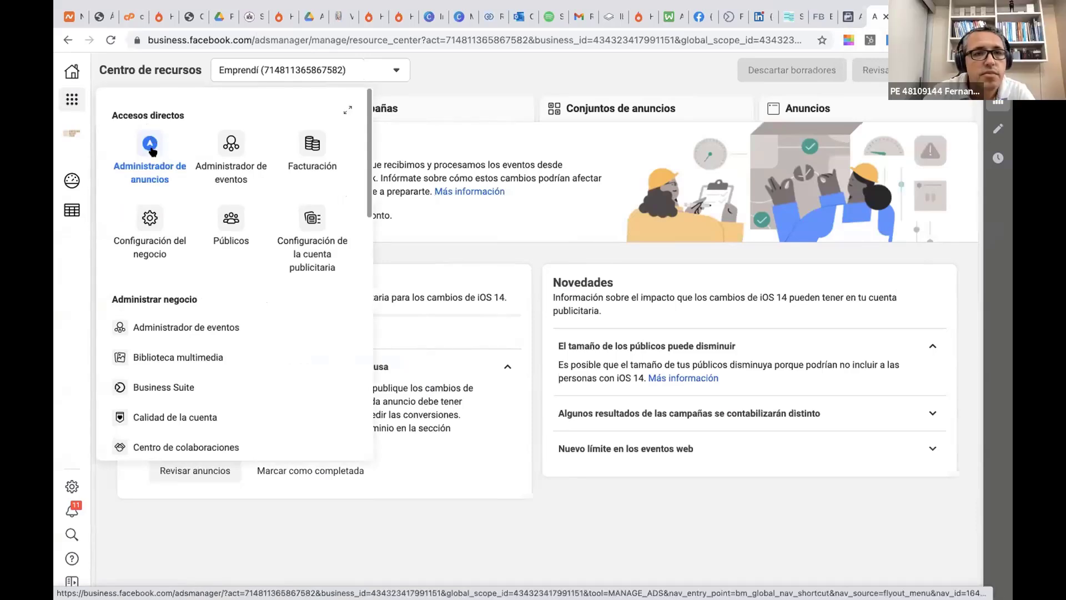
Open the web event configurations from the aggregated event measurement of Píxel de Emprendí in Events Manager
click(228, 151)
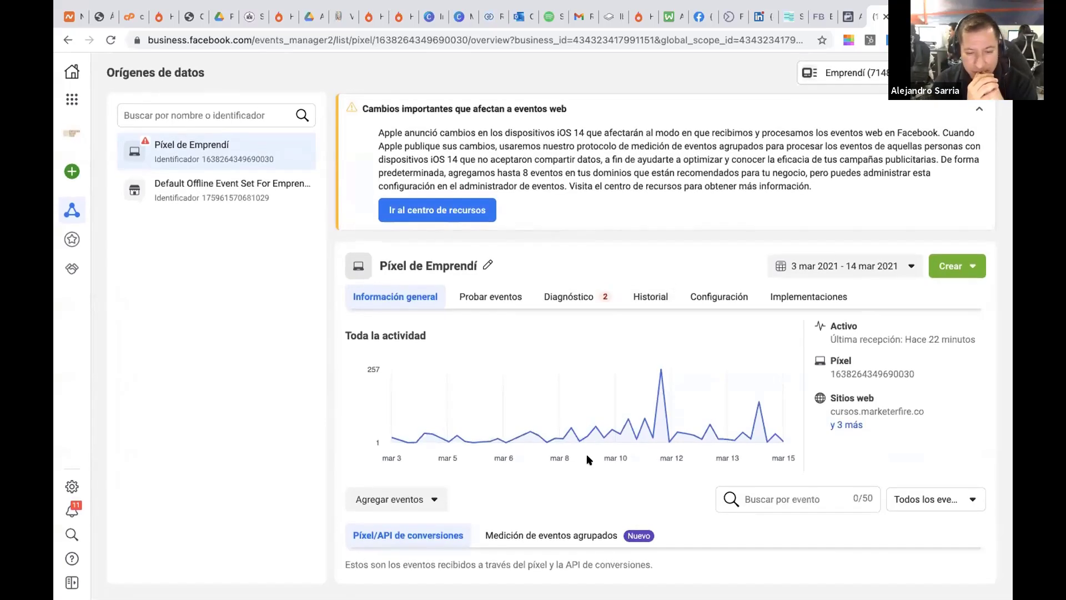
click(557, 536)
scroll(558, 537, down, 3)
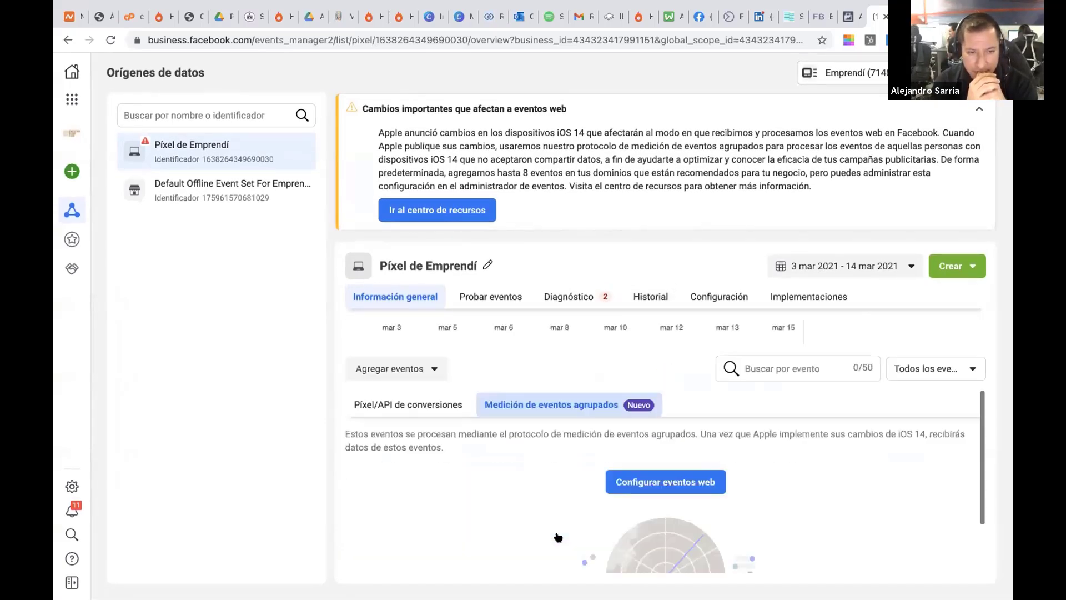
scroll(558, 537, down, 2)
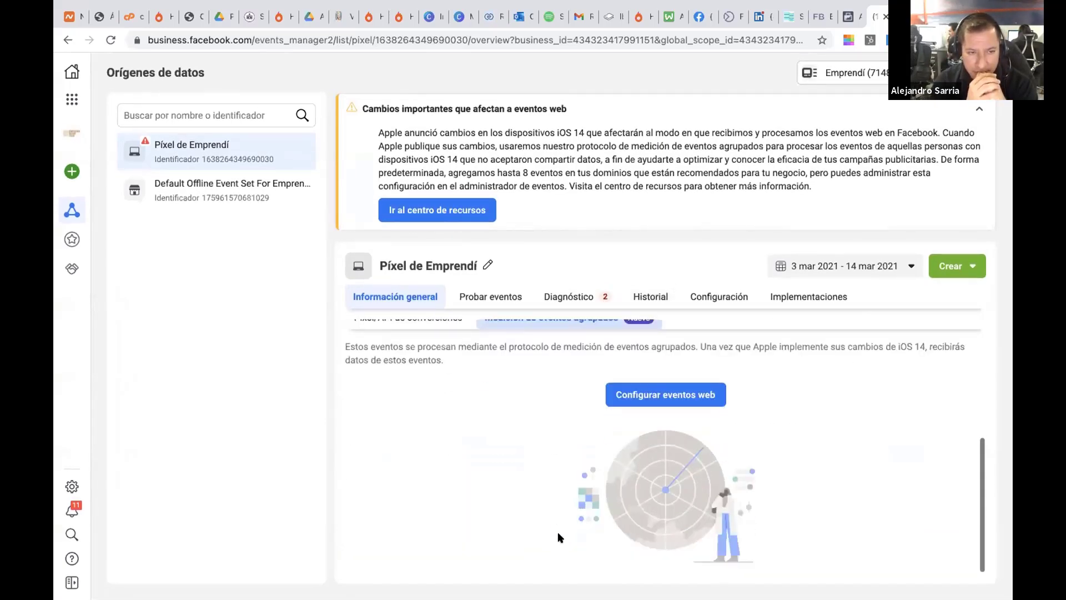
click(669, 397)
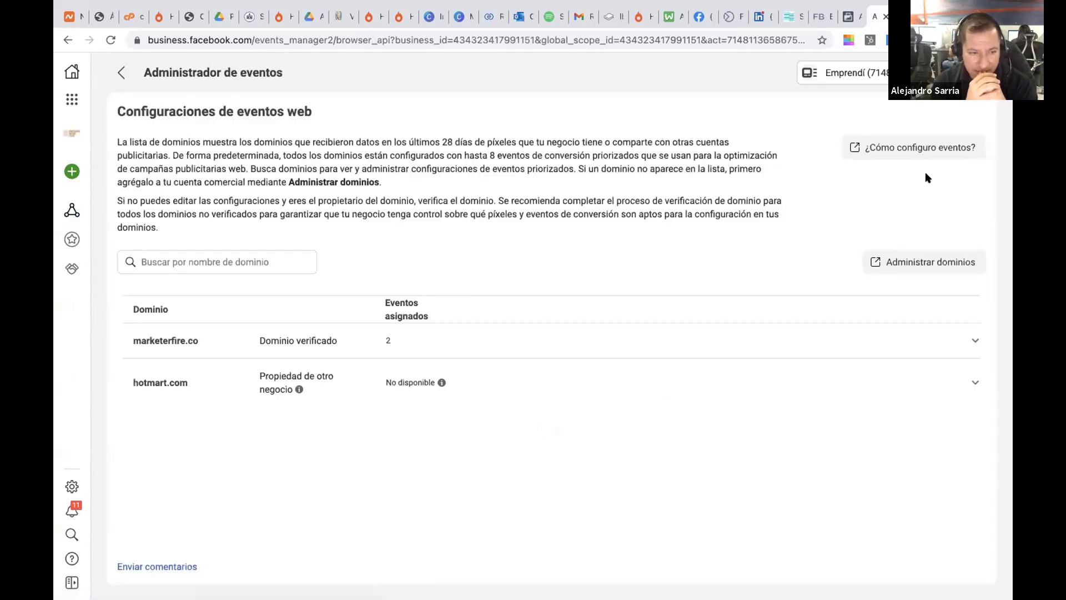
Inspect the marketerfire.co event settings and the event choices for the lowest-priority event, leaving the editor without changes
click(422, 343)
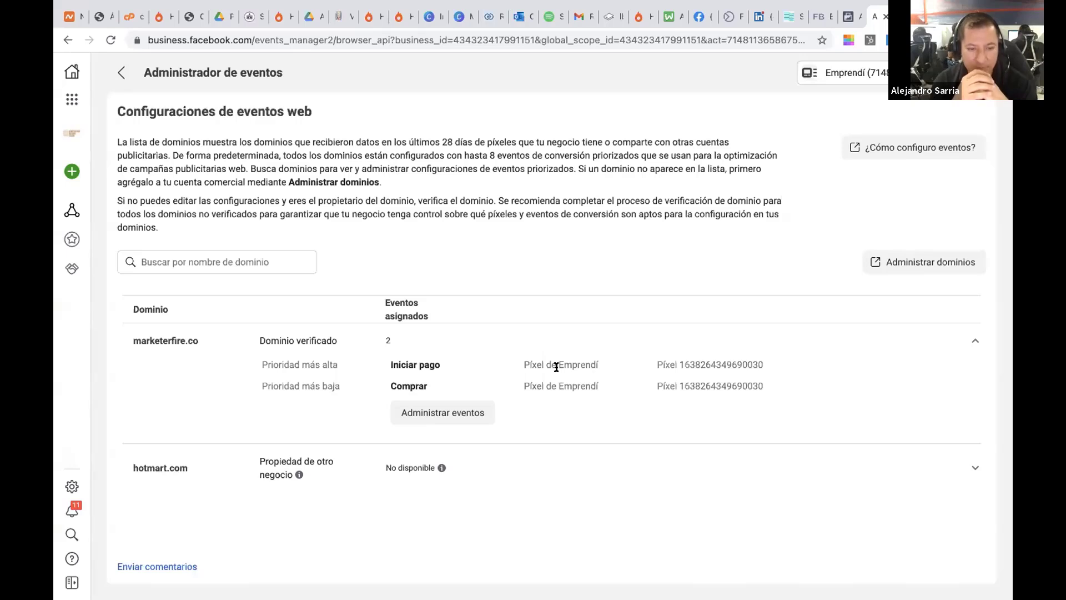
click(459, 411)
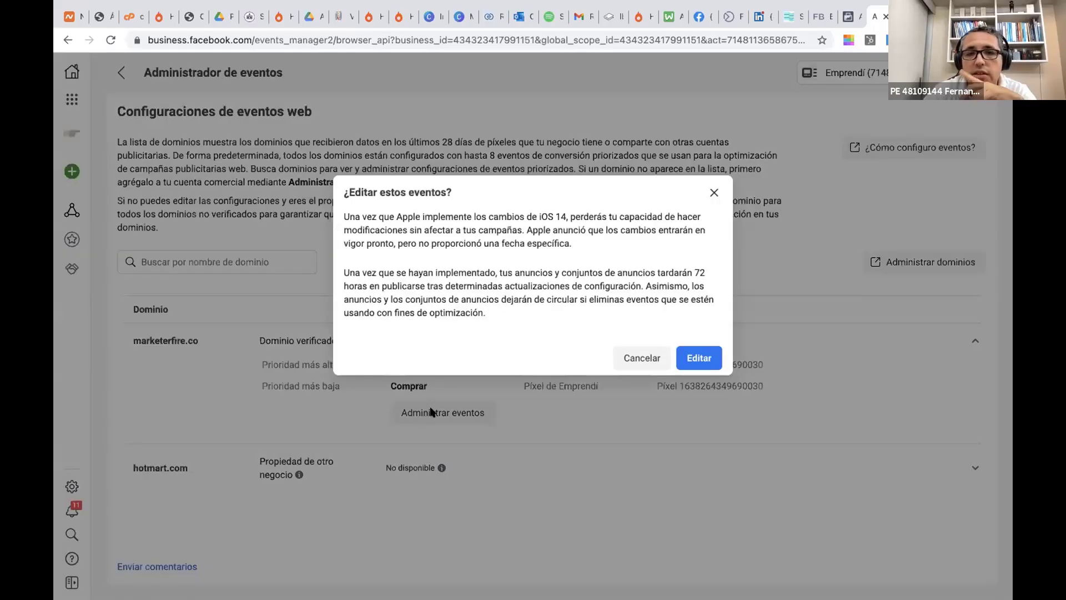
click(698, 359)
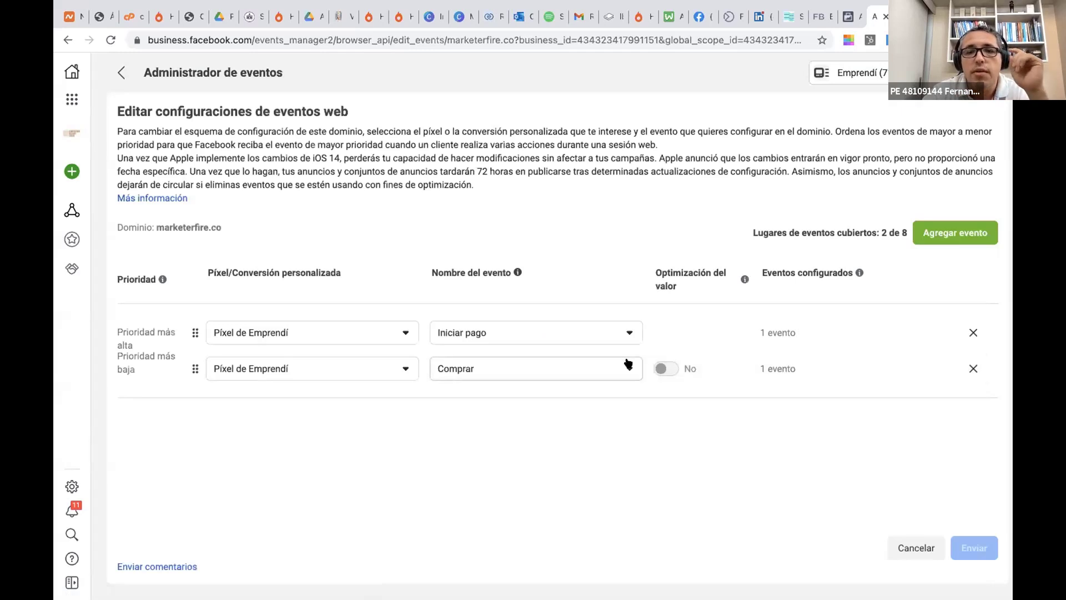
click(628, 364)
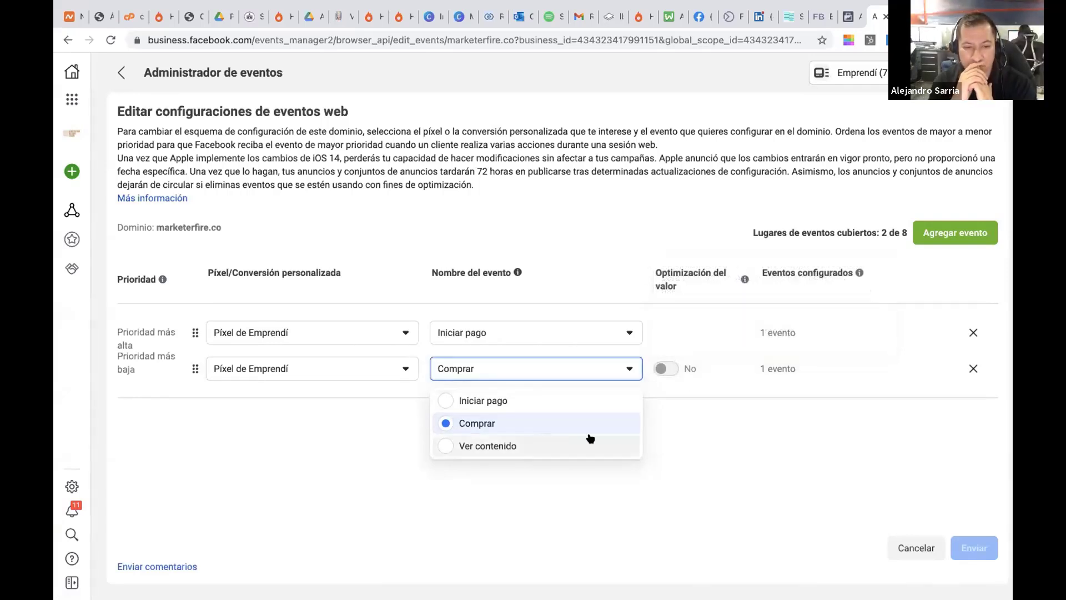
click(710, 428)
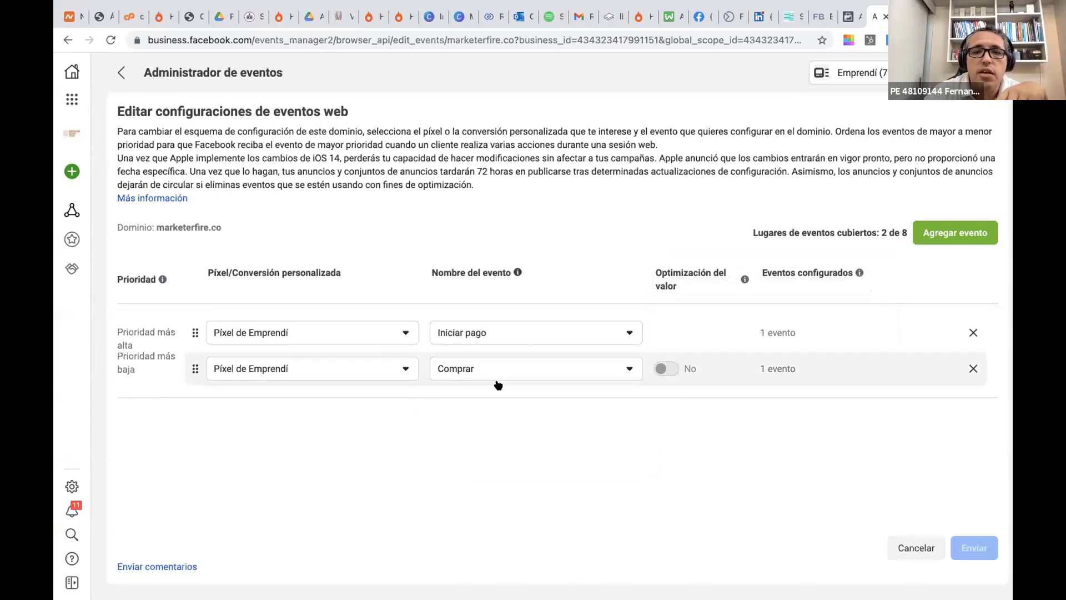
click(915, 547)
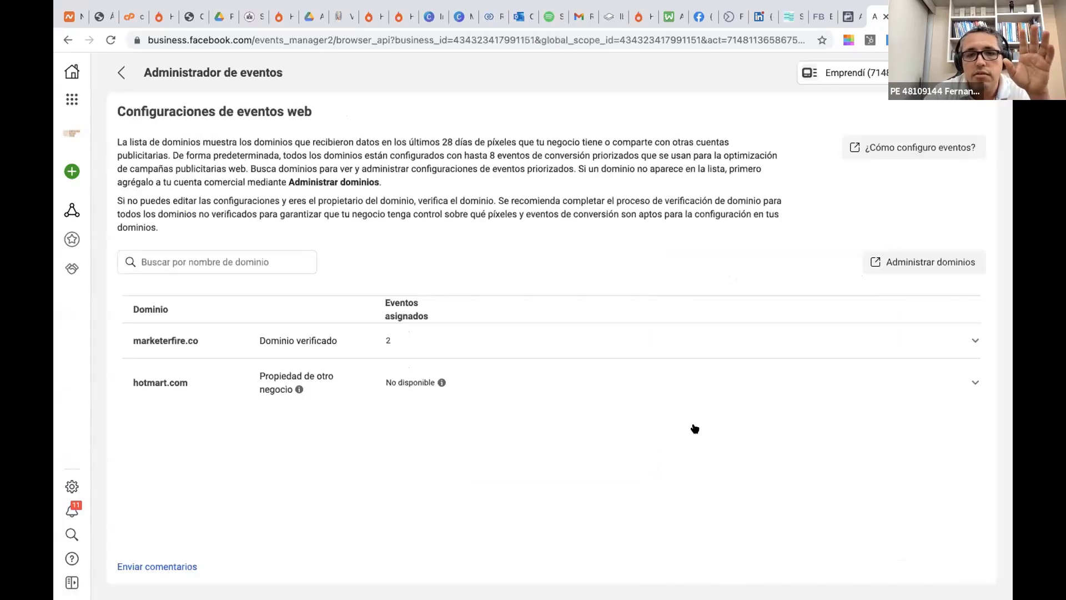
Review marketerfire.co's assigned events and check the cursos.marketerfire.co/pl/ page with Facebook Pixel Helper
click(386, 341)
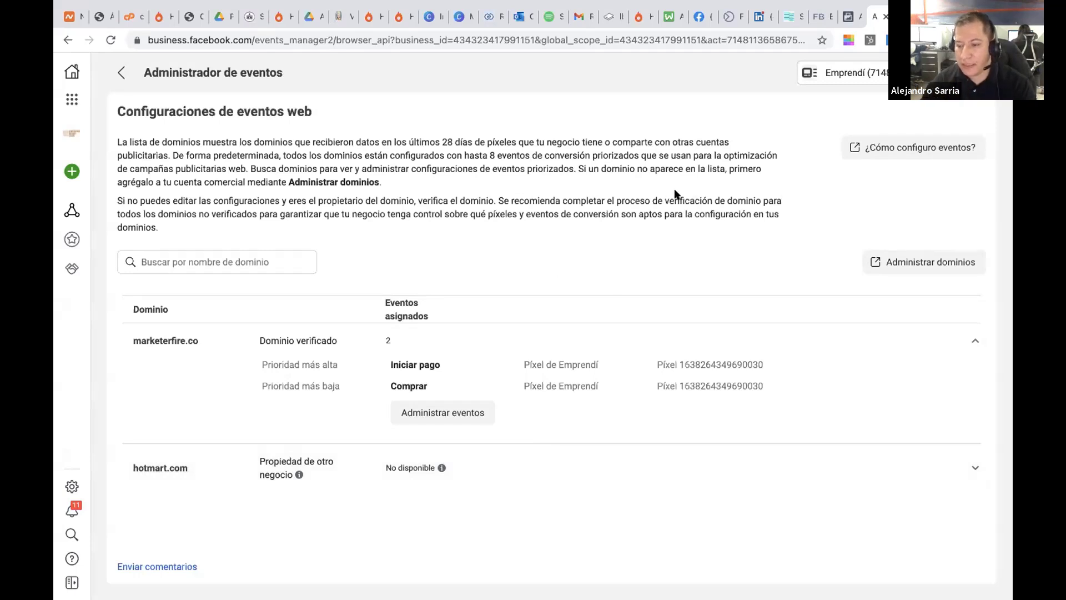
key(ctrl+Tab)
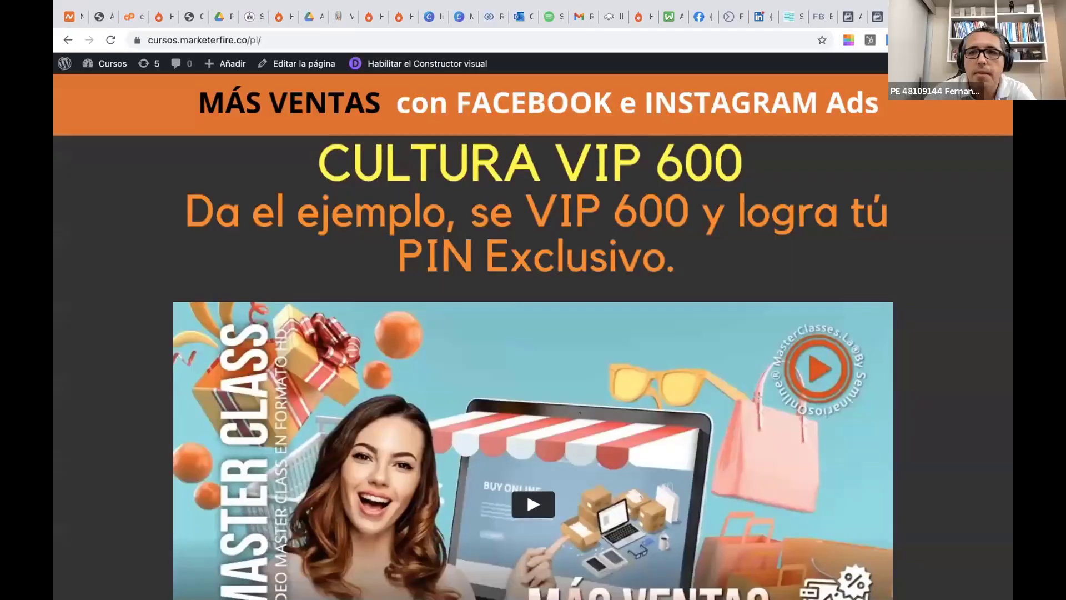
click(887, 40)
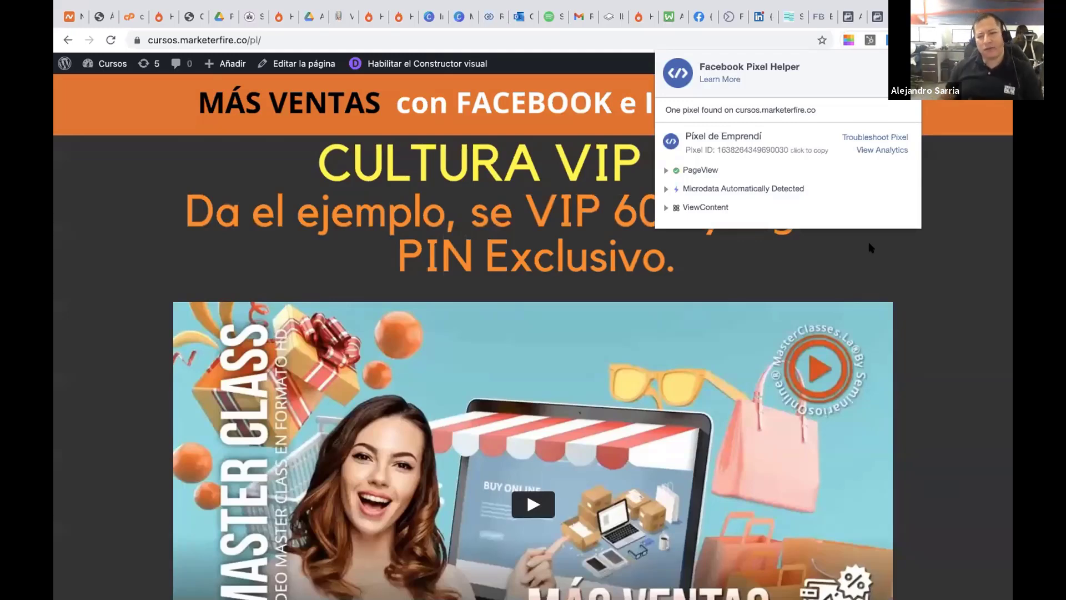
click(878, 17)
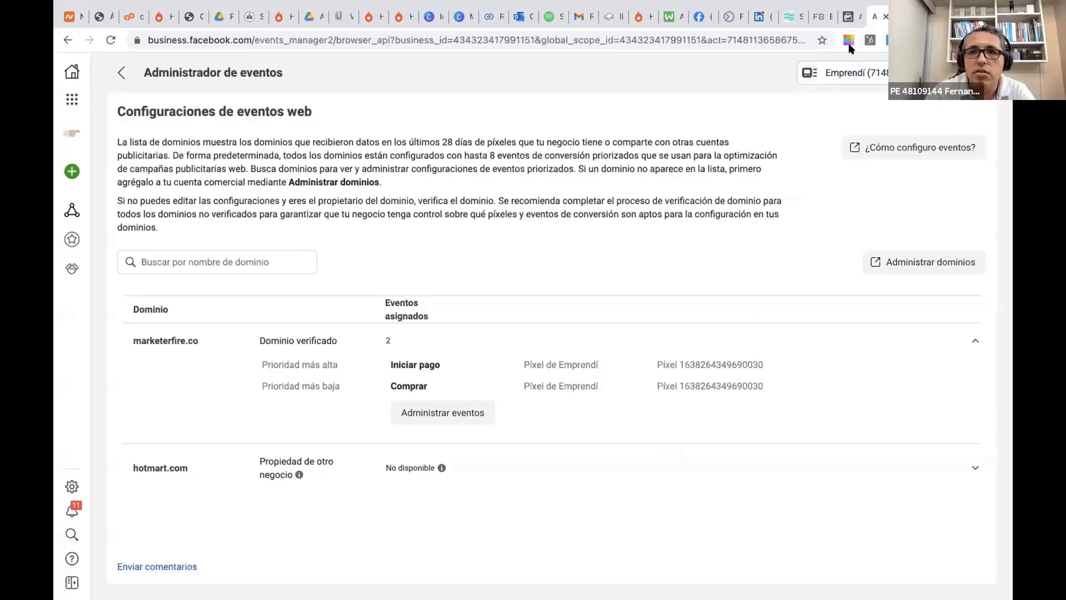
Switch to Ads Manager and open the resource center on the iOS 14 changes
click(848, 17)
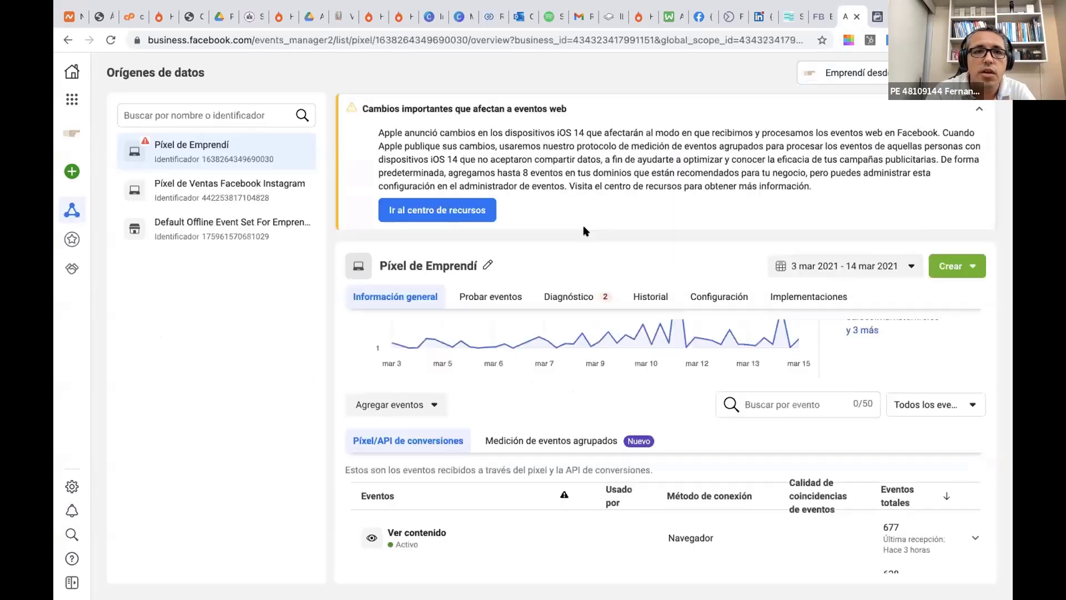
click(72, 100)
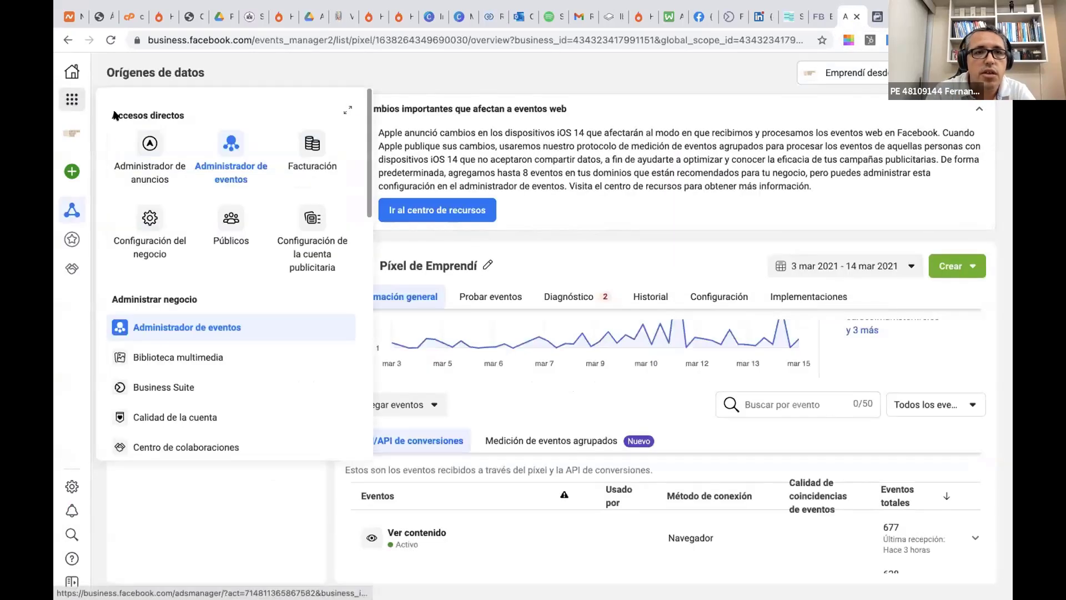
click(152, 147)
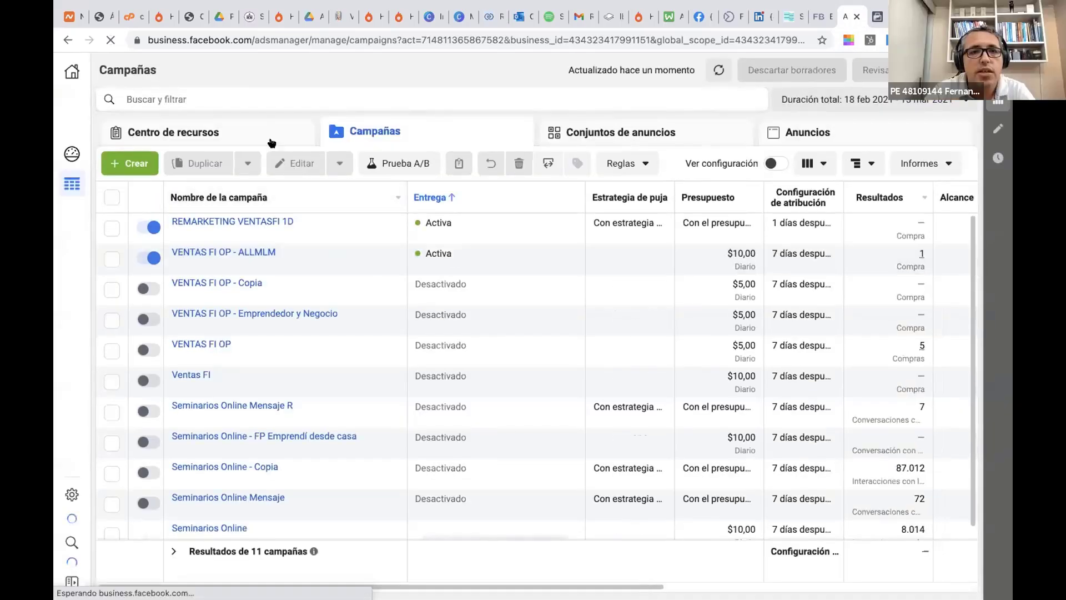
click(269, 136)
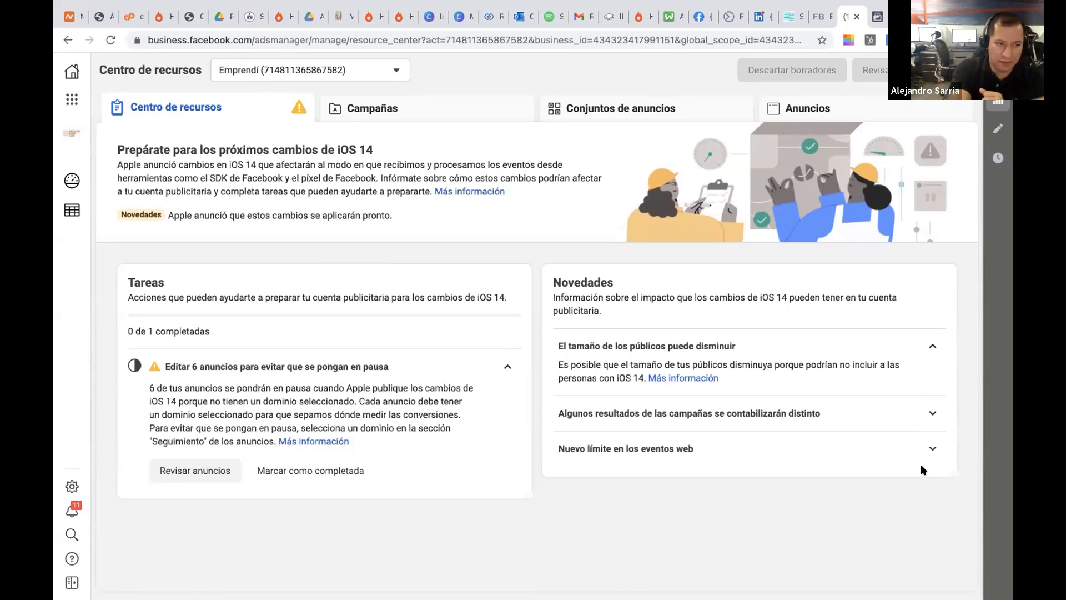
Start a new custom audience in the Audiences section with the website as its source
click(71, 99)
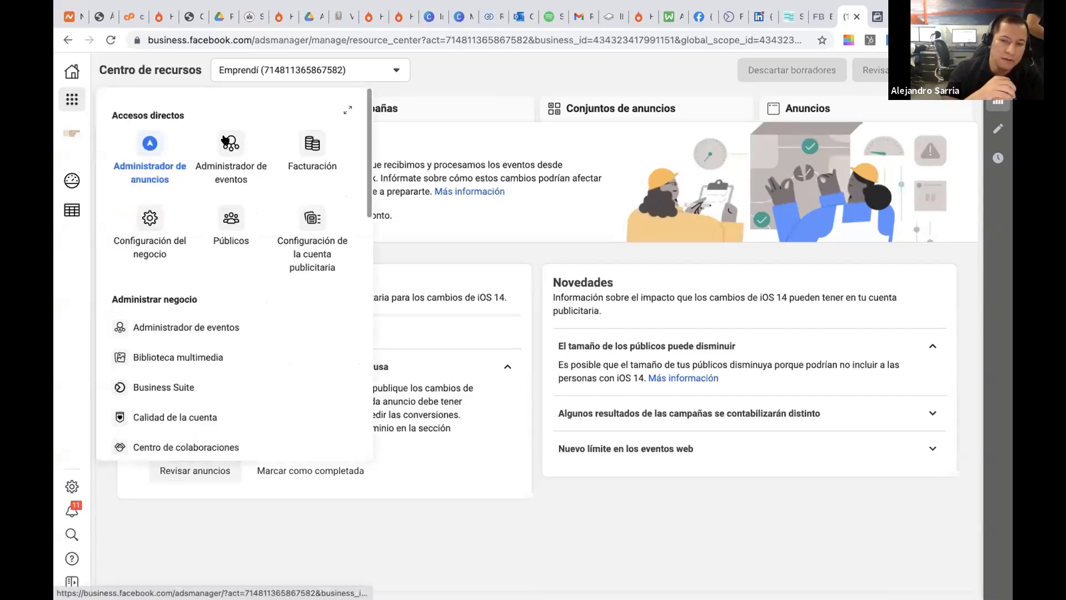
click(227, 214)
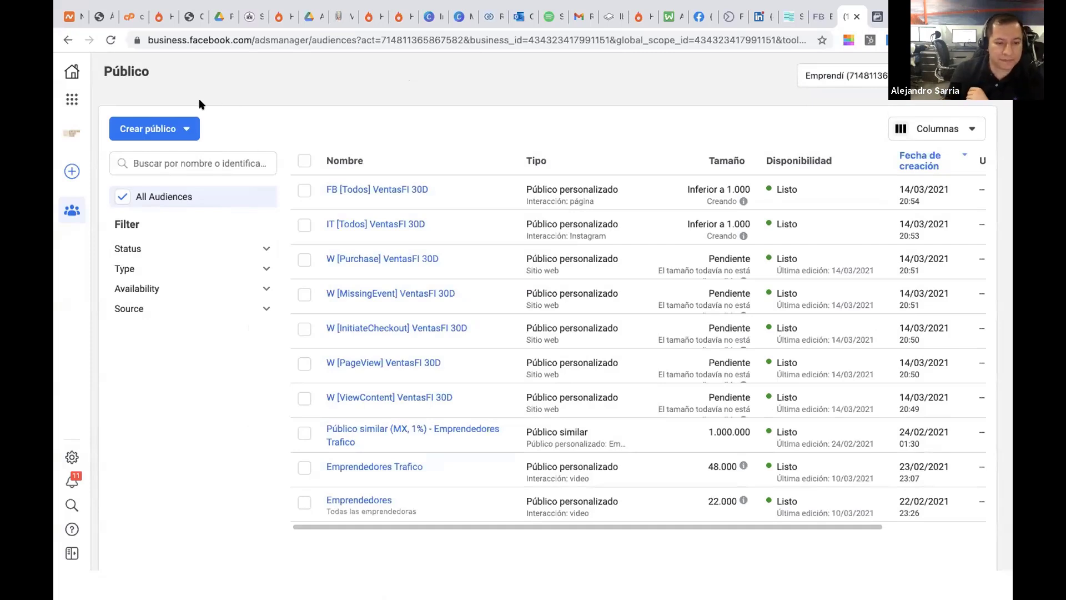
click(179, 130)
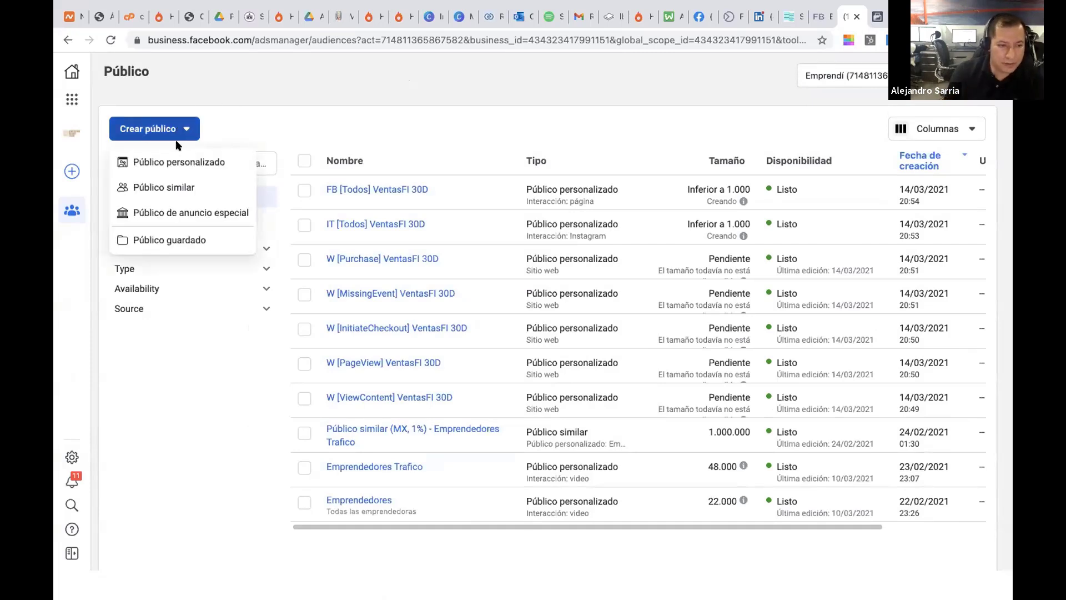
click(178, 163)
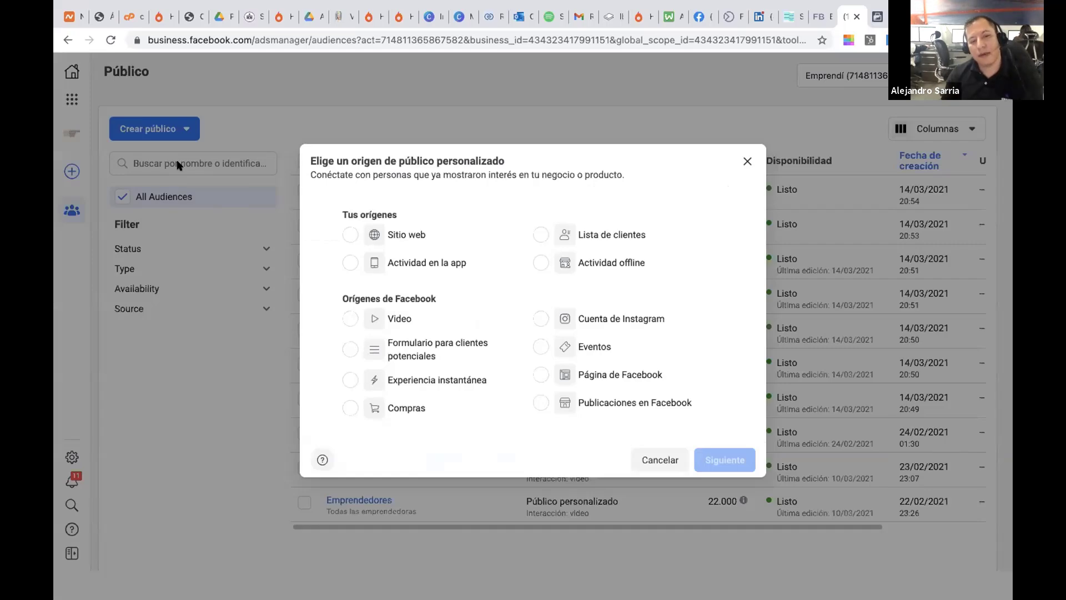
click(350, 234)
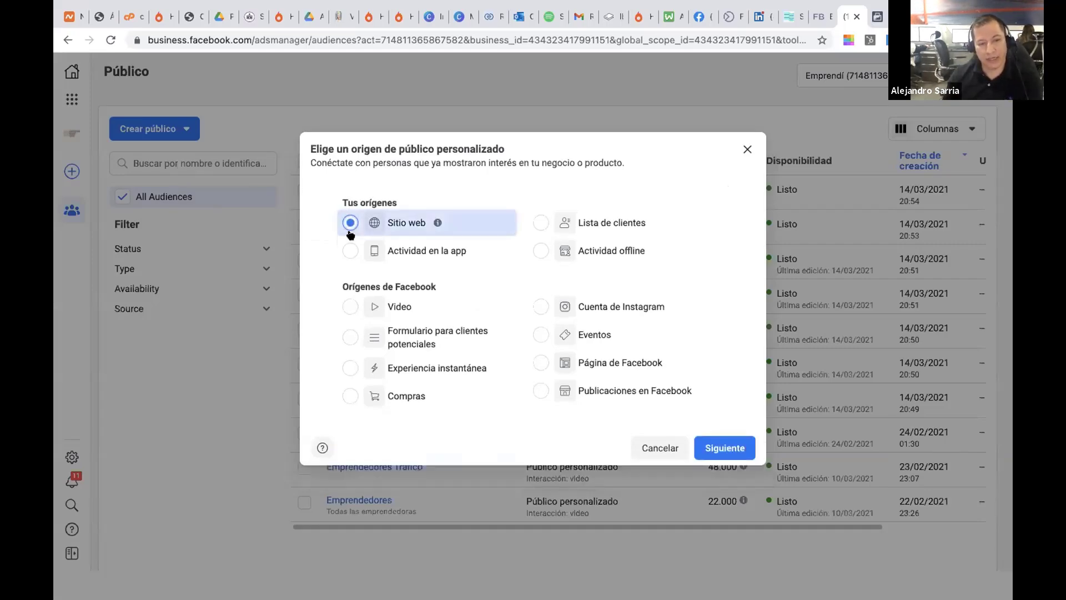
click(721, 447)
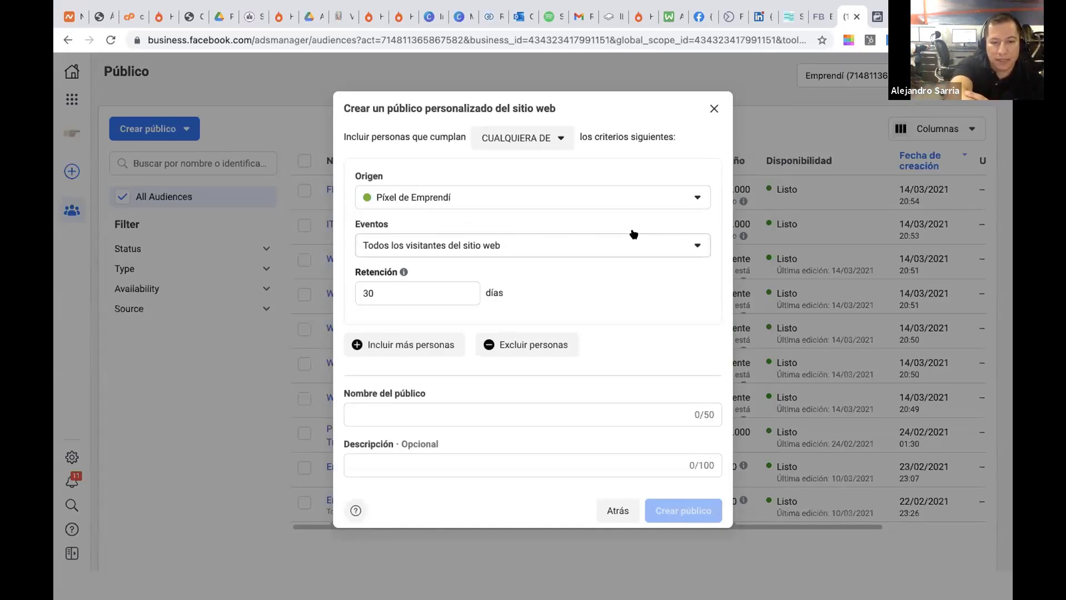
Limit the audience to visitors of specific web pages whose URL equals marketerfire.con/nutricion
click(651, 249)
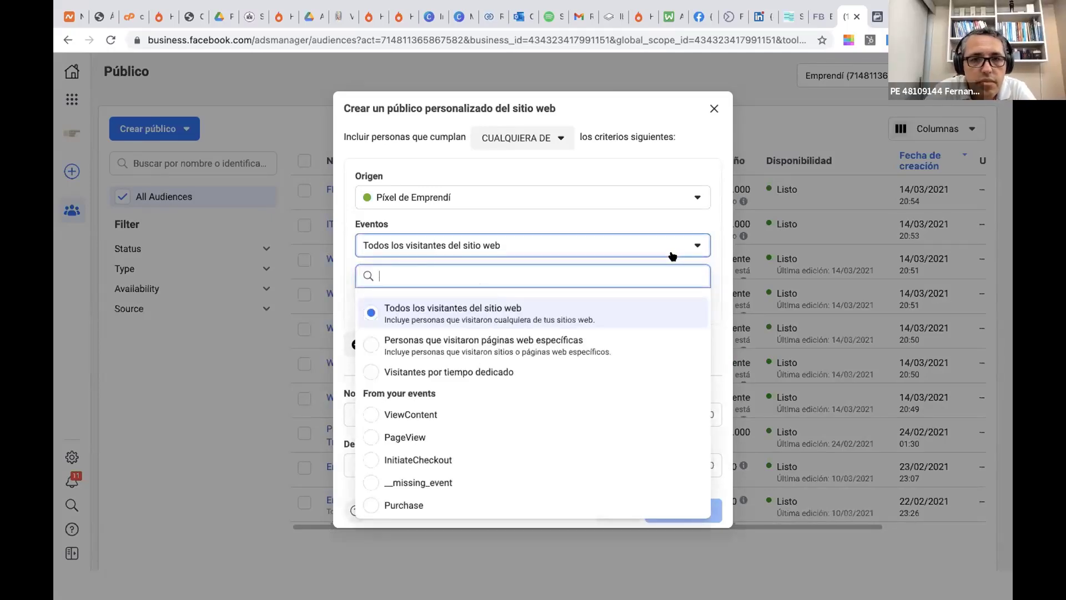
click(588, 339)
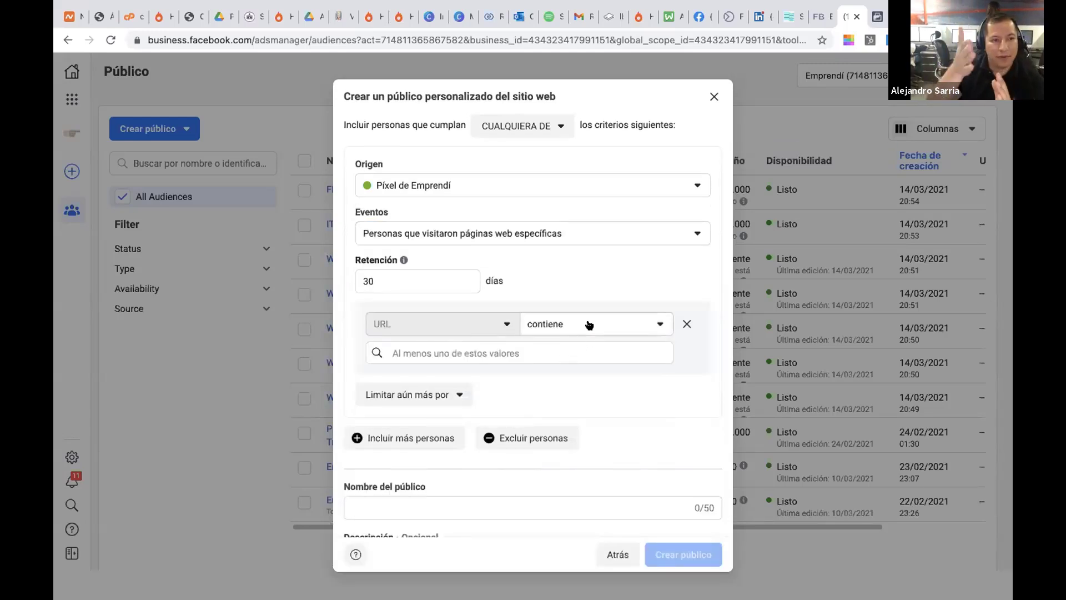
click(569, 350)
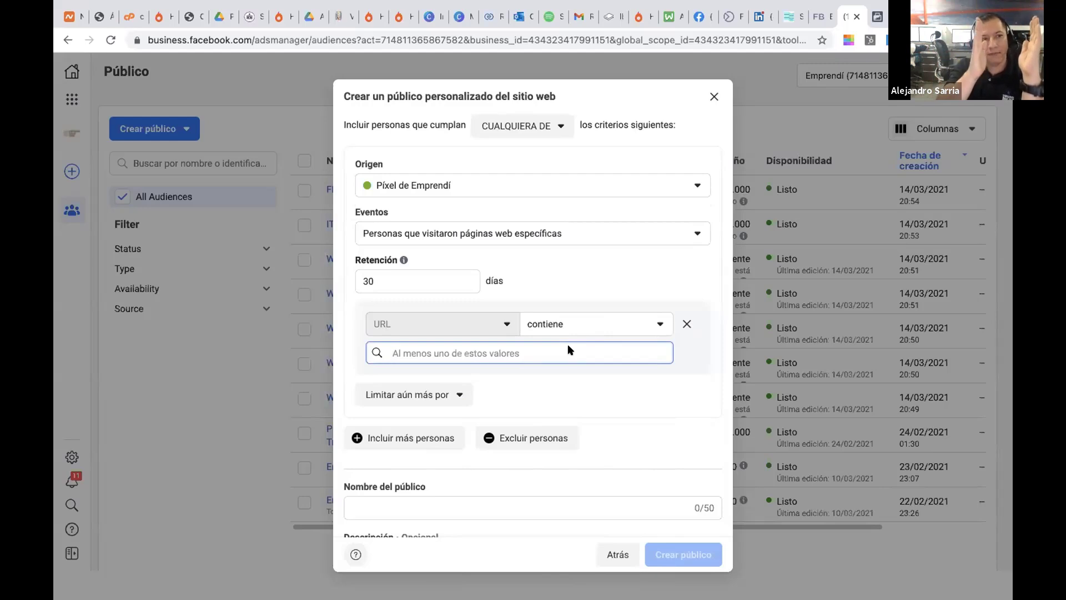
text(mar)
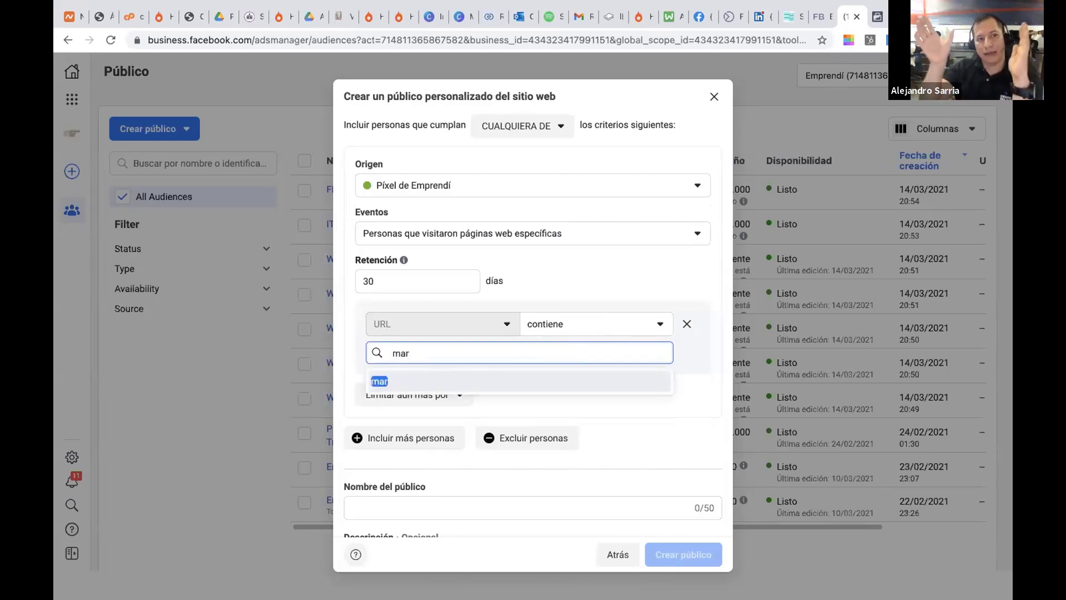
text(keter)
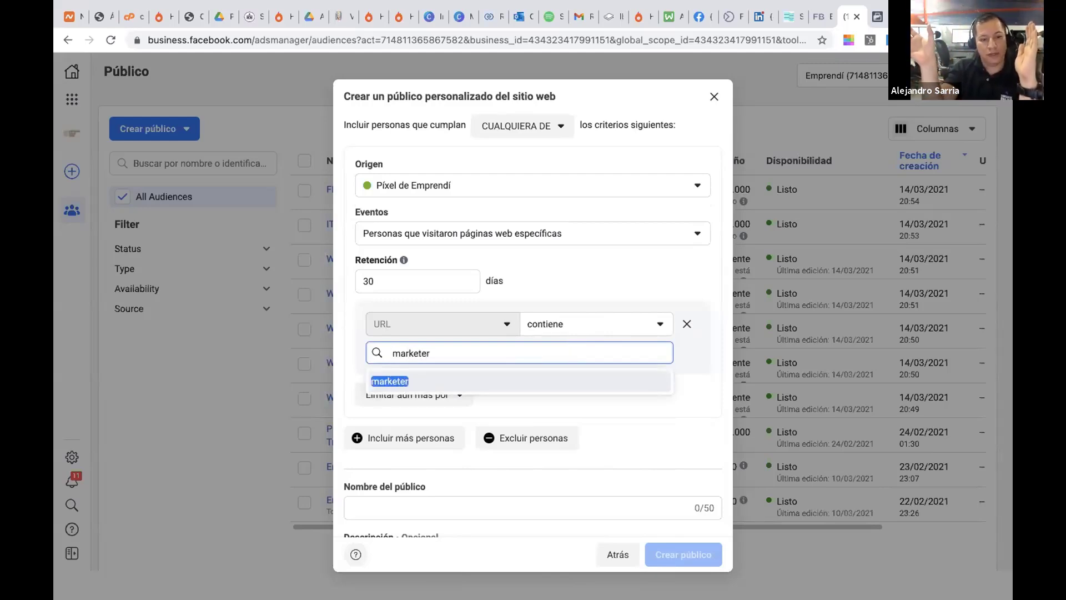
text(fire.con)
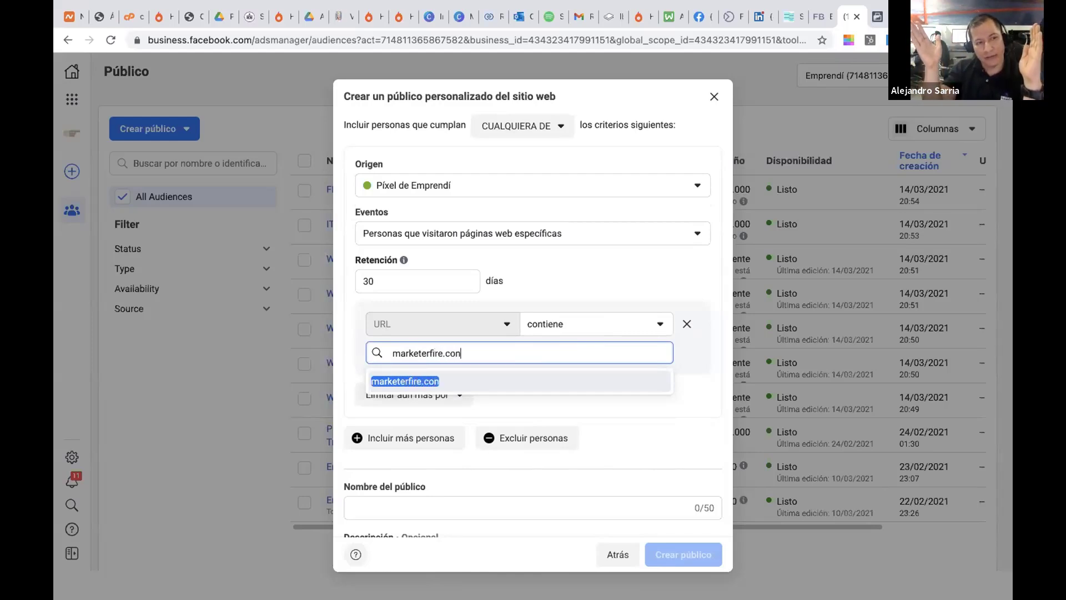
text(/)
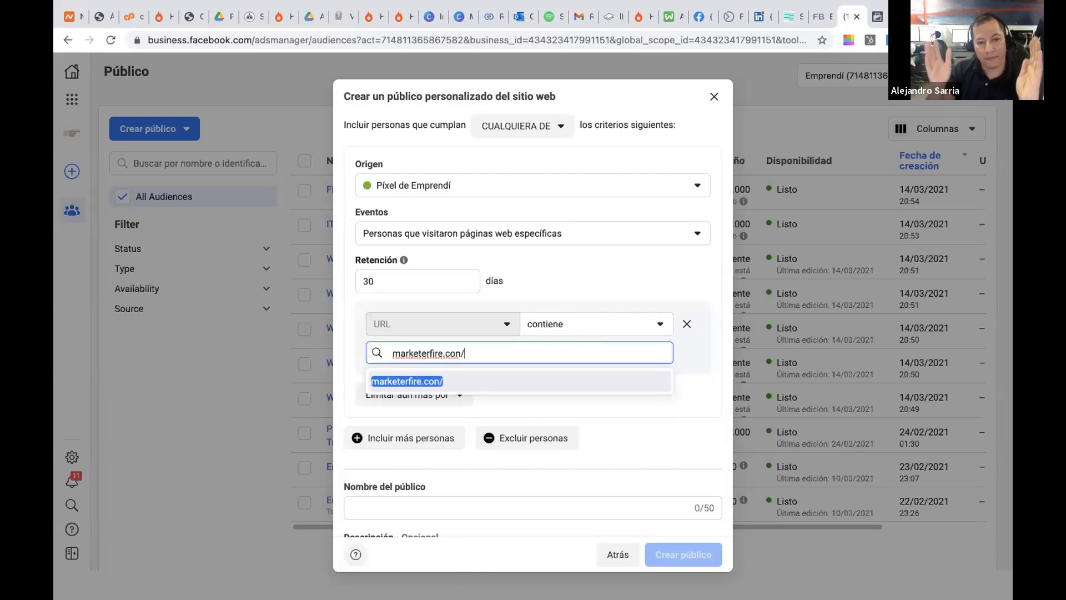
text(nutr)
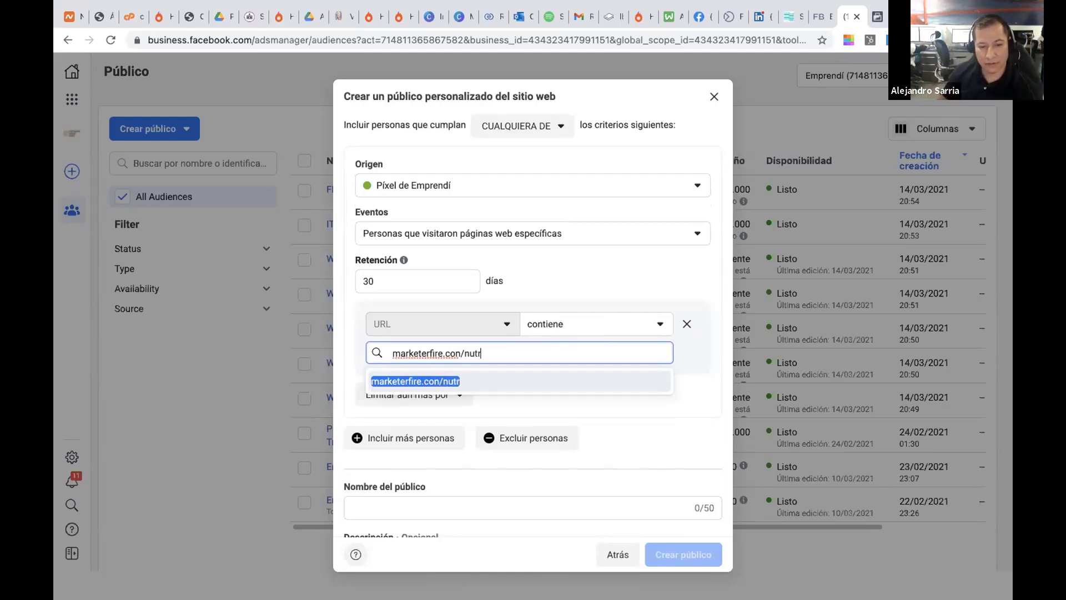
text(icion)
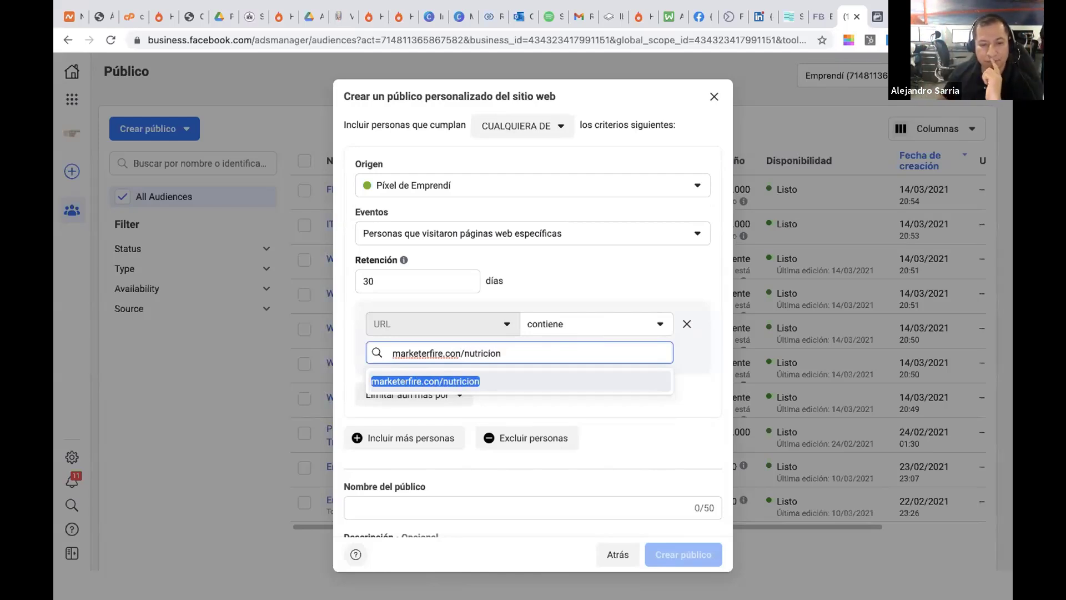
click(661, 324)
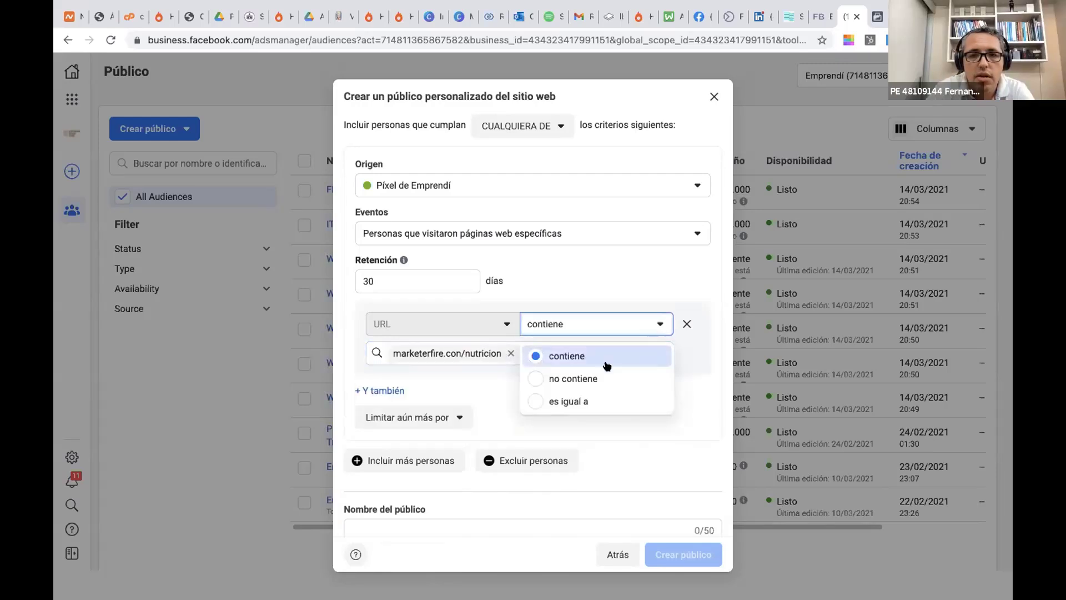
click(577, 400)
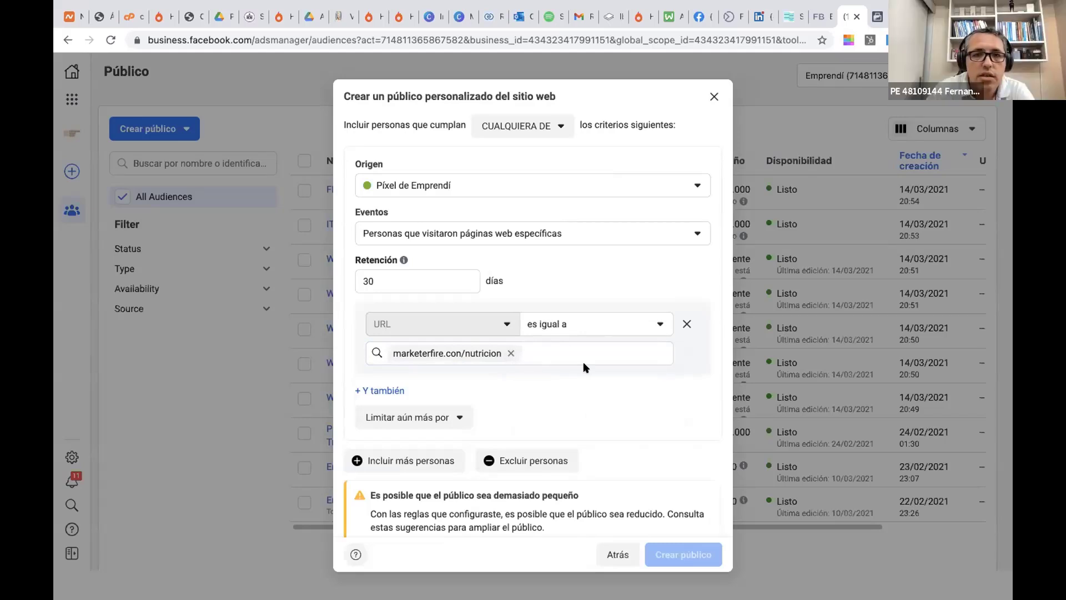
Examine the audience size suggestions and the available event options, keeping visitors of specific web pages as the event
scroll(583, 367, down, 4)
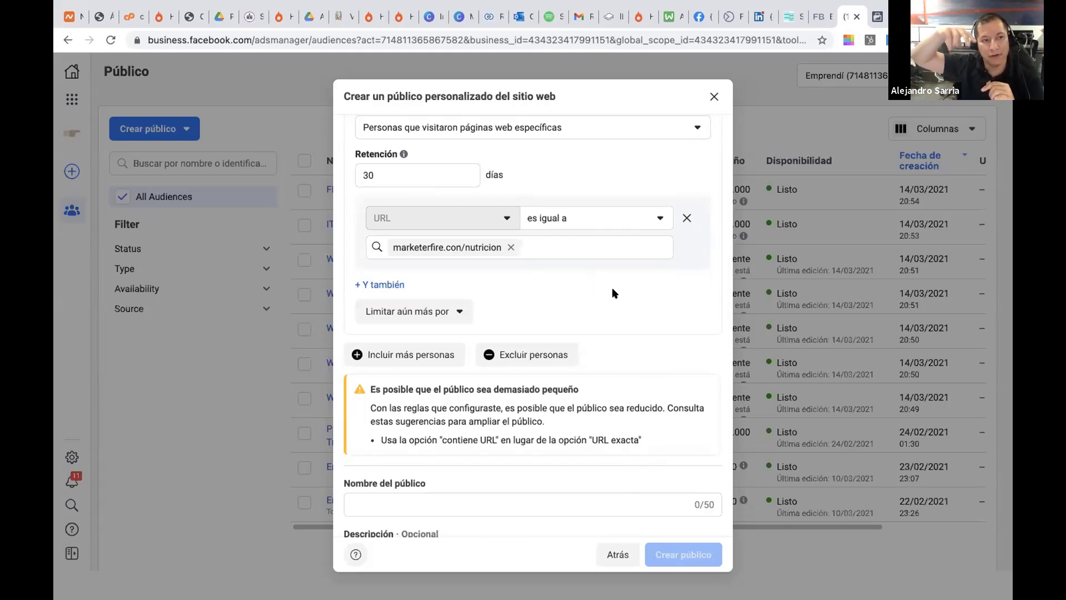
scroll(607, 280, up, 3)
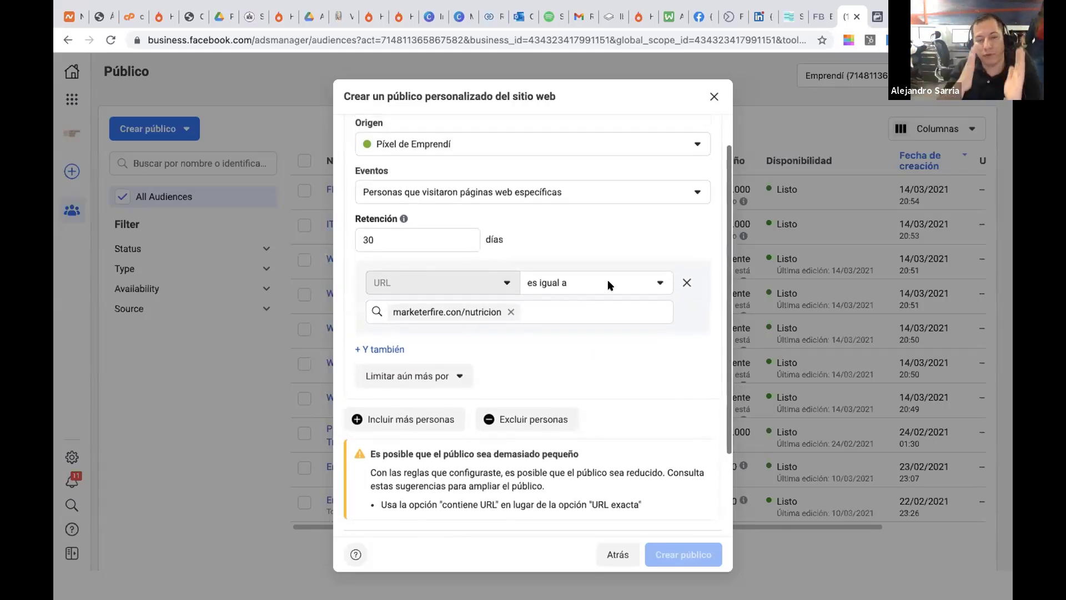
click(691, 200)
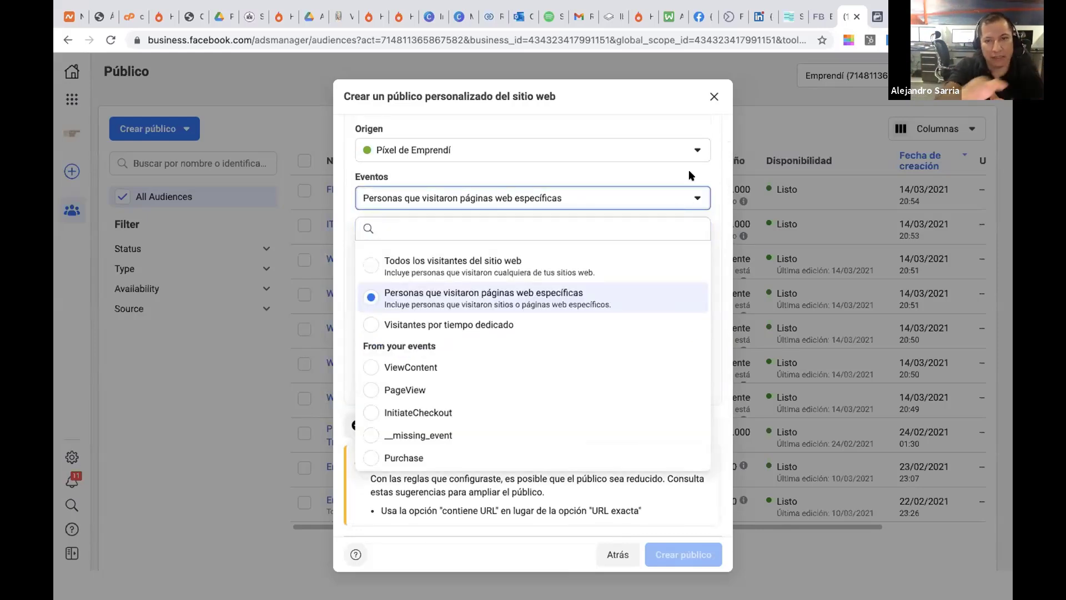
click(689, 172)
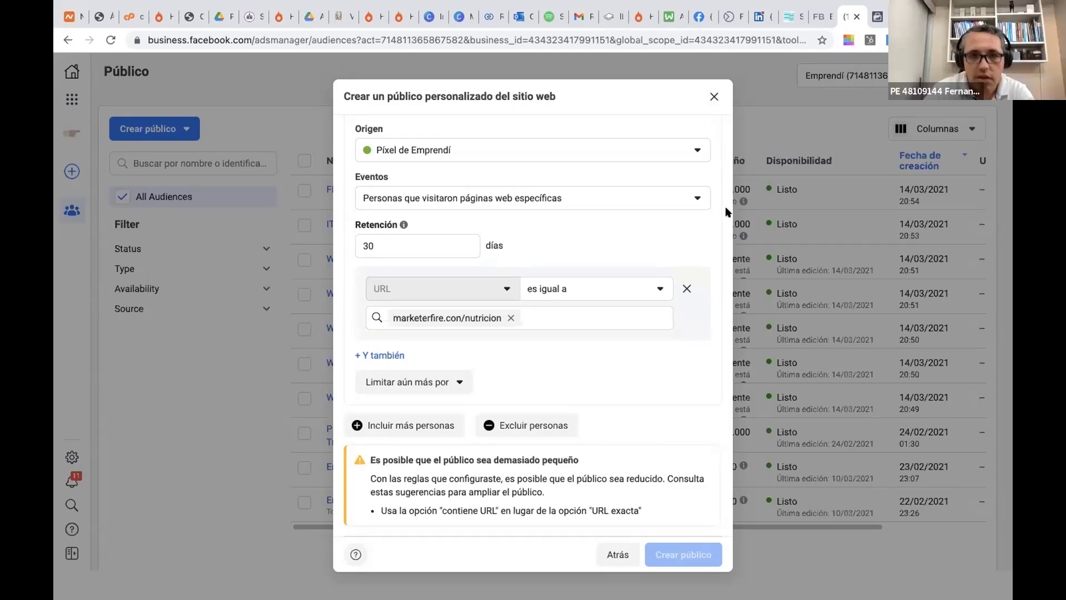
click(696, 200)
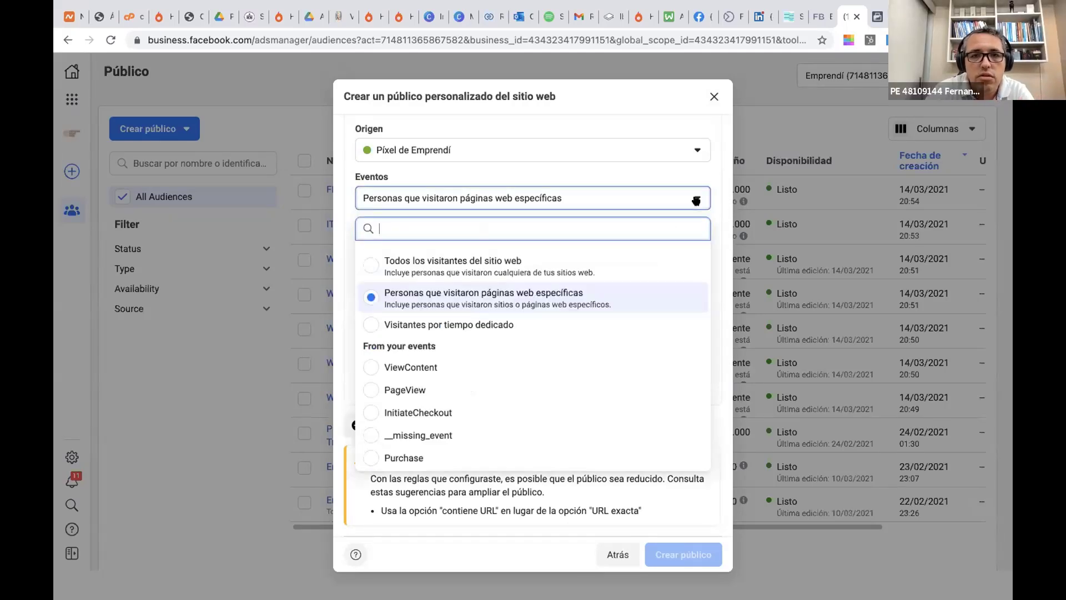
click(568, 301)
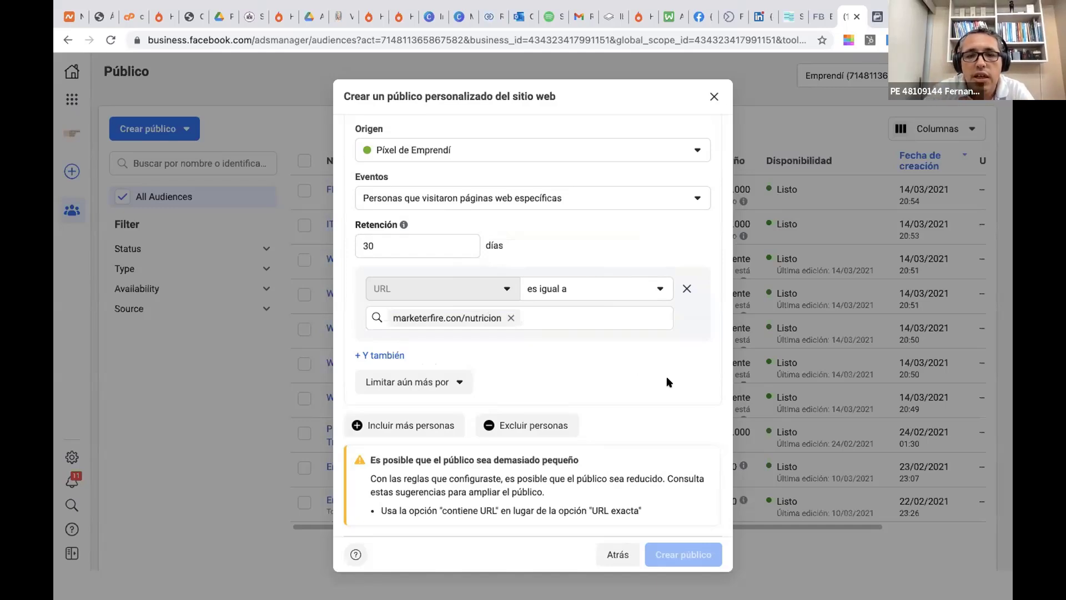
Name the website audience xxxx and create it, closing the follow-up suggestions
scroll(666, 375, down, 2)
scroll(667, 375, down, 1)
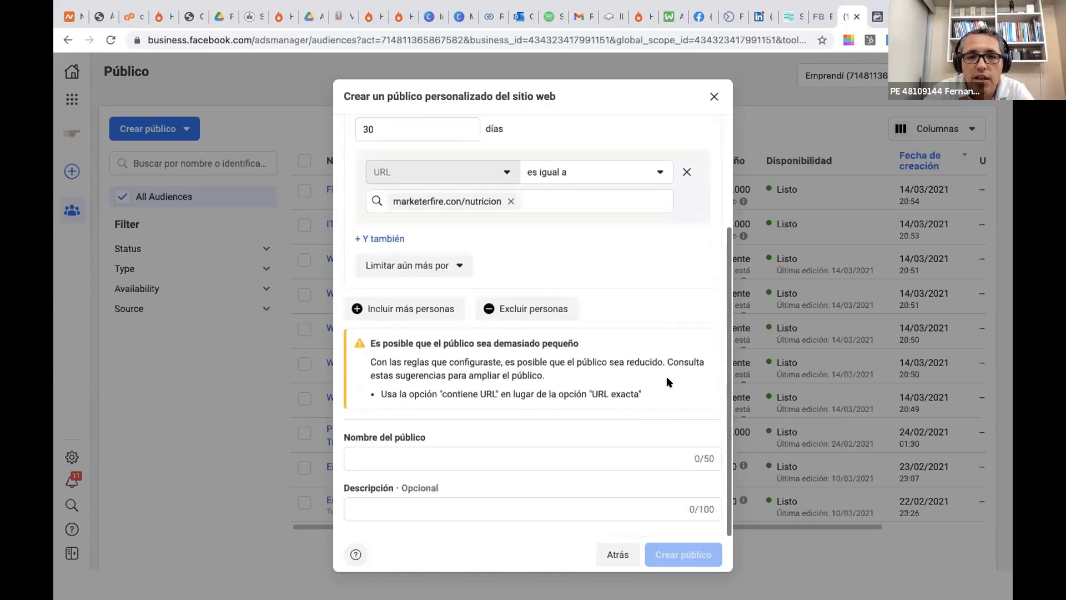
click(548, 458)
text(xxxx)
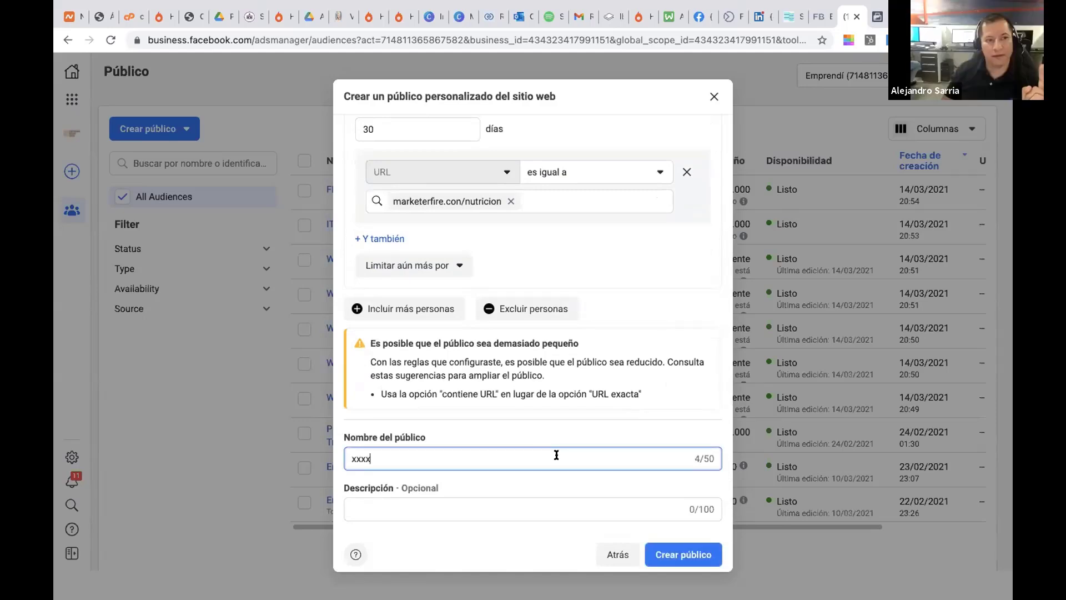
click(687, 556)
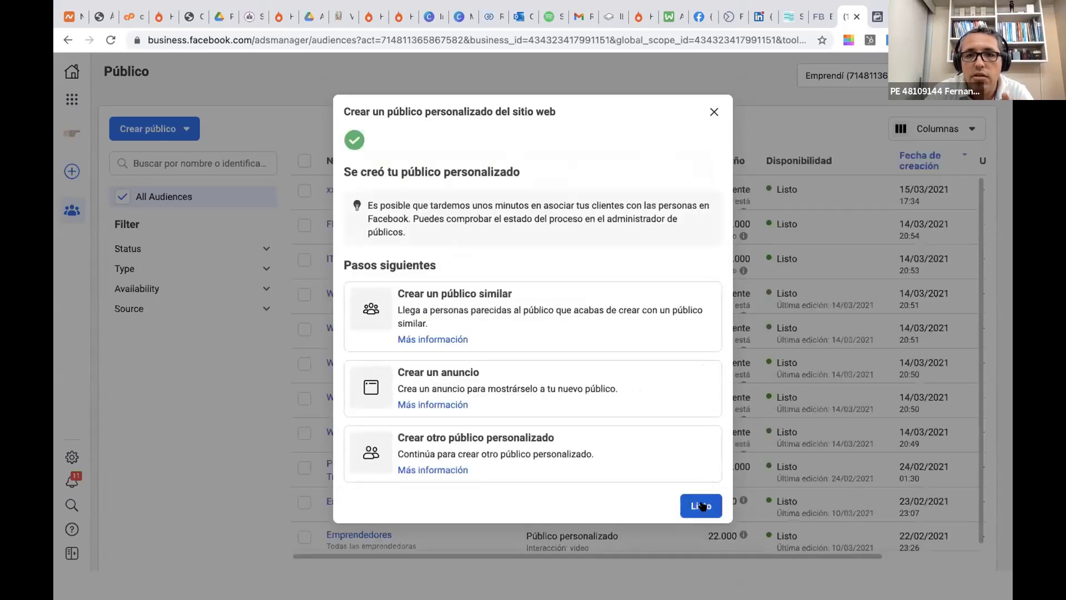
click(699, 505)
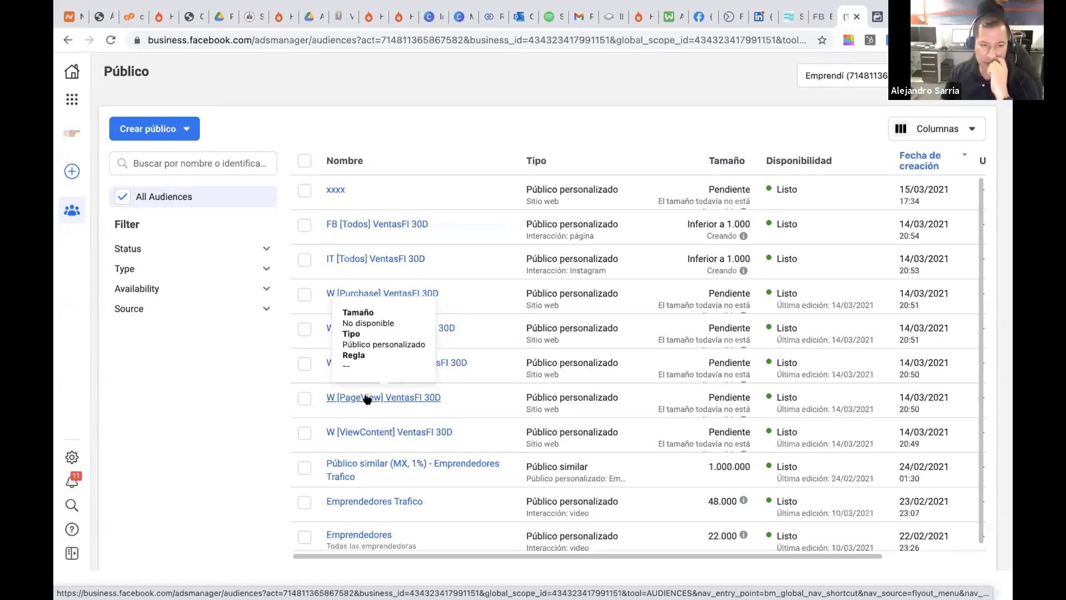
Start another custom audience with the website as its source and Purchase as its event
click(161, 135)
click(186, 159)
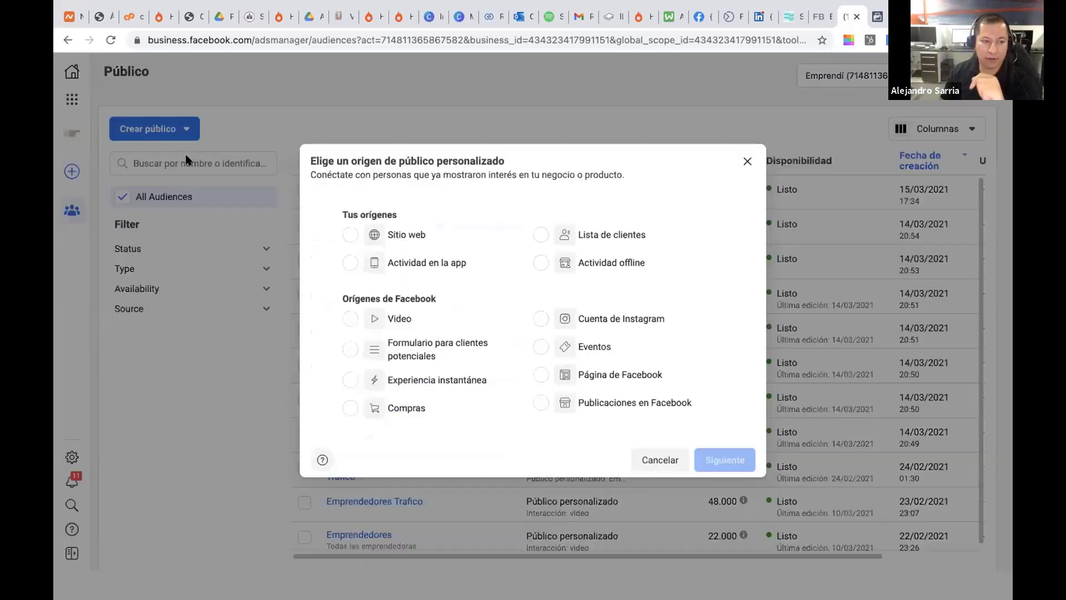
click(361, 235)
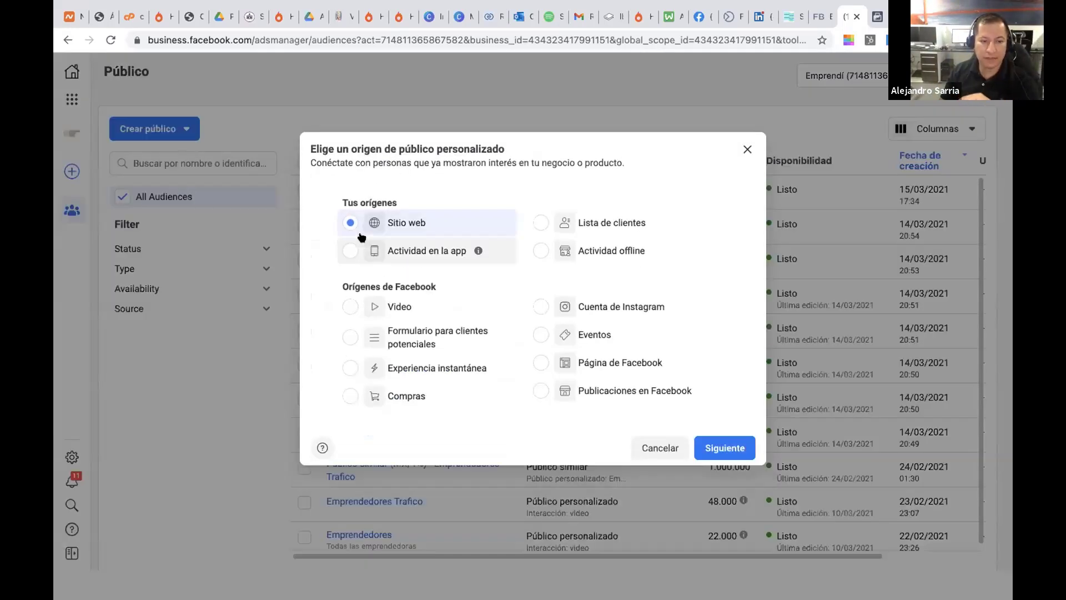
click(722, 446)
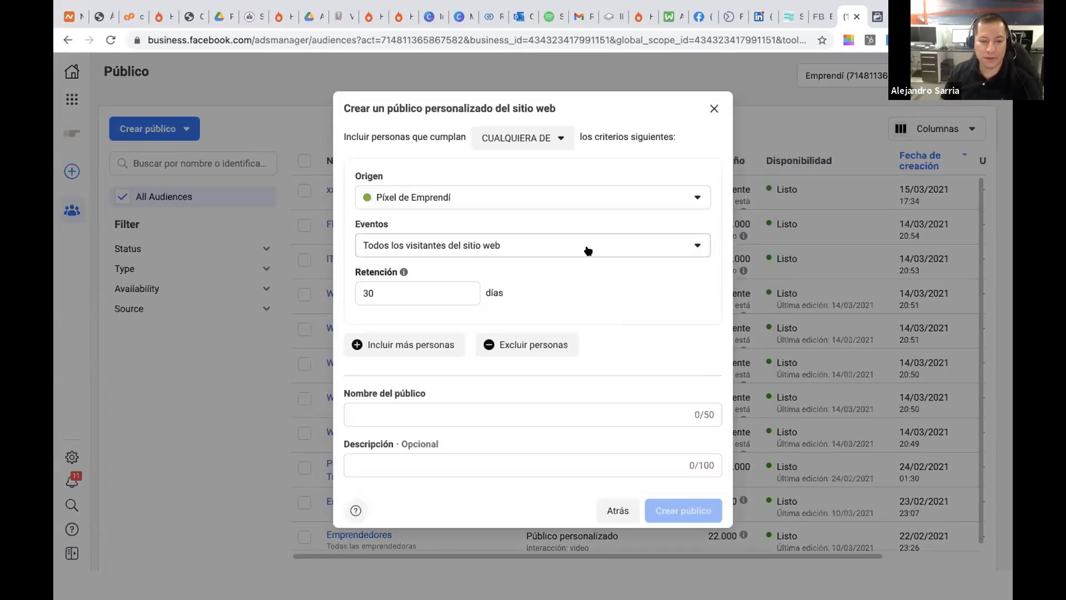
click(589, 250)
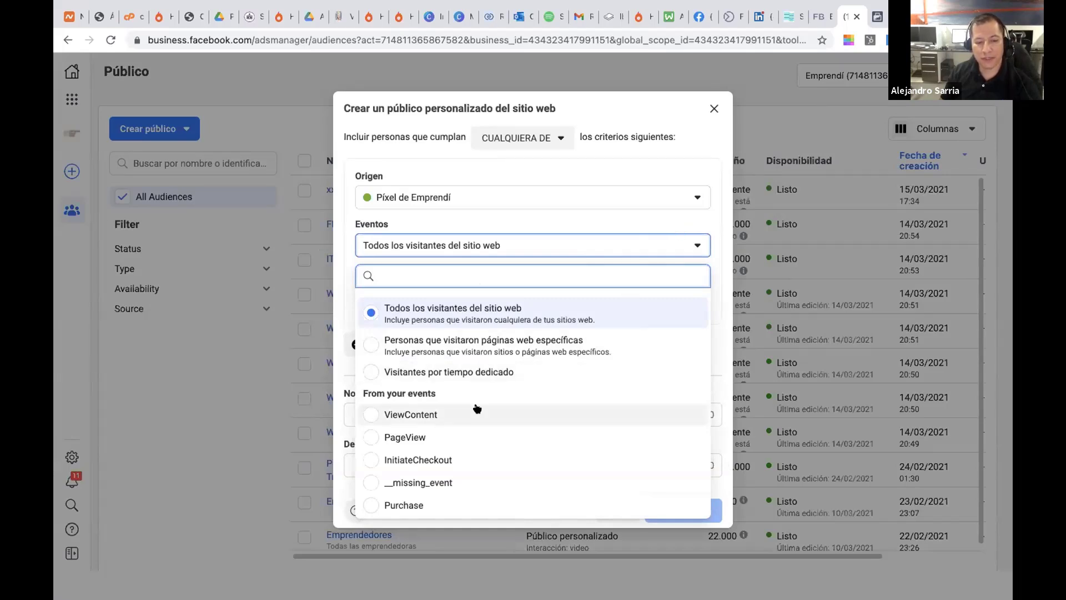
click(428, 506)
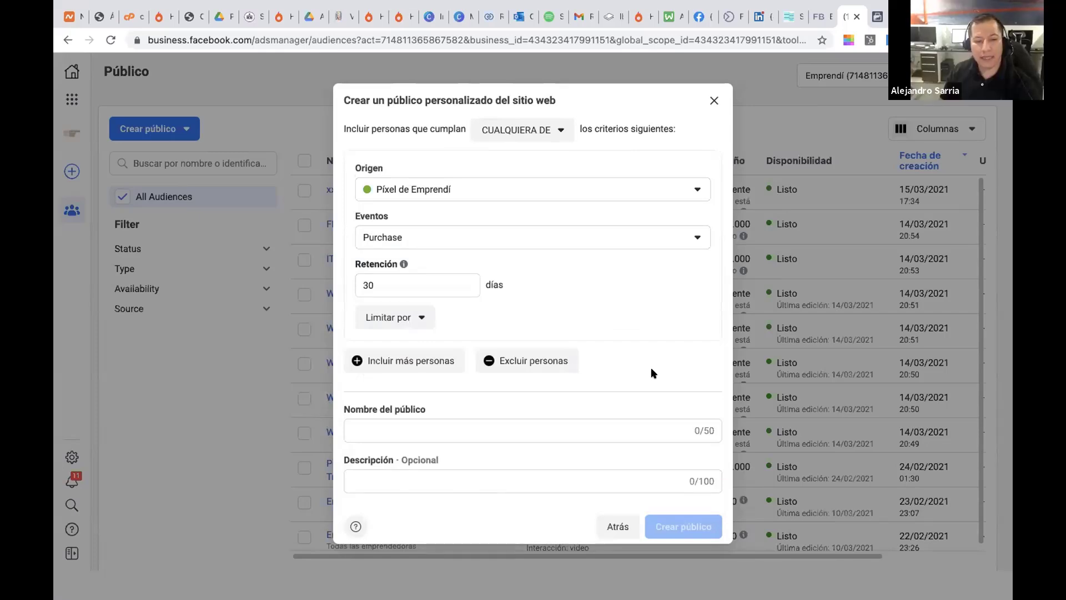
Limit the Purchase audience by URL or parameter, choosing product_id as the parameter
click(424, 318)
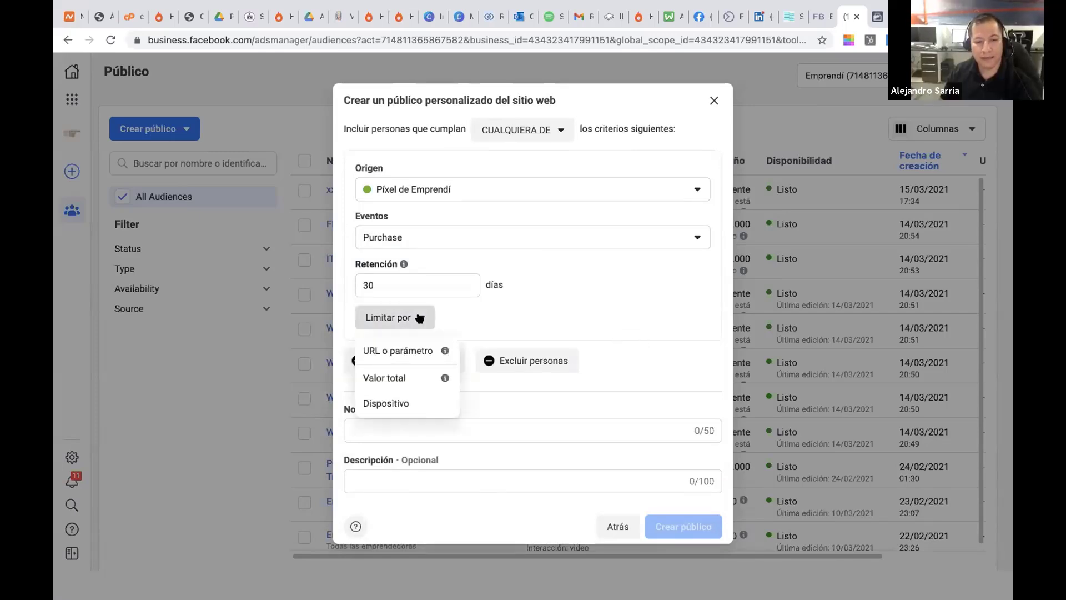
click(417, 351)
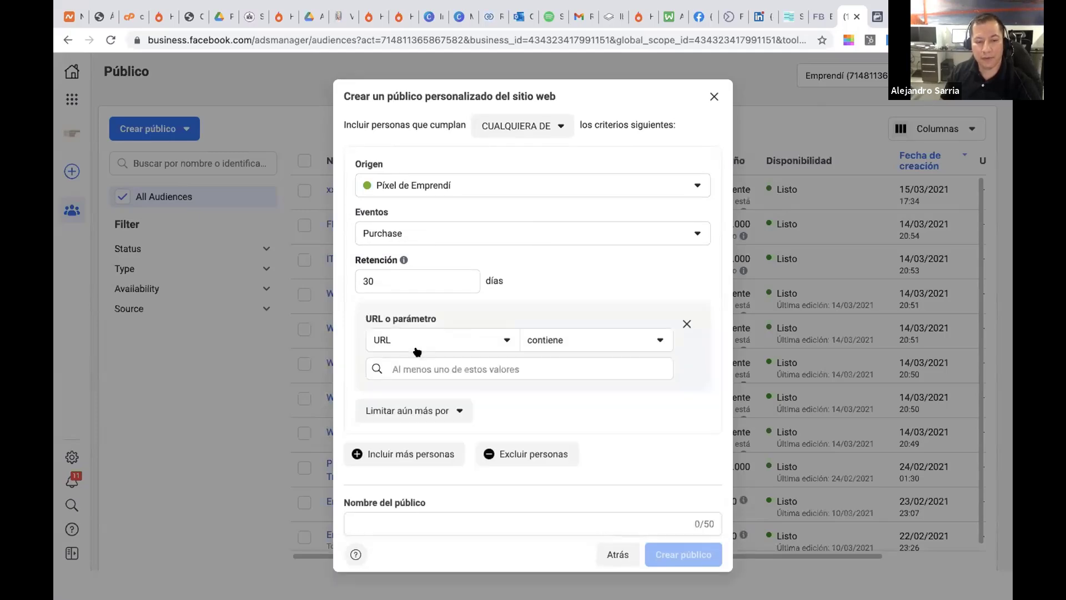
click(607, 341)
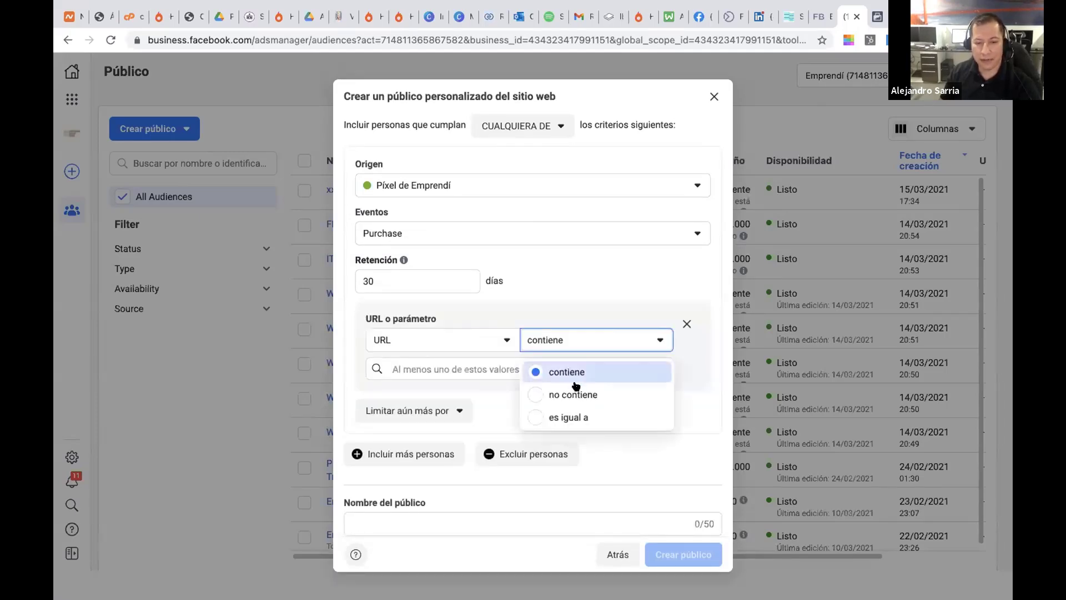
click(558, 417)
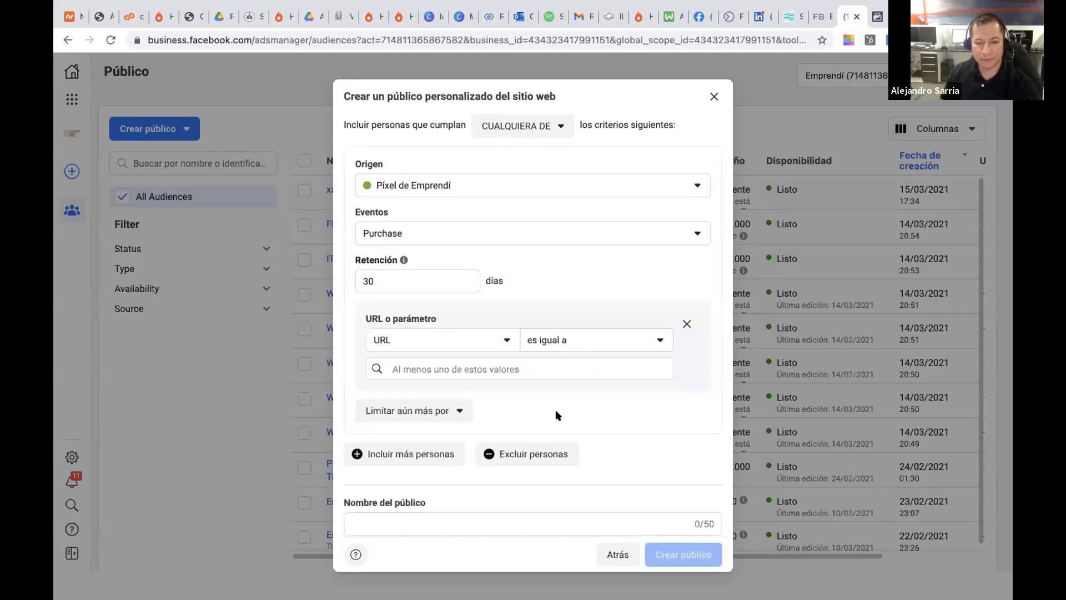
click(501, 339)
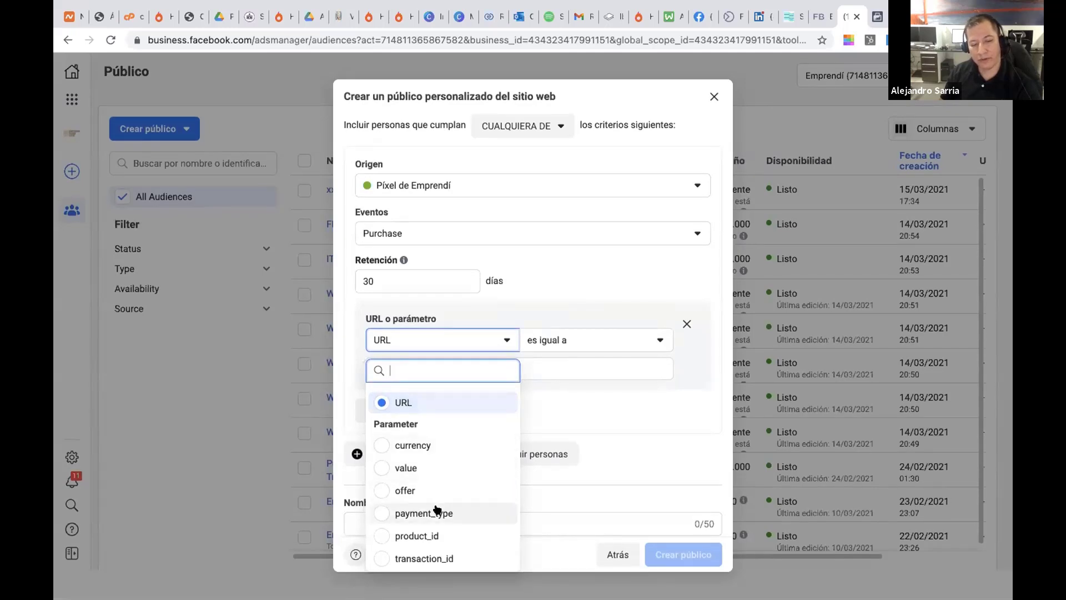
click(435, 534)
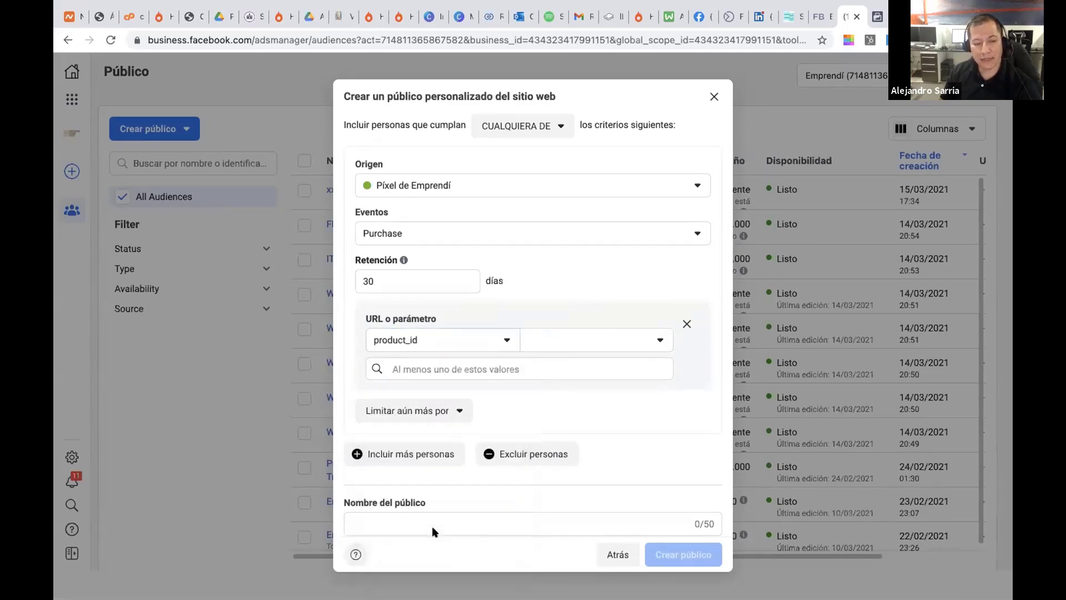
click(503, 345)
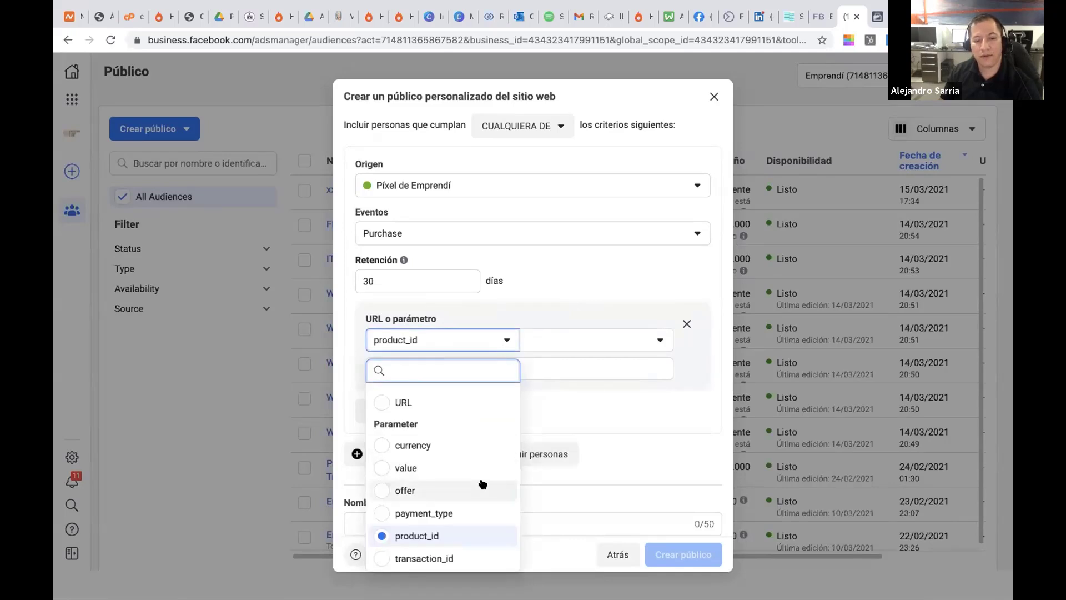
click(462, 536)
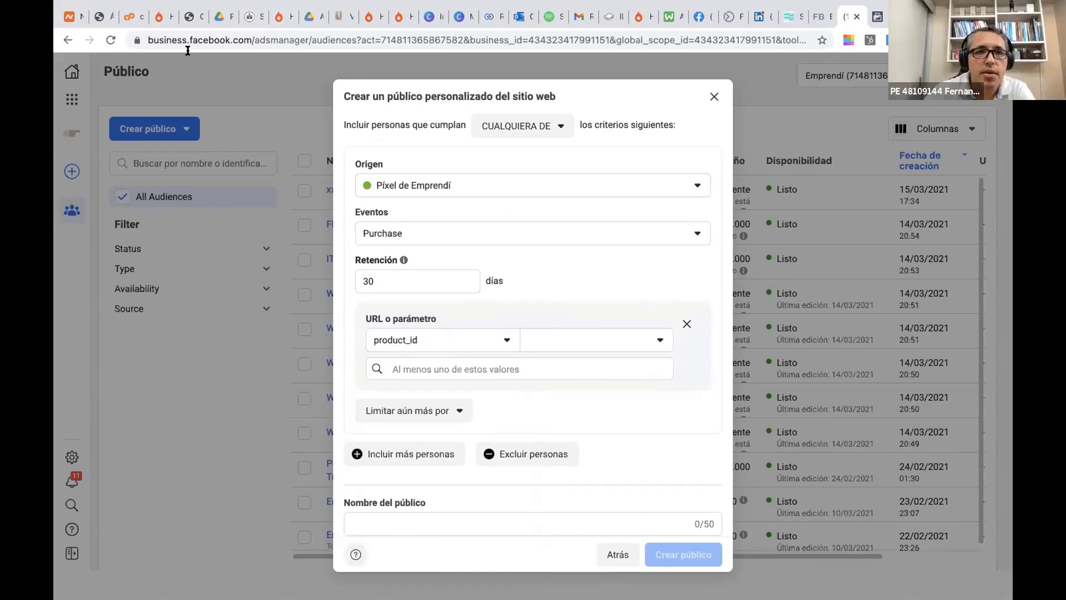
Switch to the Hotmart marketplace and open the list of products promoted as an affiliate
click(157, 21)
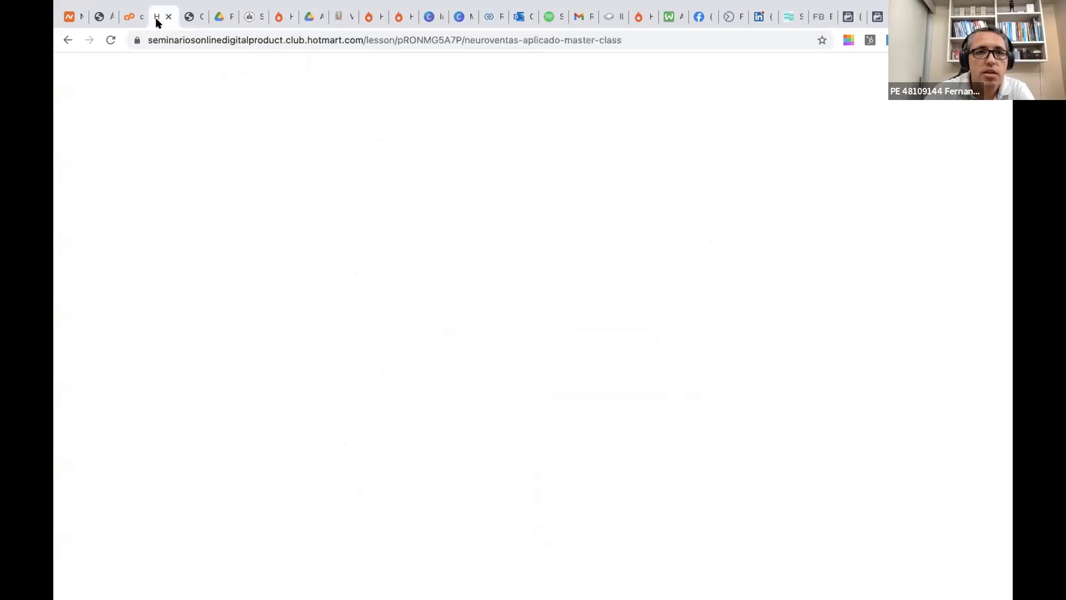
click(279, 18)
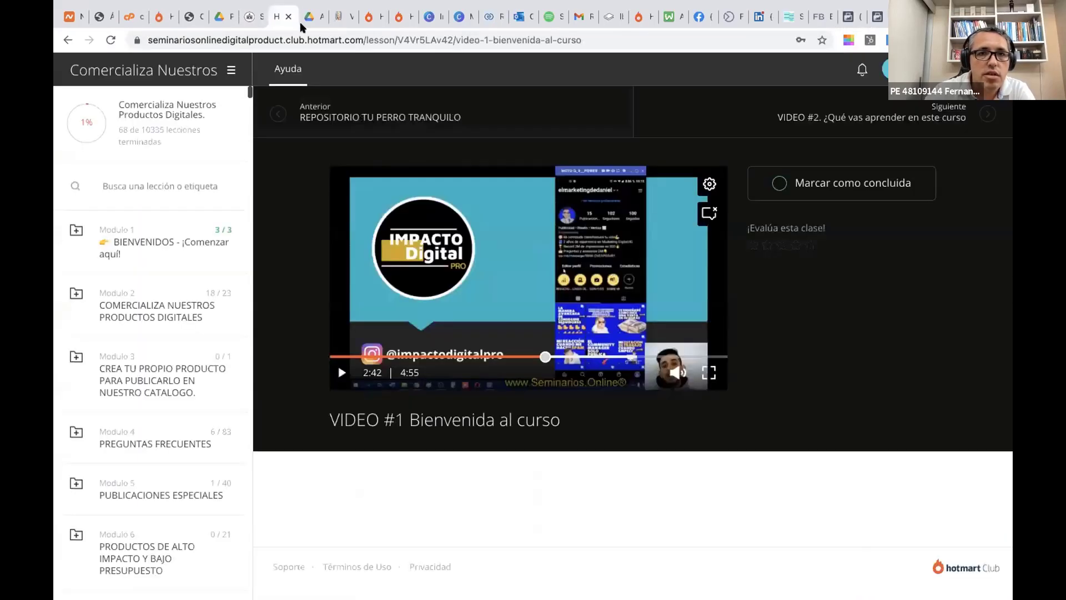
click(369, 17)
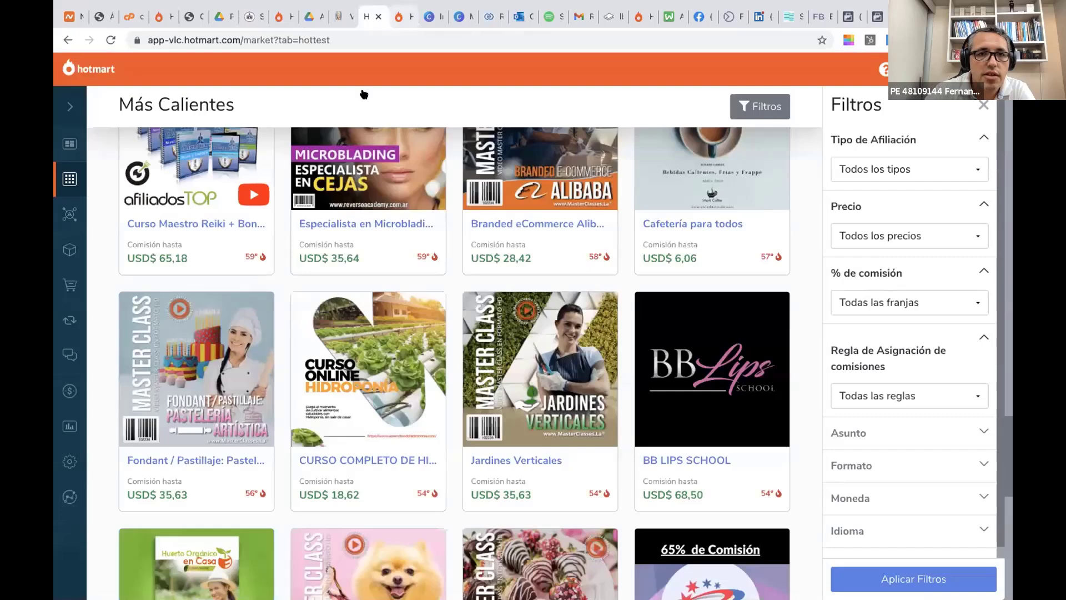
click(399, 18)
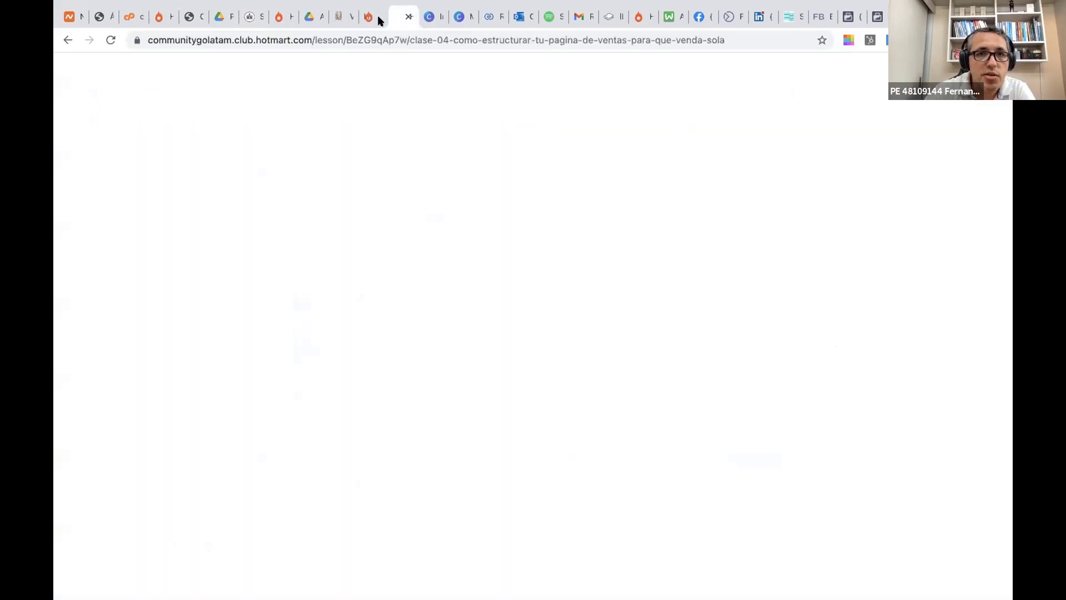
click(371, 17)
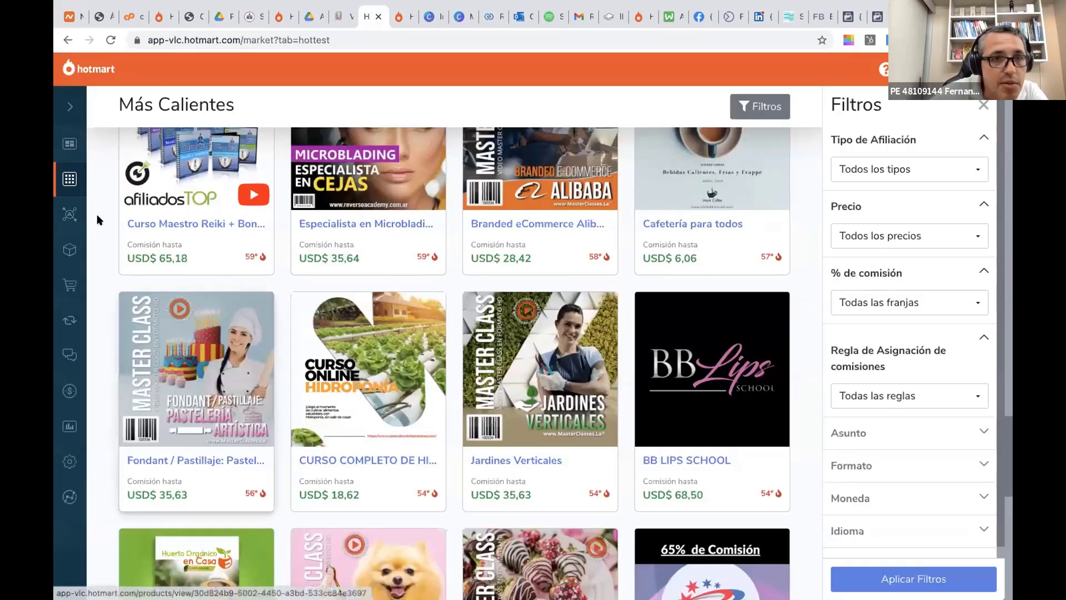
mouse_move(72, 247)
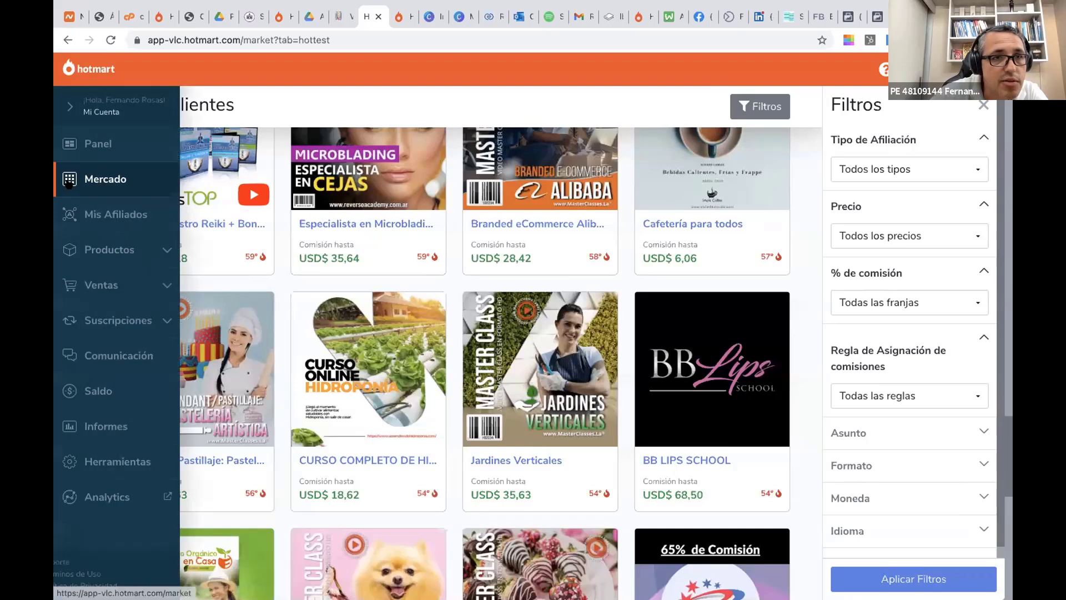
click(117, 249)
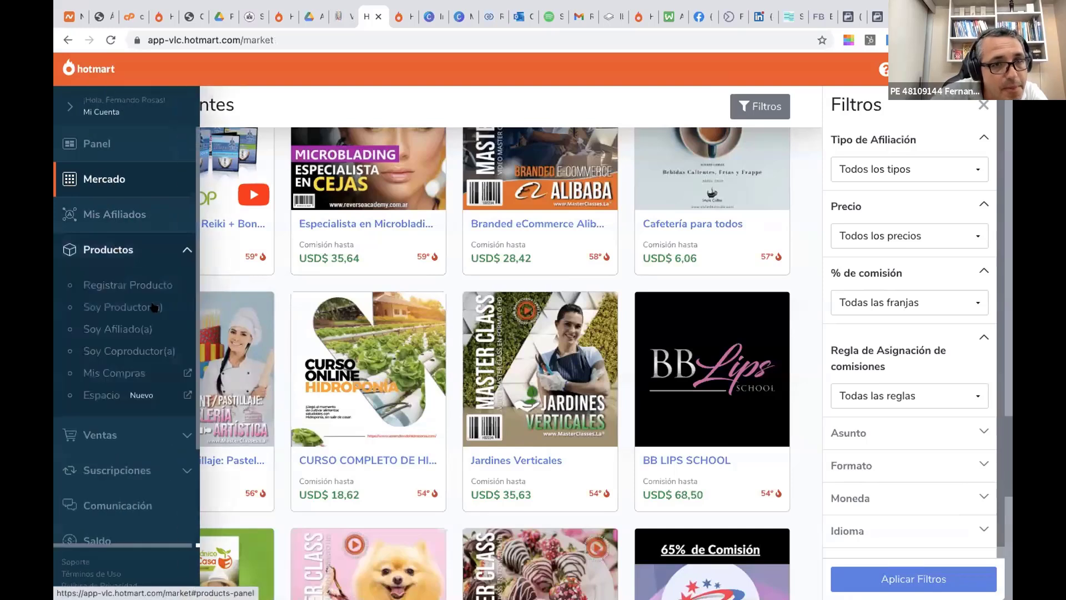
click(129, 329)
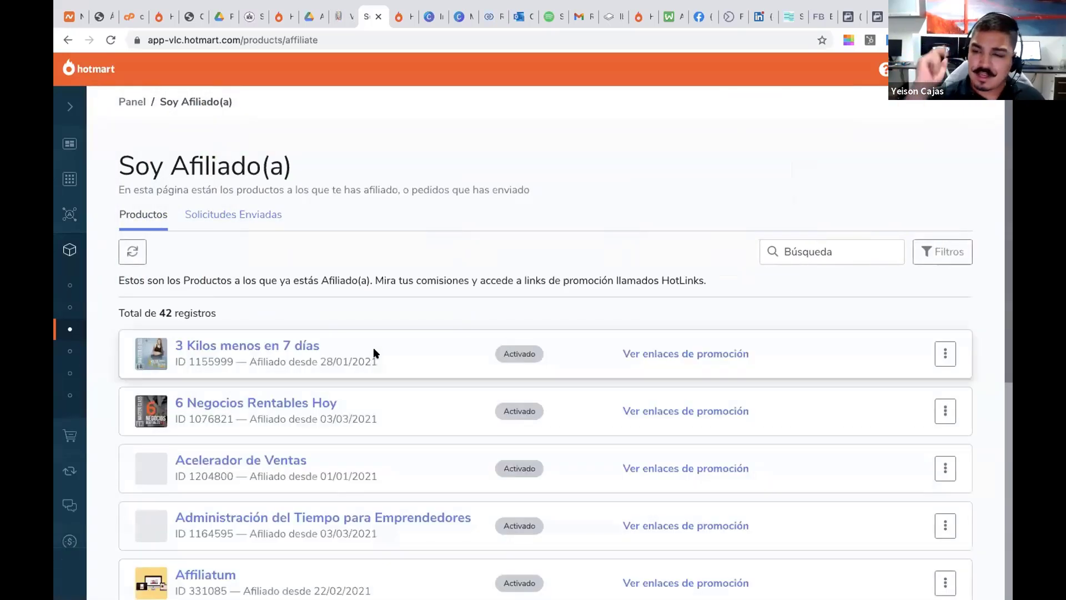
Load more affiliated products and view the alternative HotLinks of Más Ventas Con Facebook e Instagram Ads
scroll(374, 352, down, 6)
click(545, 555)
scroll(533, 428, down, 1)
scroll(533, 428, down, 9)
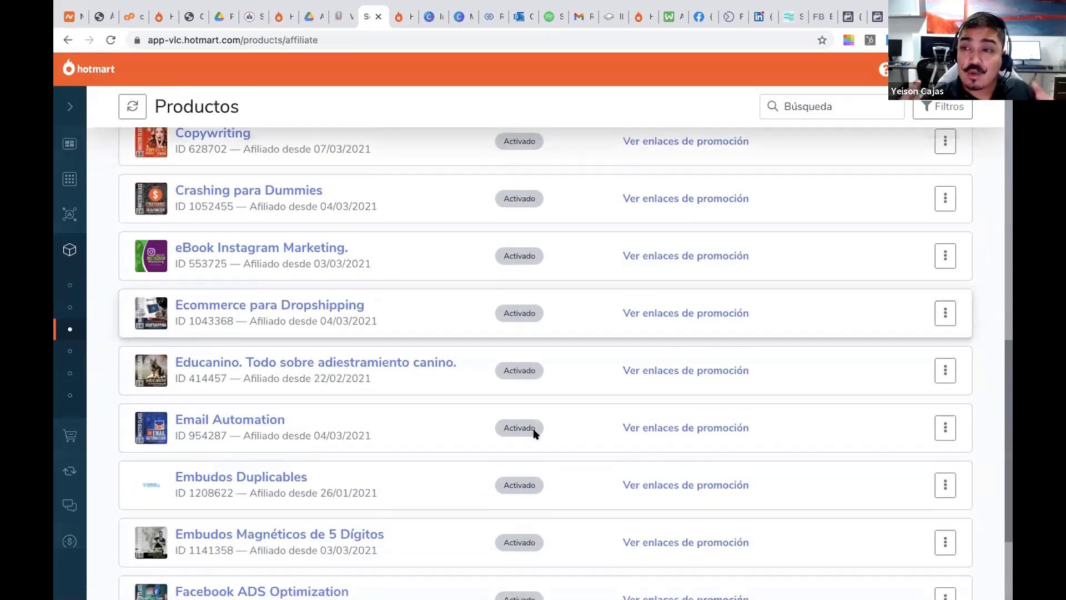
click(543, 555)
scroll(542, 553, down, 3)
scroll(541, 555, down, 8)
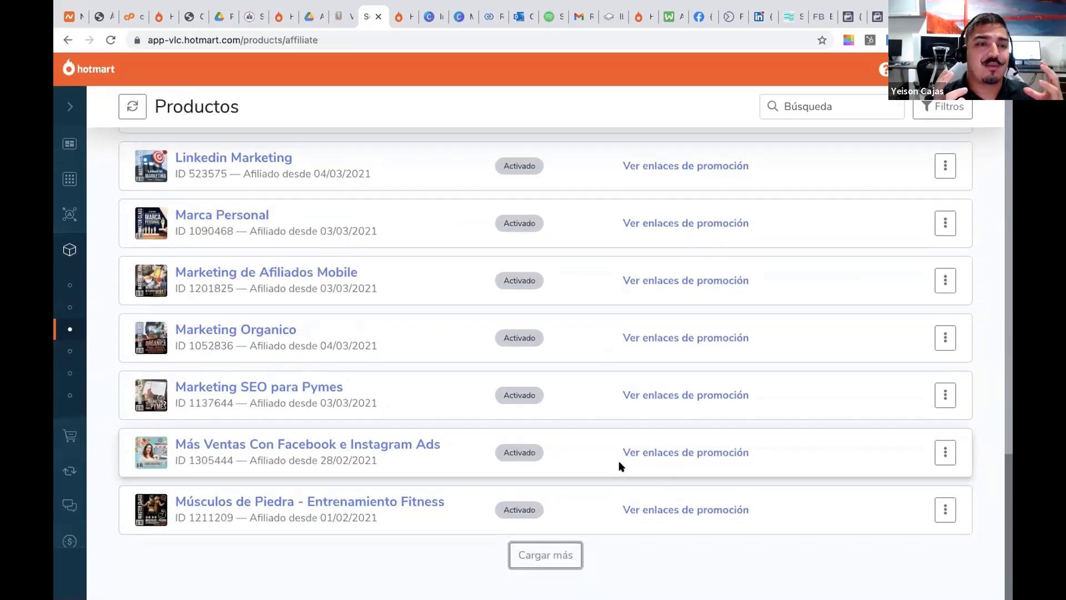
click(665, 450)
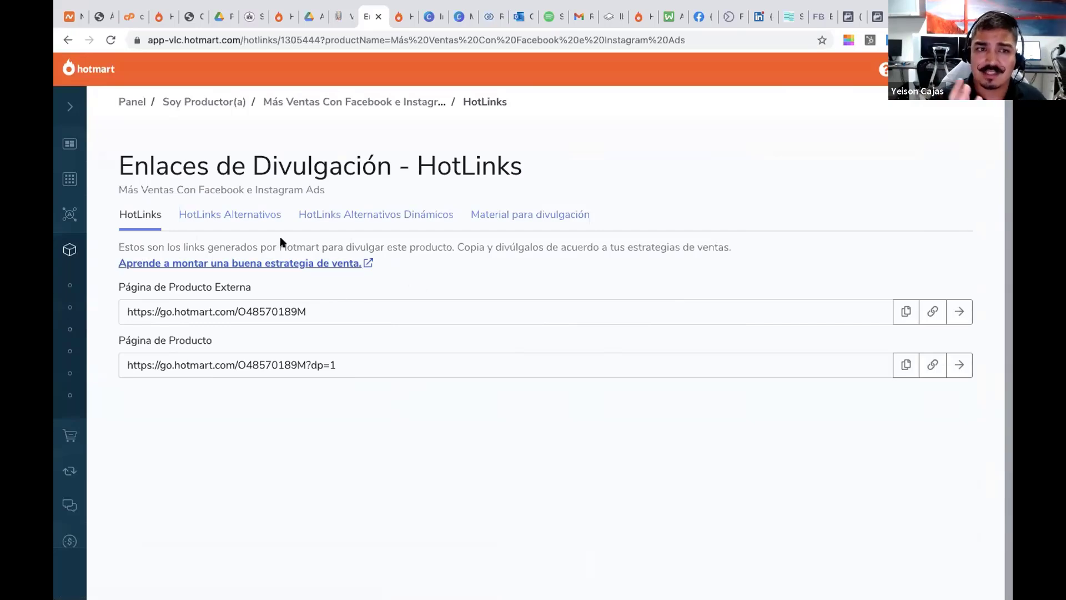
click(267, 216)
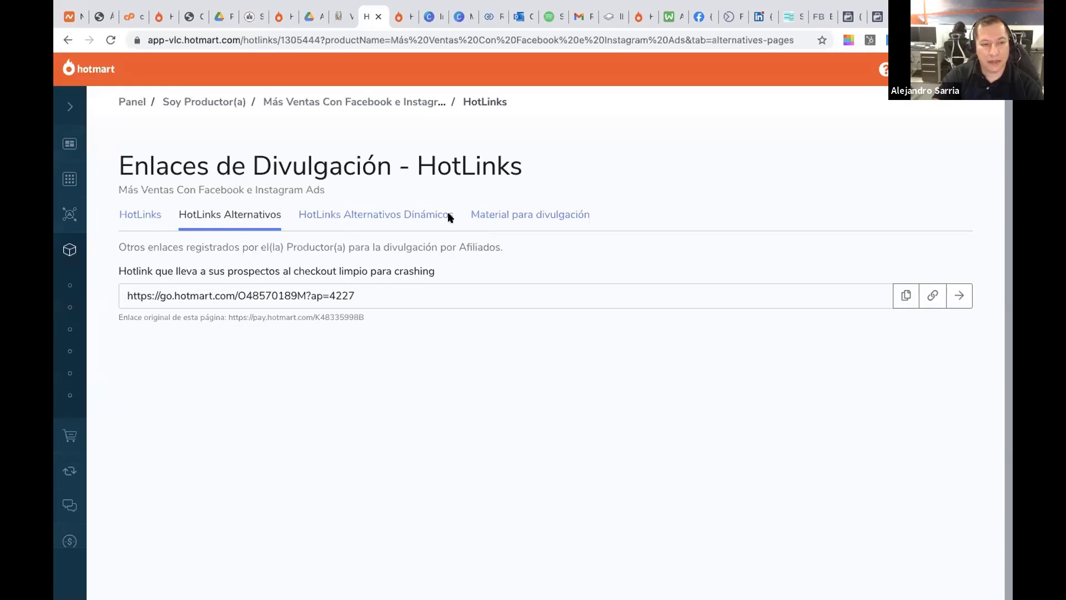
Open the product page of Más Ventas Con Facebook e Instagram Ads and copy its product ID
click(136, 217)
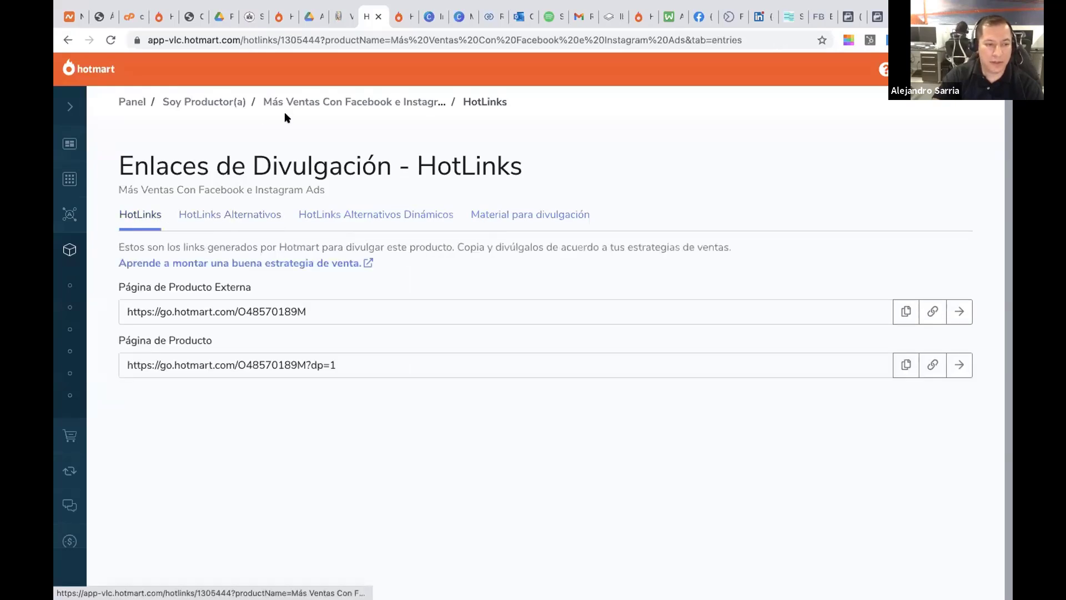
click(204, 104)
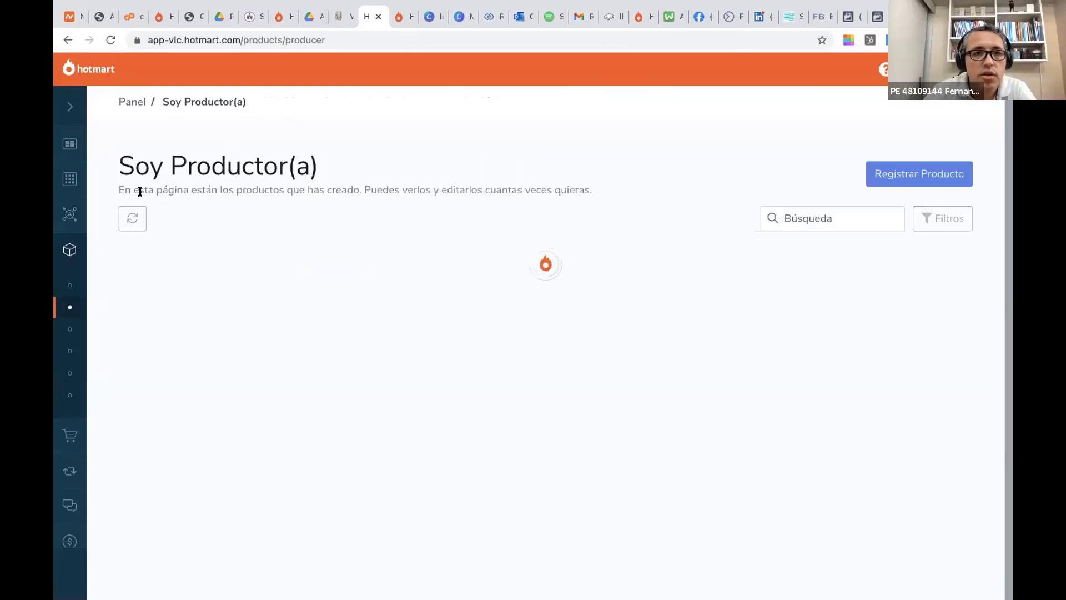
key(alt+Left)
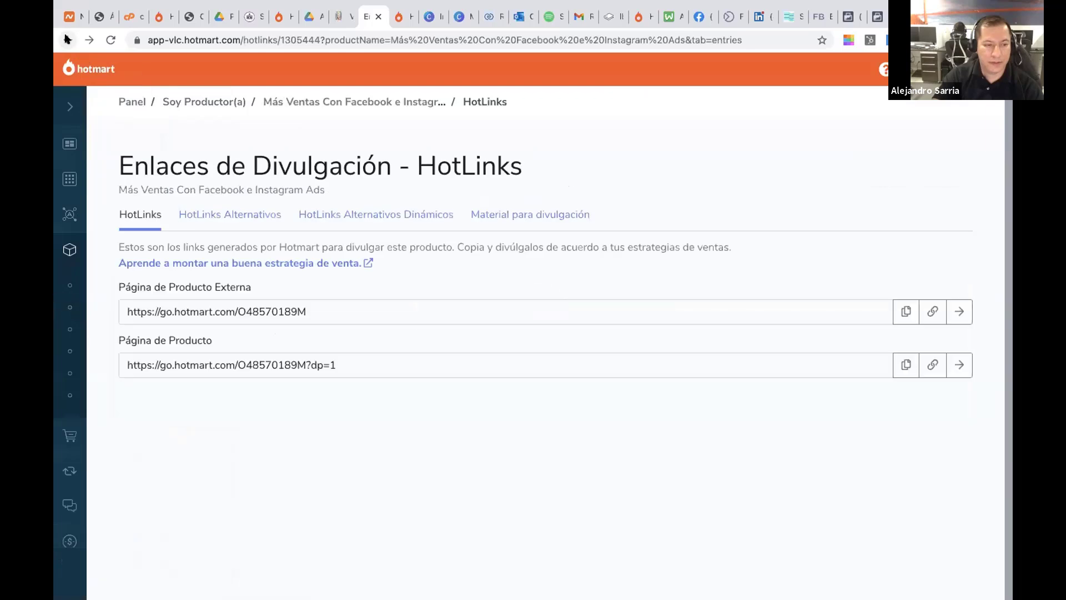
click(319, 104)
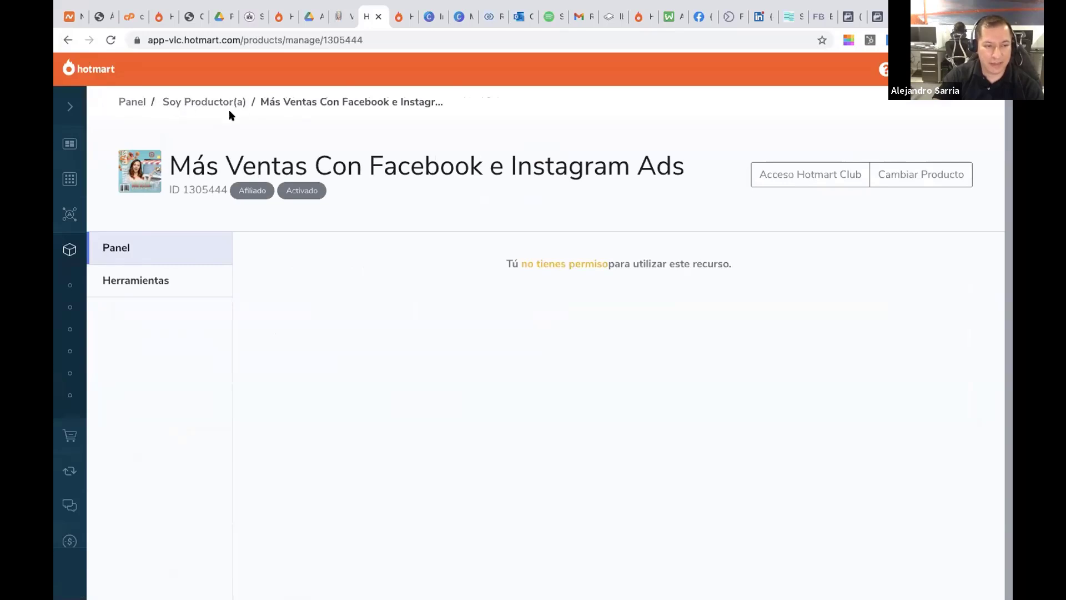
double_click(206, 188)
key(ctrl+c)
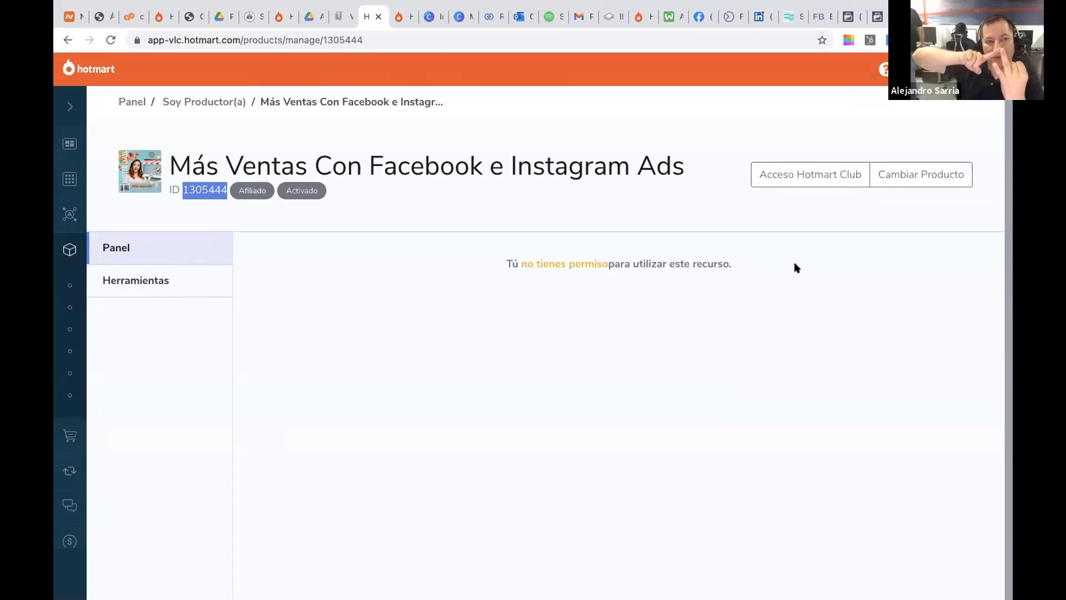
Switch to the Ads Manager audience and make its product_id condition "es igual a" 1305444
click(848, 18)
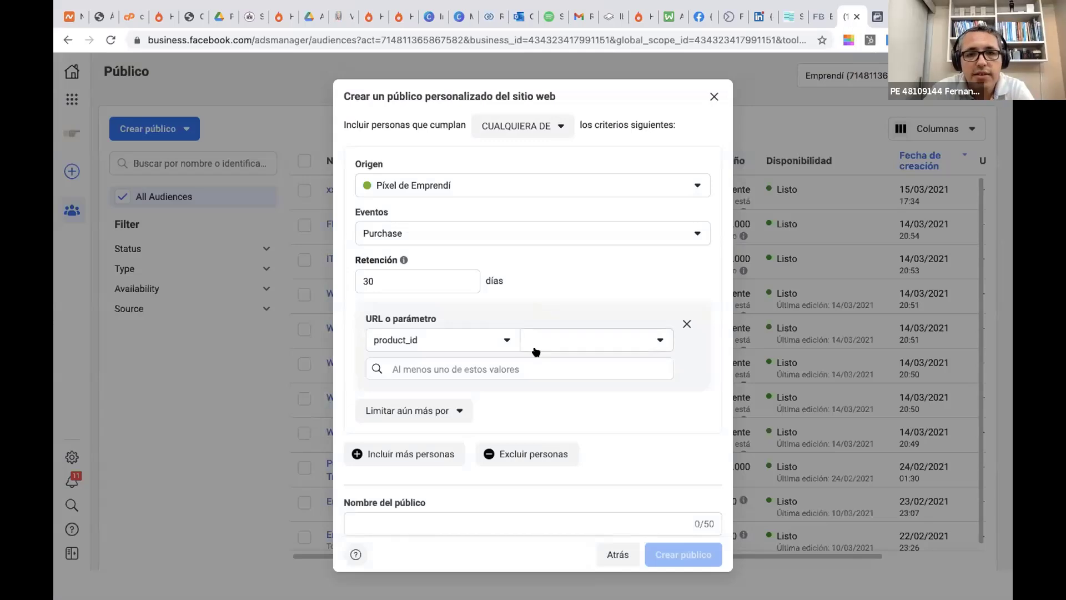
click(556, 341)
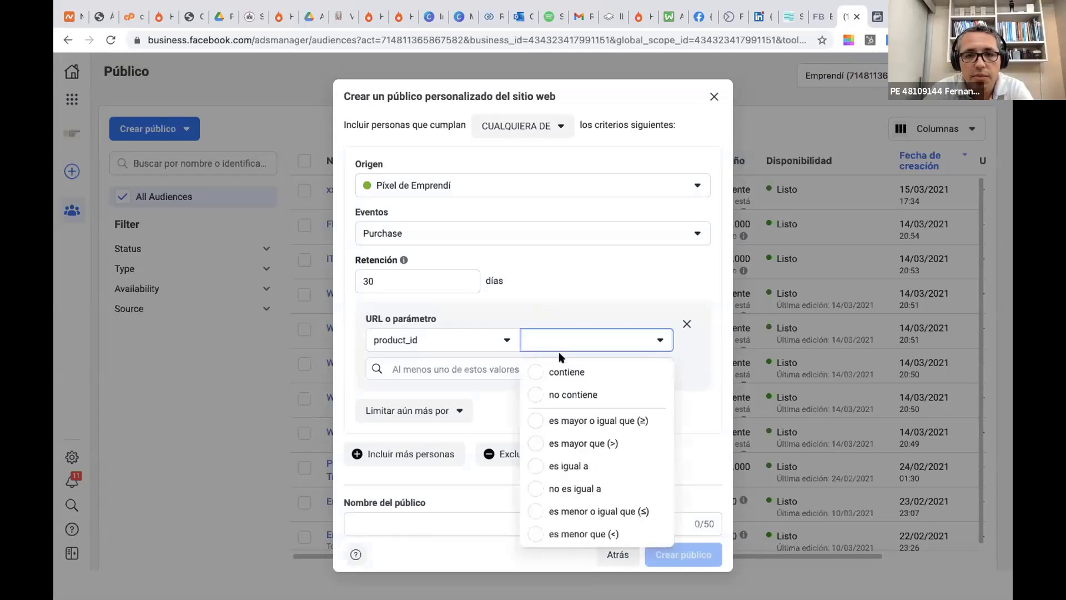
click(549, 466)
click(455, 369)
key(ctrl+v)
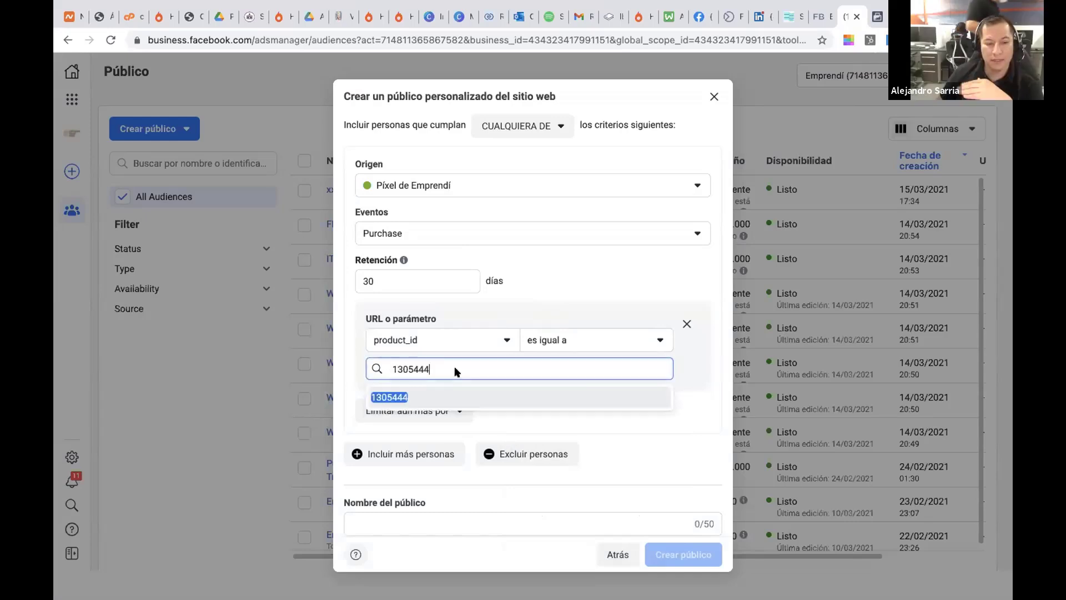
click(470, 395)
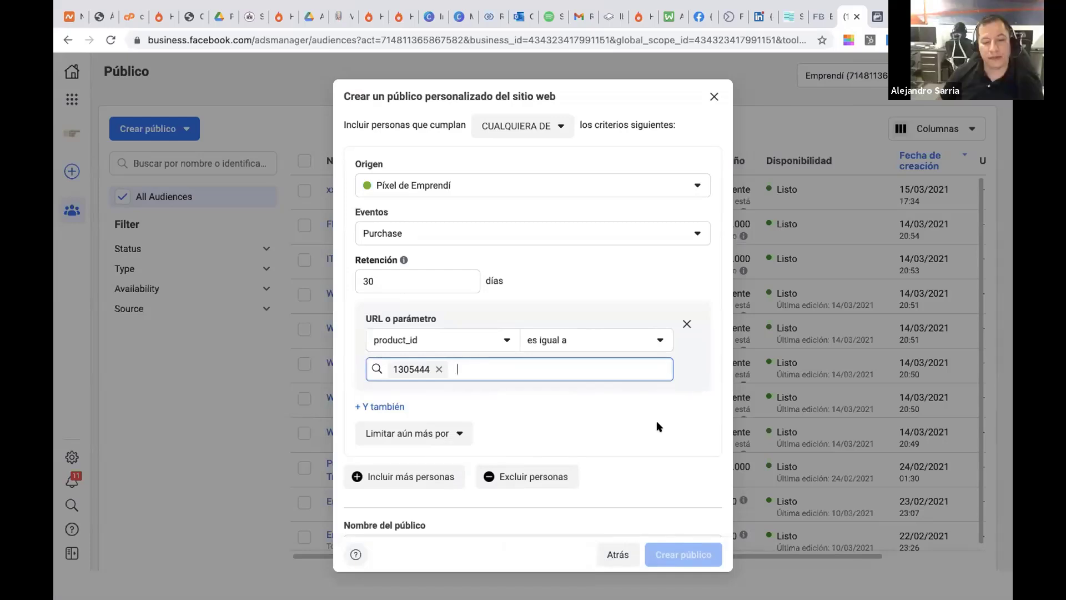
scroll(657, 421, down, 3)
click(504, 456)
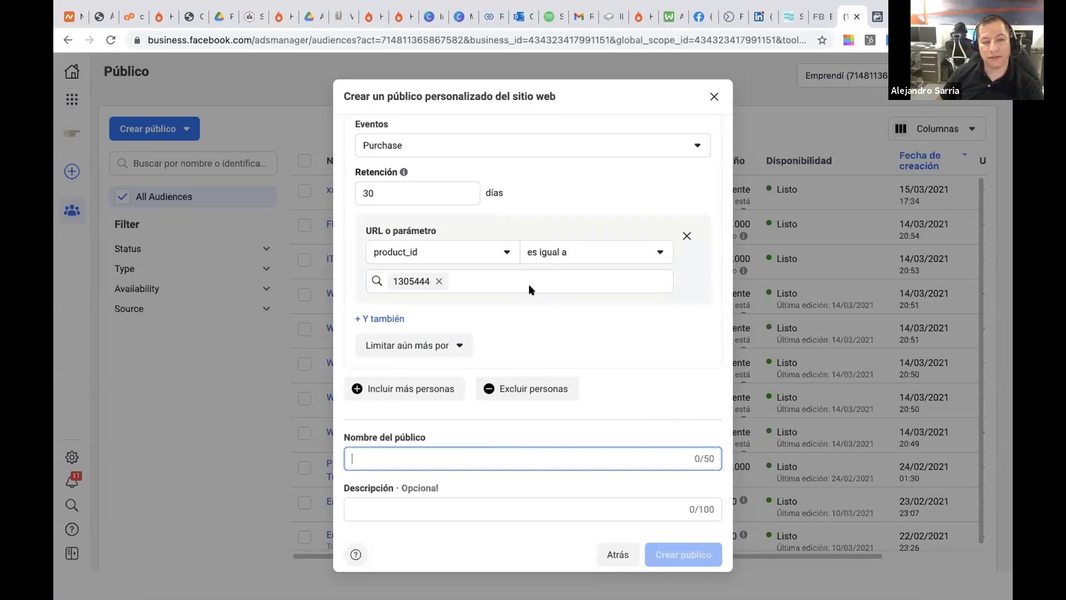
click(392, 320)
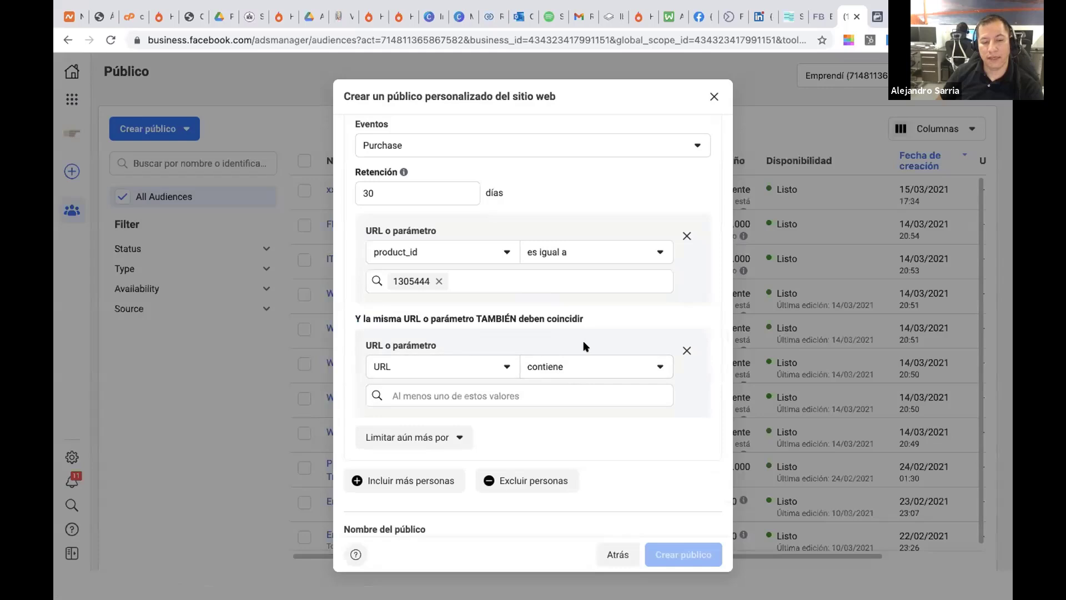
click(685, 351)
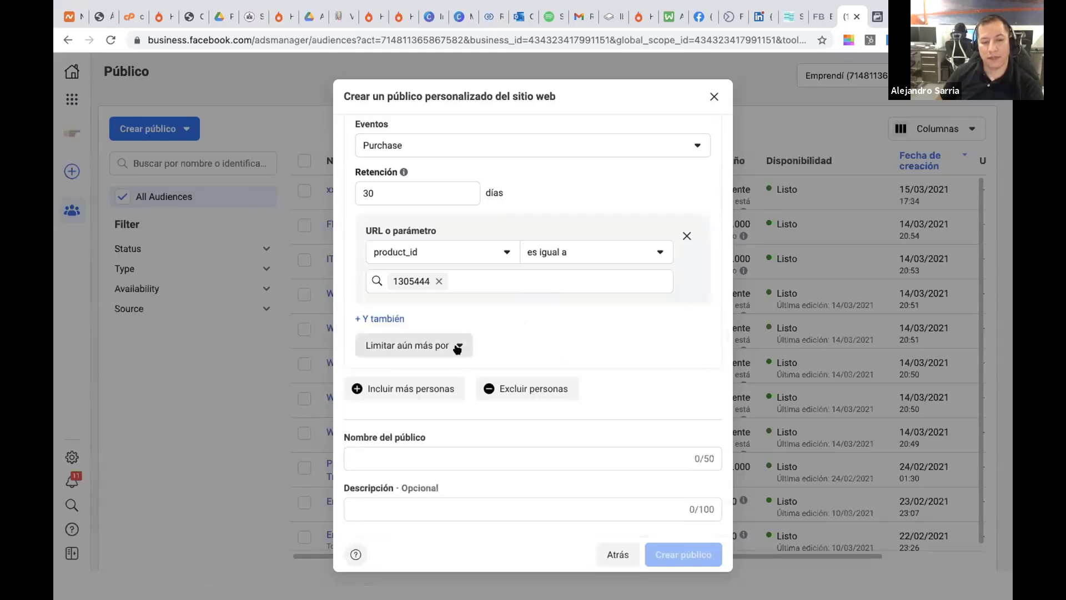
Include more people through a second Purchase event group and limit that group by URL or parameter
click(426, 388)
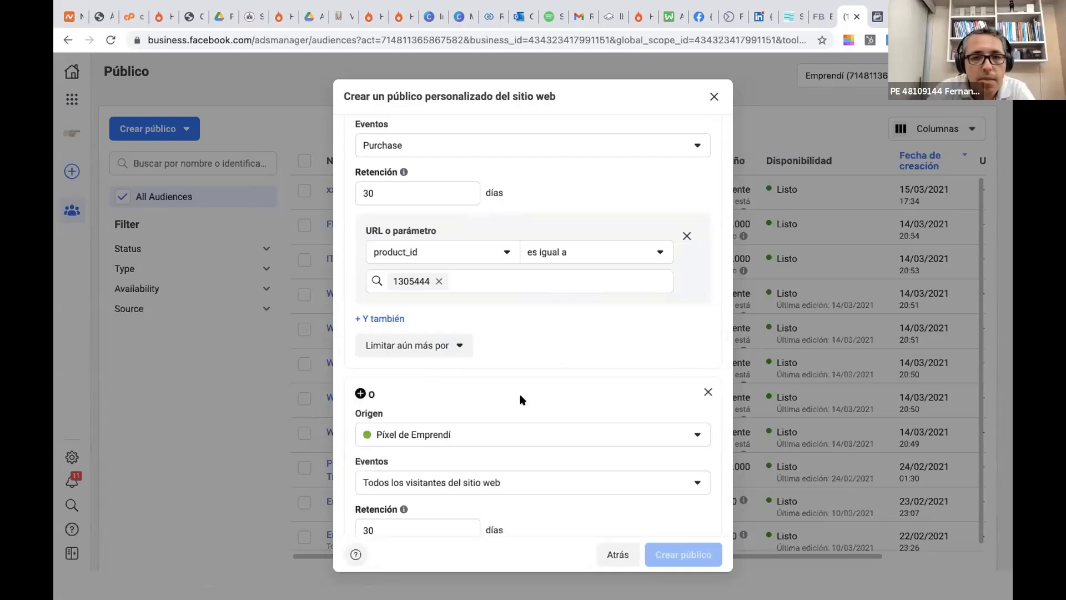
scroll(522, 400, down, 2)
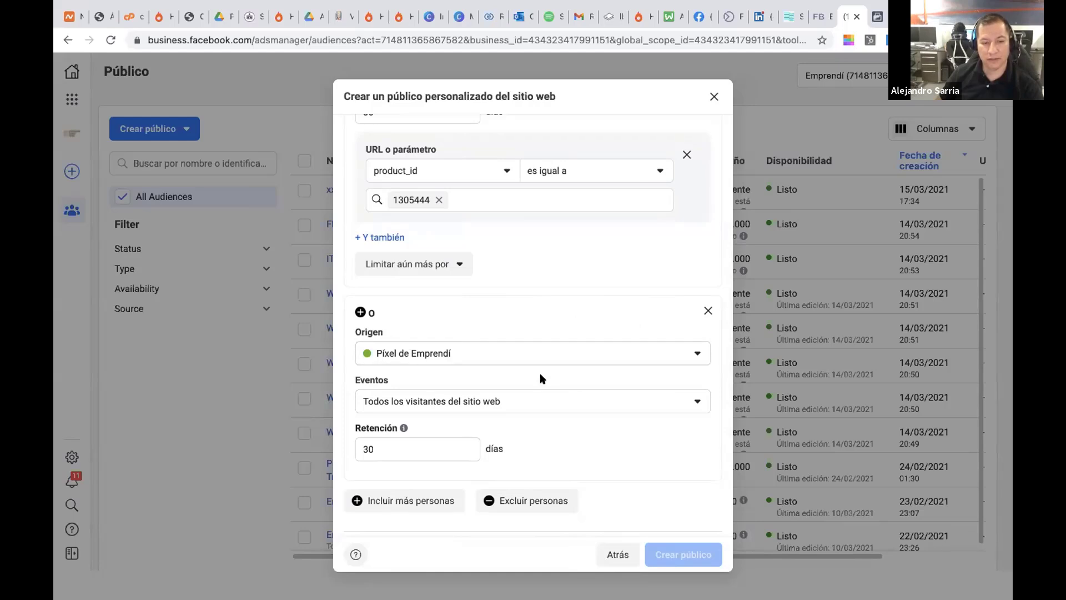
click(560, 398)
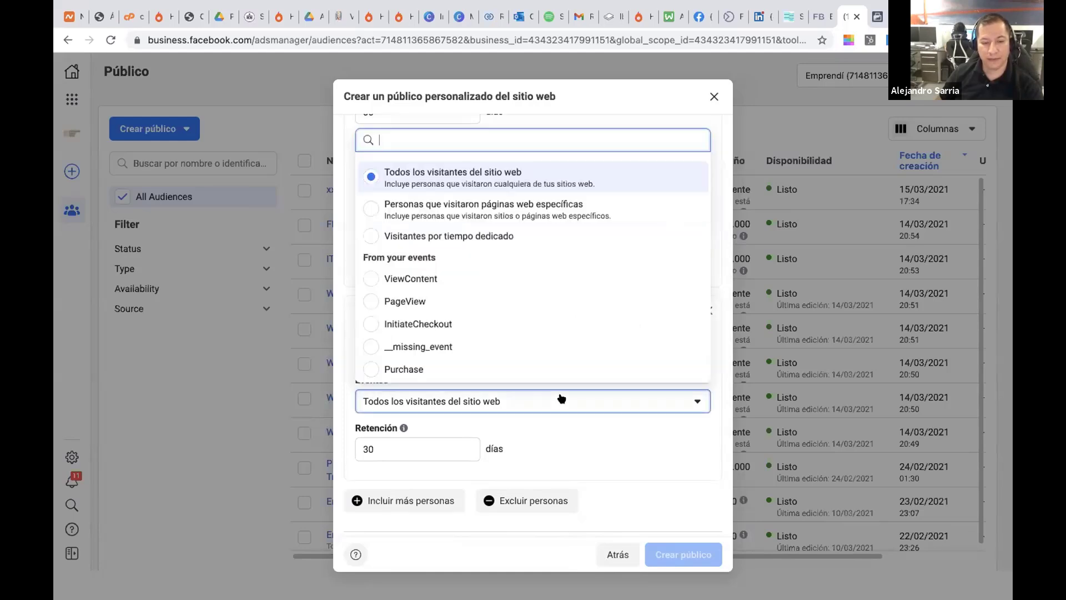
click(468, 369)
scroll(555, 409, down, 3)
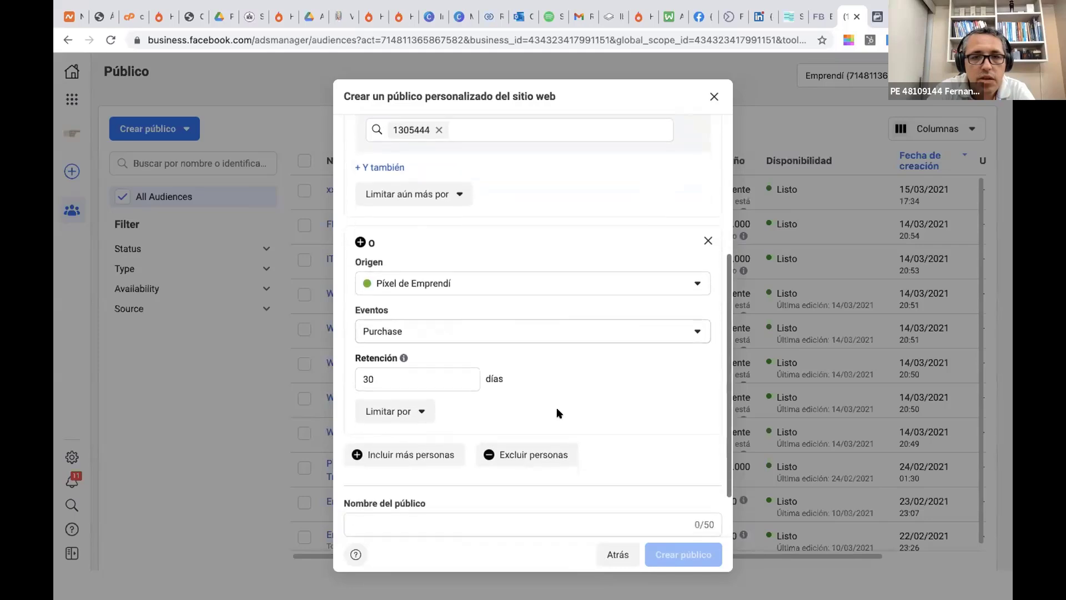
click(418, 411)
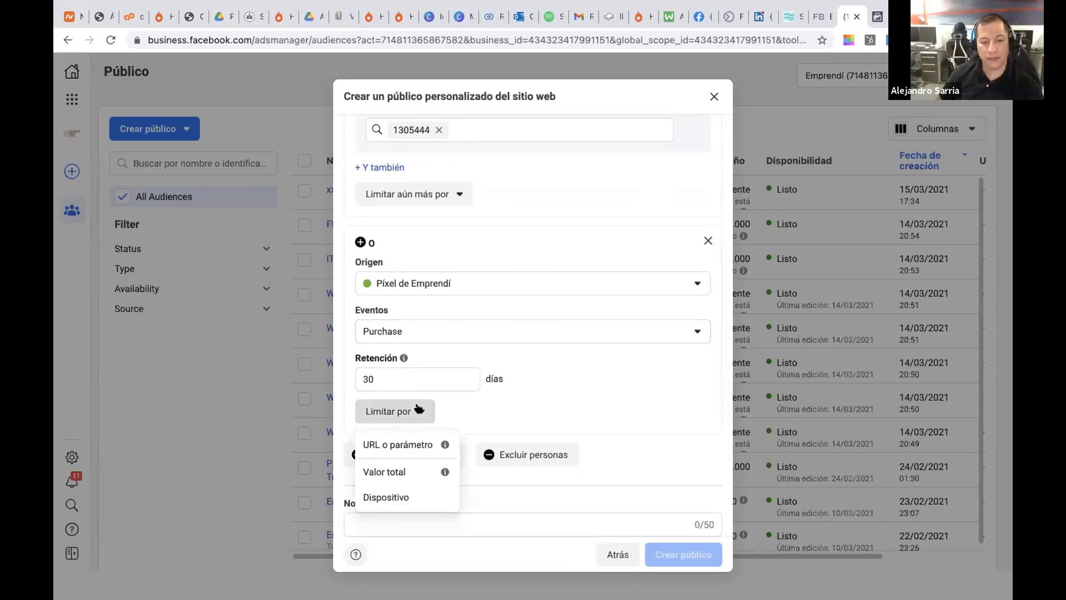
click(415, 444)
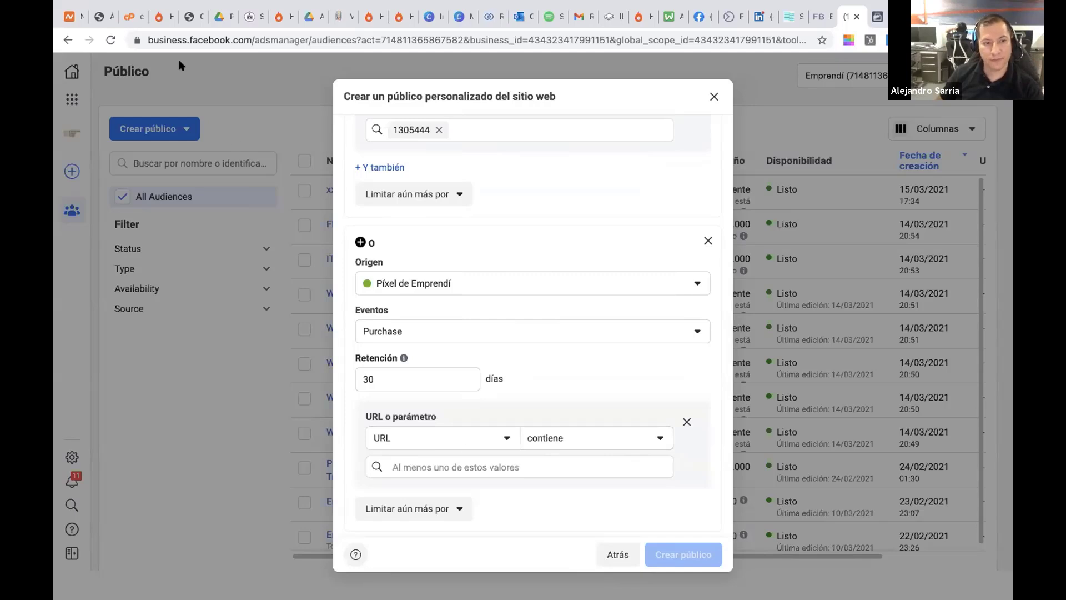
Switch back to Hotmart and open the list of products promoted as an affiliate
click(160, 17)
click(278, 16)
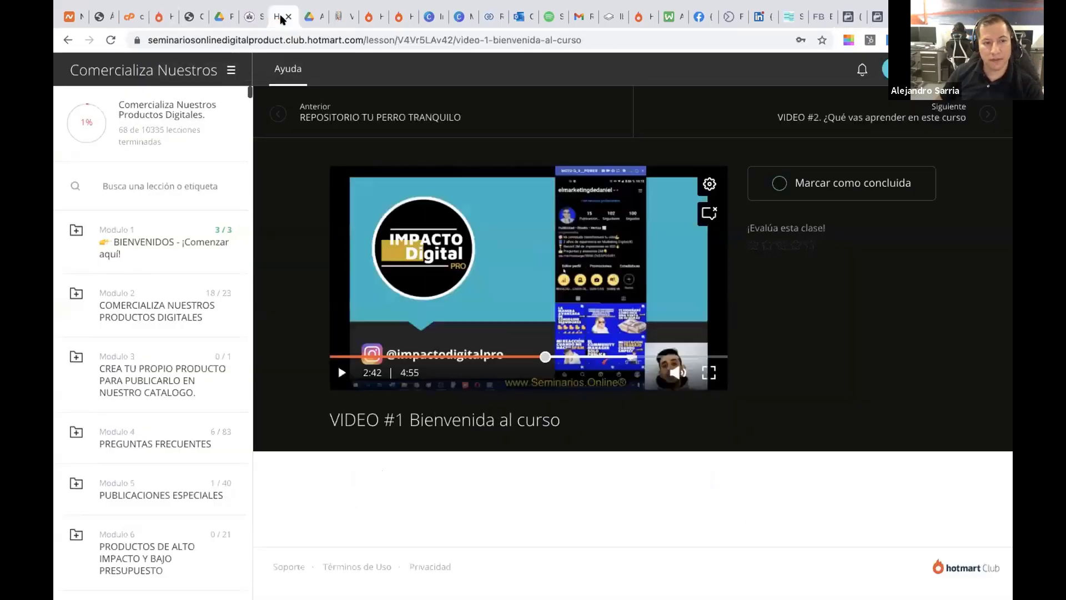
click(368, 17)
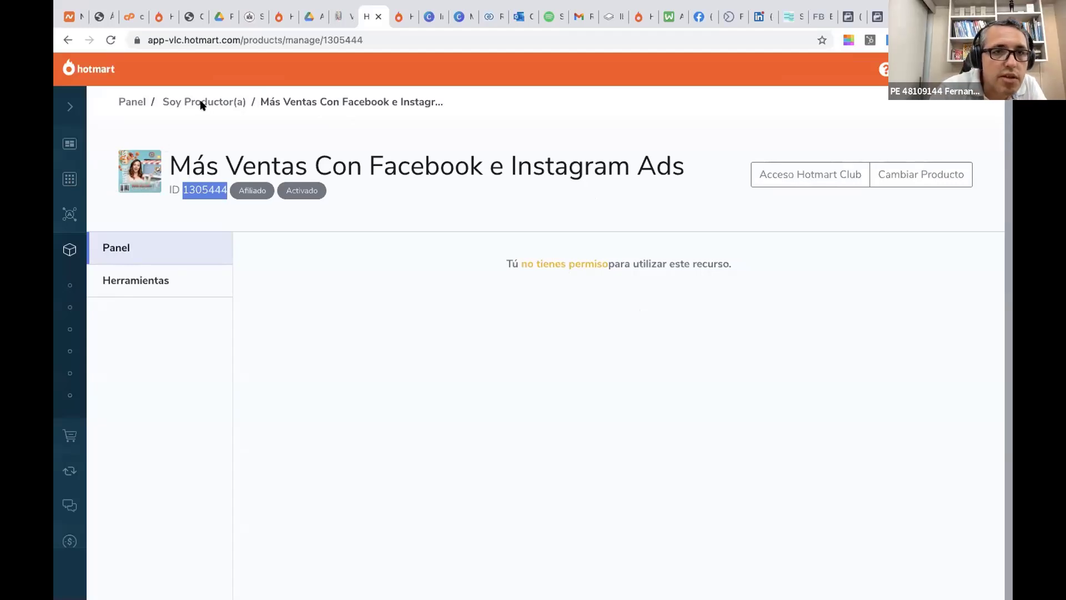
click(69, 182)
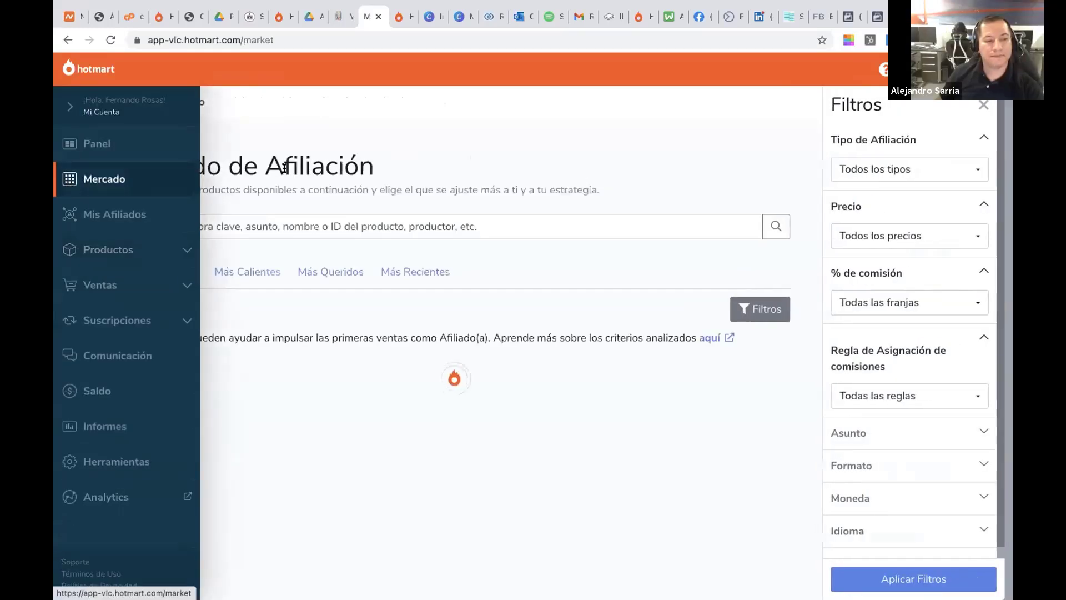
mouse_move(88, 207)
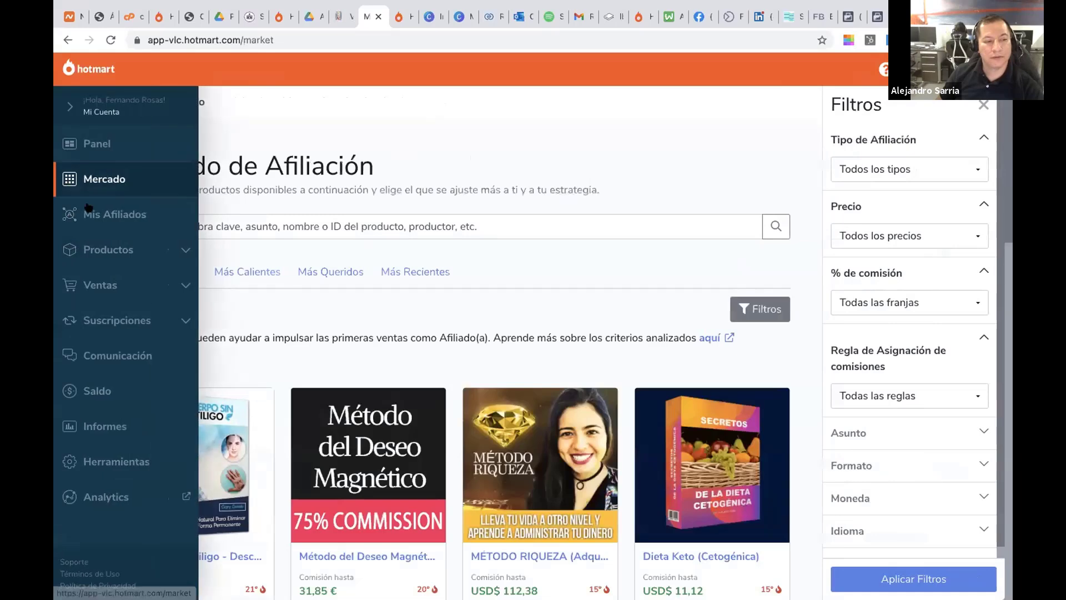
click(108, 251)
click(113, 328)
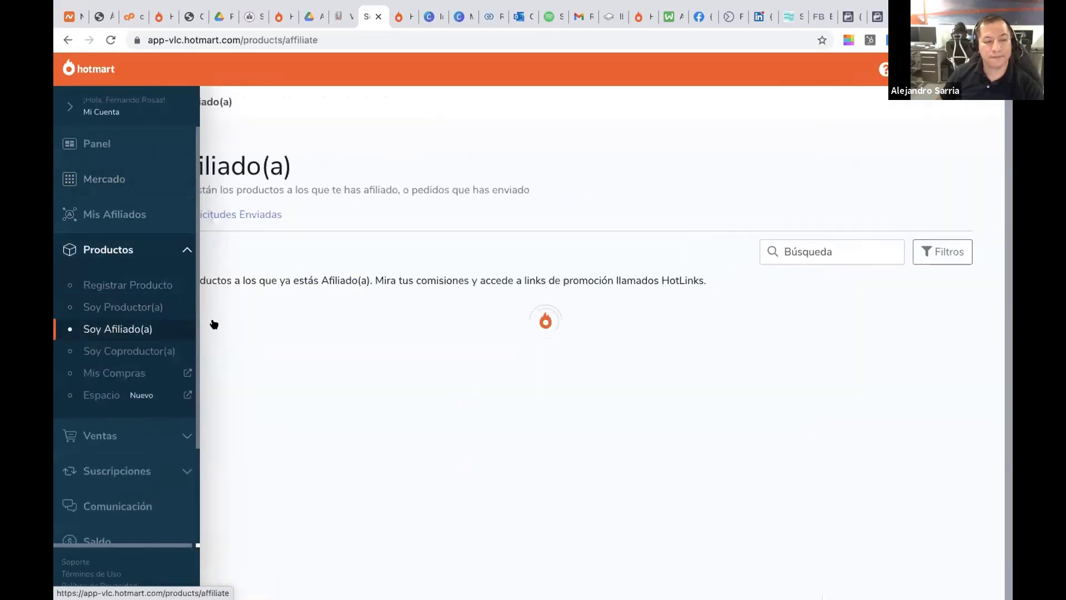
Load more affiliated products twice and open the promotion links of Más Ventas Con Facebook e Instagram Ads
scroll(346, 357, down, 6)
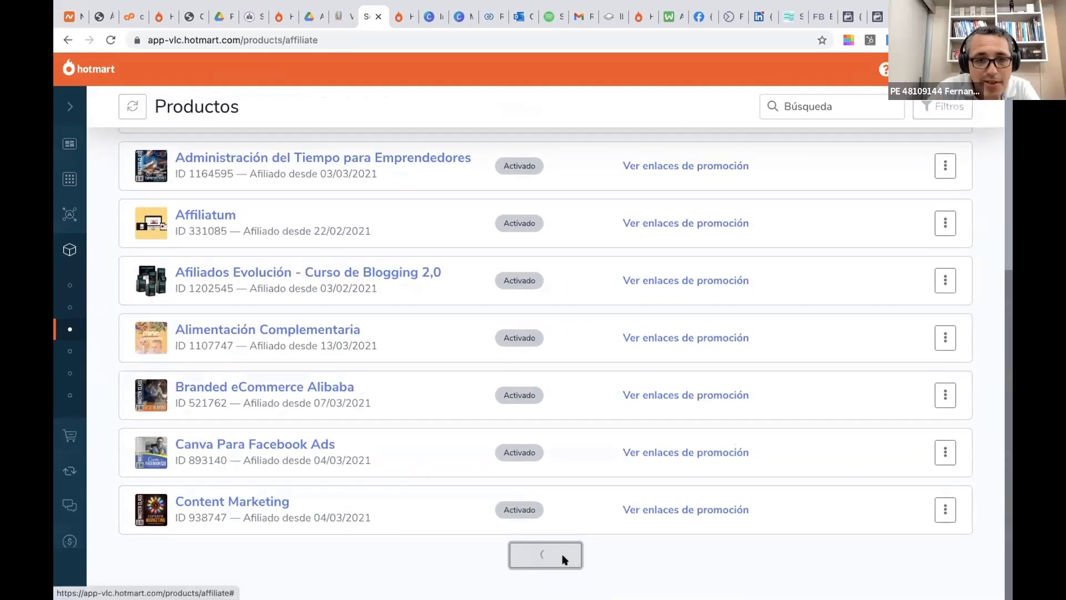
click(564, 557)
scroll(555, 504, down, 6)
scroll(557, 507, down, 4)
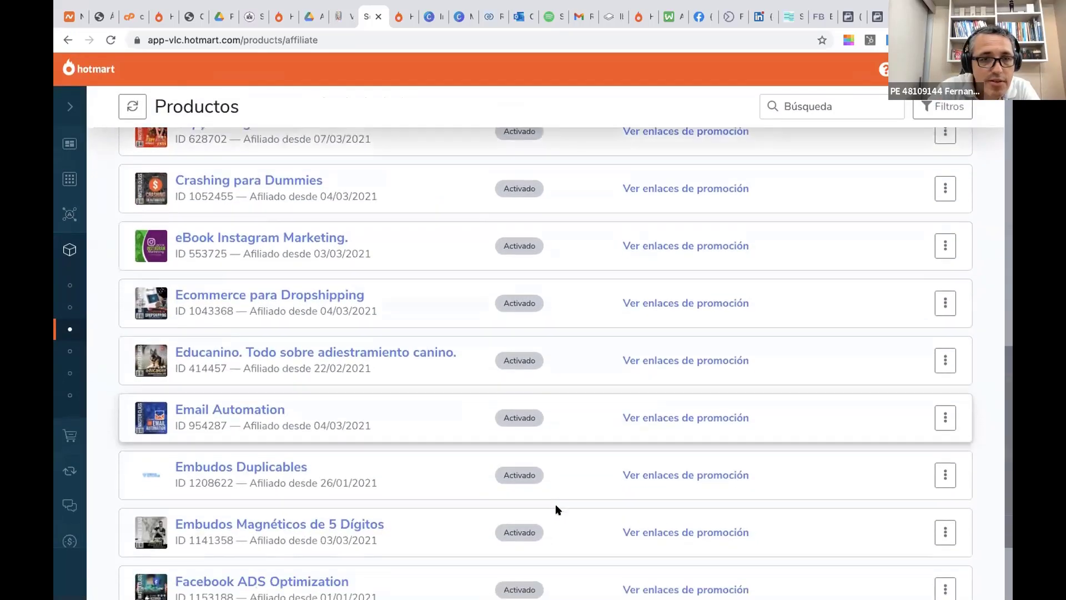
click(543, 554)
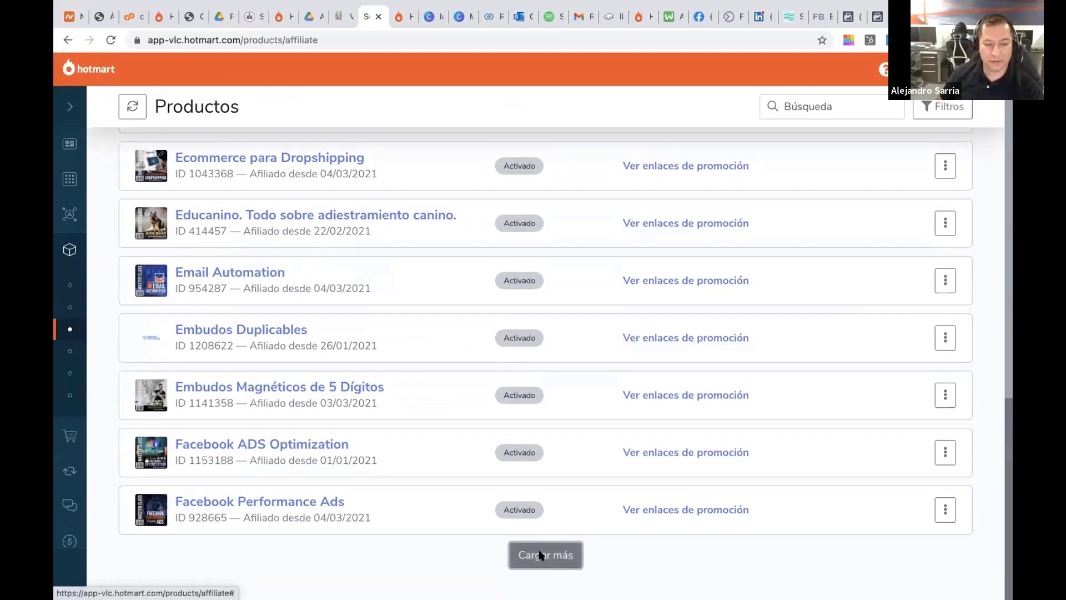
scroll(542, 554, down, 6)
scroll(542, 556, down, 4)
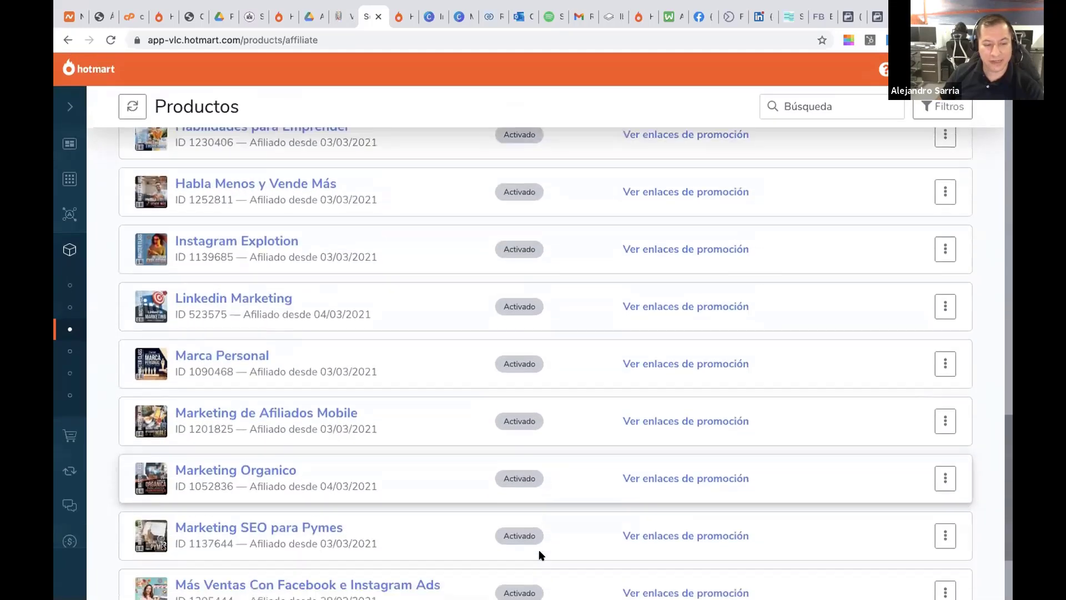
click(683, 451)
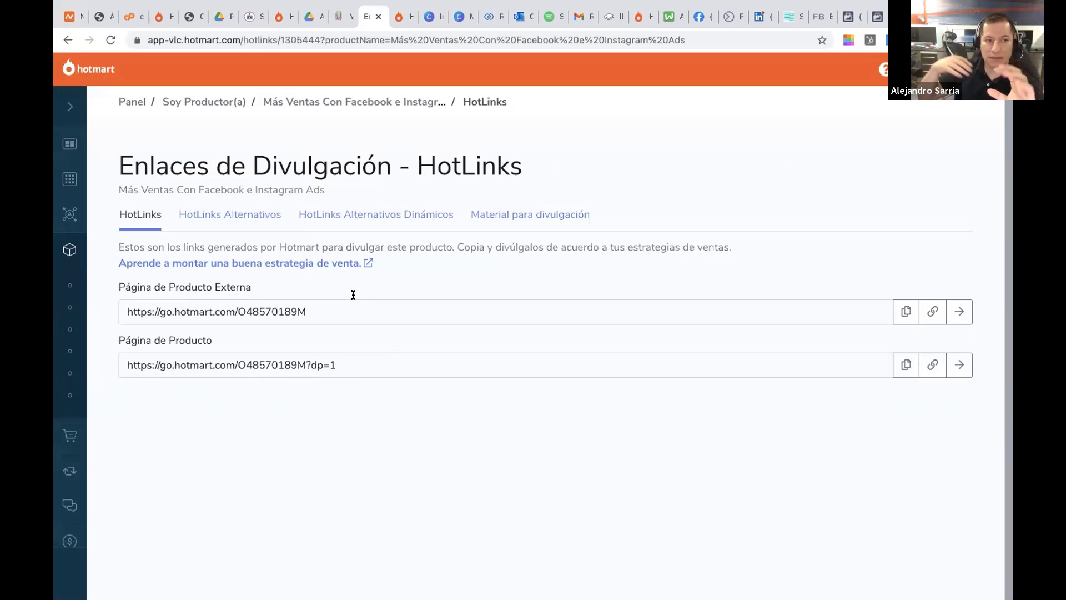
Open the clean checkout page from the product's alternative HotLinks and copy the page's full URL
click(382, 361)
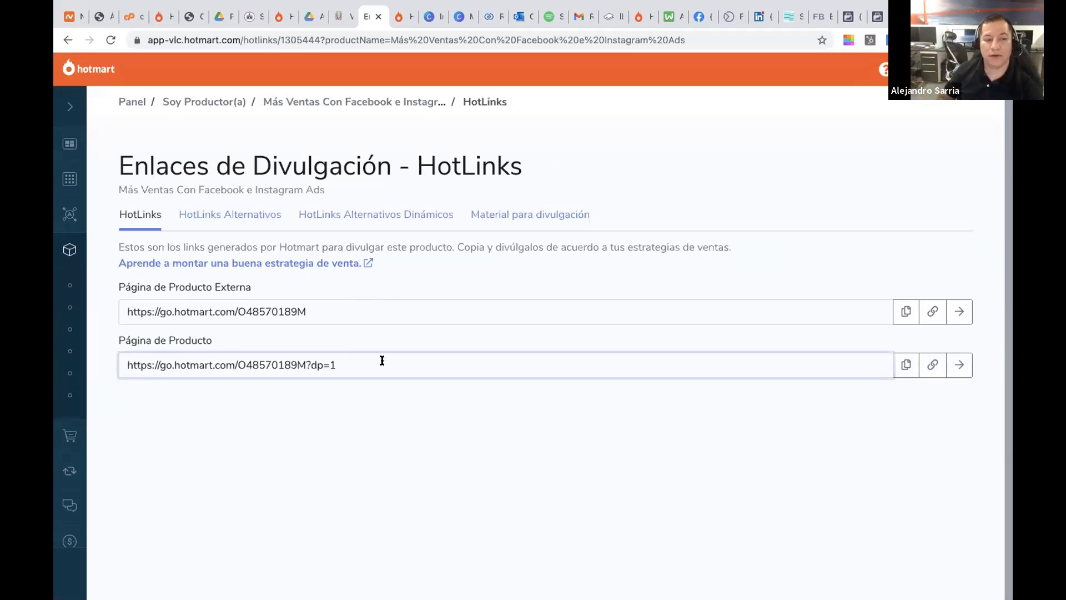
click(247, 213)
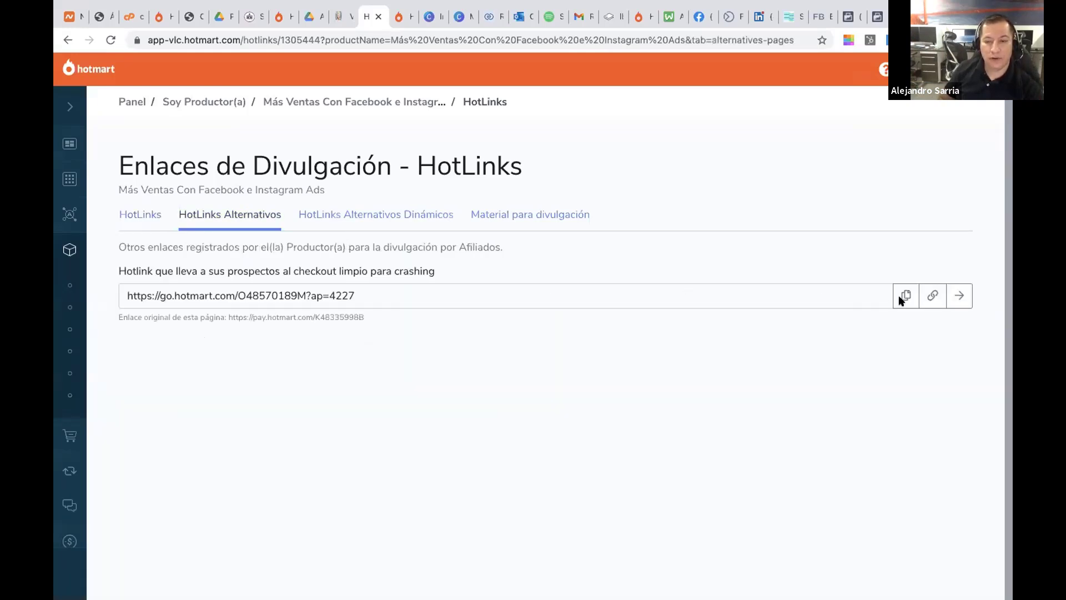
click(906, 296)
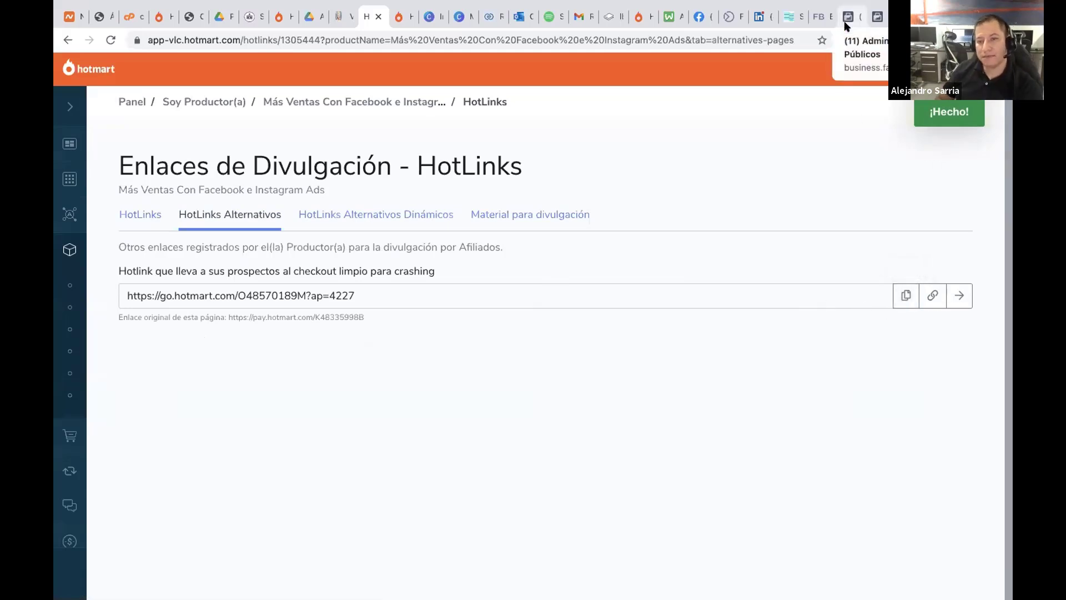
click(954, 295)
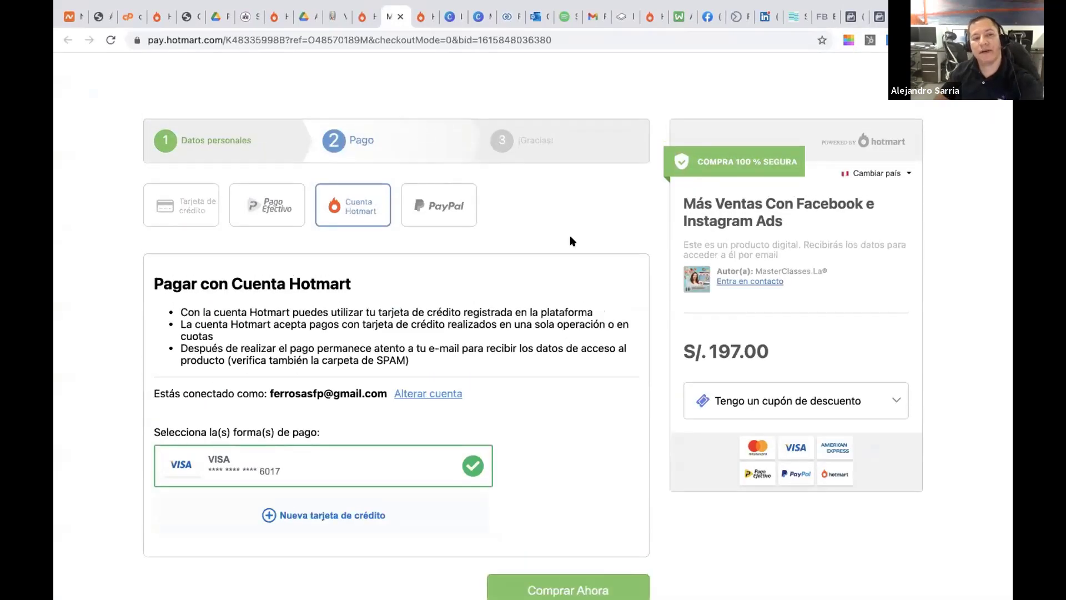
click(581, 39)
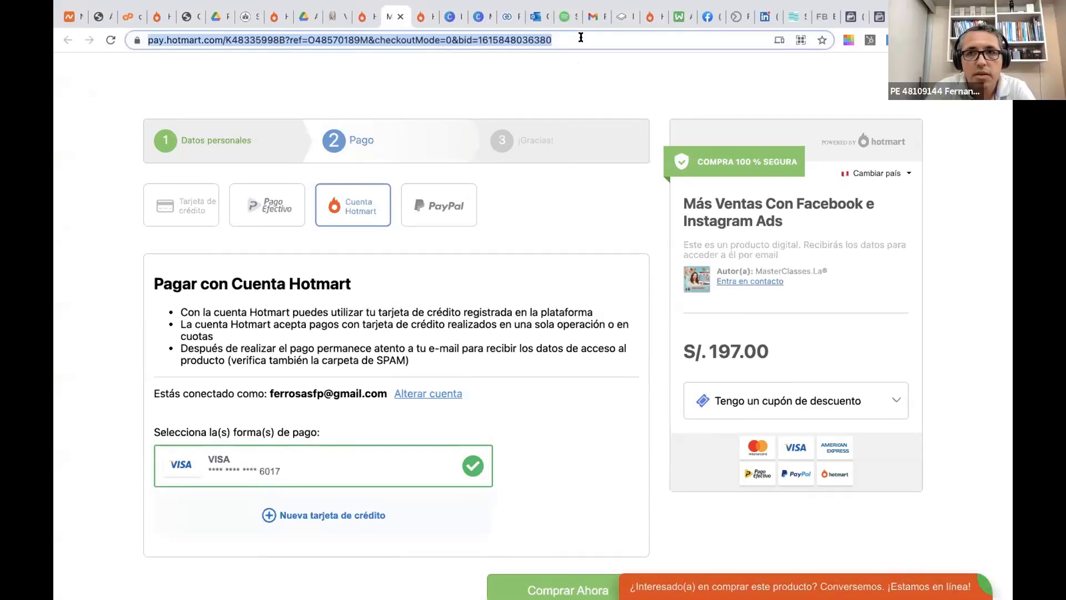
Return to the Ads Manager audience and add the copied pay.hotmart.com checkout URL as the second Purchase group's "URL contiene" value
click(847, 17)
click(439, 468)
key(super+v)
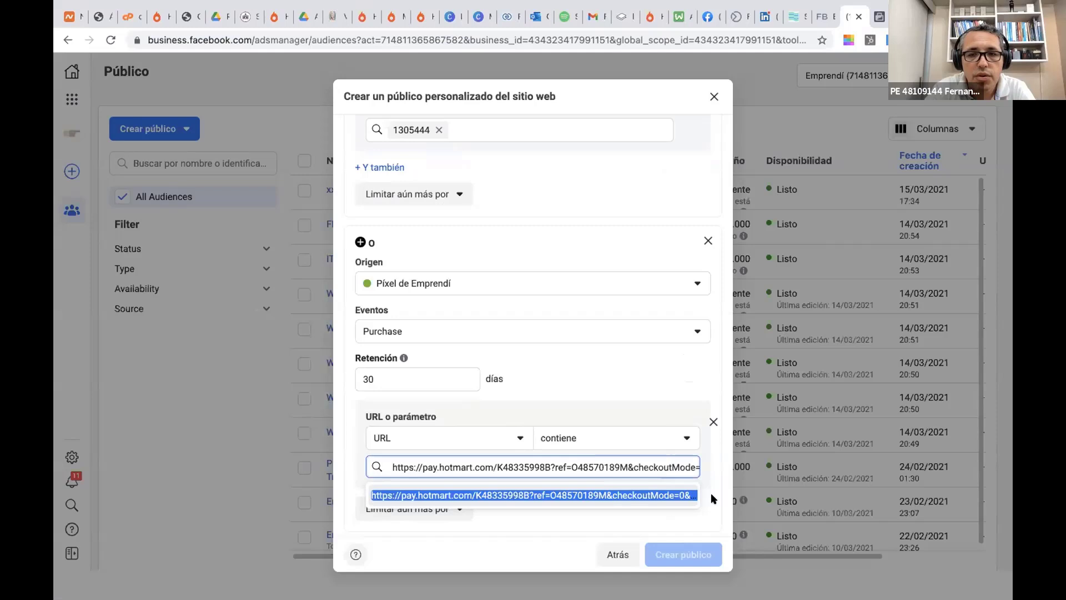
key(Return)
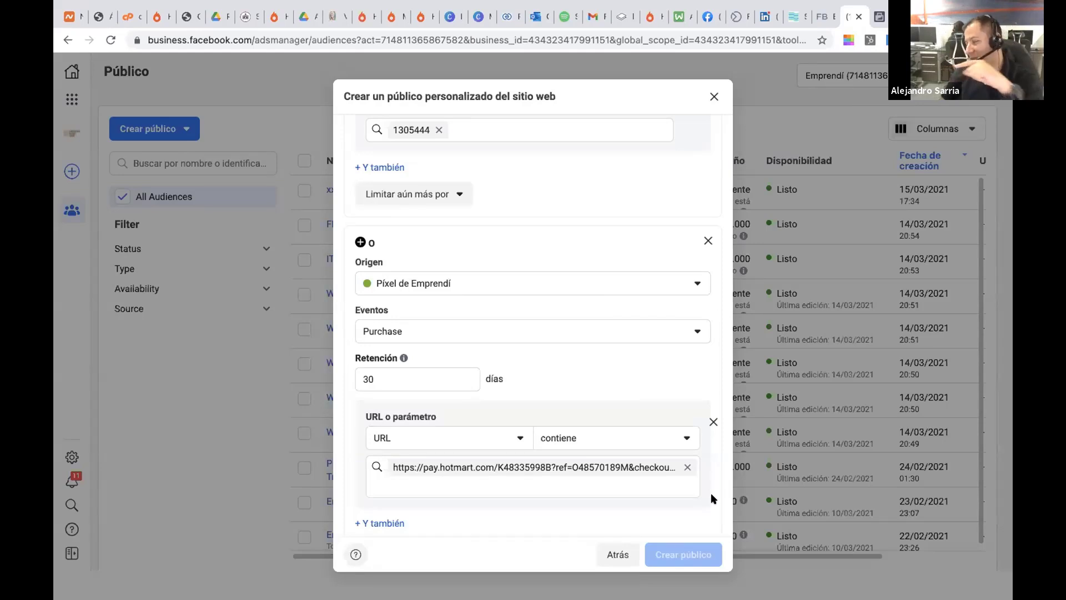
Review the audience's two Purchase groups, comparing the product_id rule with the checkout URL rule
scroll(717, 361, up, 3)
scroll(717, 363, up, 3)
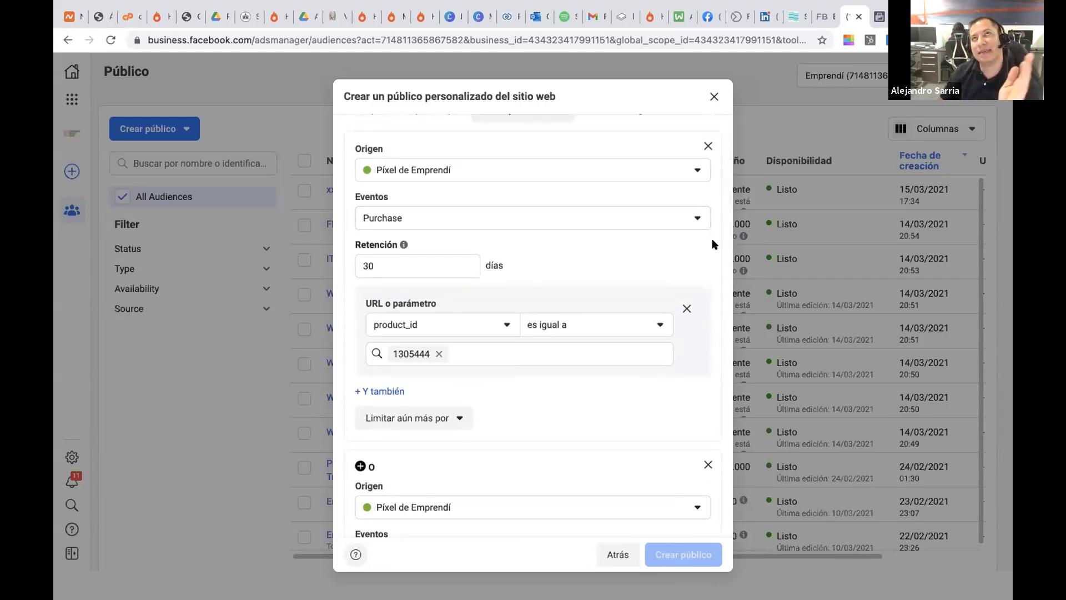
scroll(713, 250, down, 1)
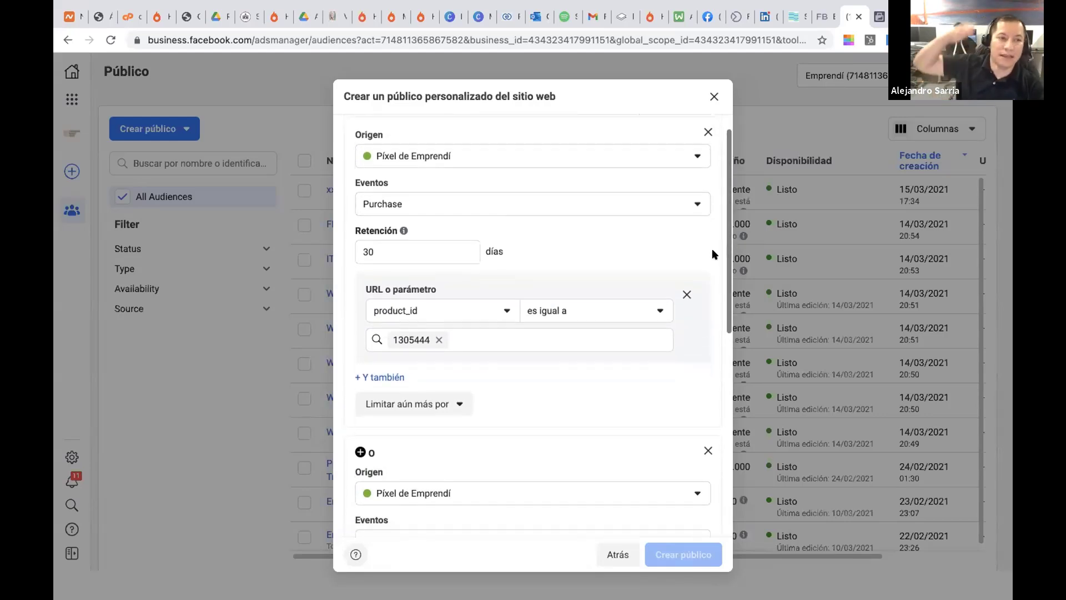
scroll(713, 254, down, 2)
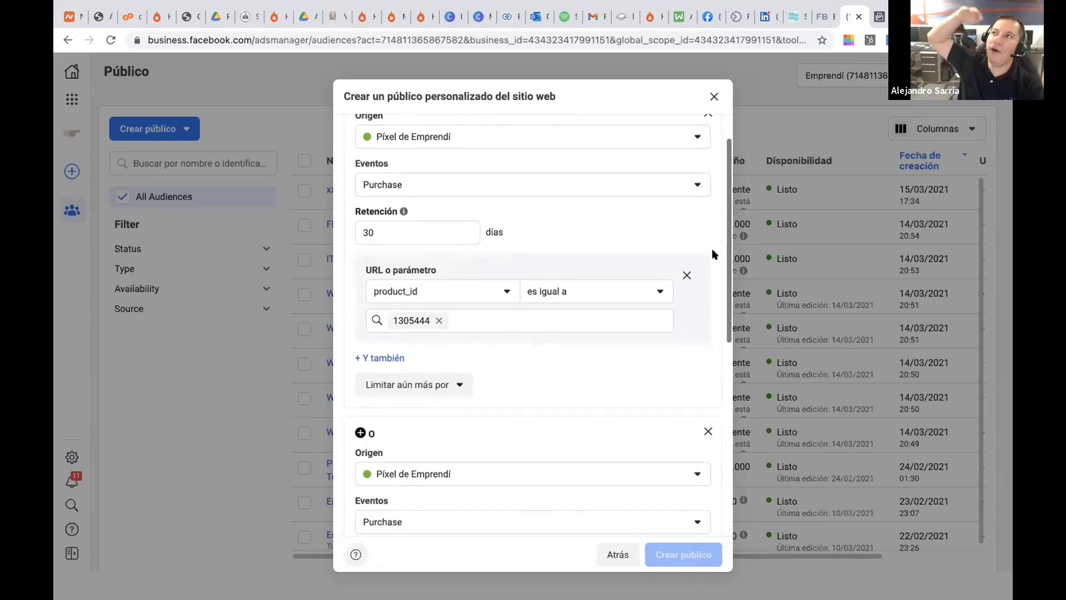
scroll(713, 254, down, 1)
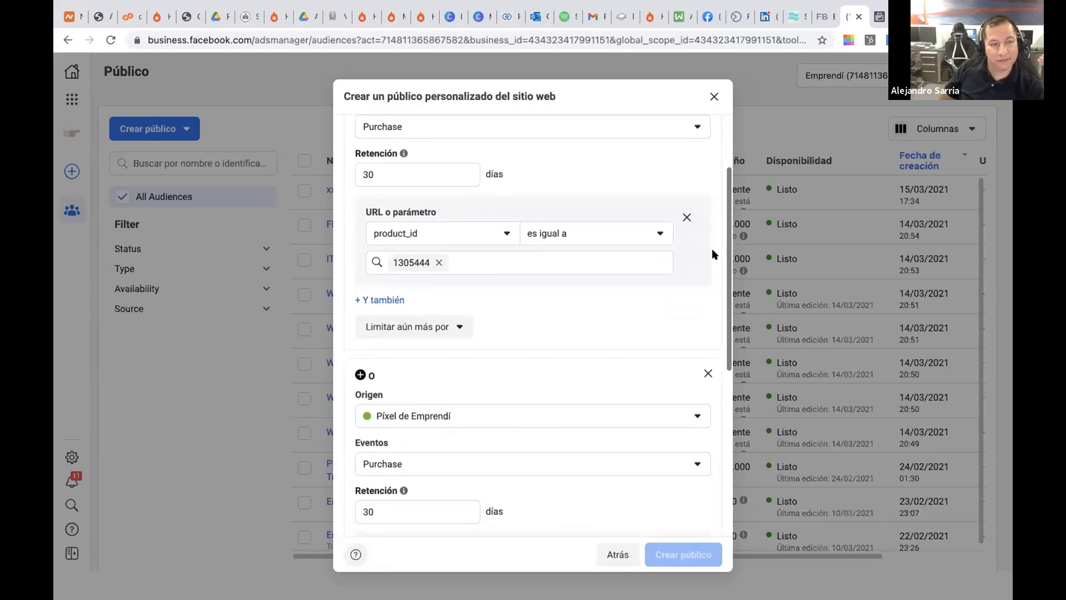
scroll(713, 254, up, 2)
scroll(712, 253, up, 1)
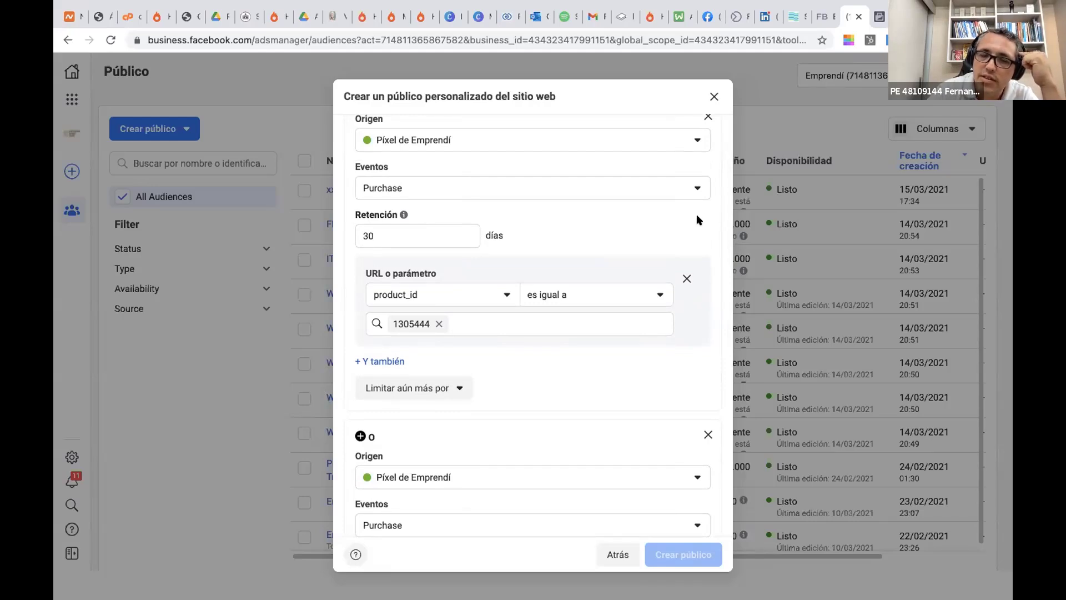
scroll(697, 215, down, 3)
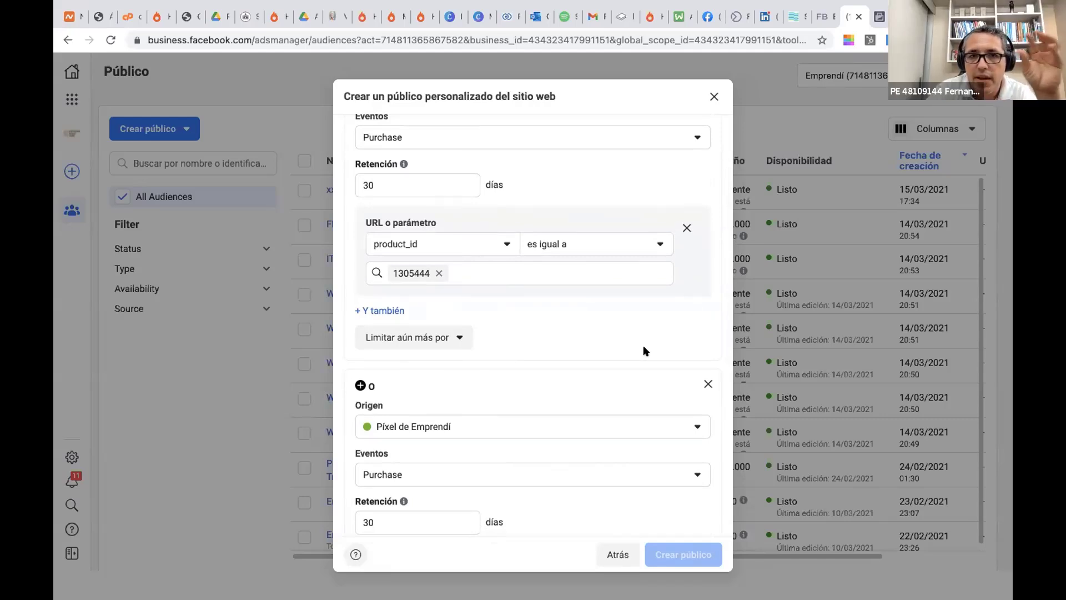
scroll(644, 350, down, 5)
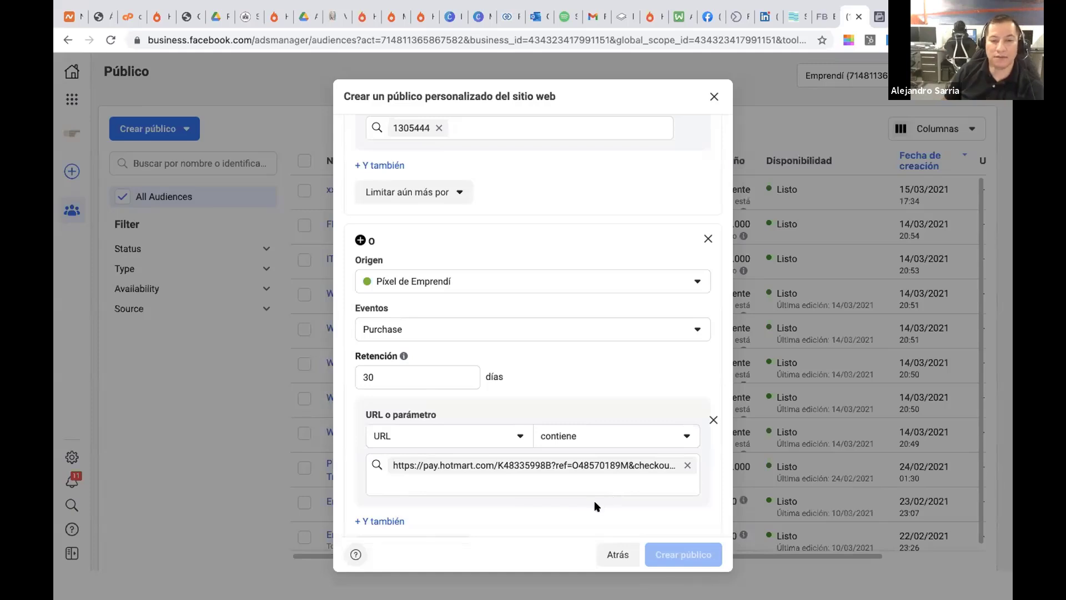
Name the audience "Compra Manual FI", create it and close the creation dialog
scroll(559, 509, down, 3)
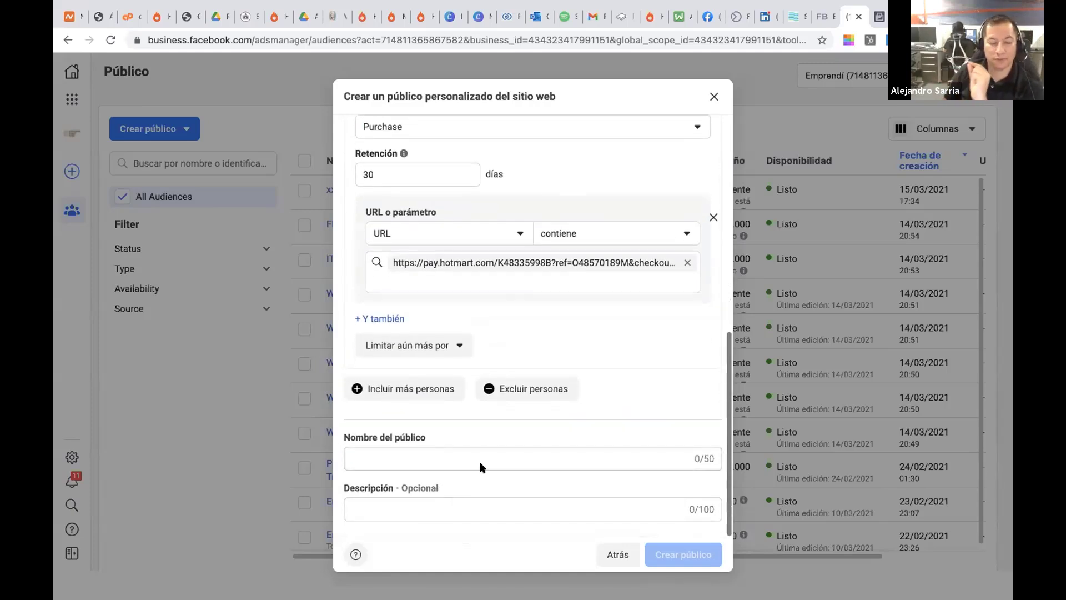
click(481, 457)
text(Per)
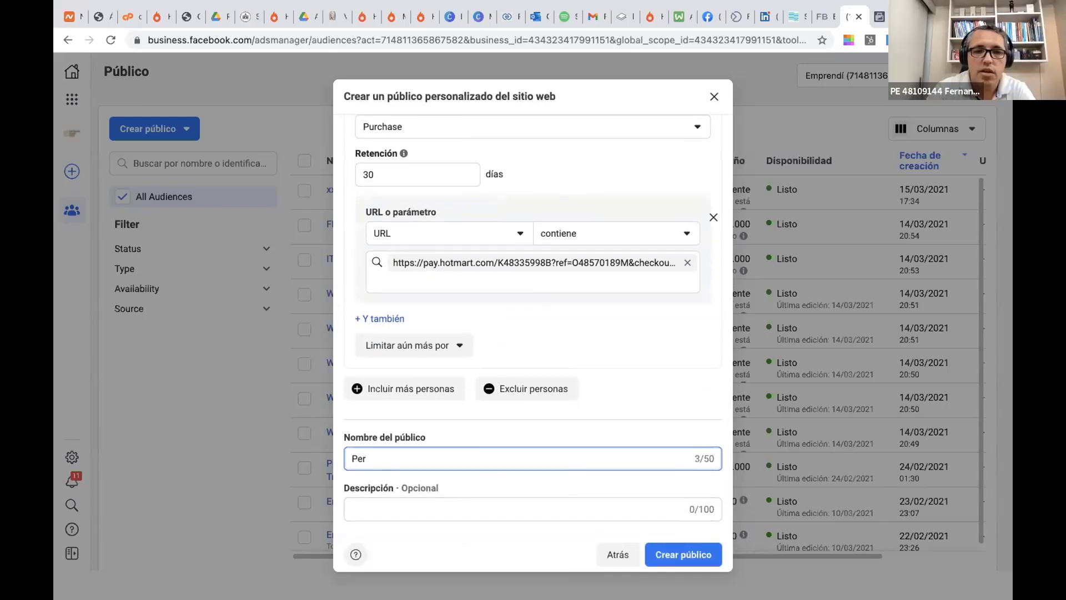
key(BackSpace)
key(BackSpace)
key(BackSpace)
text(Compra Mnauel)
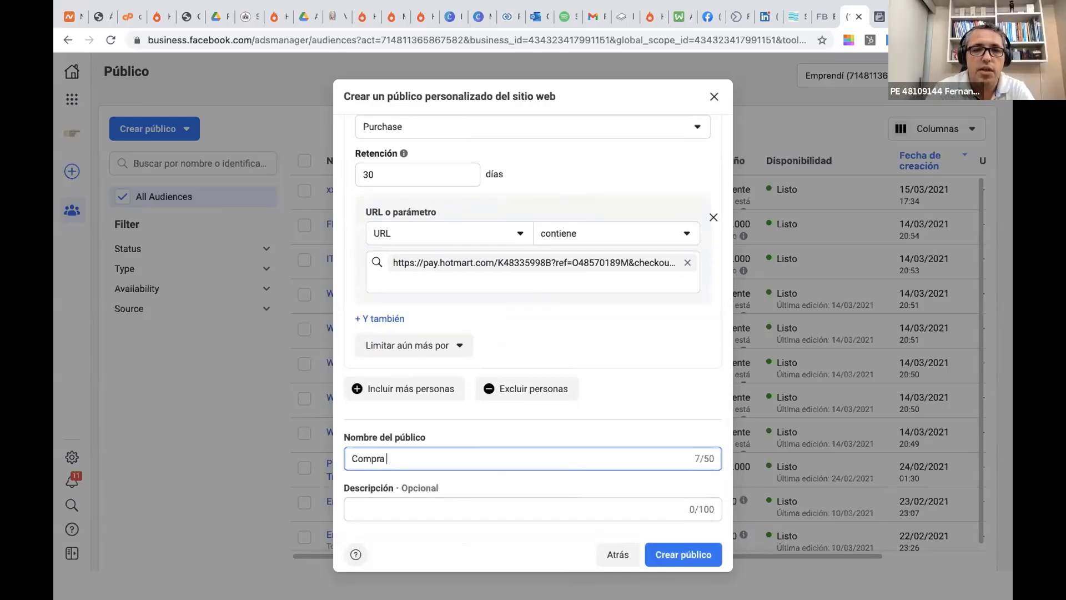
key(BackSpace)
key(BackSpace)
key(BackSpace)
key(BackSpace)
key(BackSpace)
text(anuel)
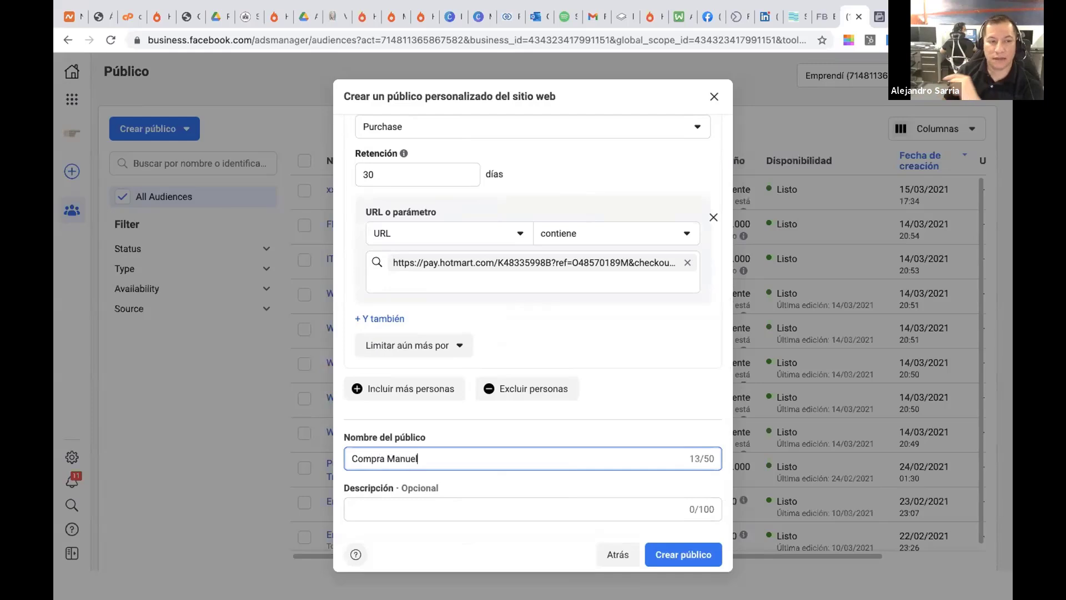
text( Fl)
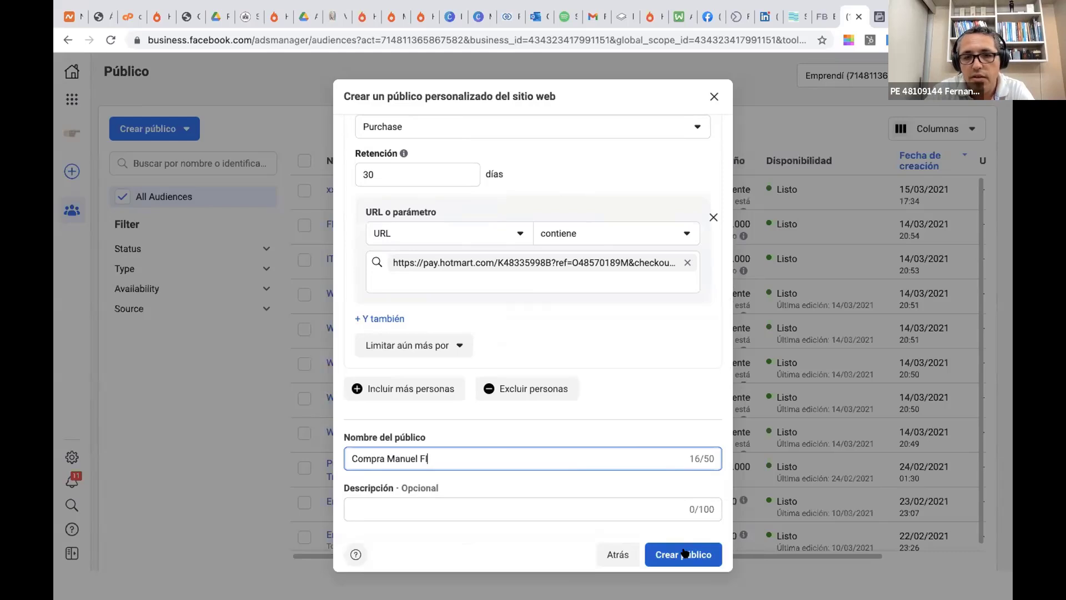
click(419, 459)
key(BackSpace)
text(a)
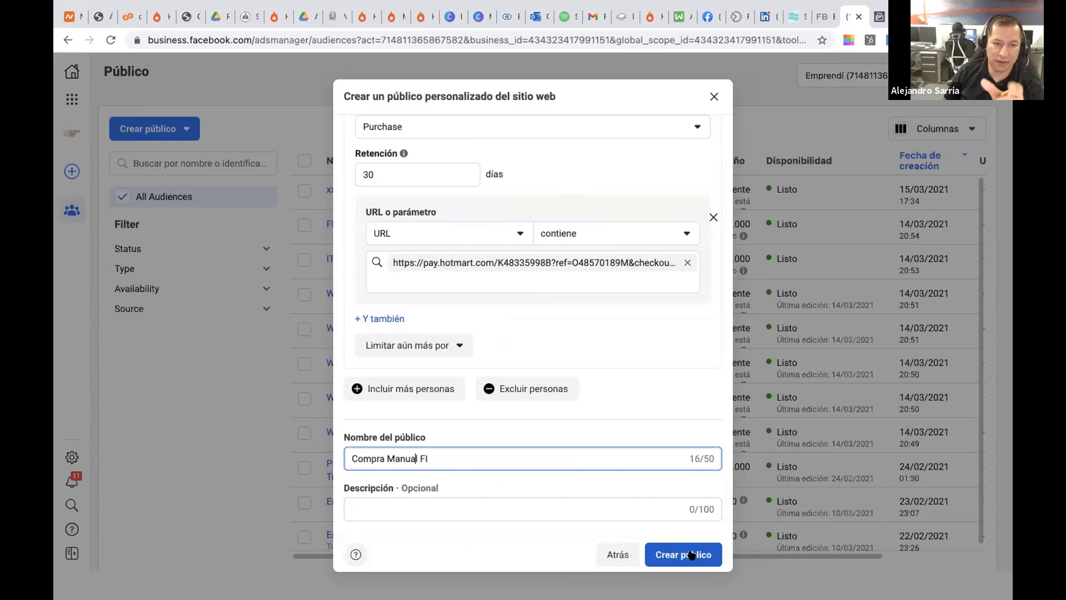
click(691, 555)
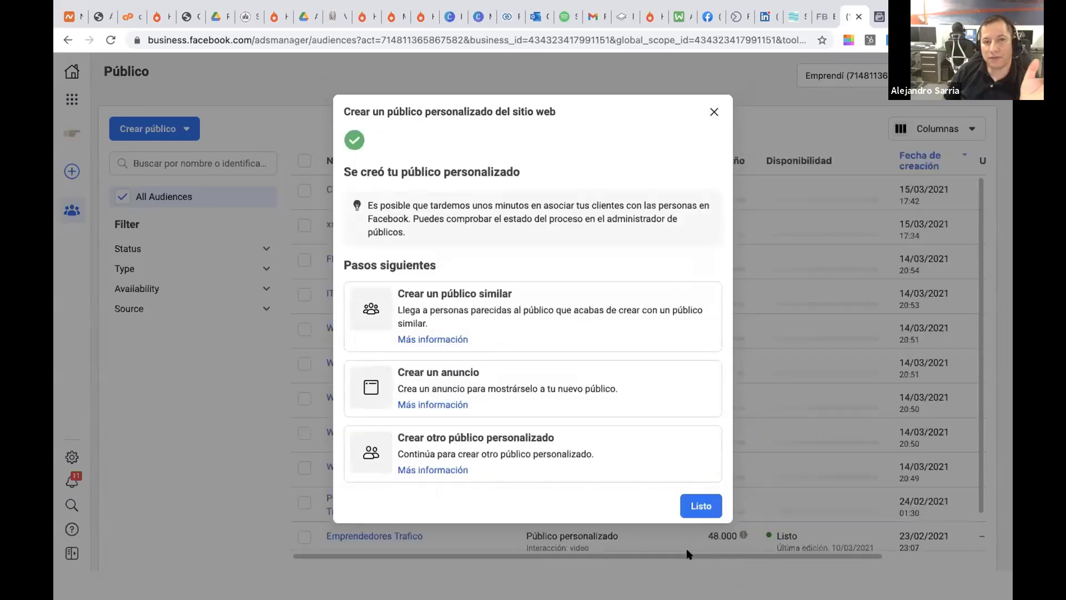
click(701, 505)
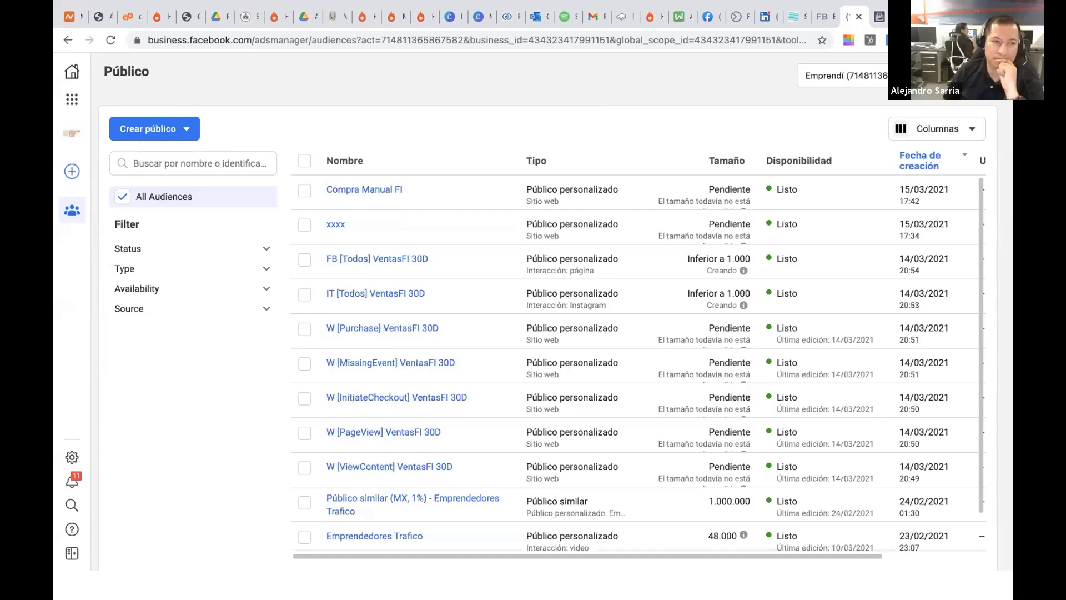
Check the address of the cursos.marketerfire.co sales page and return to the Ads Manager audience list
key(ctrl+Tab)
click(479, 38)
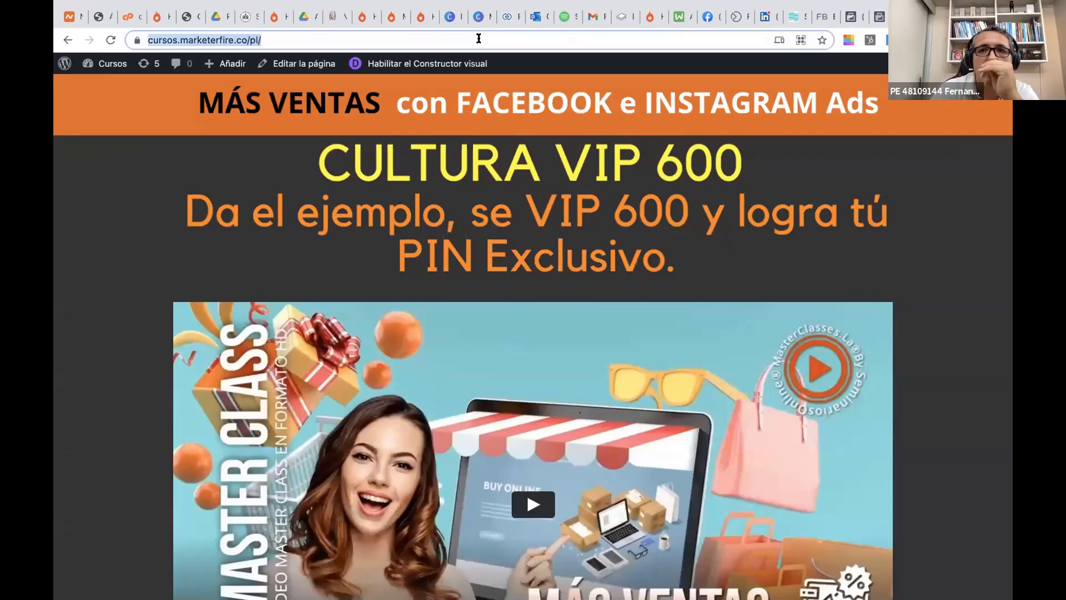
click(848, 20)
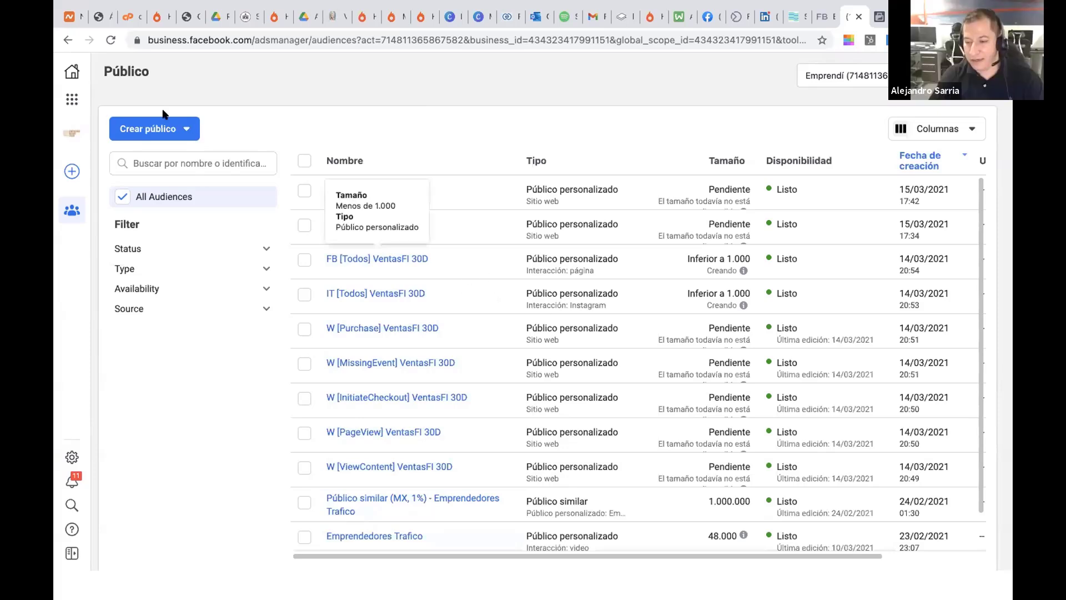
Go to the ad account's campaigns and open the ad sets of the active VENTAS FI OP ALLMLM campaign
click(72, 99)
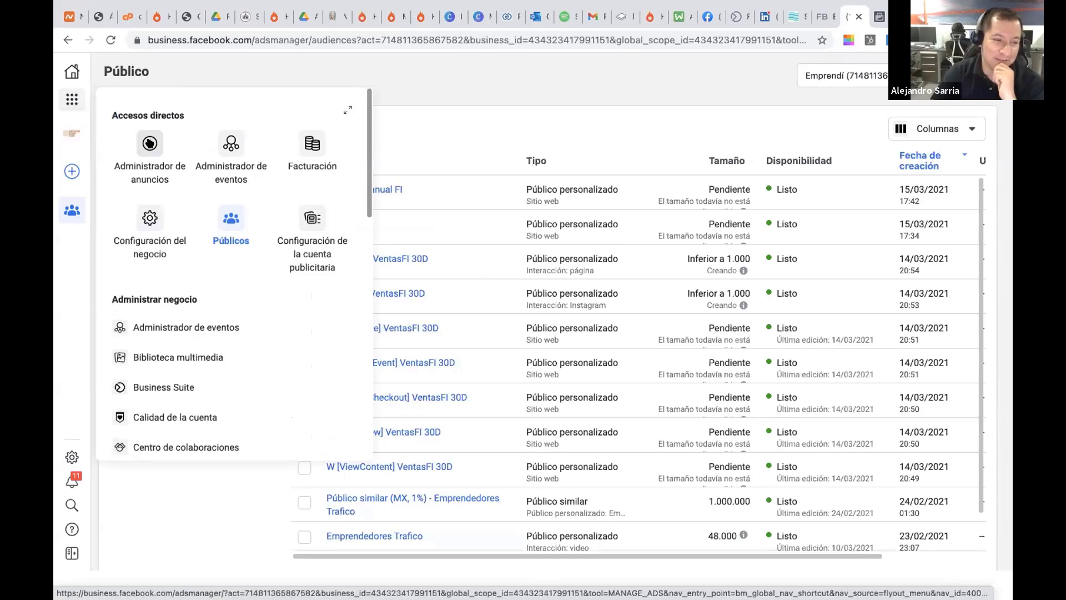
click(149, 144)
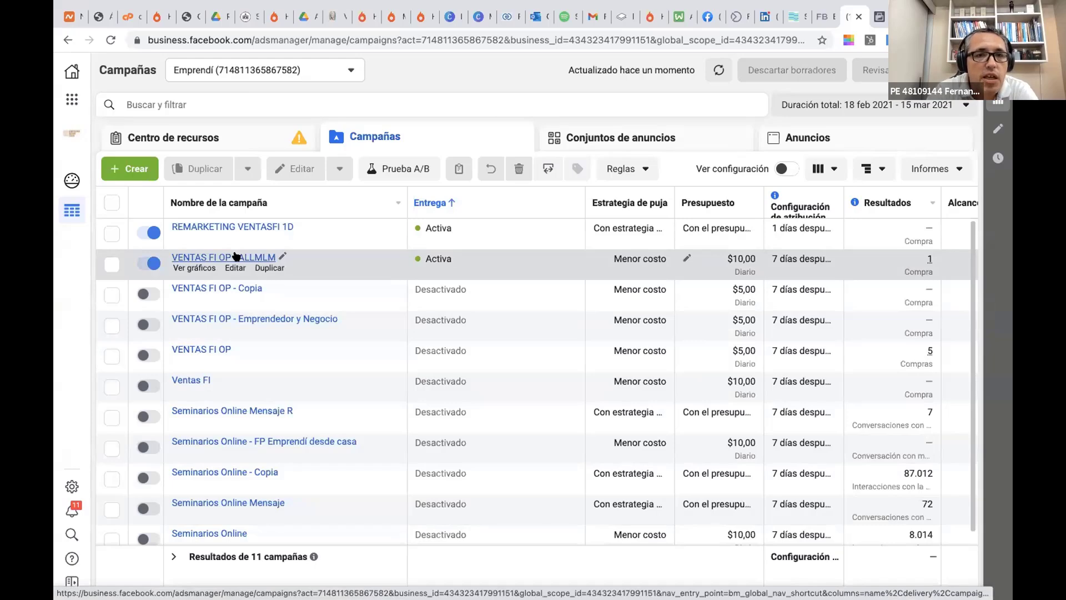
click(236, 255)
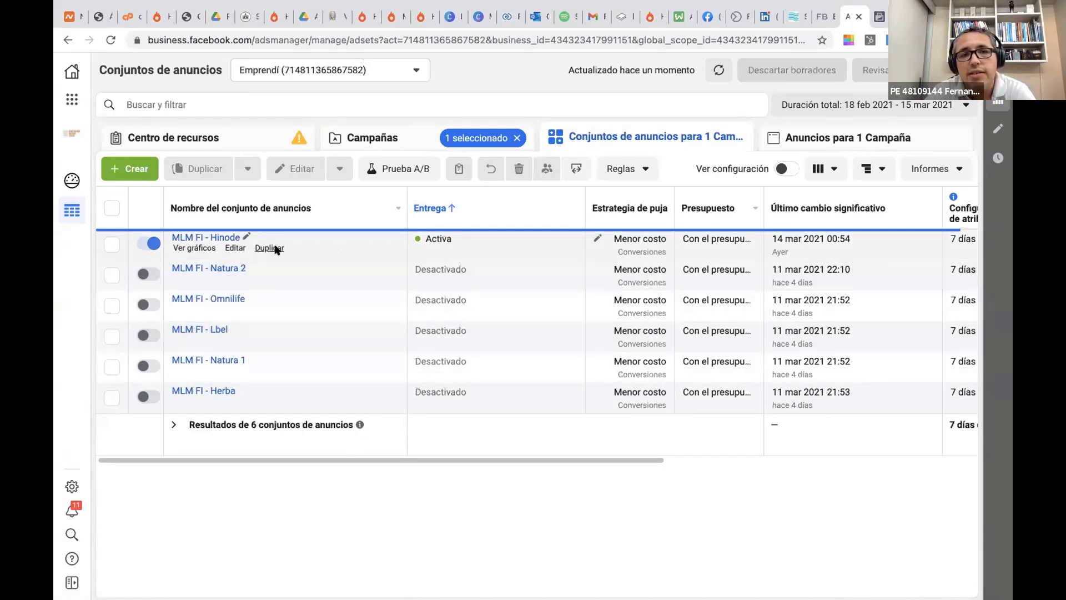
Select the MLM FI - Hinode ad set and examine its results, cost, spend, link clicks, website purchases and ROAS
drag(516, 459, 635, 464)
scroll(636, 464, right, 2)
scroll(498, 458, right, 5)
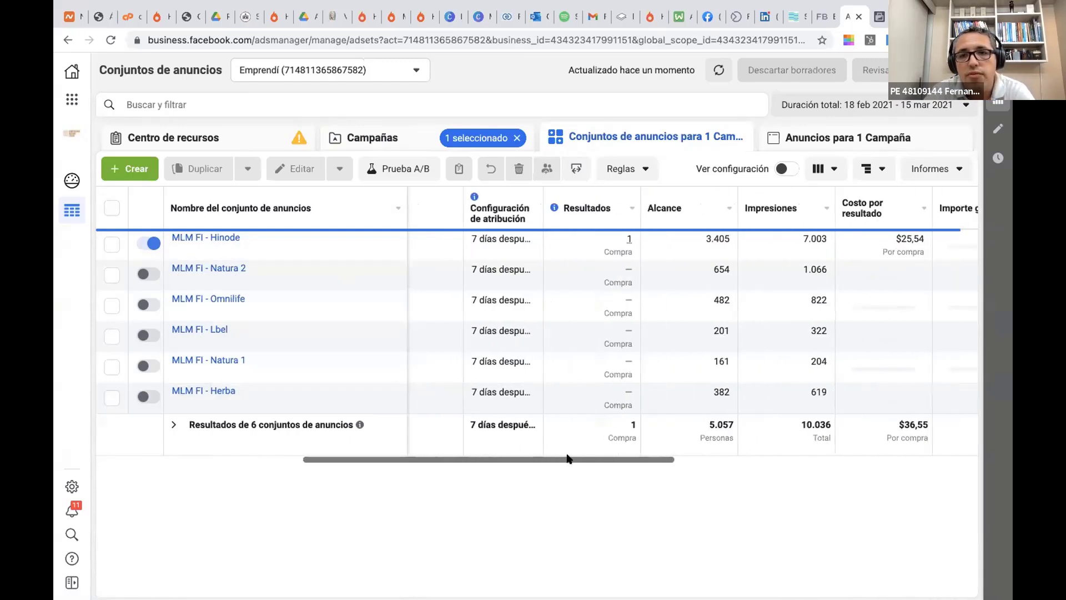
click(624, 239)
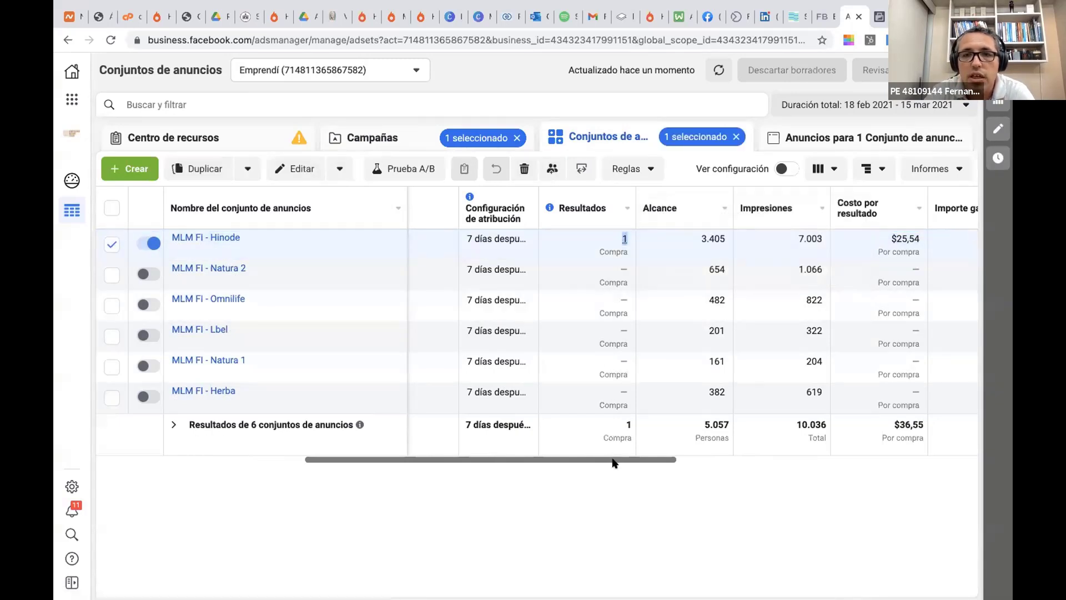
scroll(627, 461, right, 4)
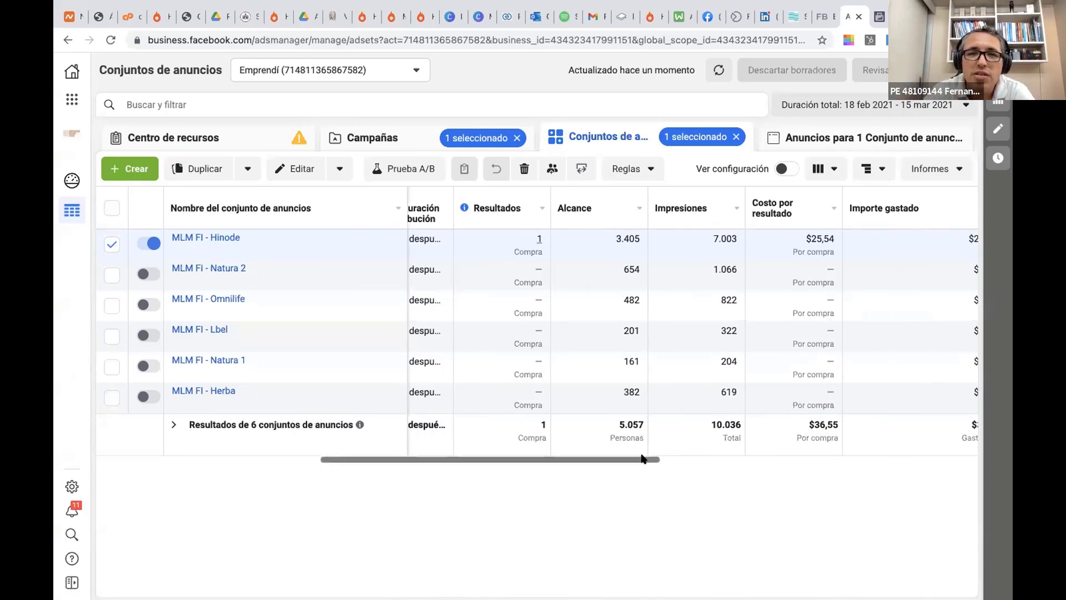
drag(642, 458, 661, 459)
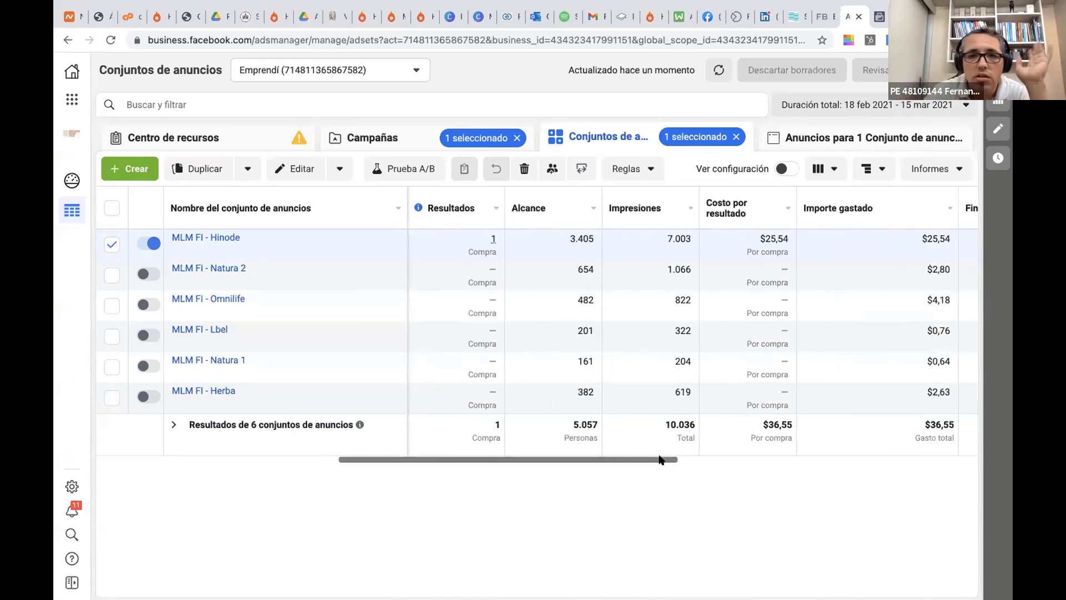
drag(661, 459, 820, 481)
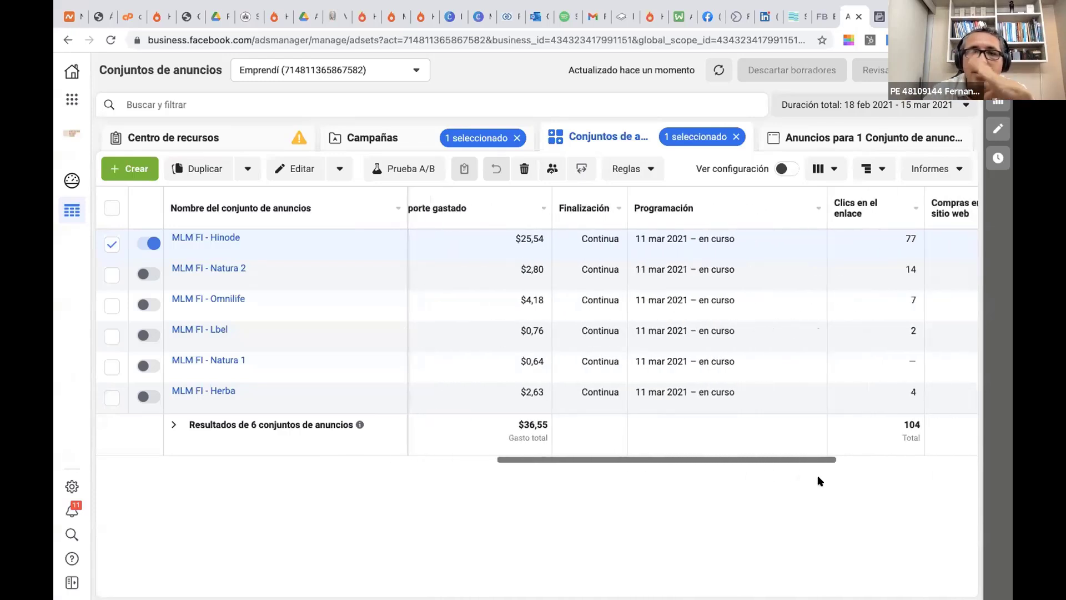
drag(710, 458, 869, 475)
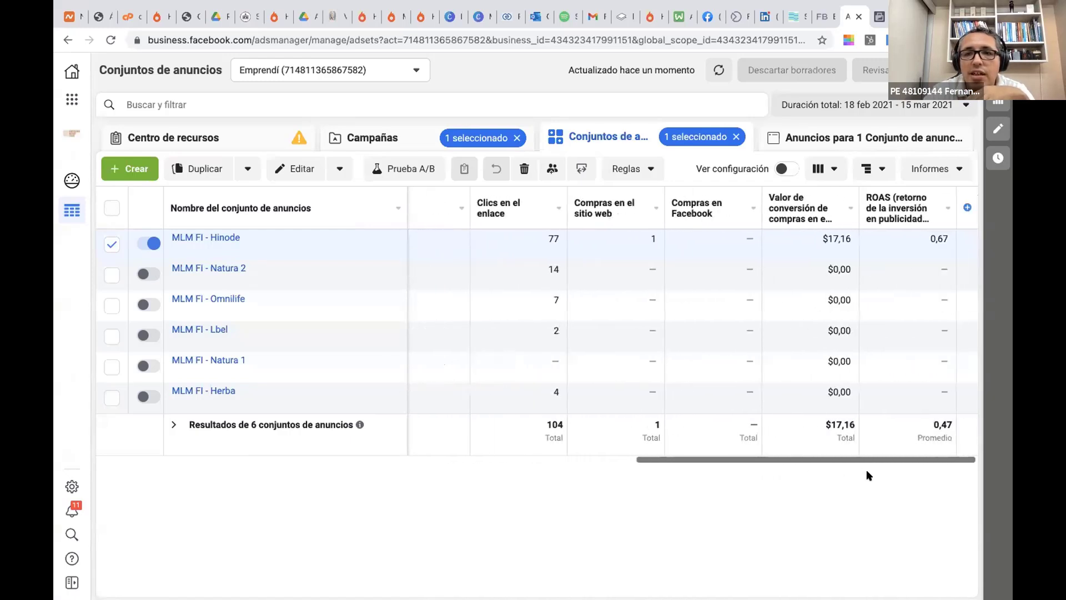
Switch the ad set table to the saved Mulinkuo column preset
click(820, 169)
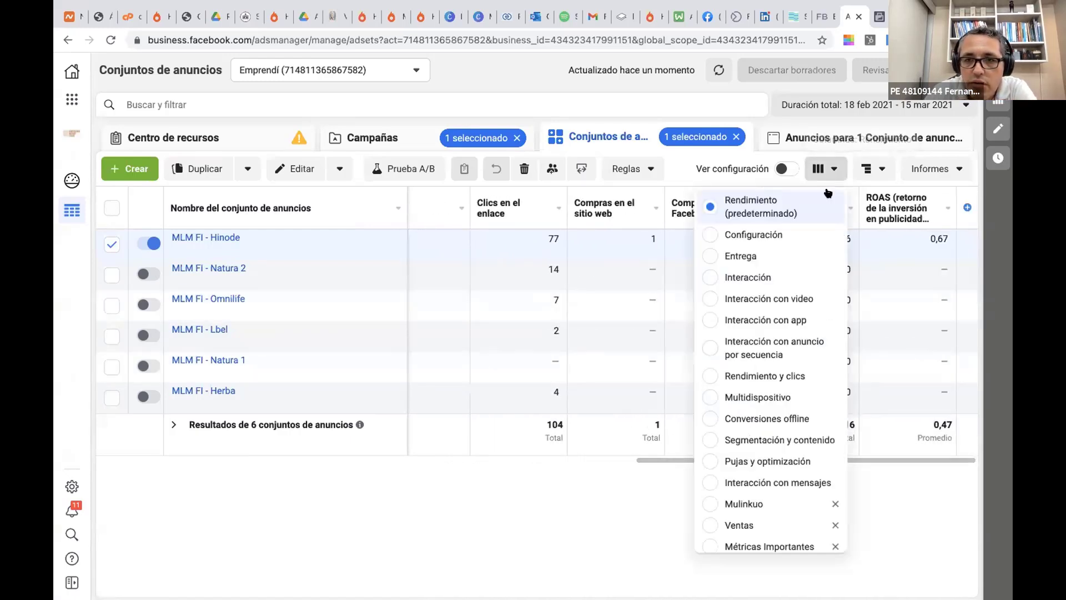
scroll(774, 362, down, 3)
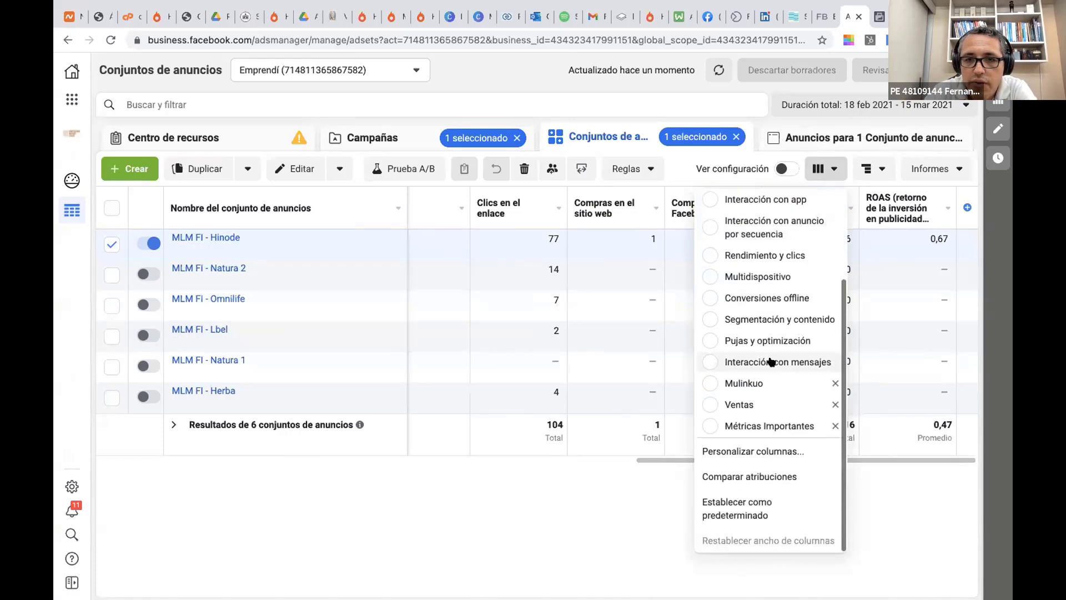
click(710, 383)
Compare the ad sets' landing page visits, CPC, CTR, CPM, initiated payments and purchases in the Mulinkuo columns
drag(674, 464, 535, 458)
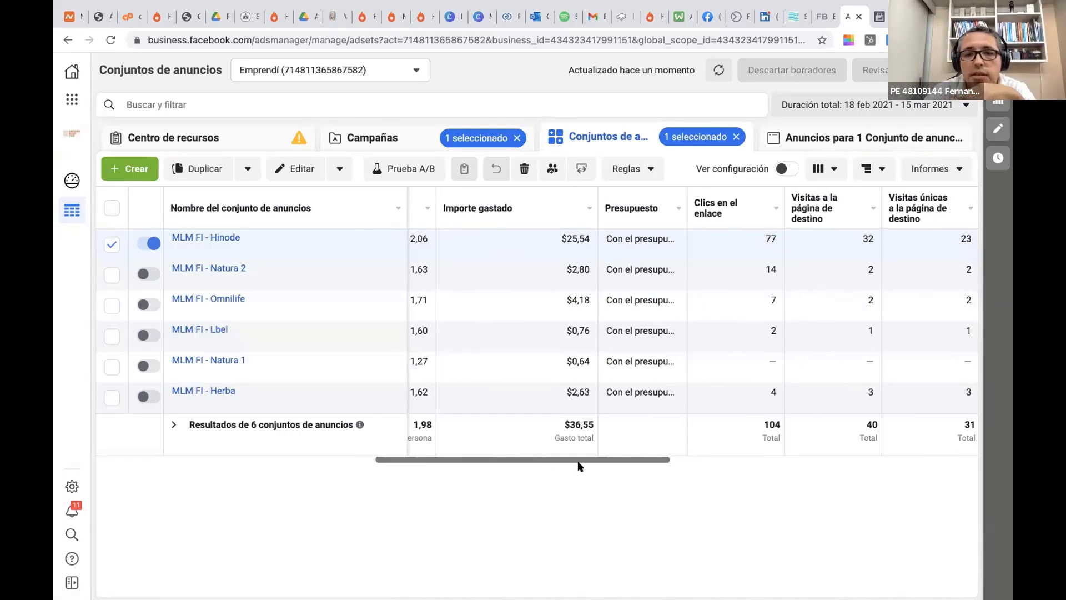
drag(591, 456, 712, 467)
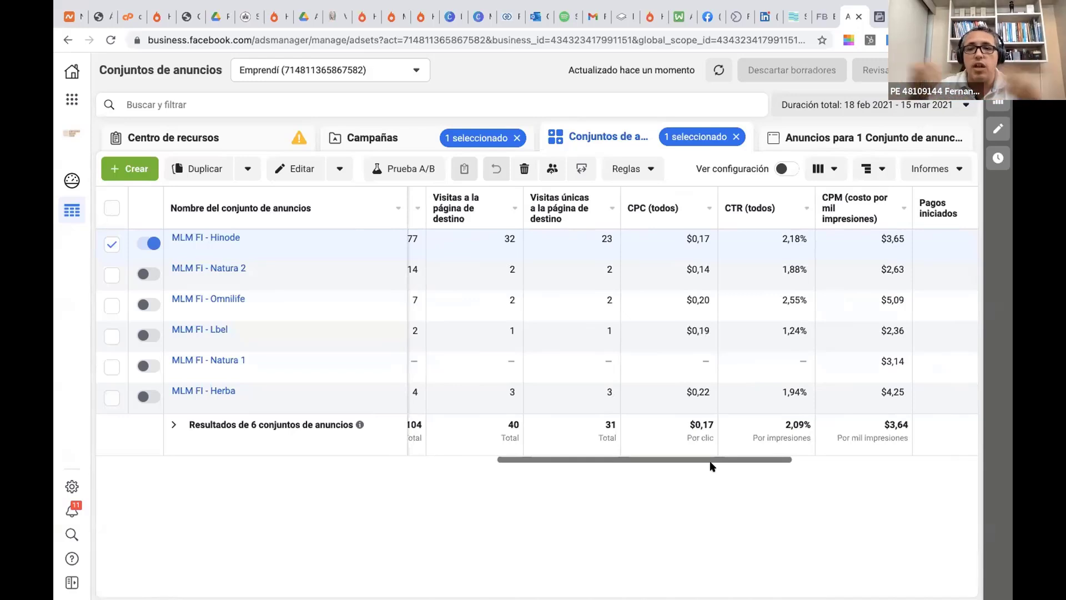
drag(711, 465, 757, 468)
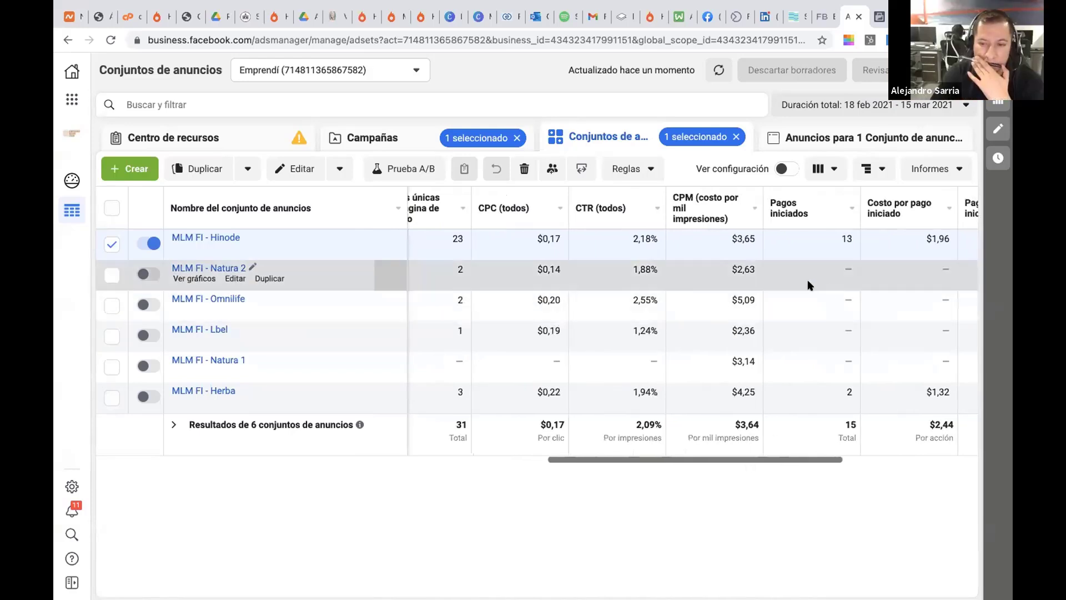
drag(709, 464, 789, 465)
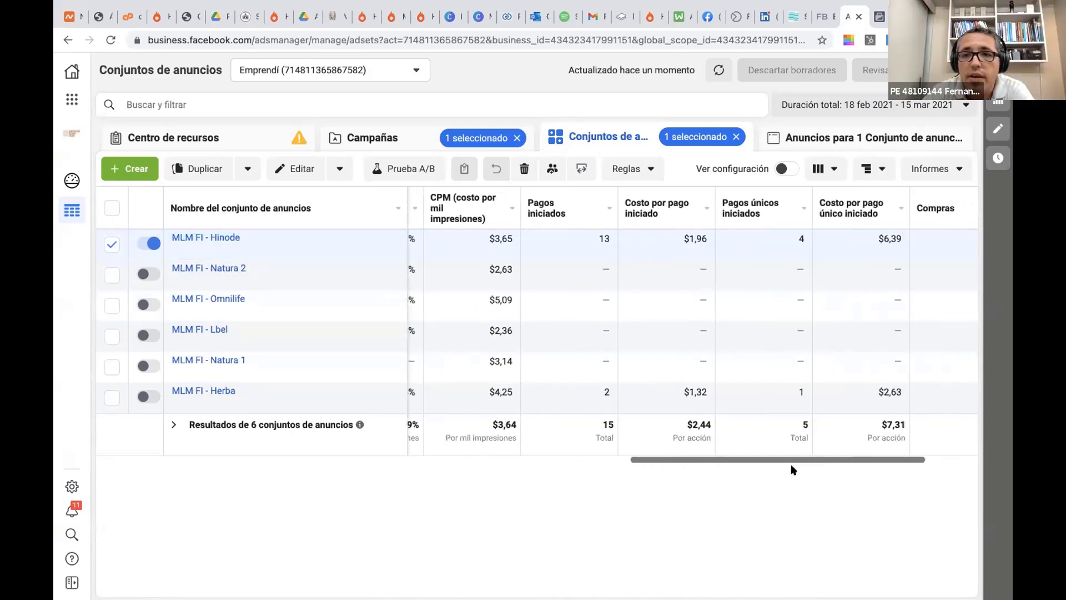
drag(715, 461, 739, 460)
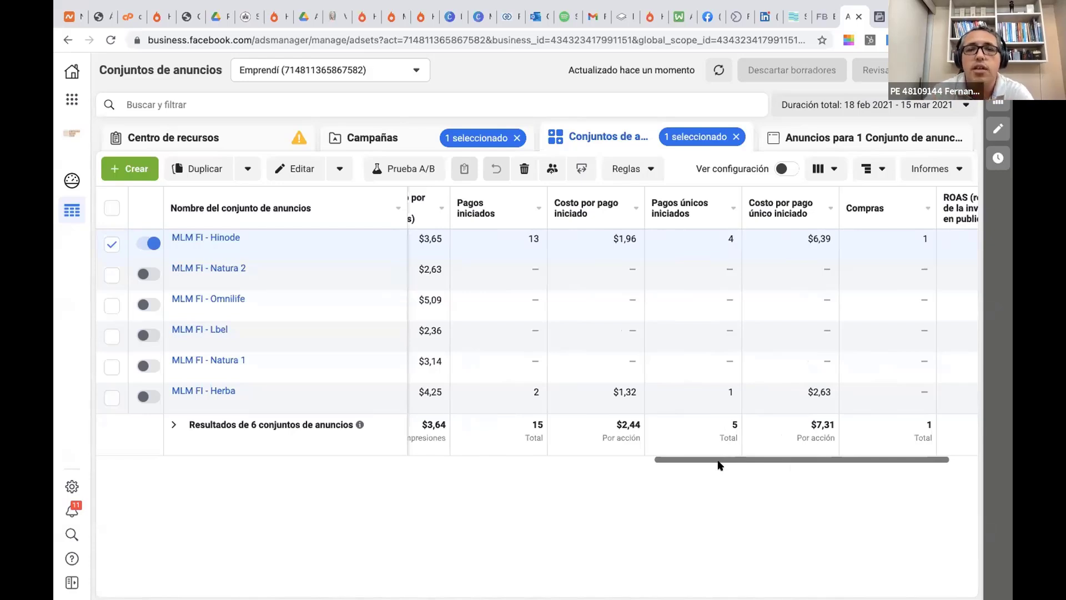
drag(697, 458, 600, 471)
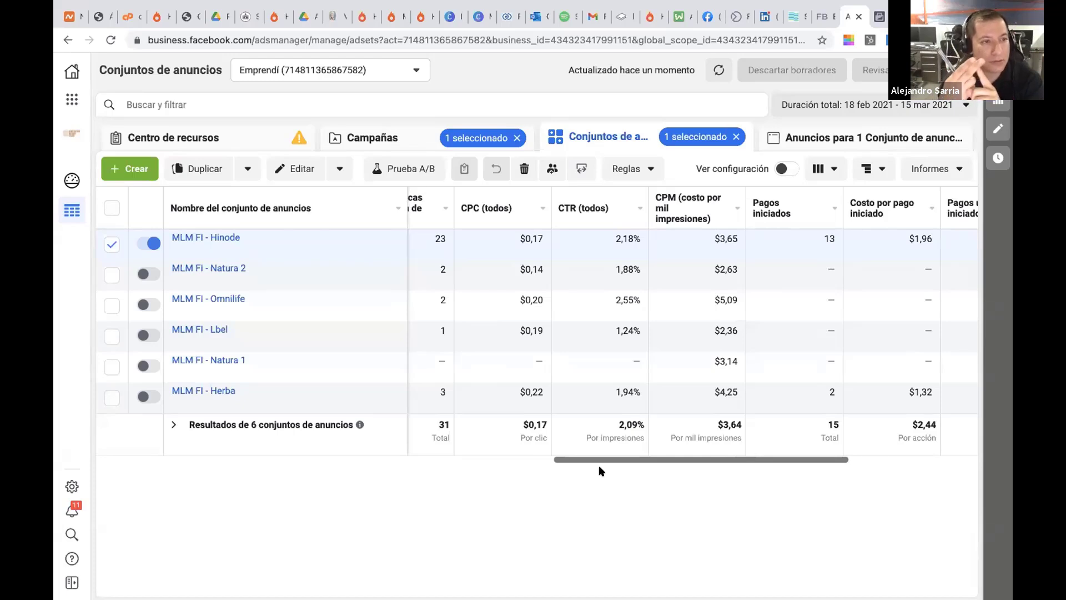
drag(607, 457, 575, 460)
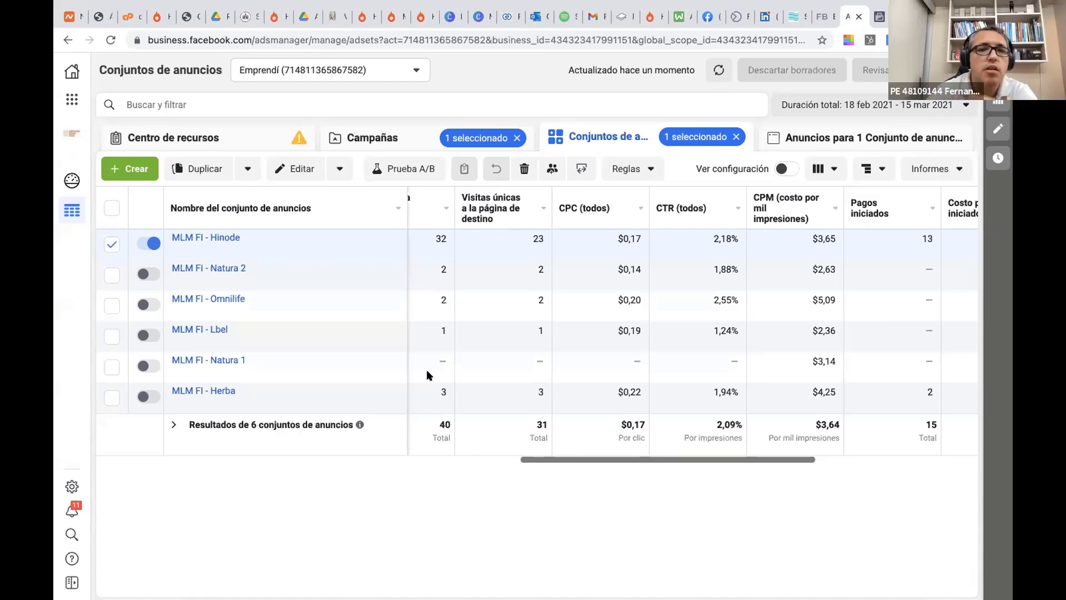
Break down the ad set table by delivery country (País), with the initiated payment columns in view
mouse_move(227, 245)
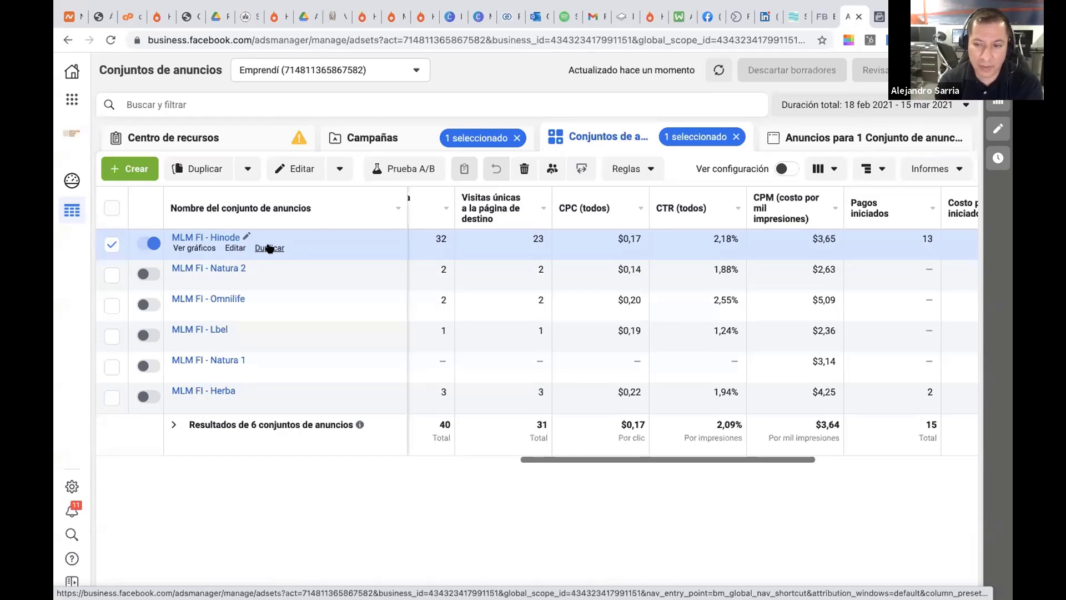
drag(582, 459, 658, 463)
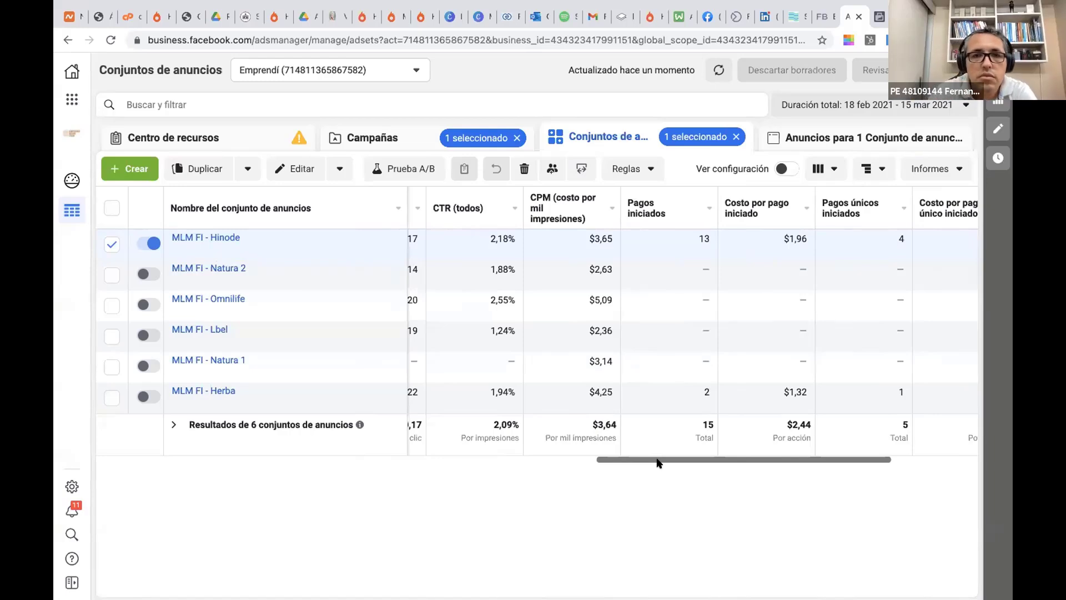
mouse_move(211, 240)
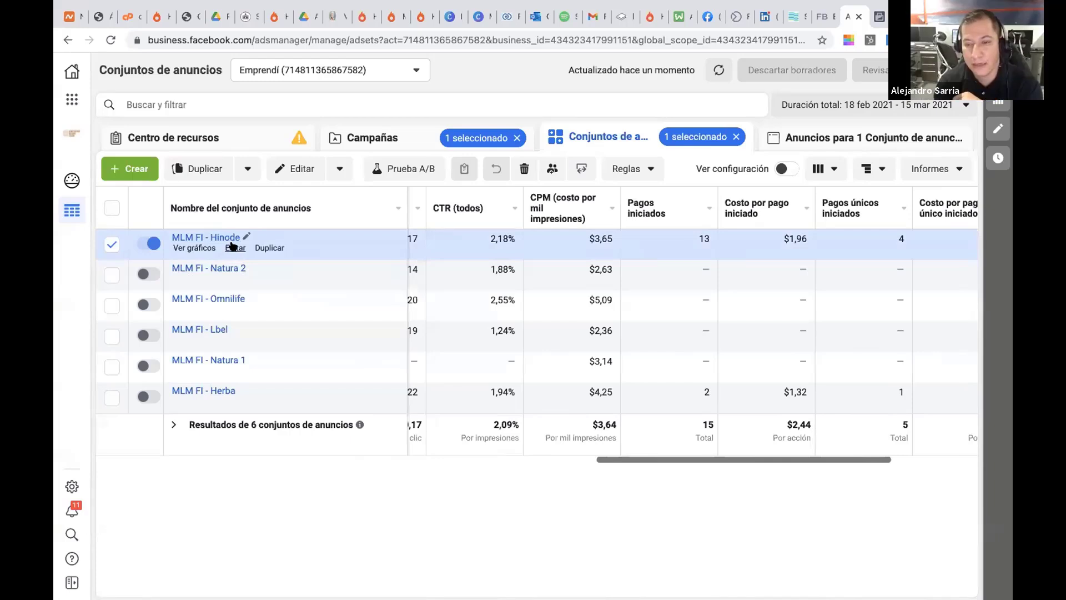
click(833, 168)
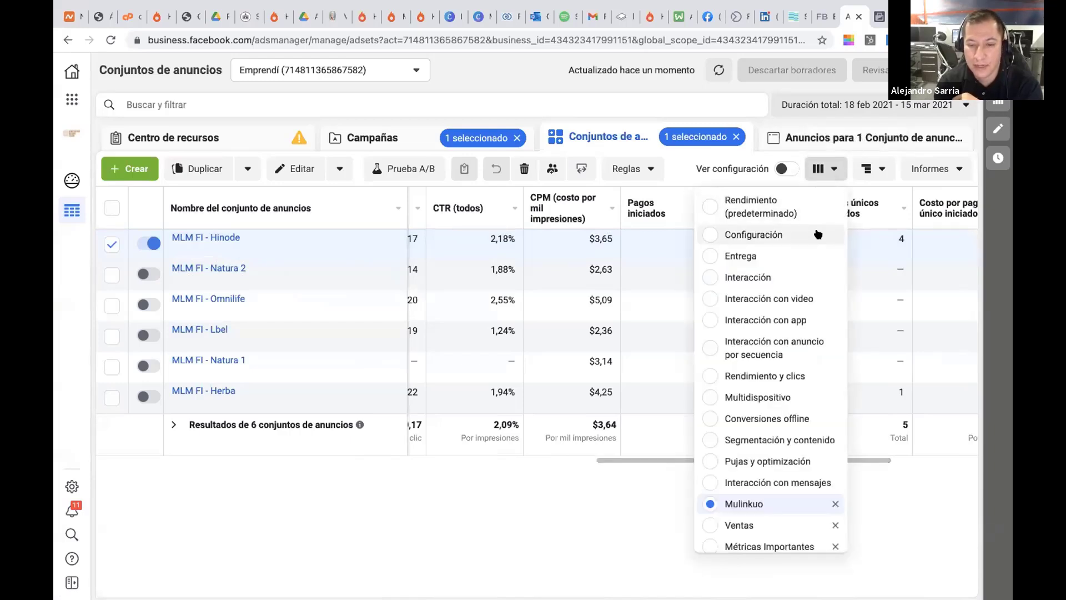
scroll(818, 239, down, 4)
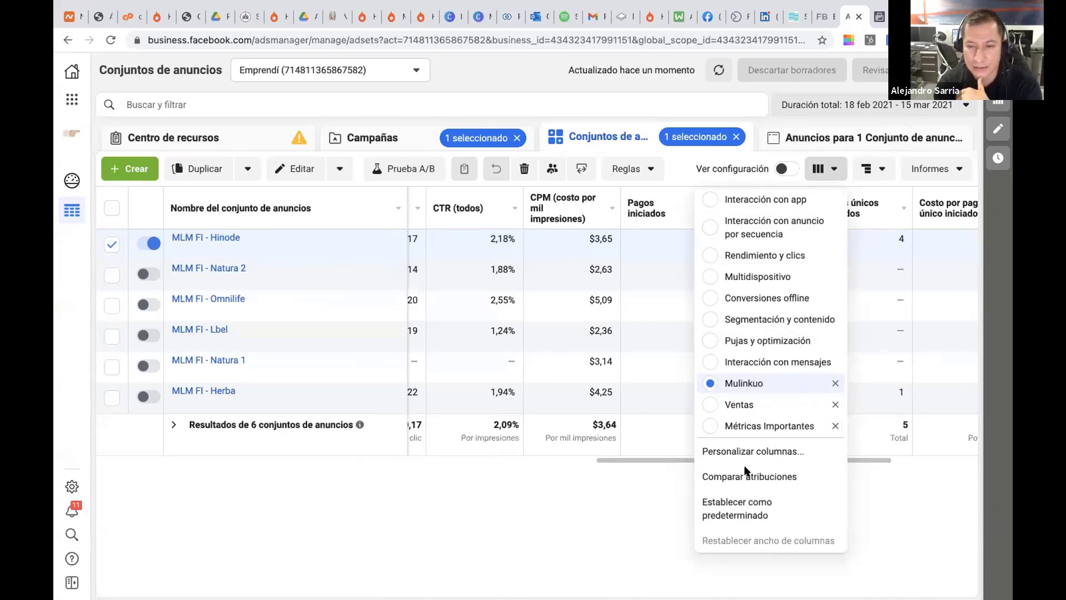
click(879, 170)
click(879, 170)
click(881, 170)
mouse_move(887, 200)
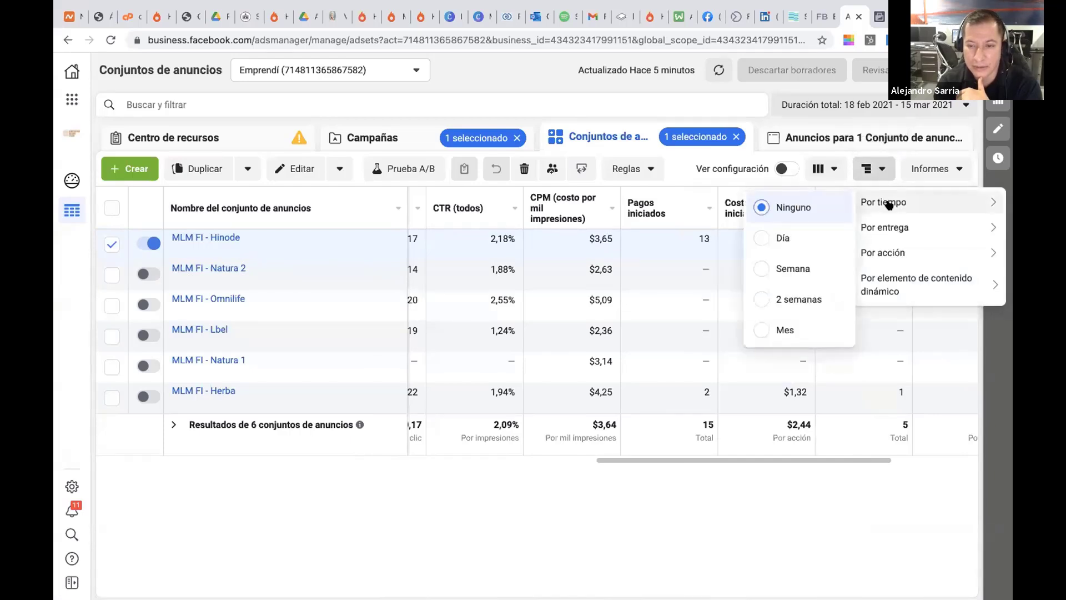
mouse_move(886, 228)
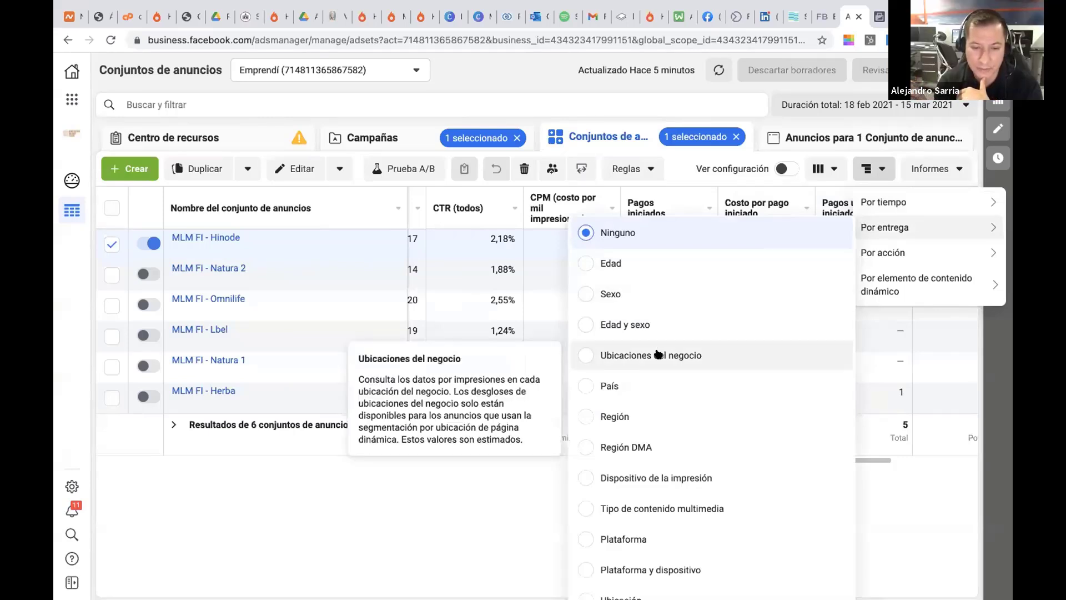
click(605, 386)
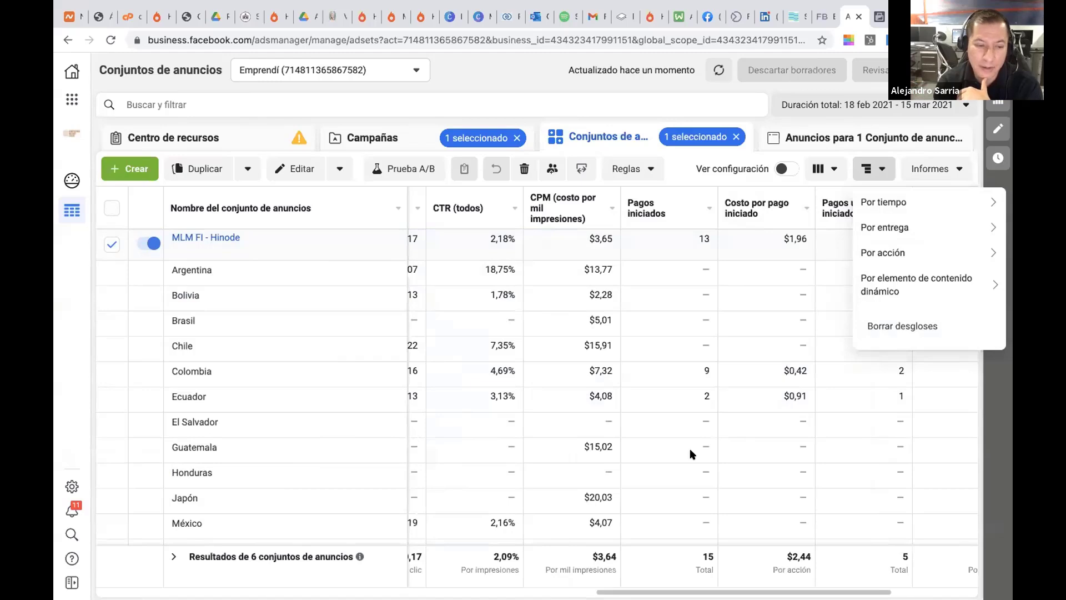
Compare the MLM FI - Hinode ad set's CTR, CPM, initiated payments, cost per payment, purchases and ROAS across countries
scroll(627, 394, down, 1)
scroll(626, 395, right, 2)
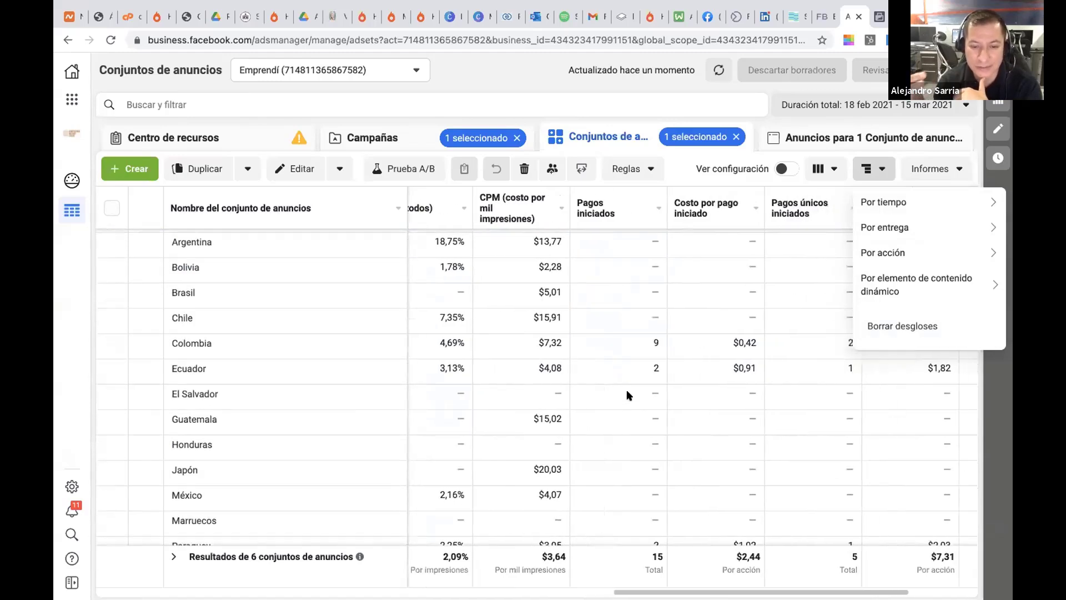
scroll(626, 394, right, 6)
scroll(627, 394, up, 1)
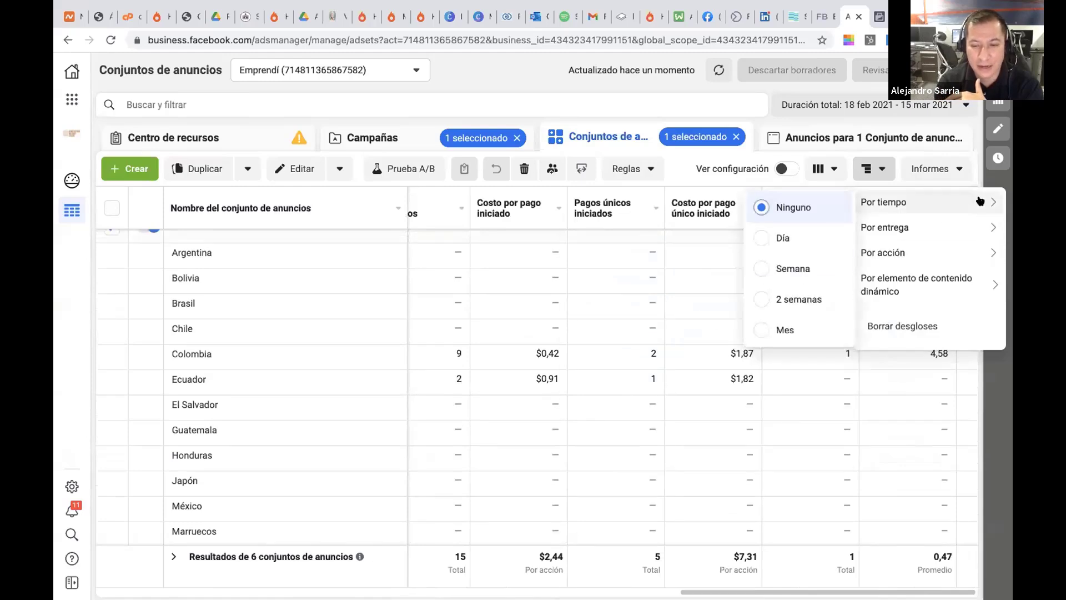
click(985, 376)
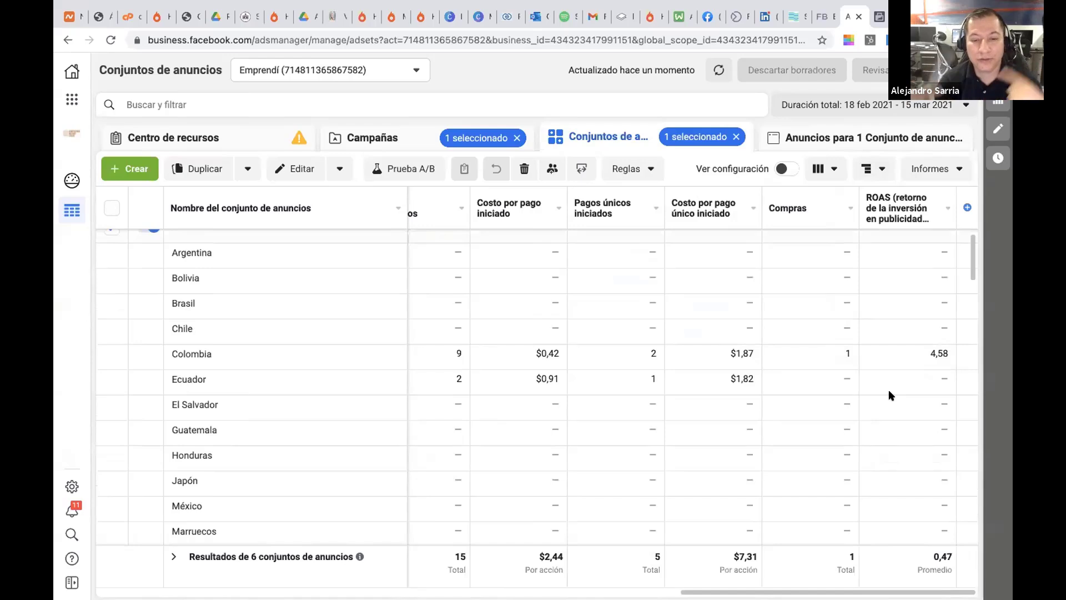
scroll(888, 395, left, 5)
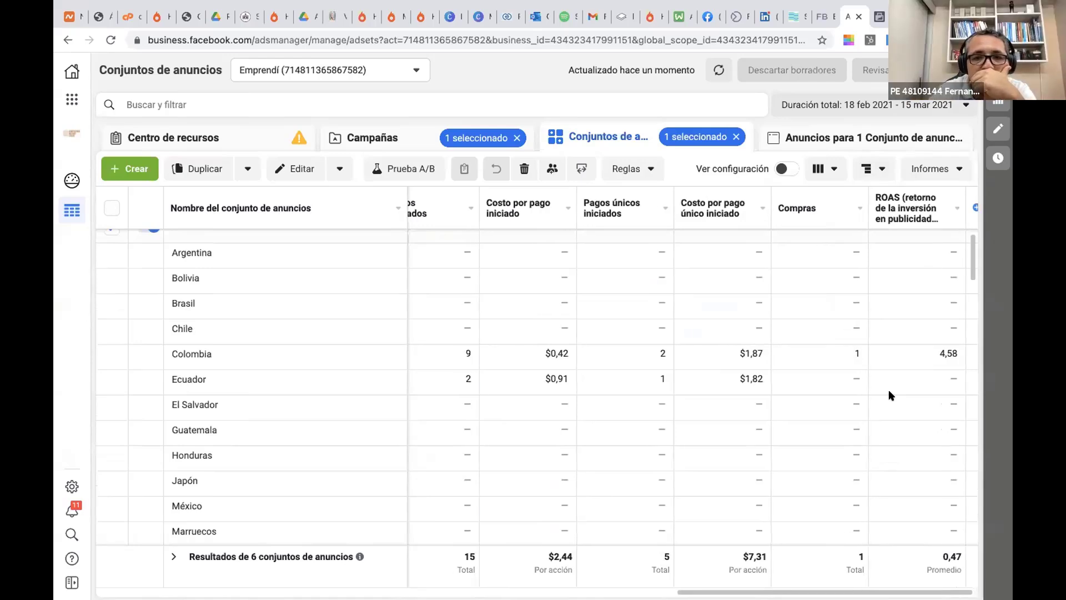
scroll(888, 396, left, 2)
scroll(888, 396, down, 5)
scroll(888, 396, up, 1)
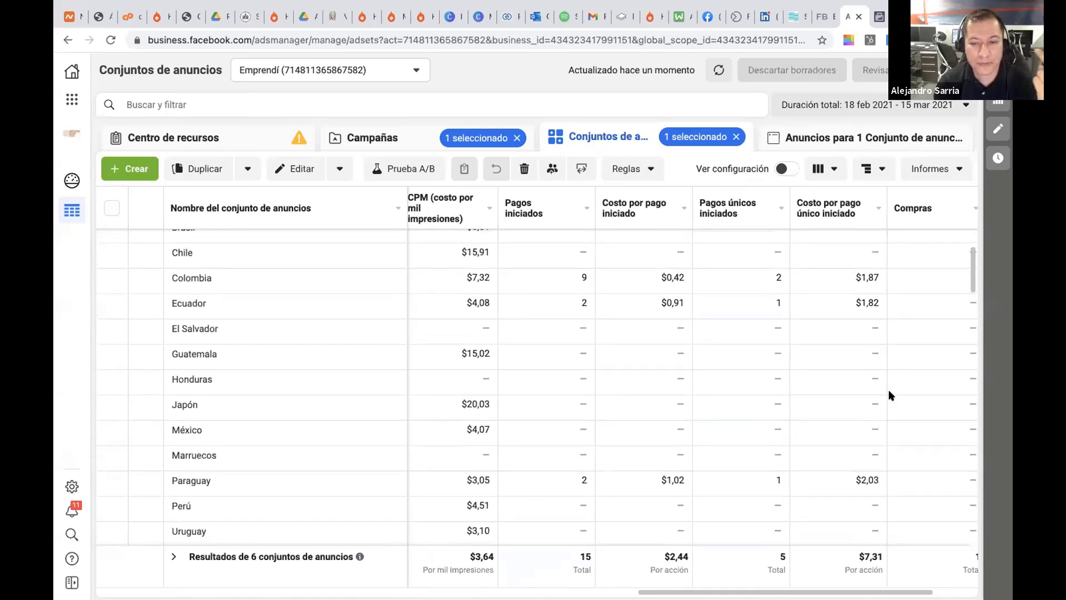
scroll(889, 396, up, 2)
scroll(888, 395, left, 1)
scroll(888, 395, up, 2)
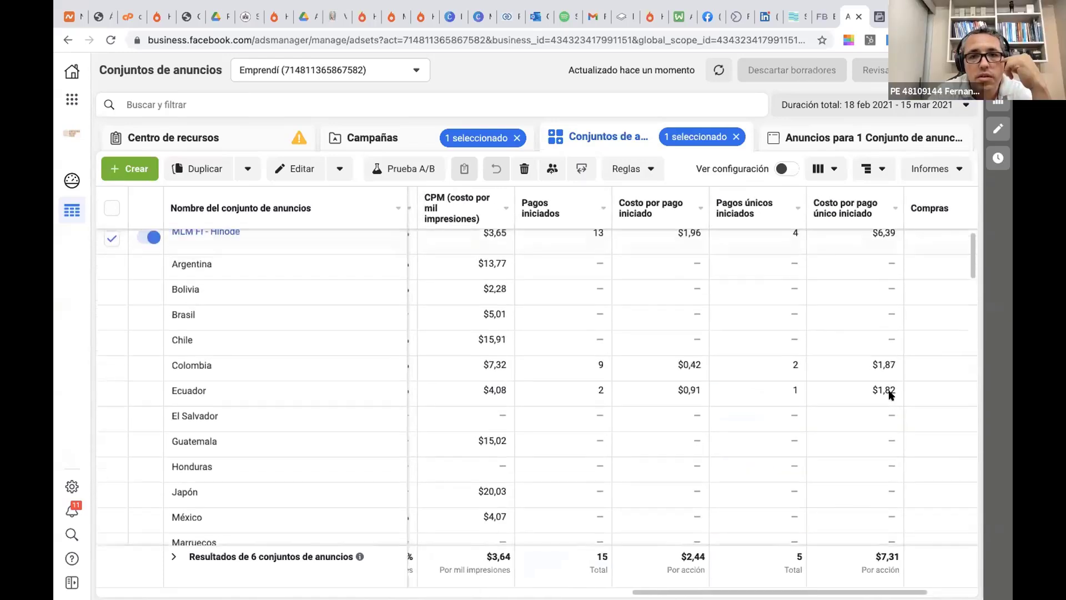
scroll(888, 395, left, 1)
scroll(888, 395, down, 5)
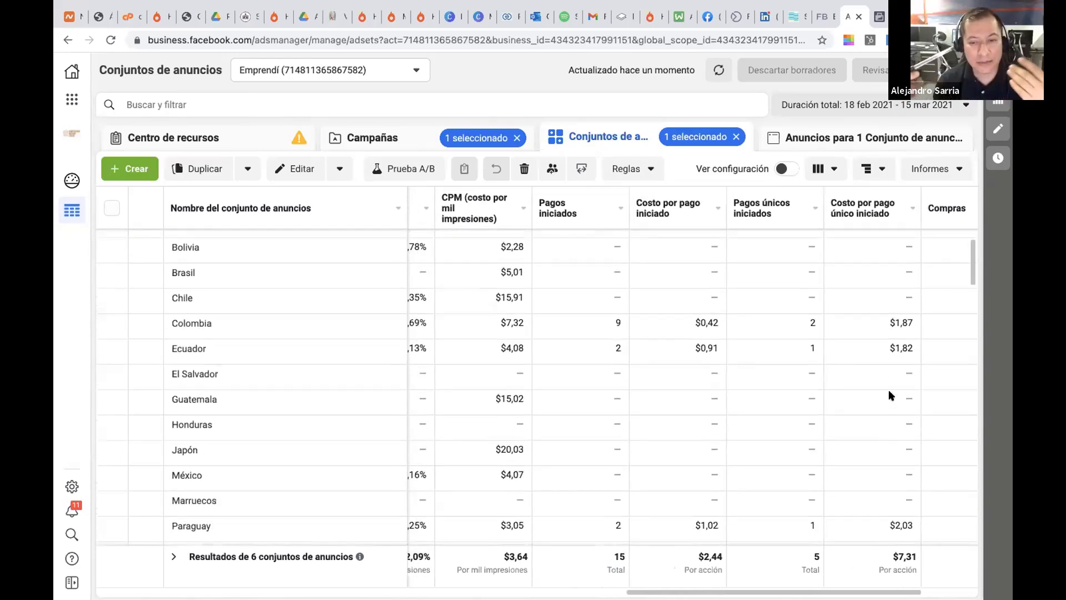
scroll(888, 396, left, 1)
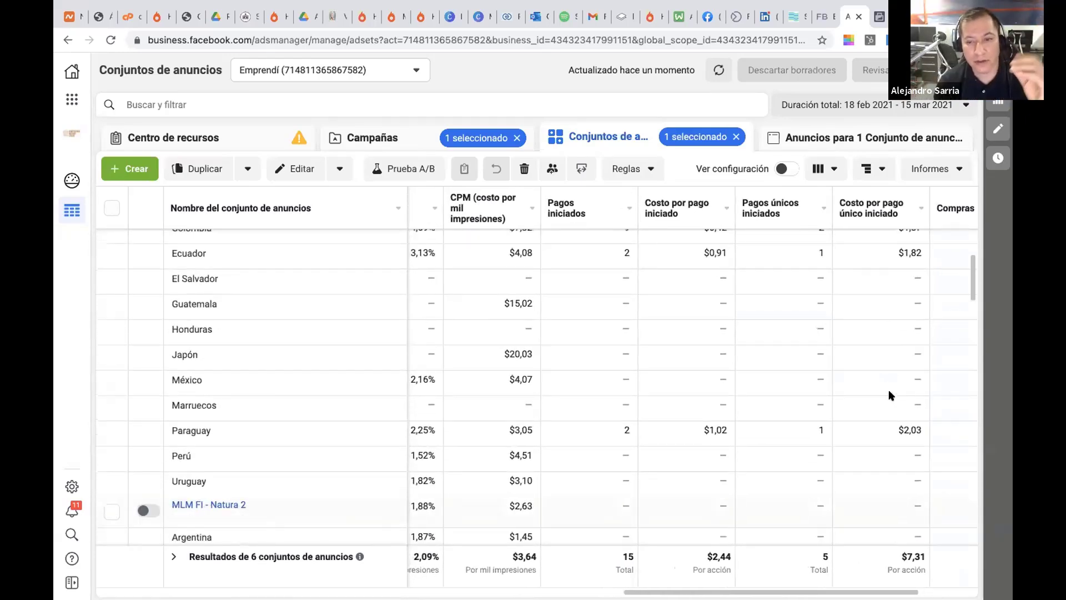
scroll(888, 395, up, 1)
scroll(888, 396, left, 1)
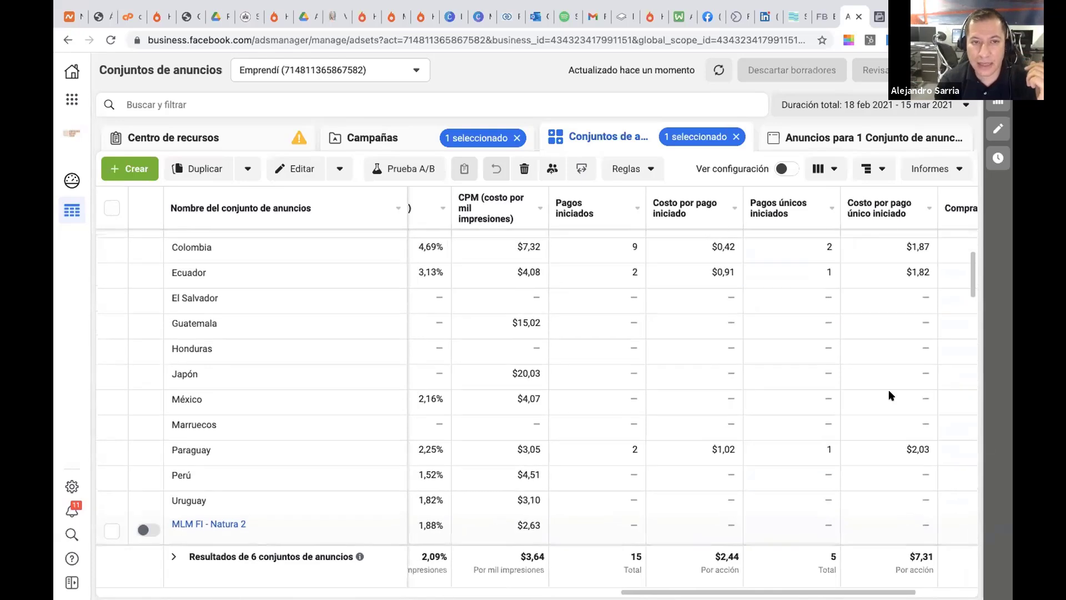
scroll(888, 396, left, 1)
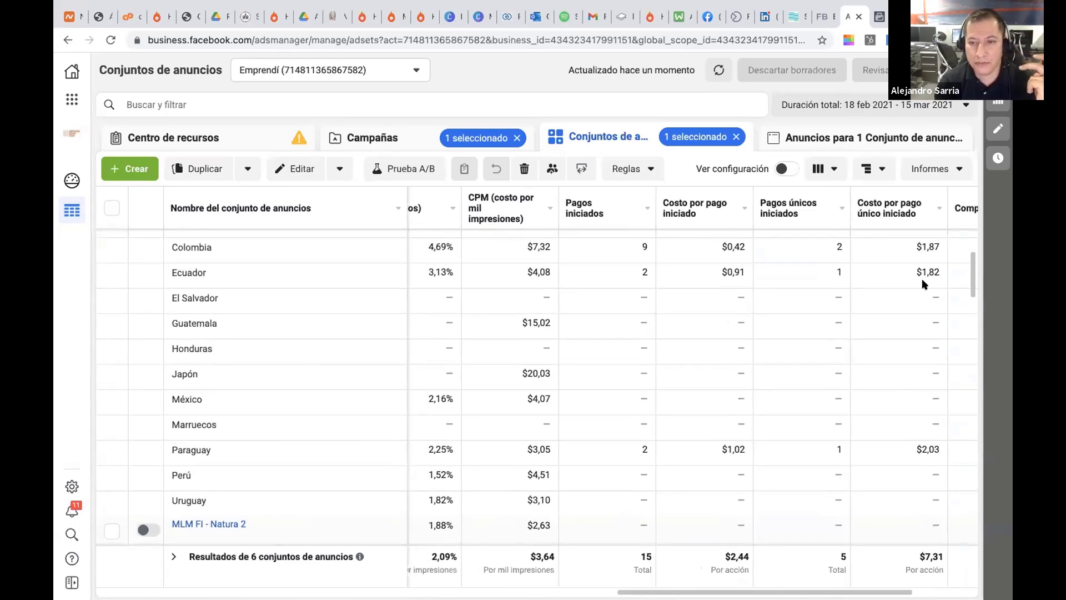
Switch the ad set table's delivery breakdown to age (Edad)
click(874, 168)
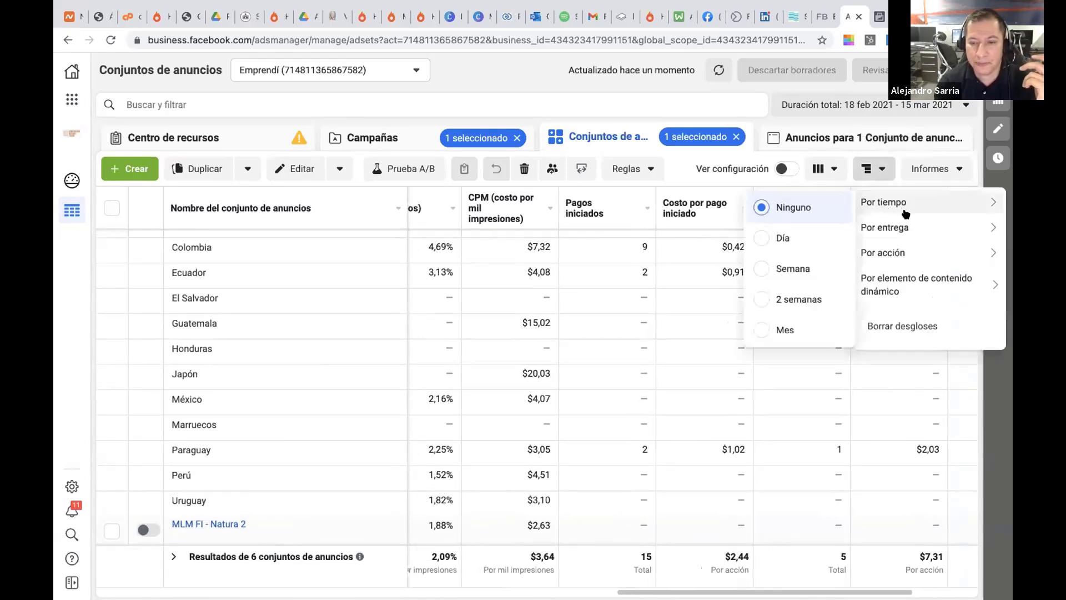
mouse_move(904, 225)
click(605, 265)
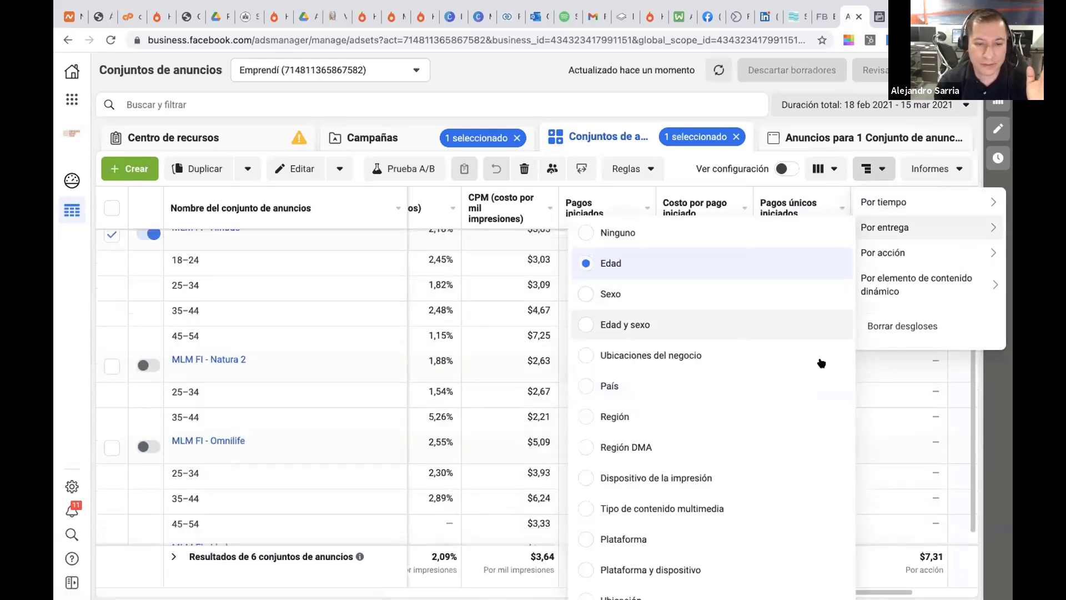
click(928, 393)
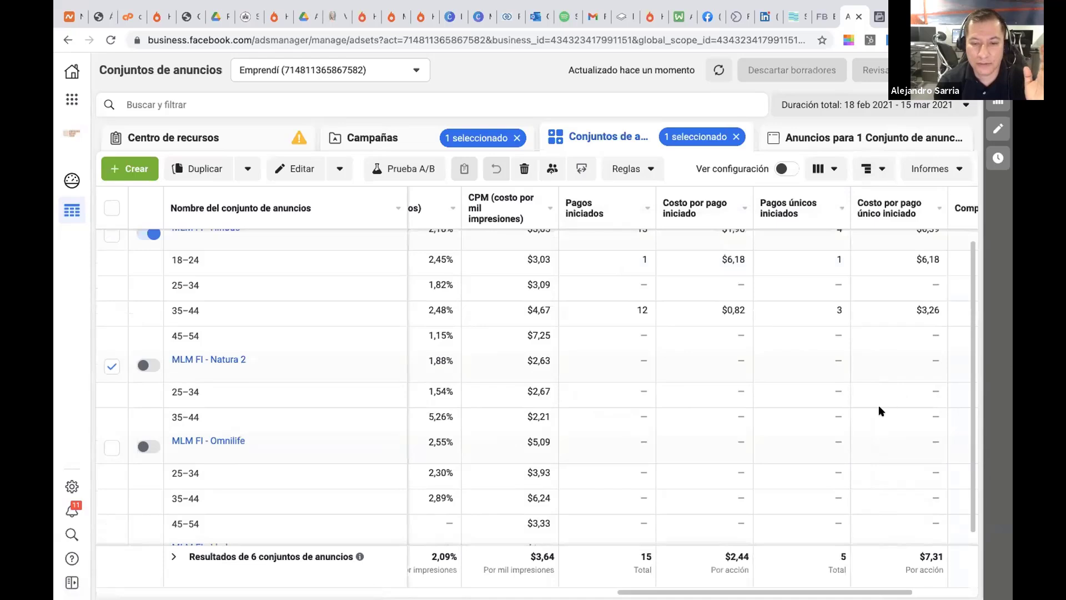
Compare CPM, initiated payments and cost per unique initiated payment across the age groups of the ad sets
scroll(880, 411, right, 3)
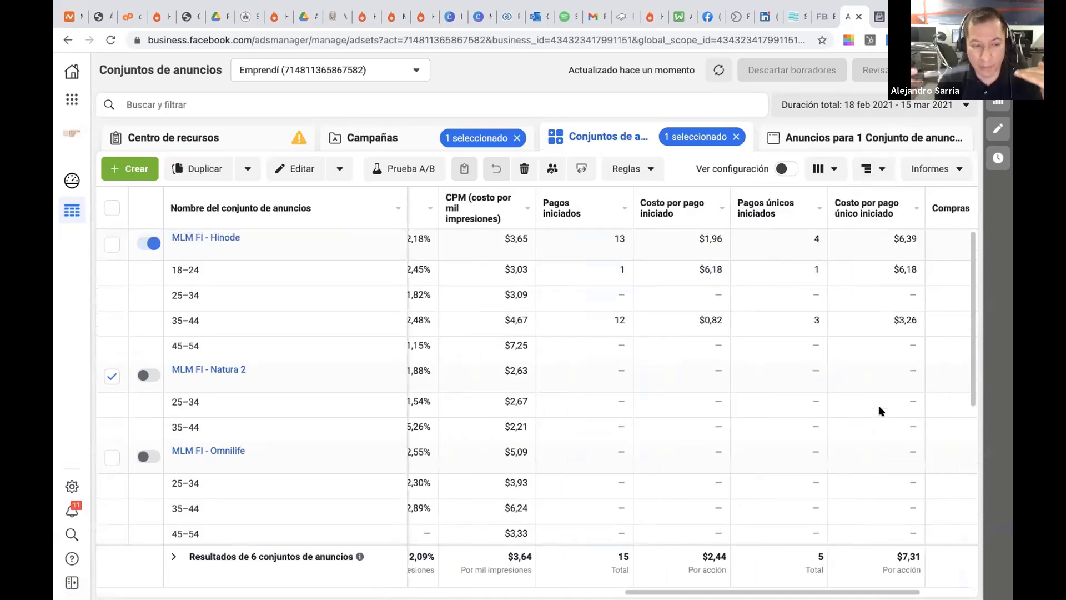
scroll(879, 411, left, 1)
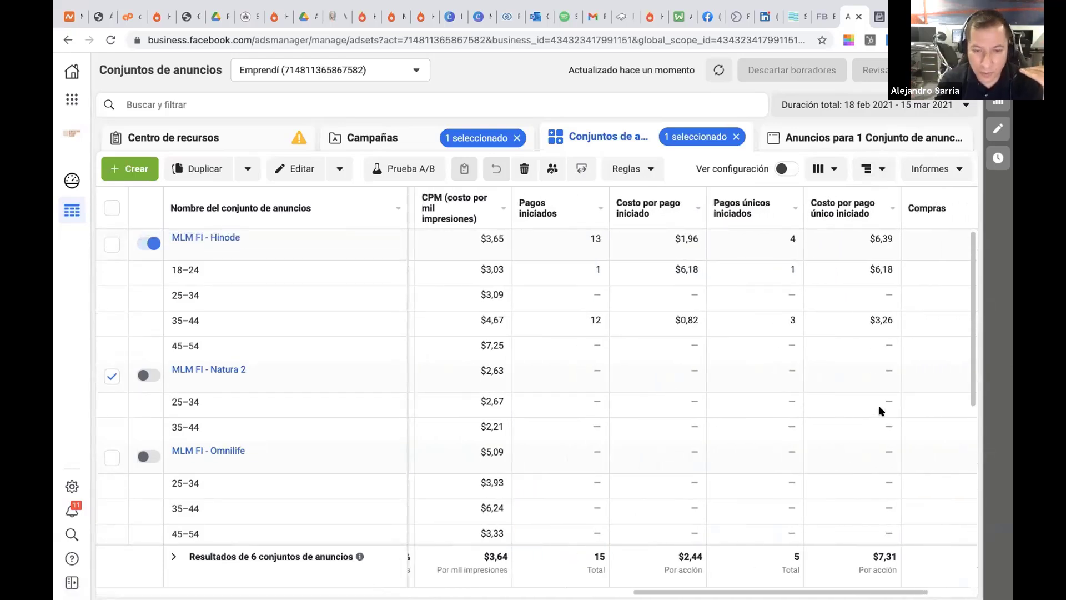
scroll(880, 411, down, 1)
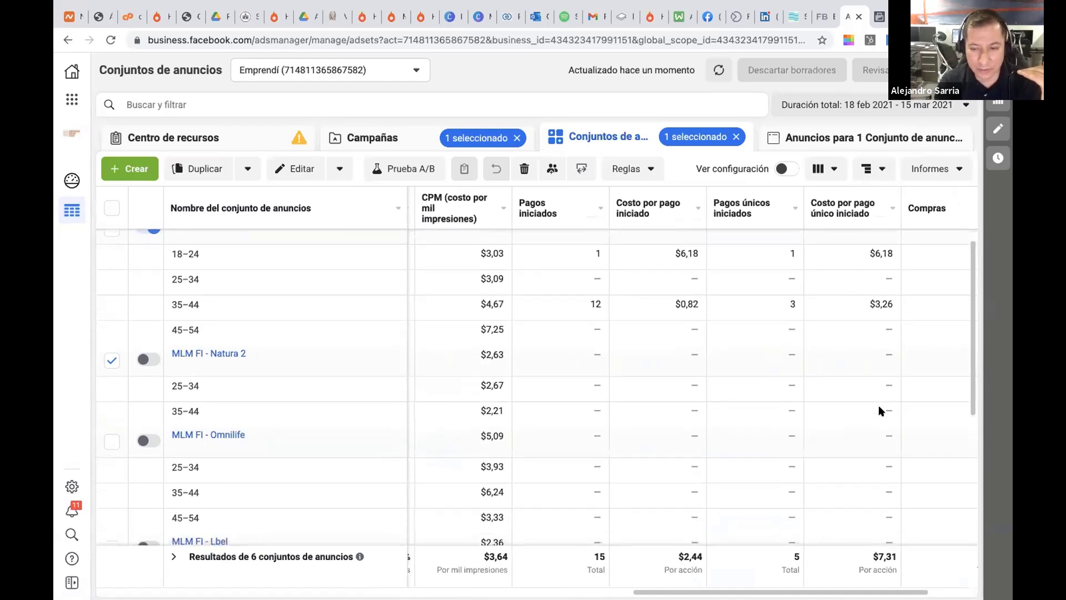
scroll(880, 411, down, 5)
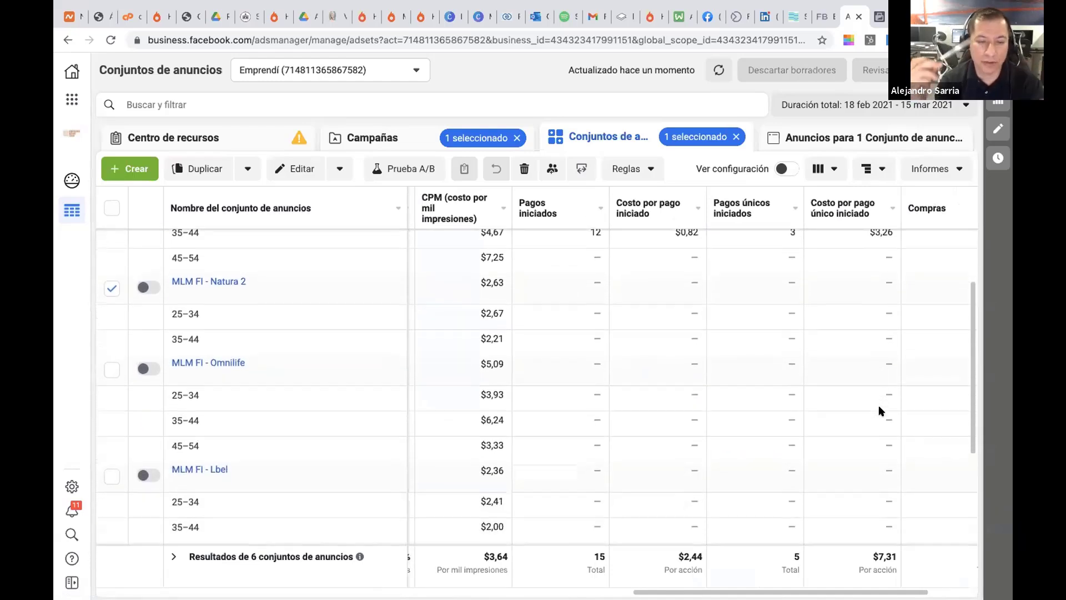
scroll(878, 410, down, 3)
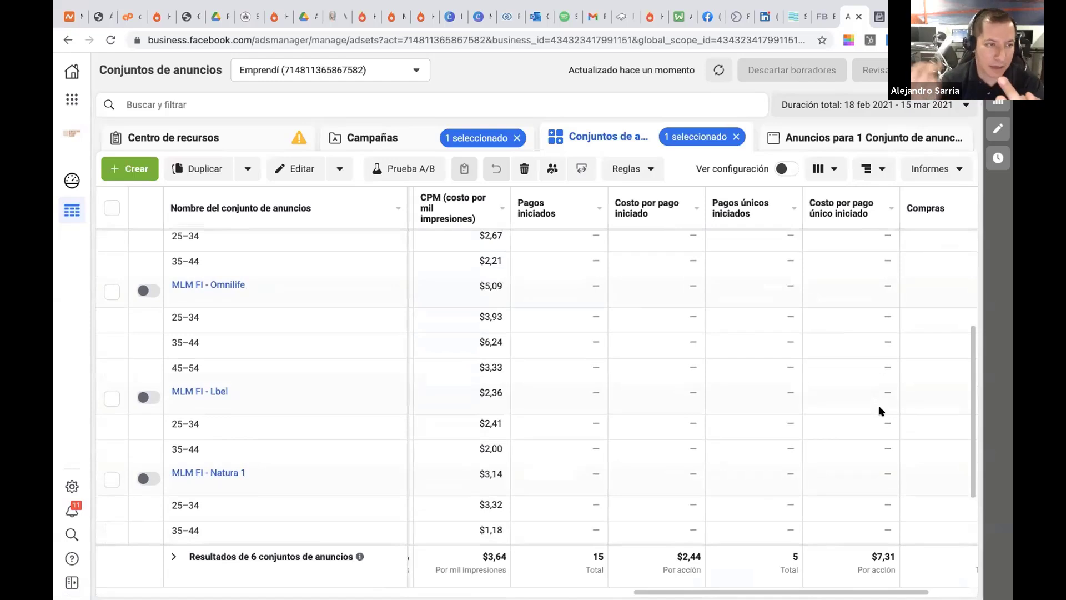
scroll(879, 411, up, 8)
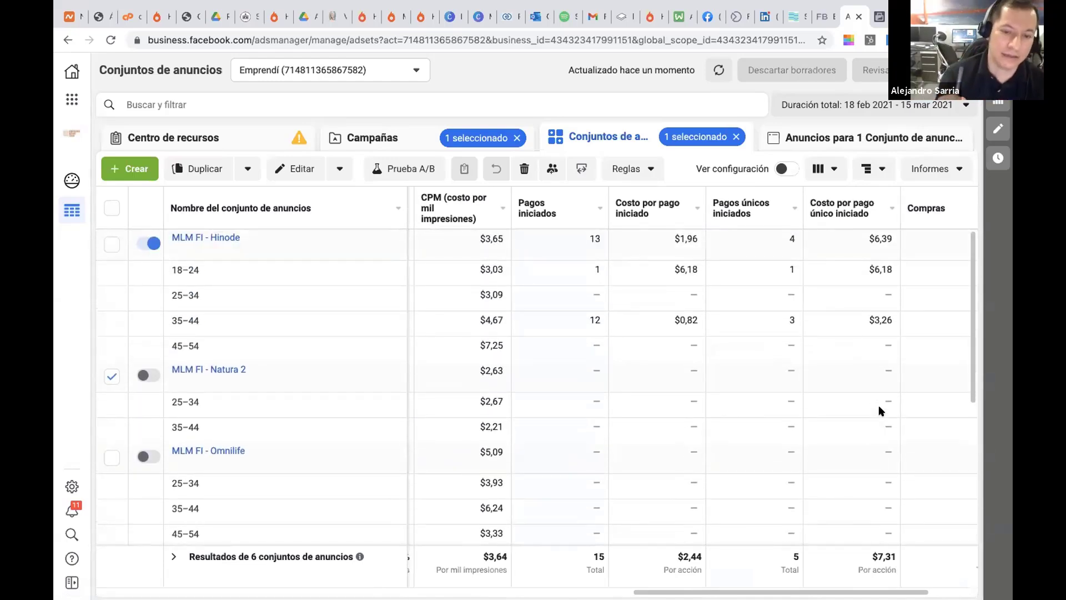
scroll(879, 405, left, 1)
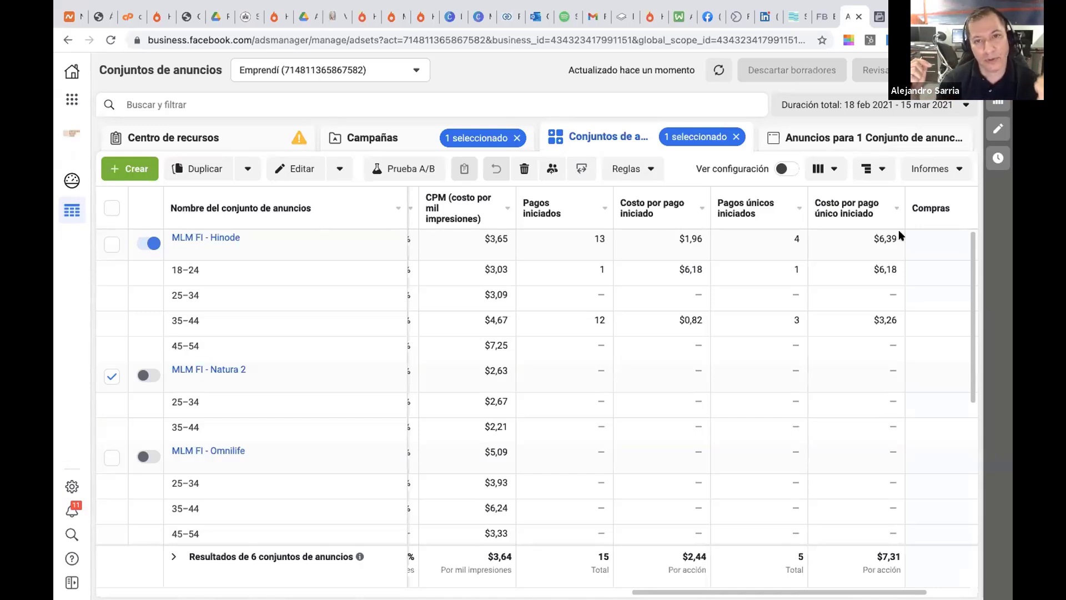
Switch the ad set table's delivery breakdown to gender (Sexo)
click(874, 168)
mouse_move(905, 230)
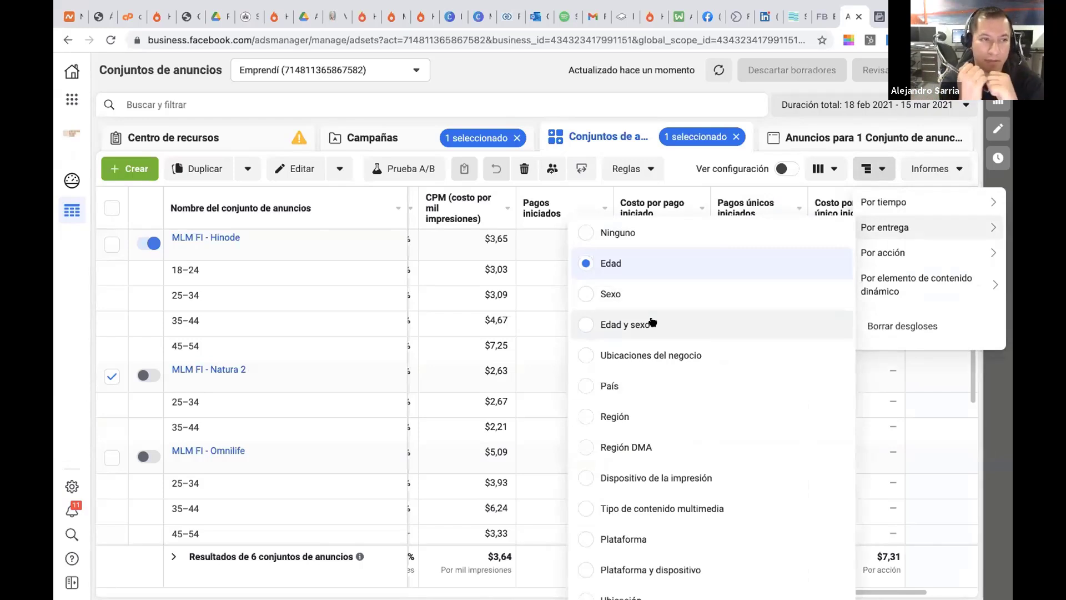
click(651, 294)
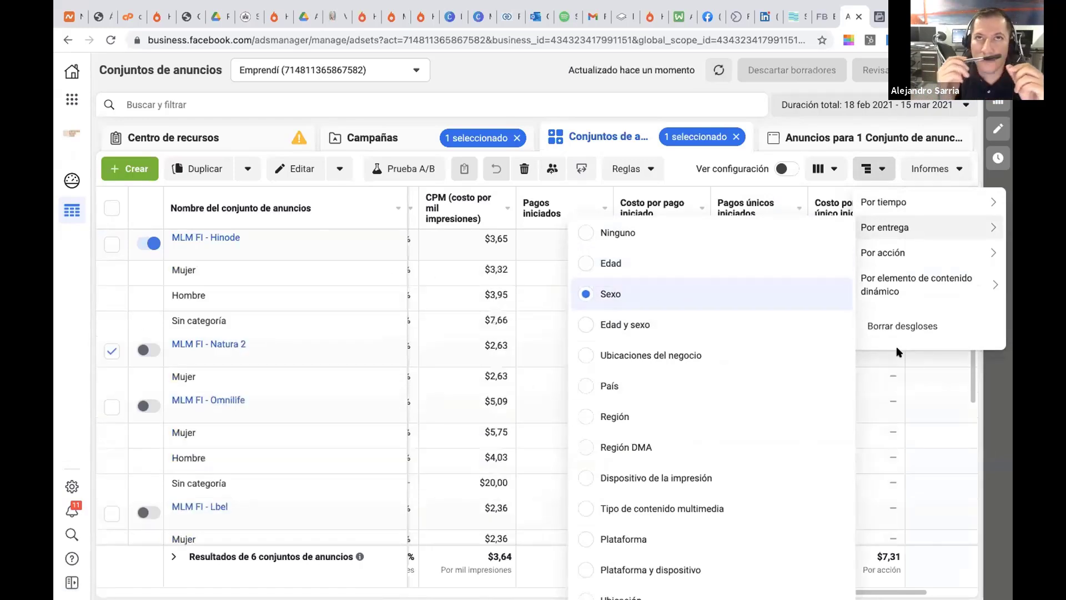
click(955, 396)
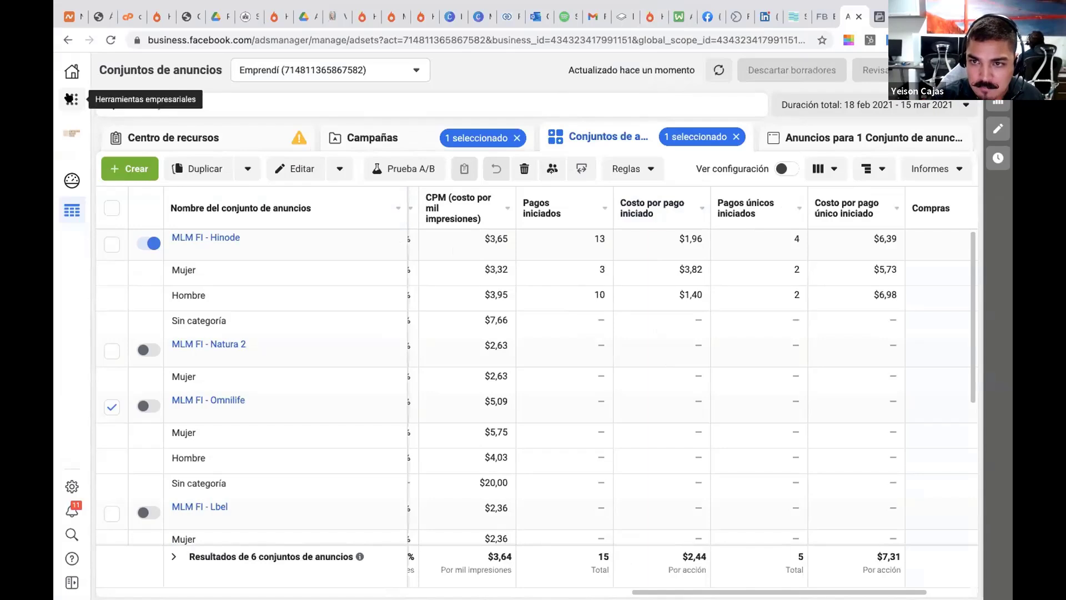
Go to the ad account's audiences and open the xxxx website custom audience for editing
click(72, 99)
click(232, 222)
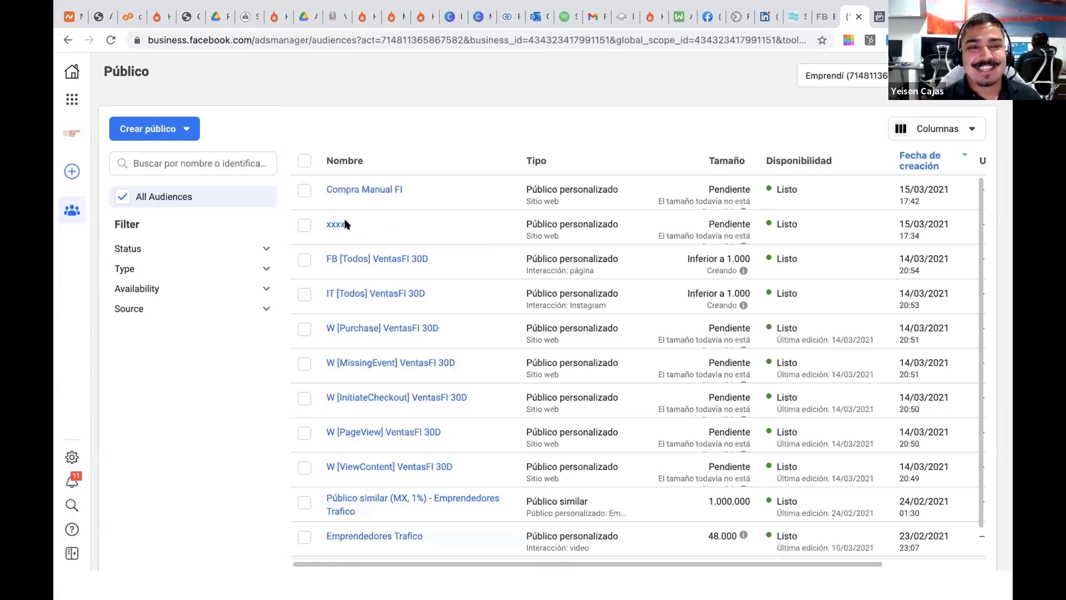
mouse_move(336, 224)
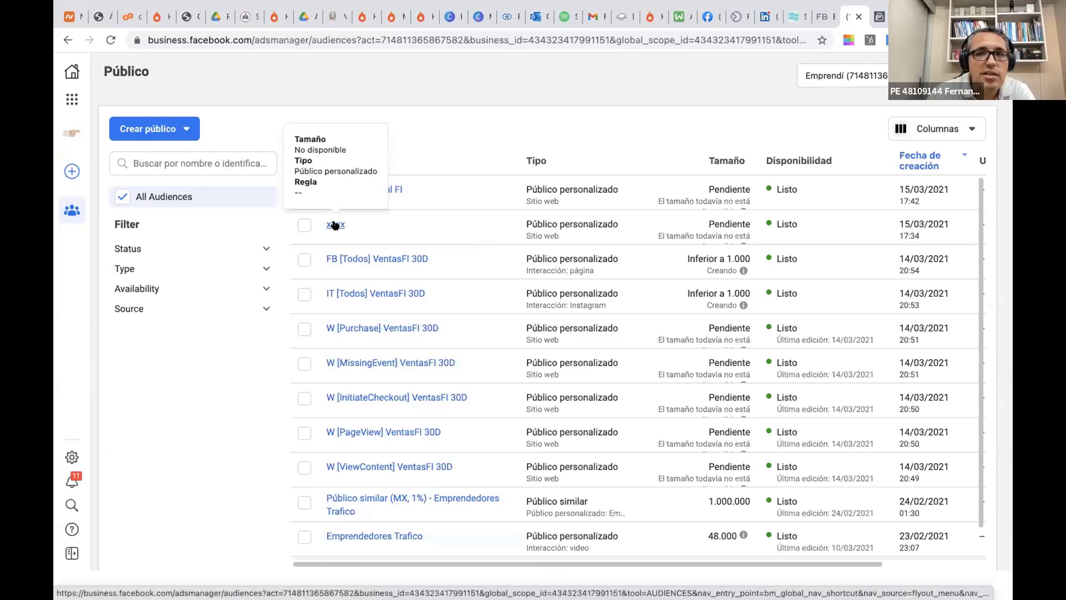
click(335, 224)
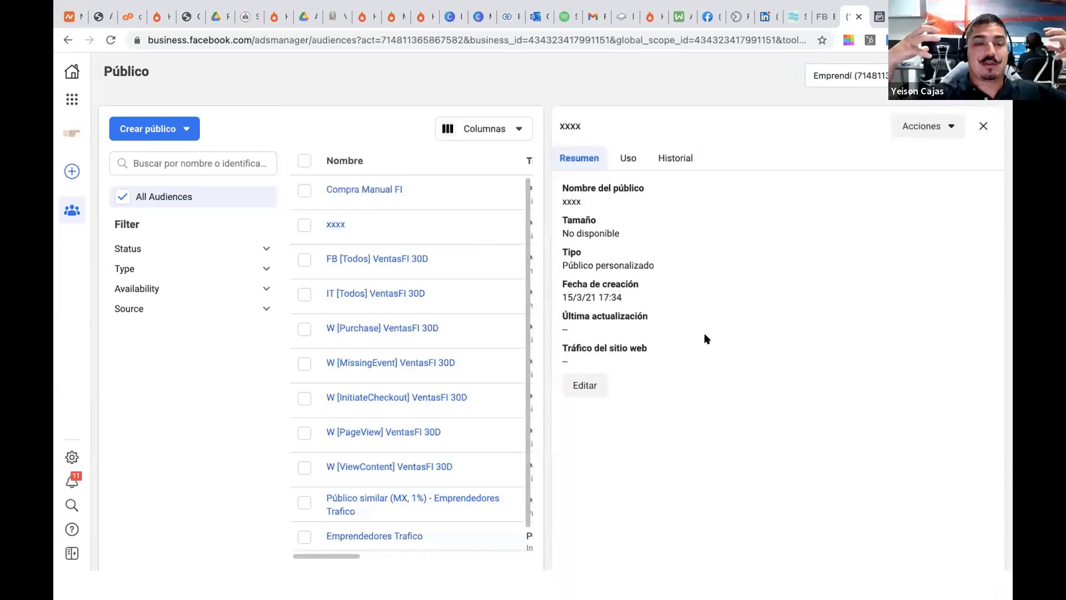
click(585, 384)
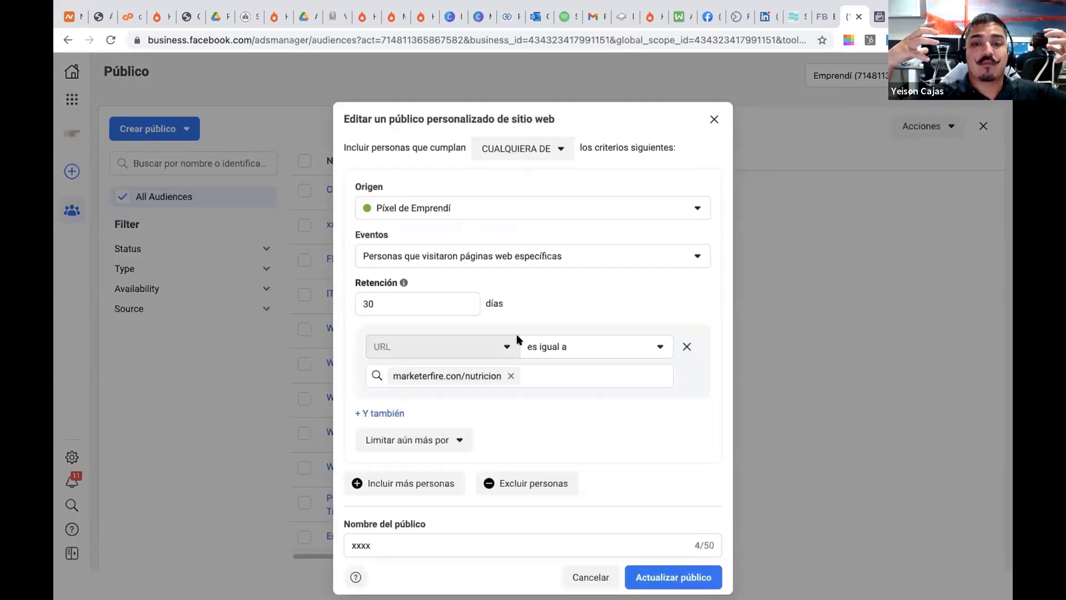
Rename the website audience to PageView followed by the person's first name, save the update and close the audience's details
scroll(496, 326, down, 2)
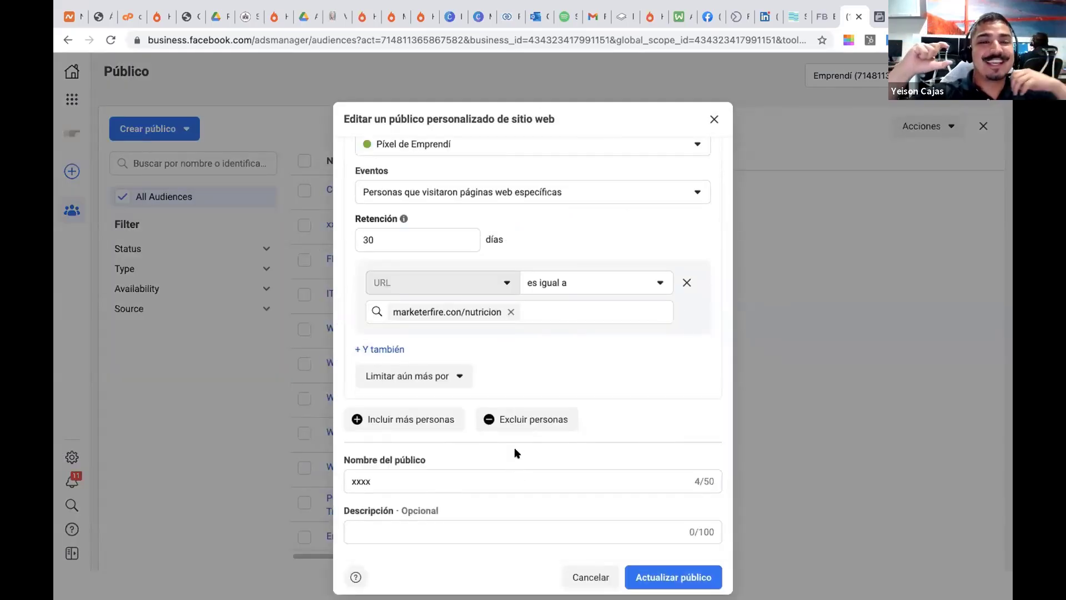
triple_click(449, 480)
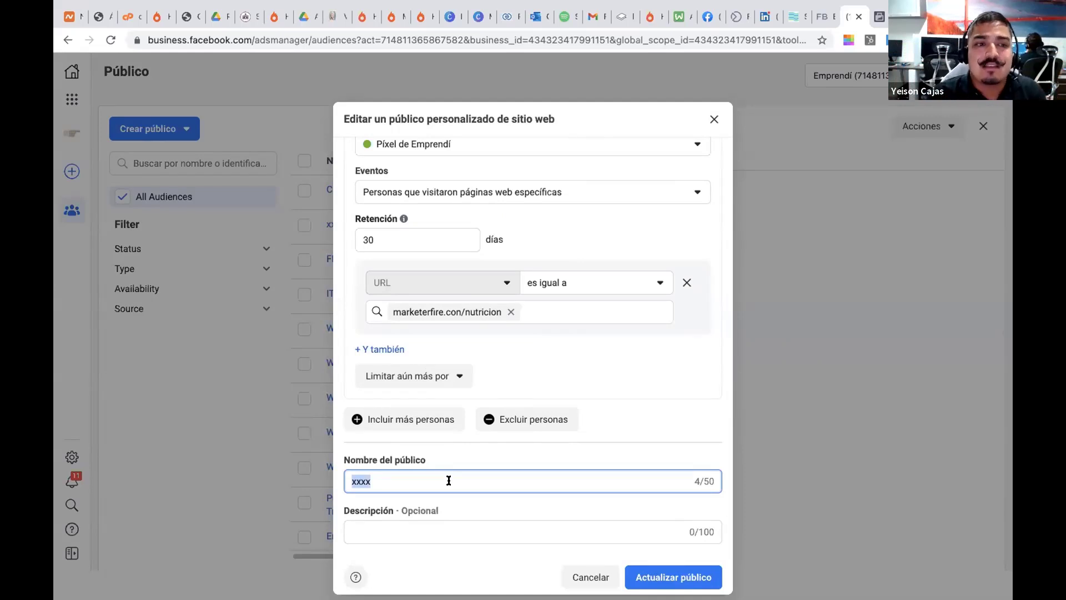
text(Pagve)
key(BackSpace)
key(BackSpace)
text(eVI)
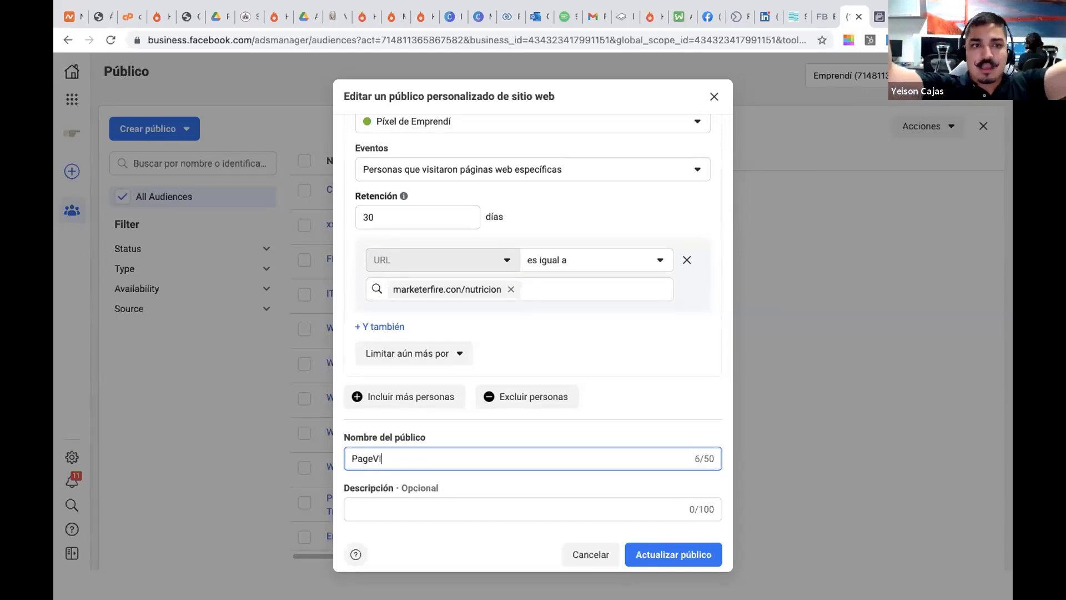
key(BackSpace)
text(iew )
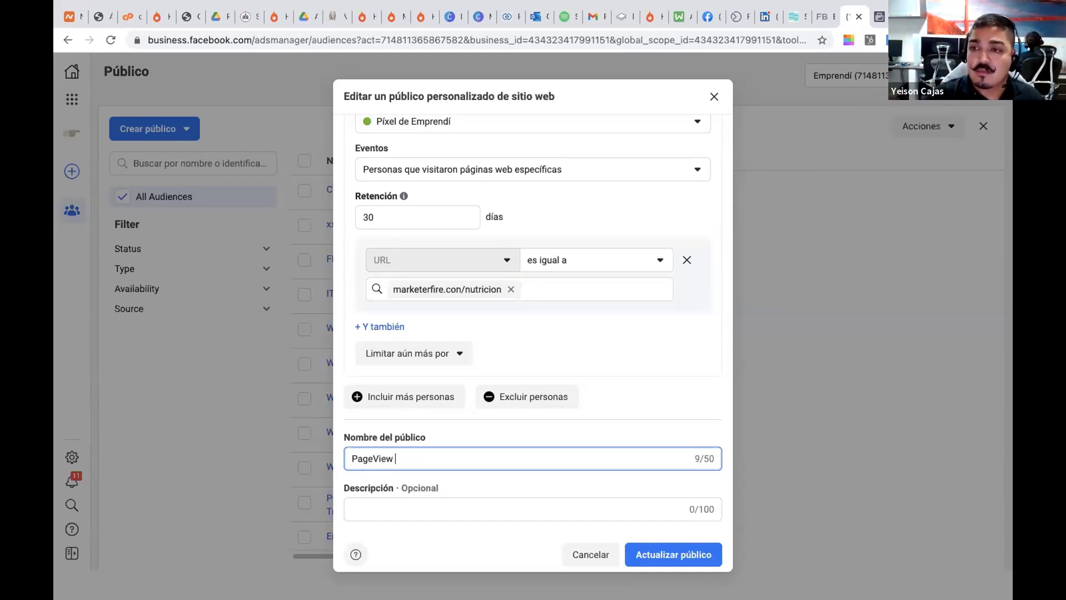
text(Alejandro)
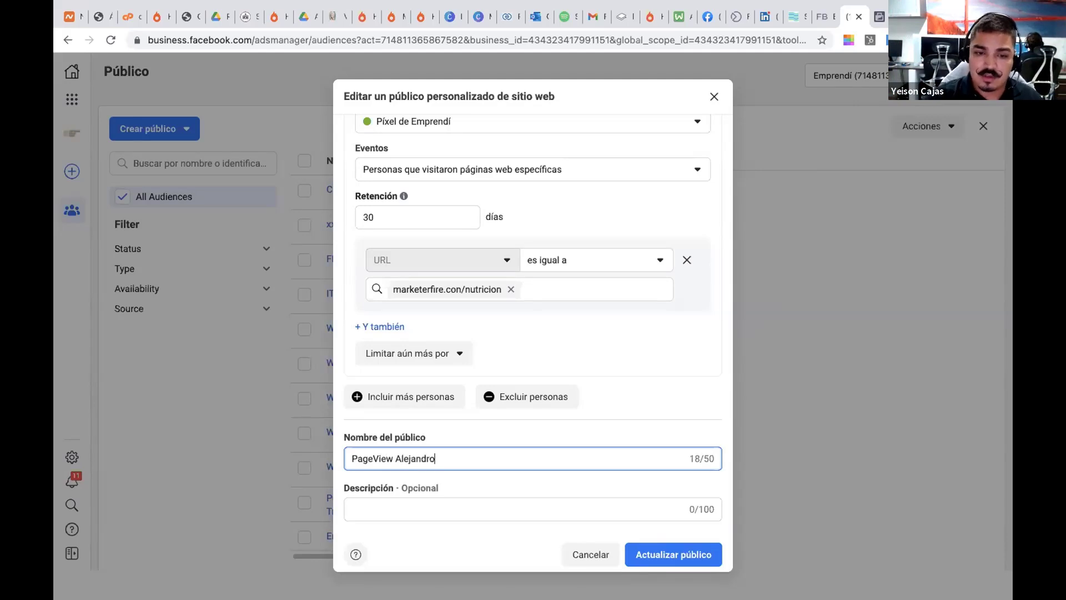
click(670, 554)
click(694, 505)
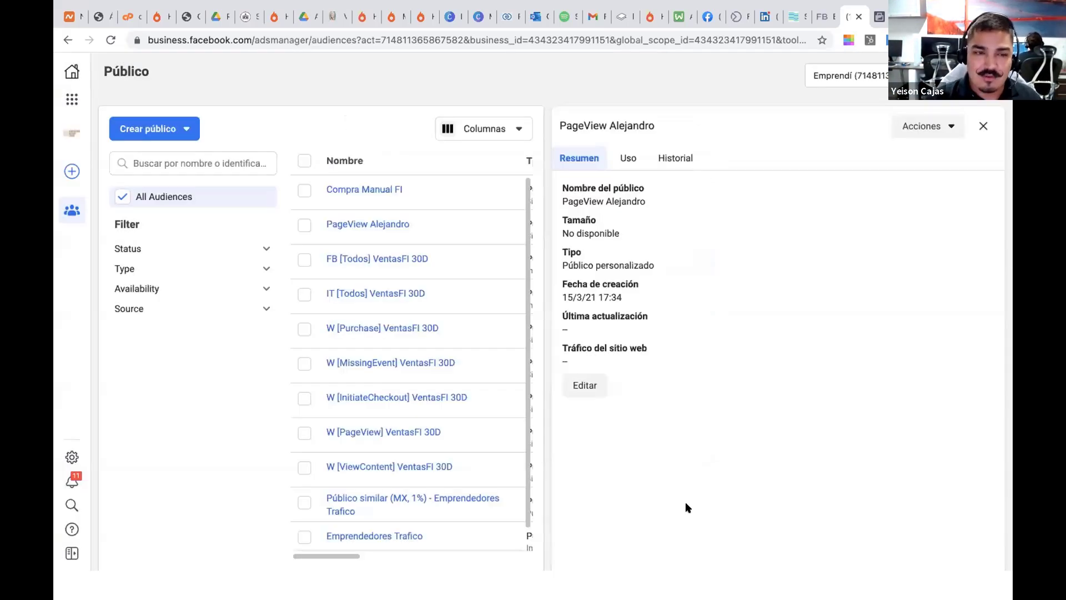
click(983, 126)
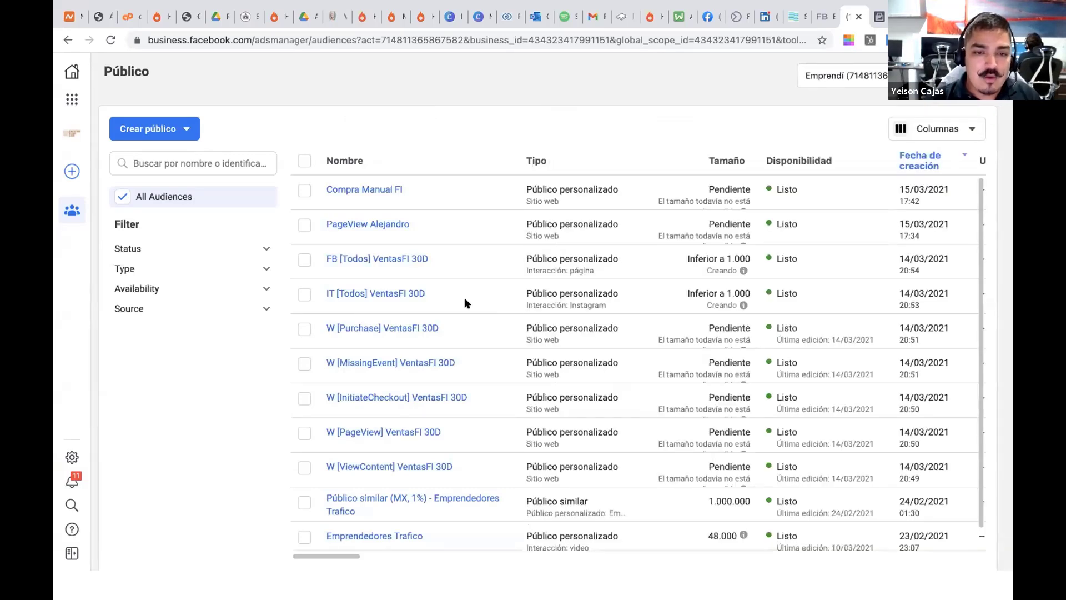
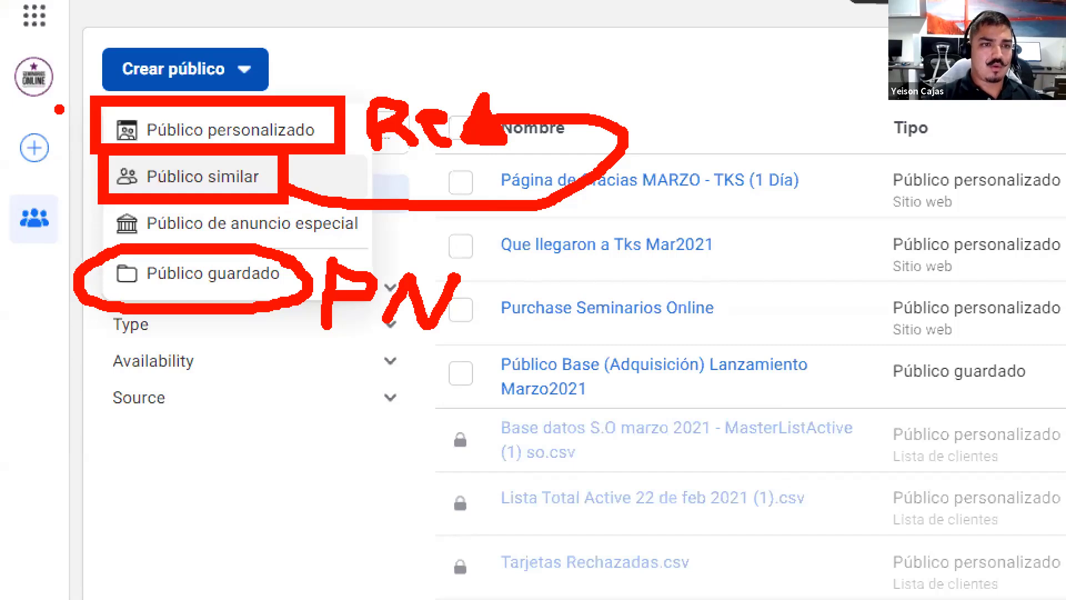
mouse_move(60, 108)
mouse_down()
mouse_move(73, 93)
mouse_move(55, 145)
mouse_up()
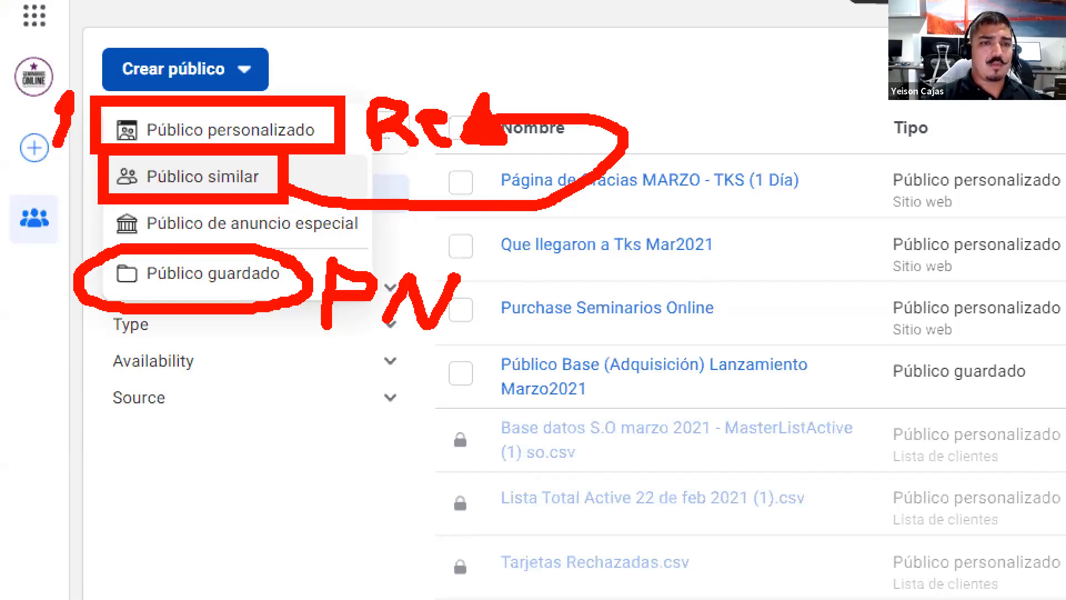
click(68, 172)
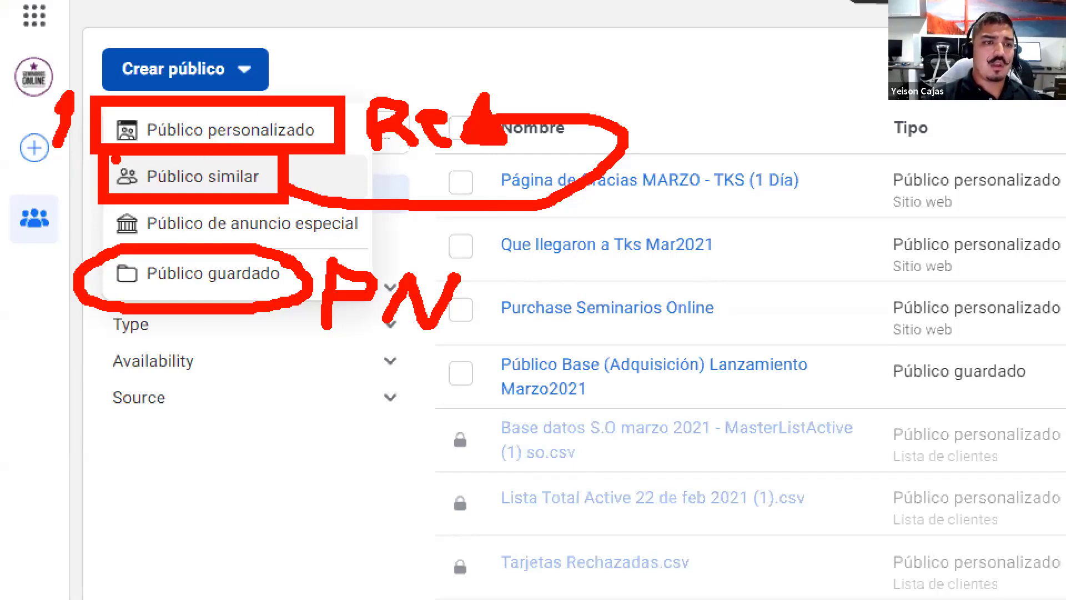
mouse_move(56, 165)
mouse_down()
mouse_move(60, 191)
mouse_move(90, 210)
mouse_up()
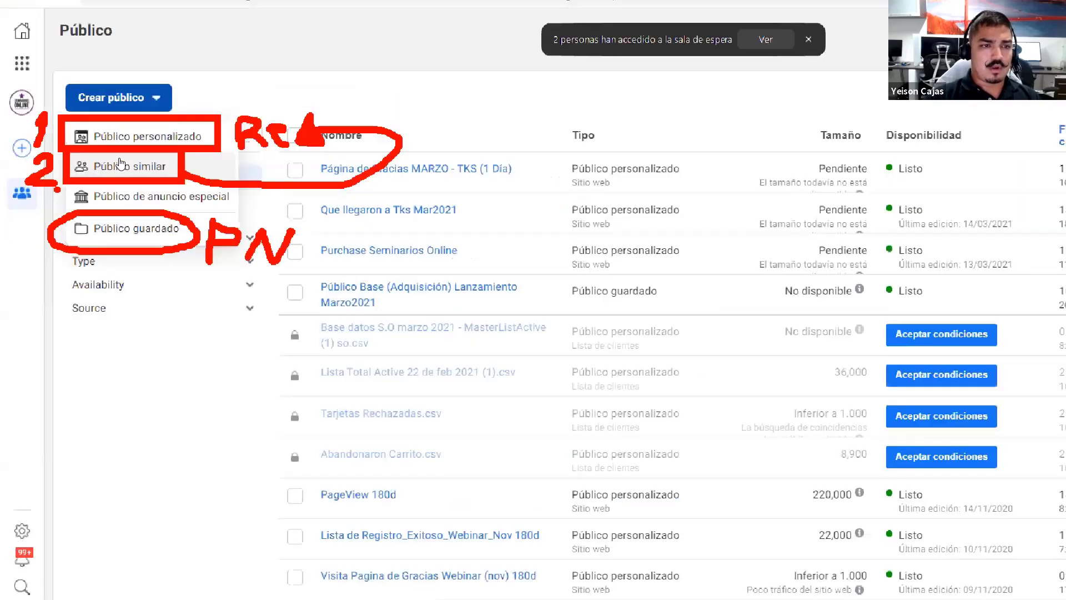
Open the preparation page for a custom audience sourced from Lista de clientes and close the wizard without creating it
mouse_move(130, 143)
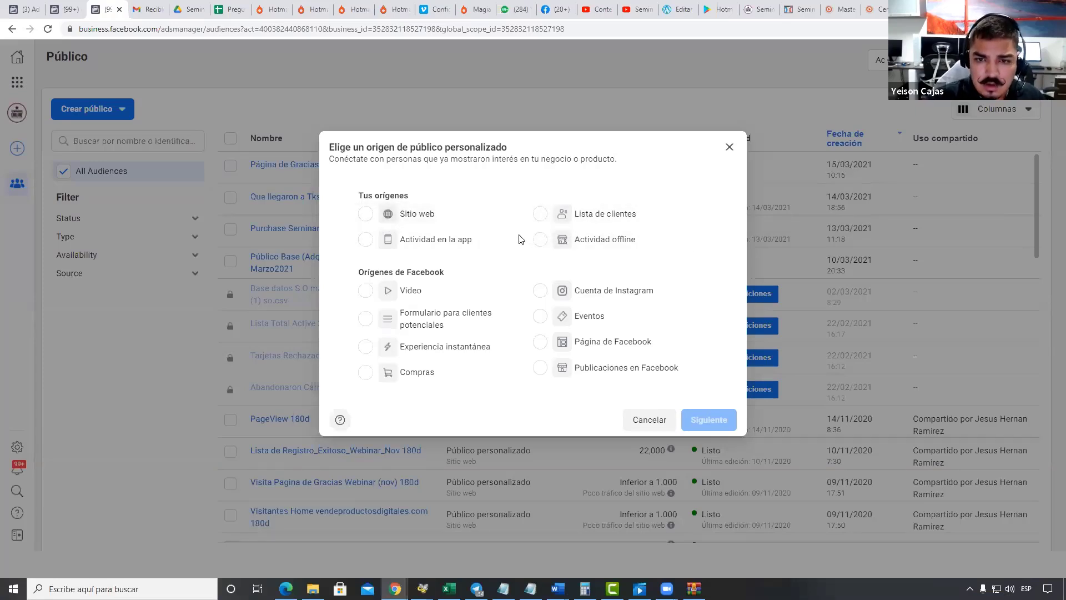
click(539, 215)
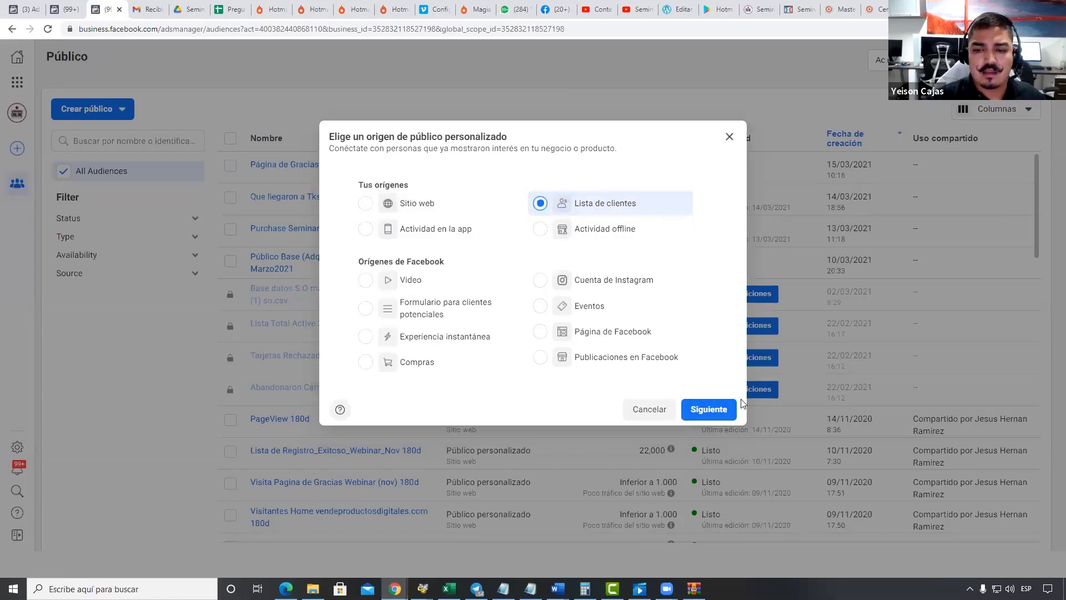
click(720, 413)
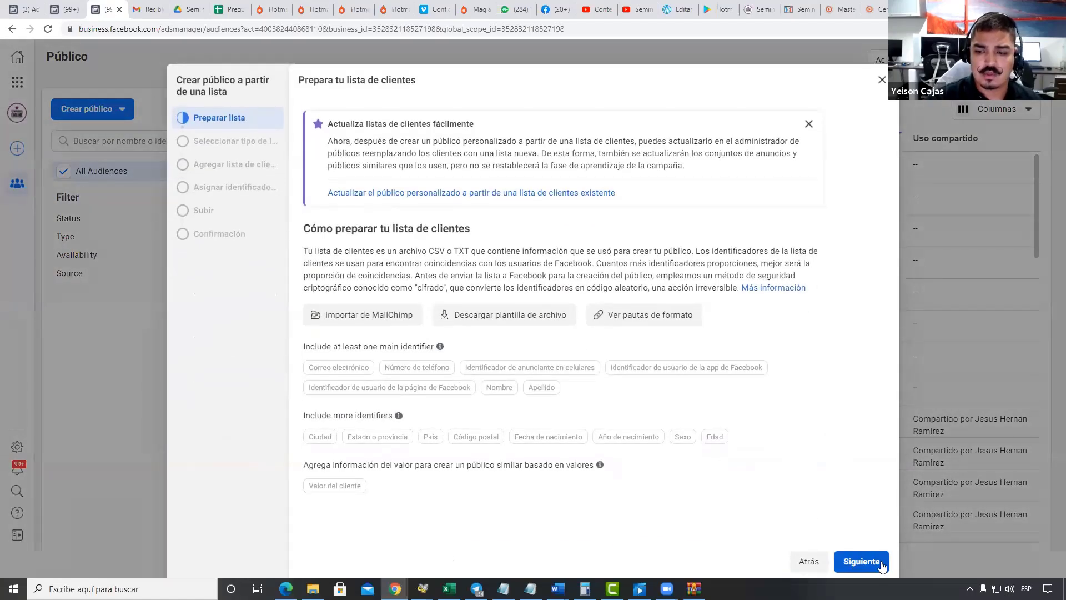
click(882, 82)
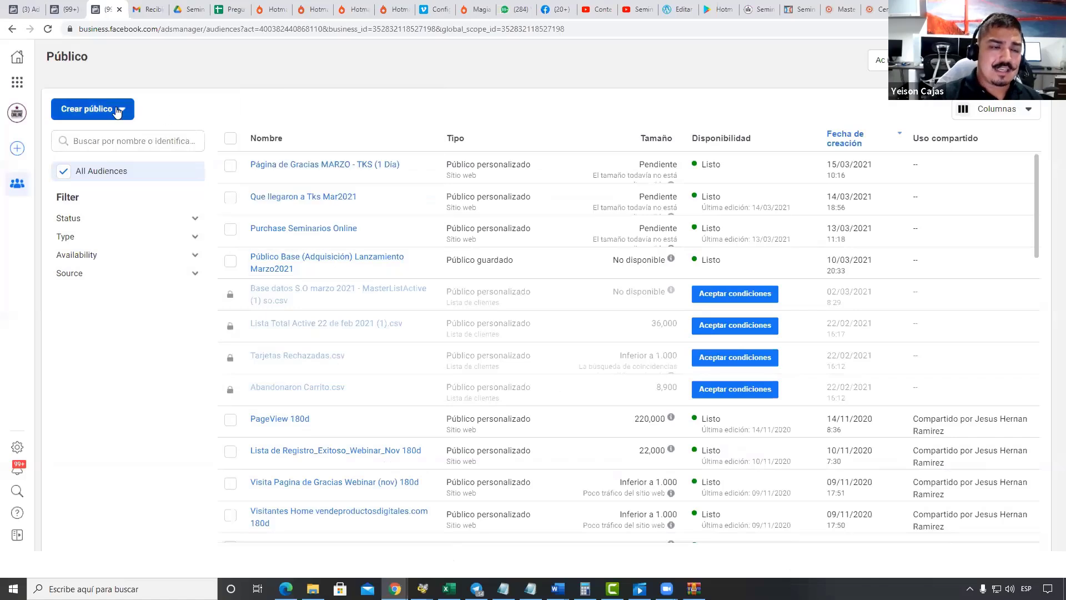
mouse_move(295, 259)
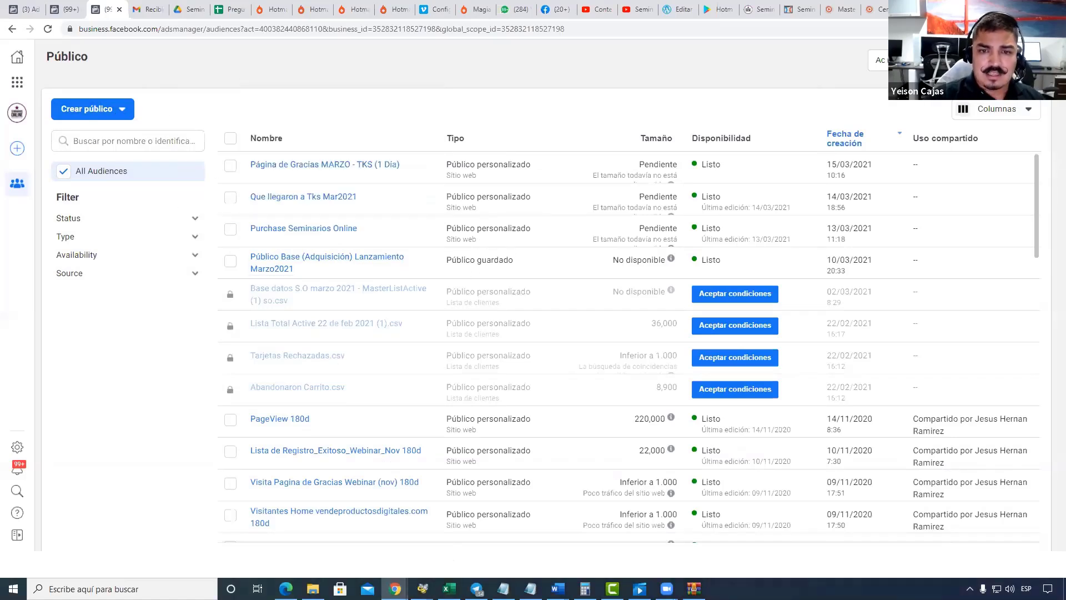
drag(415, 214, 547, 251)
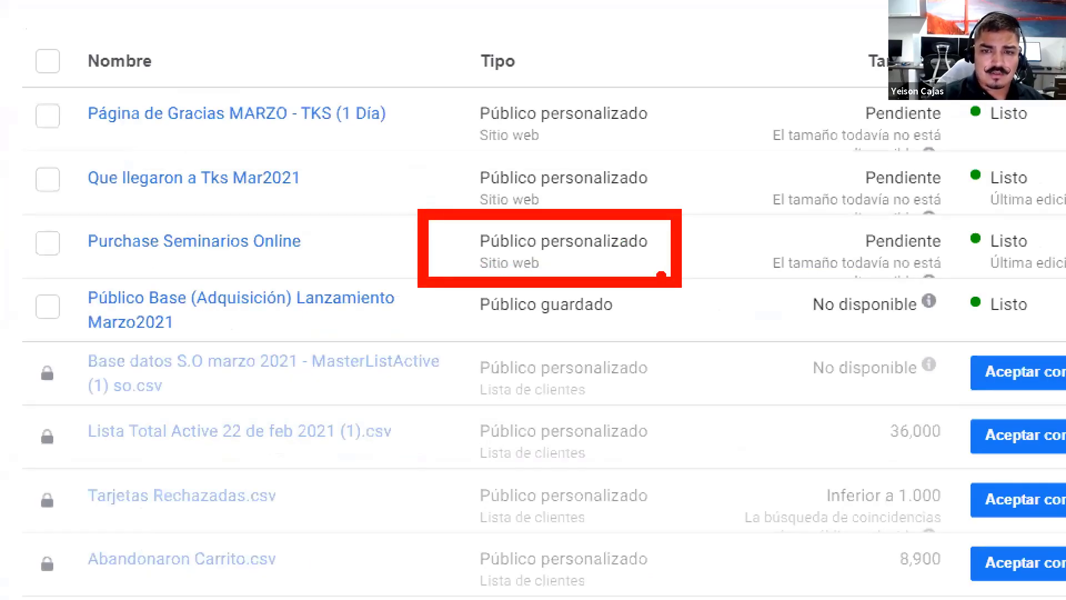
key(Escape)
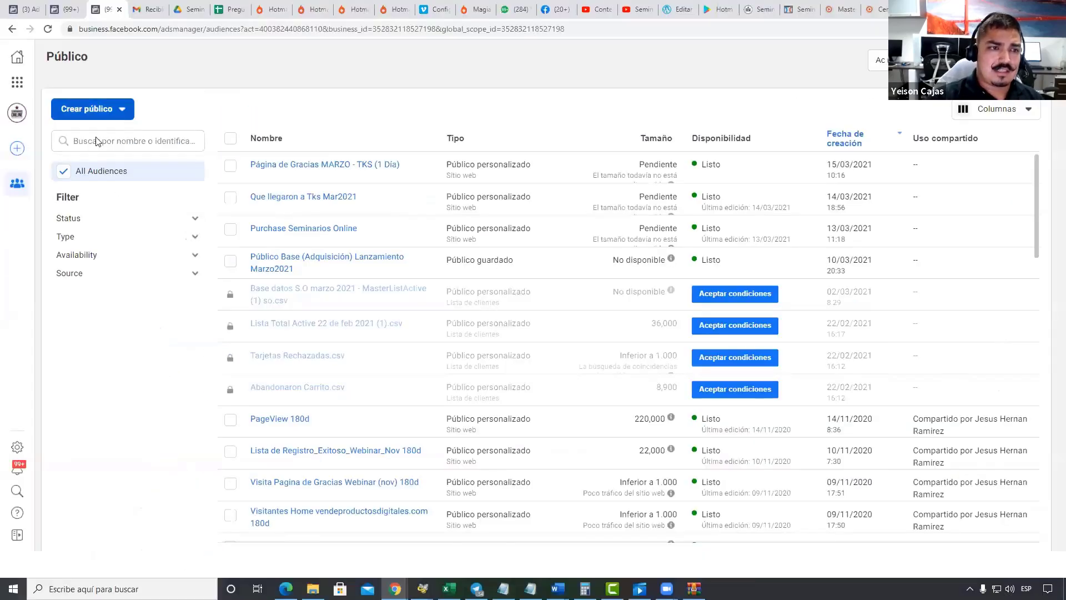
Start a lookalike audience (público similar) based on the Purchase Seminarios Online audience
click(64, 171)
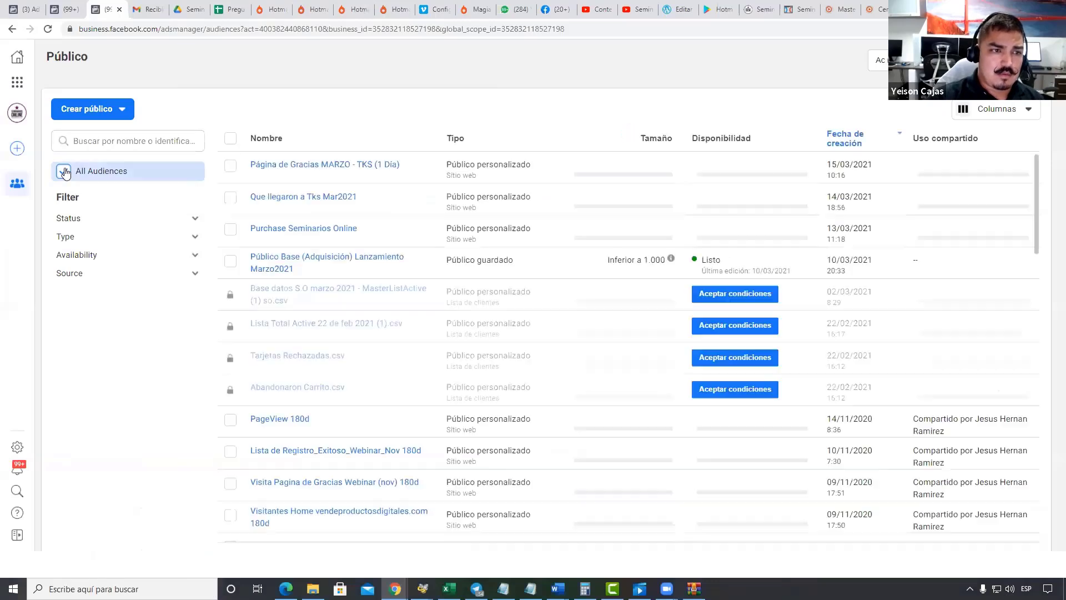
click(231, 231)
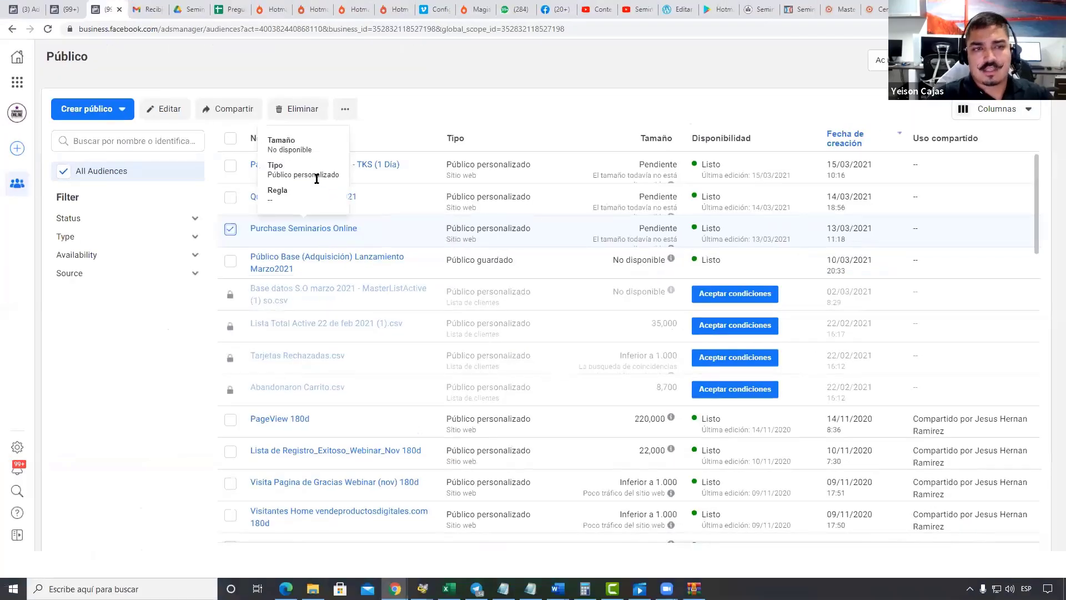
click(345, 111)
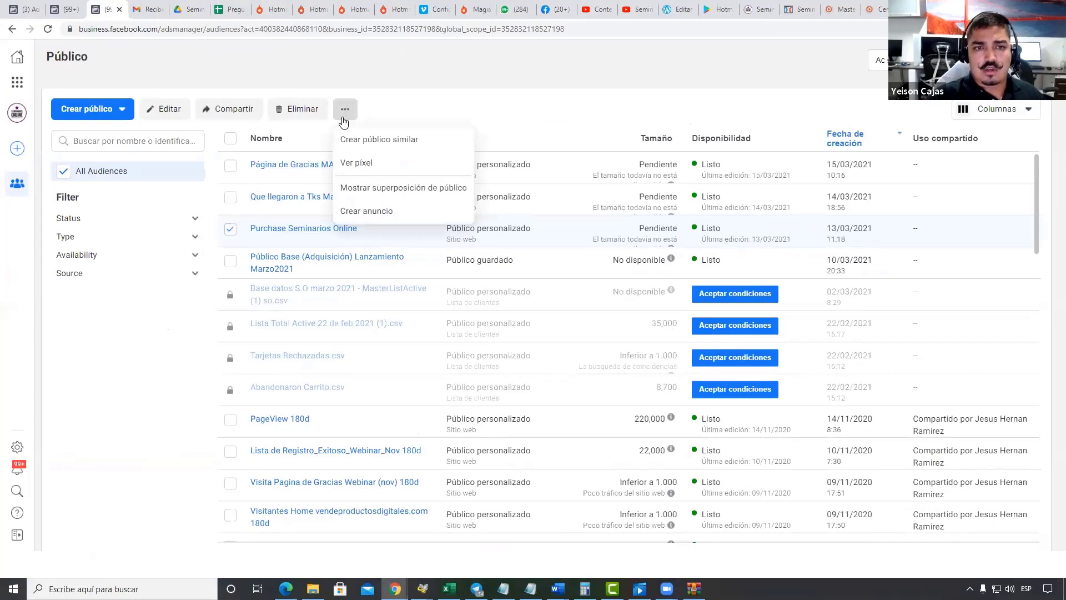
click(357, 145)
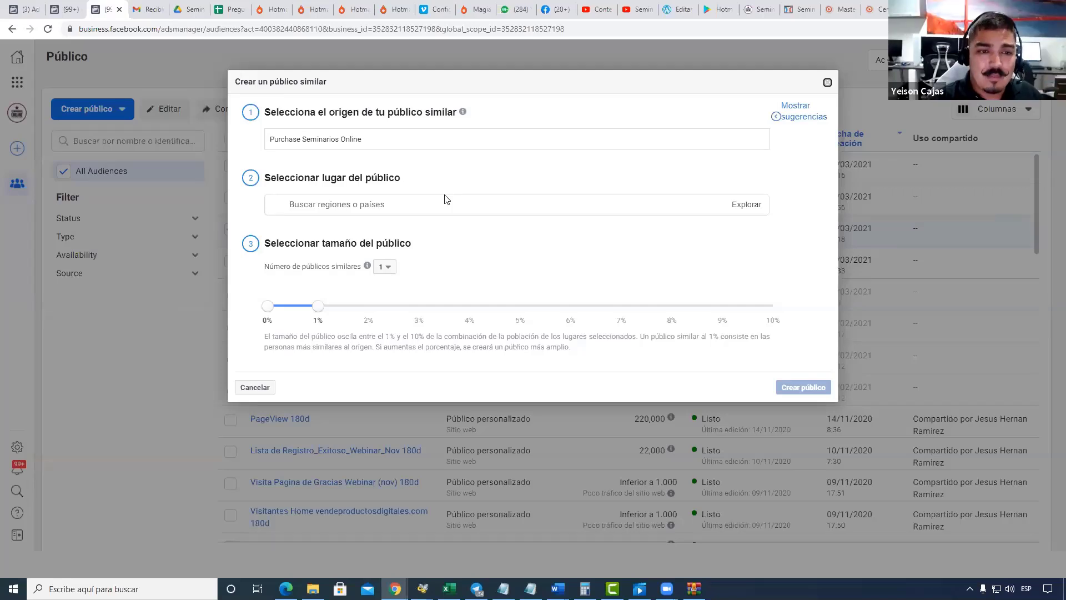
Set the lookalike audience's location to Colombia
click(360, 201)
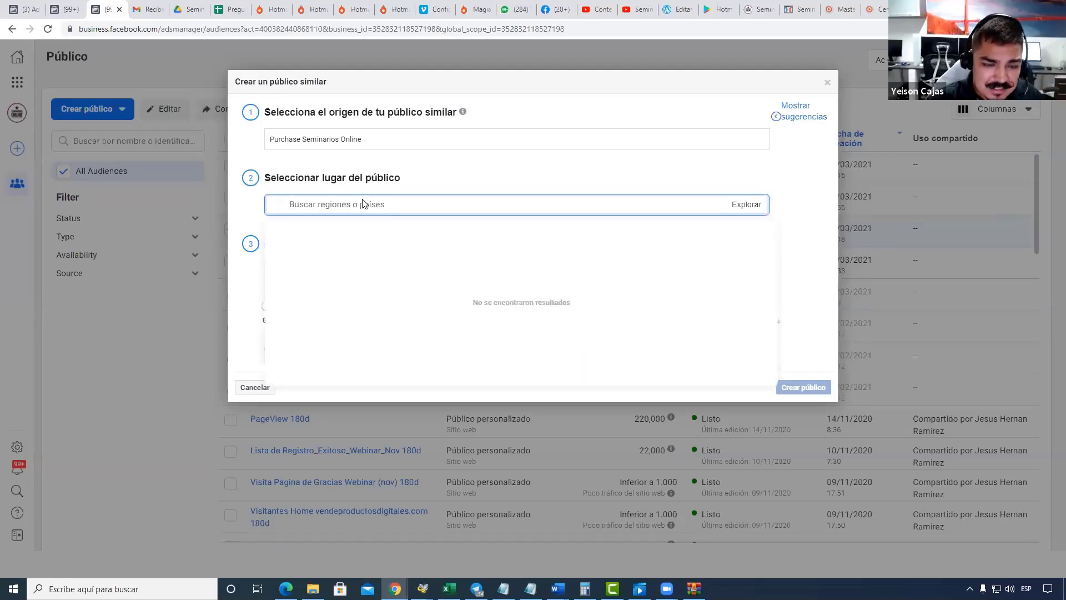
text(colom)
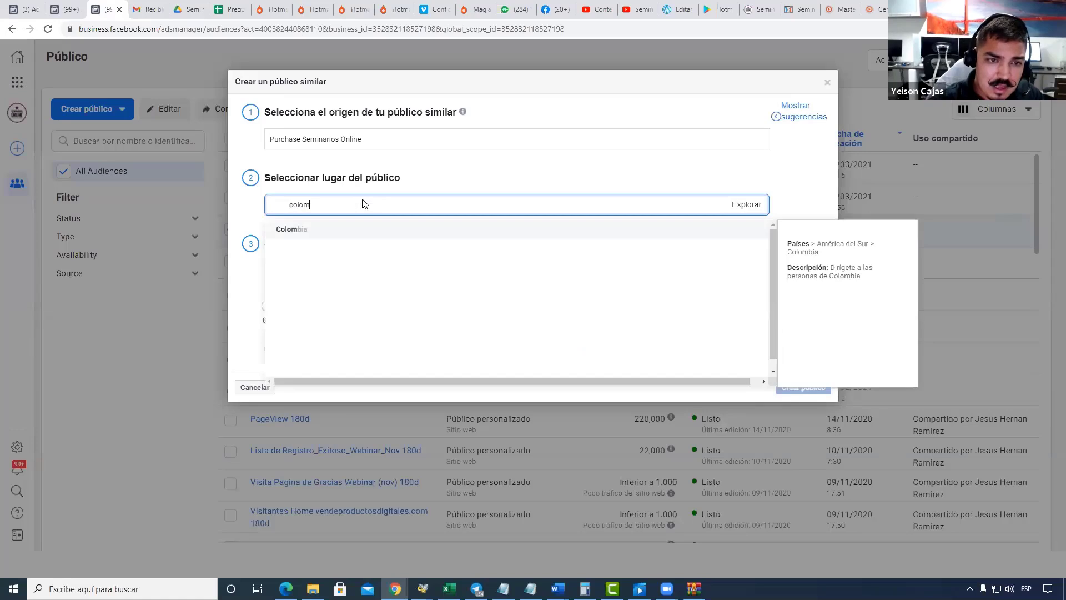
click(456, 229)
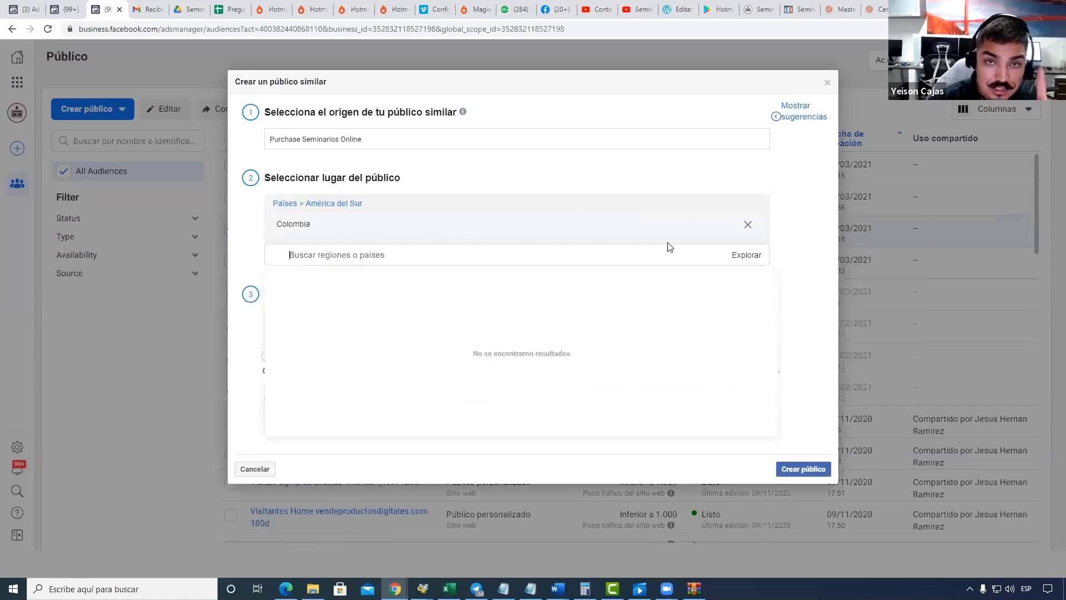
click(809, 187)
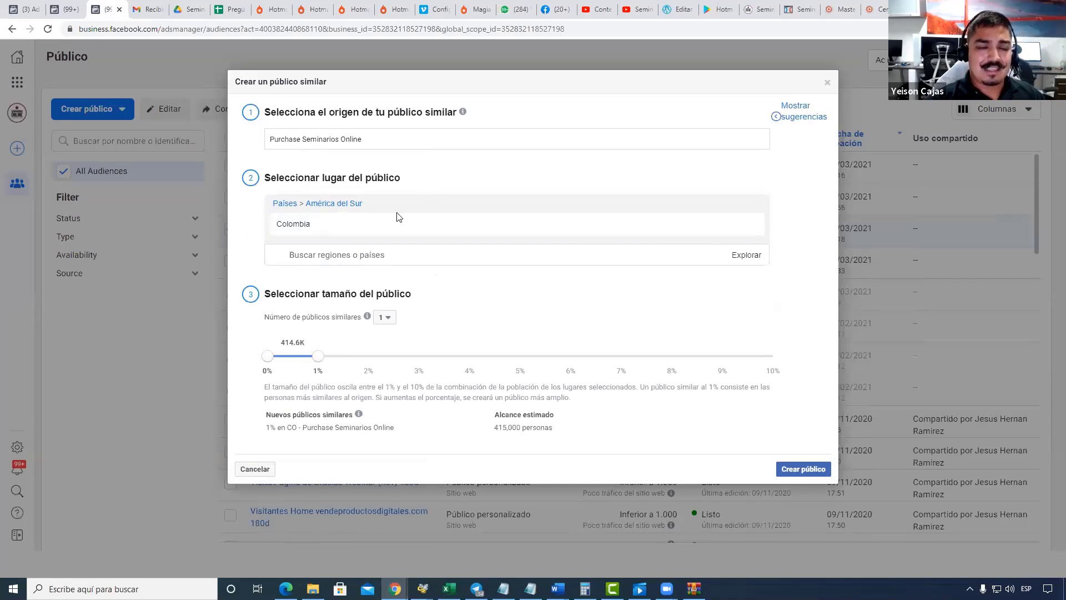
mouse_move(341, 231)
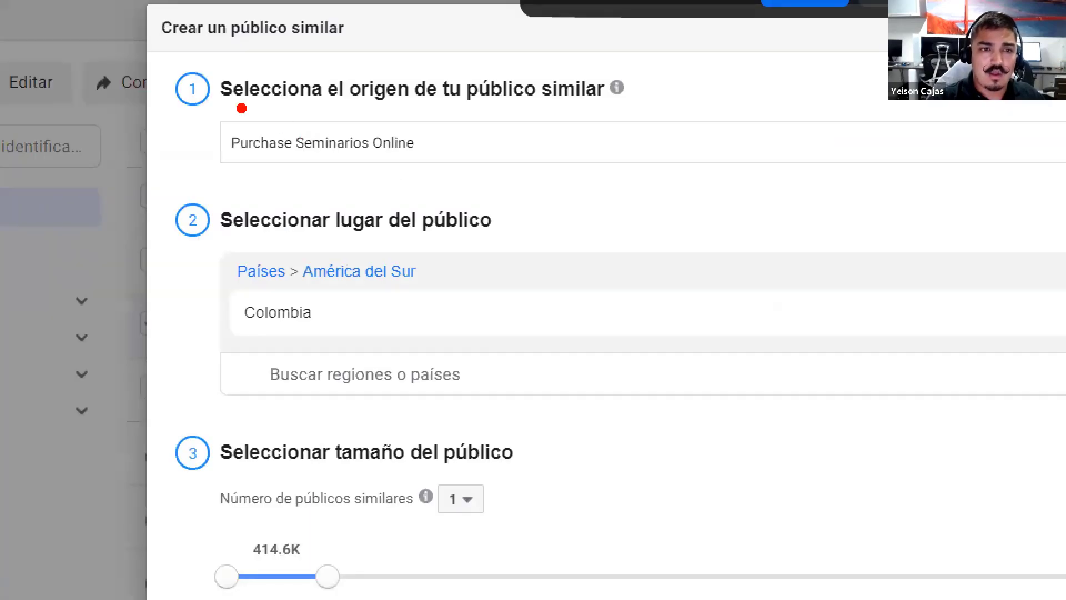
mouse_move(251, 121)
mouse_down()
mouse_move(393, 159)
mouse_move(444, 114)
mouse_up()
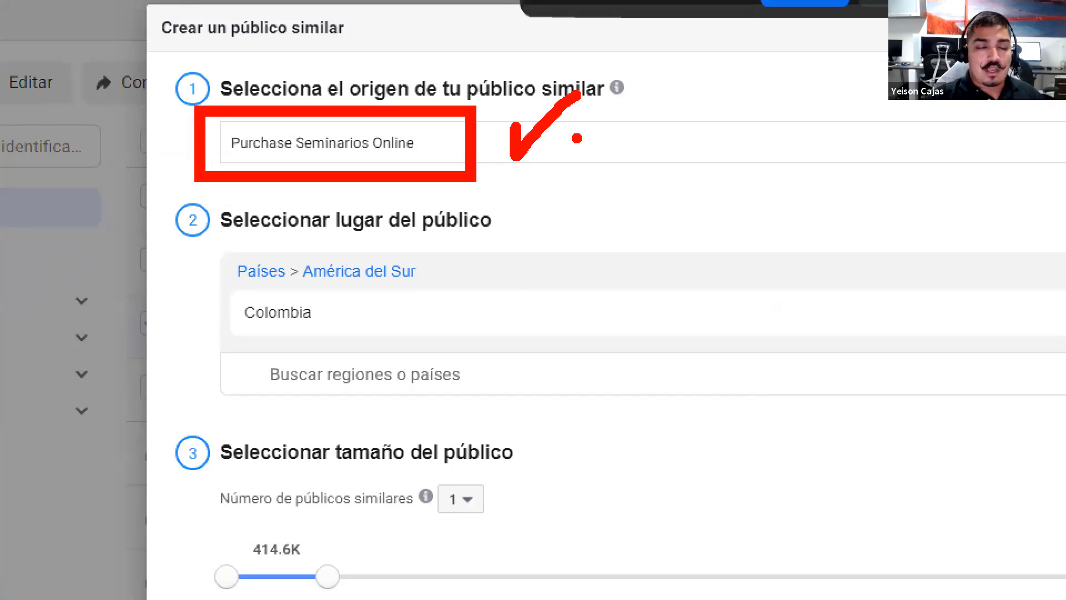
drag(597, 132, 672, 86)
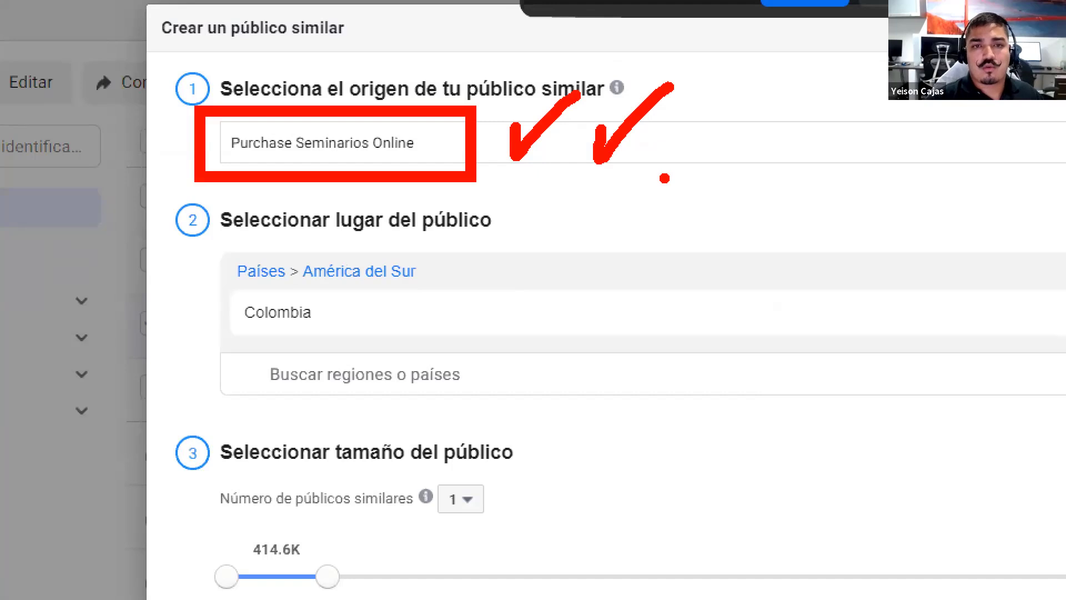
mouse_move(729, 116)
mouse_down()
mouse_move(721, 161)
mouse_move(789, 70)
mouse_up()
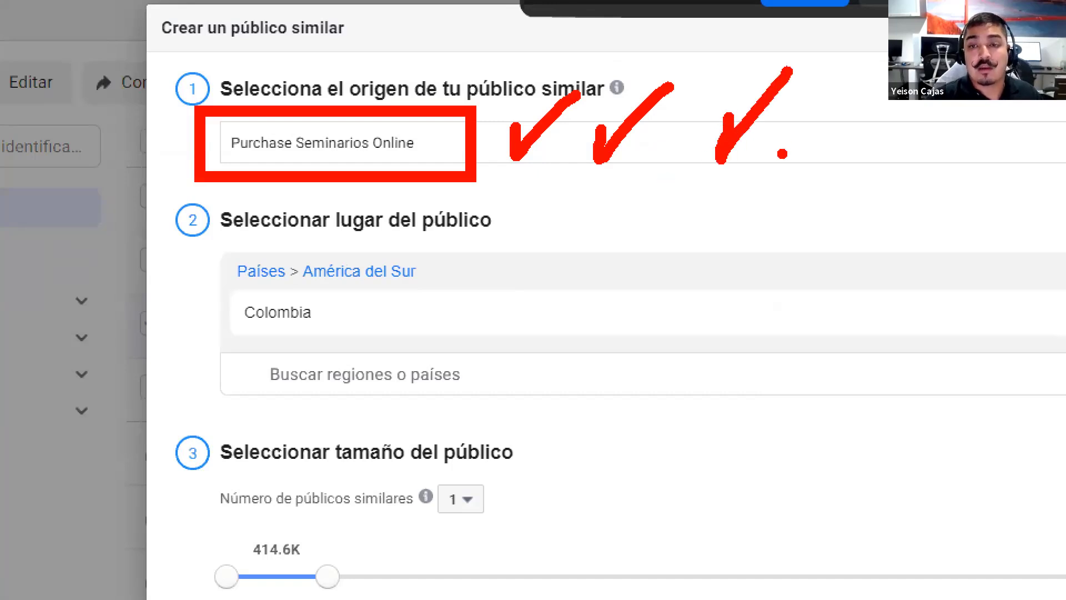
key(Escape)
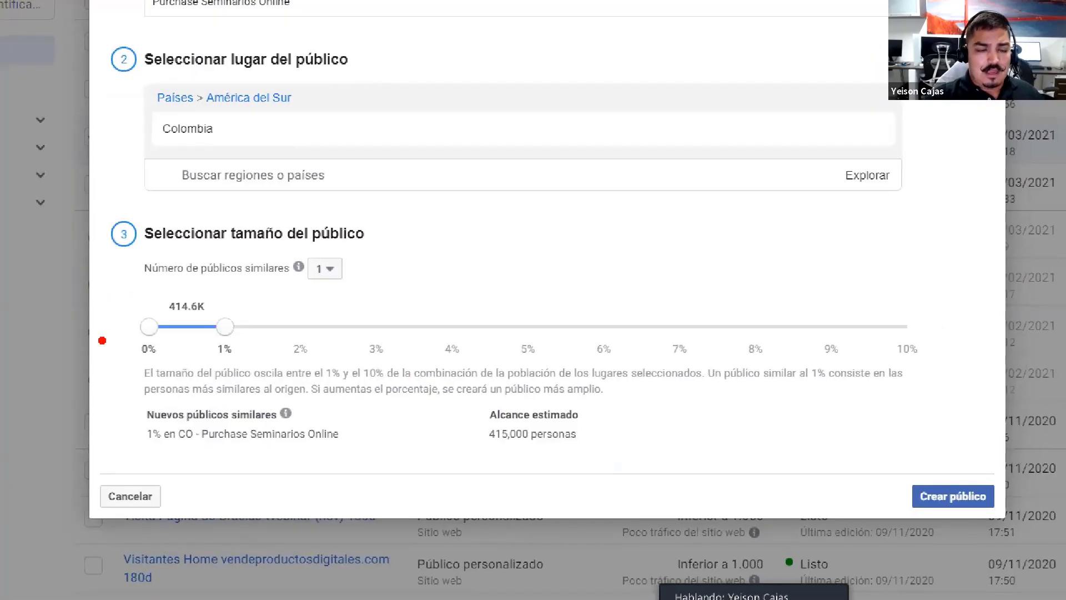
drag(131, 367, 131, 441)
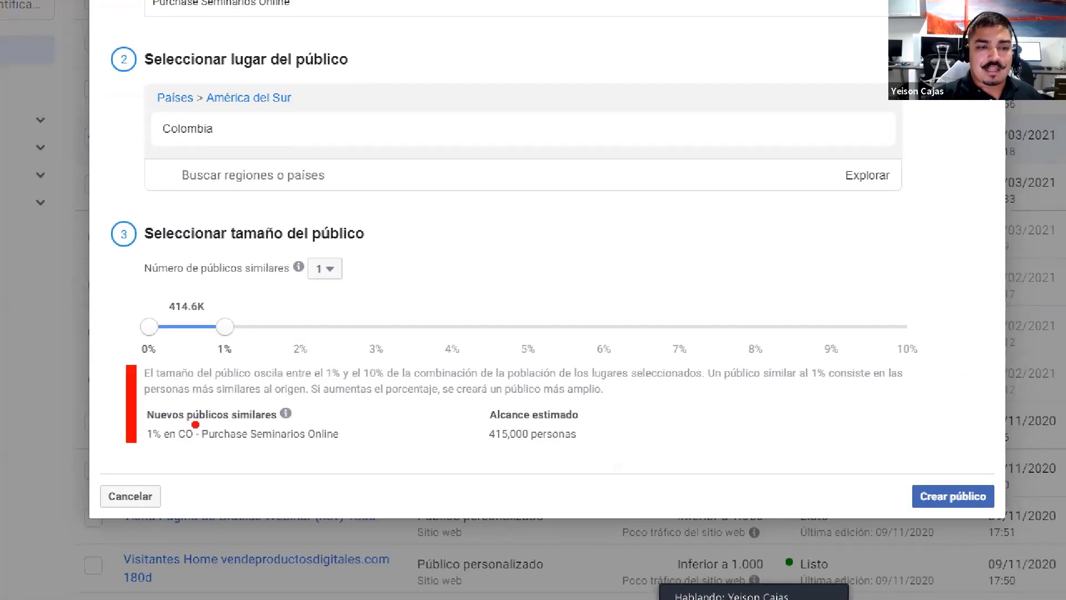
drag(912, 384, 912, 470)
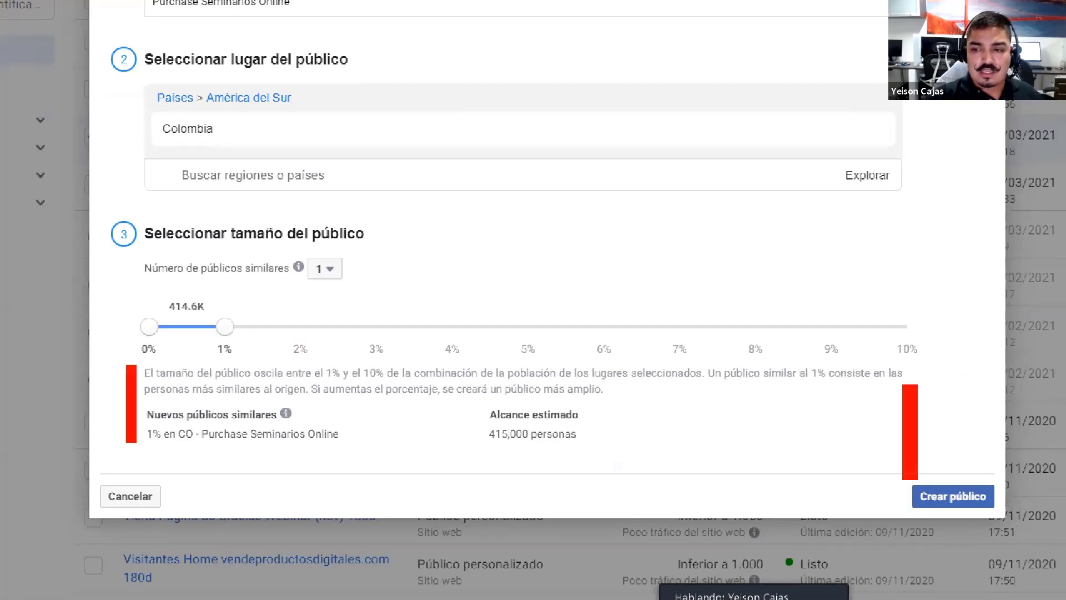
mouse_move(136, 407)
mouse_down()
mouse_move(713, 394)
mouse_move(908, 404)
mouse_up()
drag(117, 453, 127, 484)
drag(225, 442, 226, 481)
drag(122, 471, 222, 456)
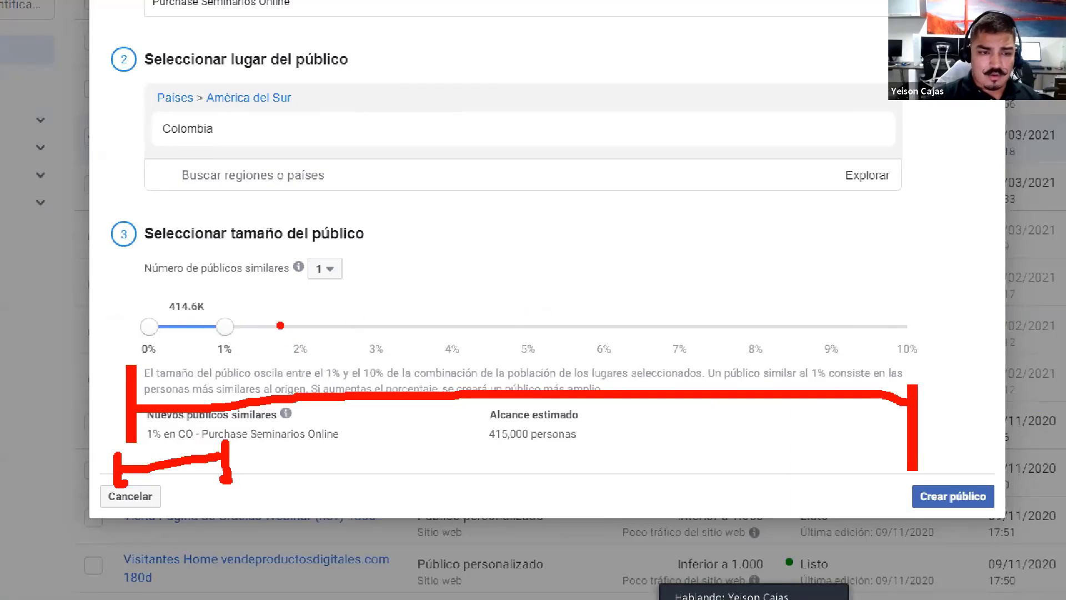
drag(115, 297, 115, 353)
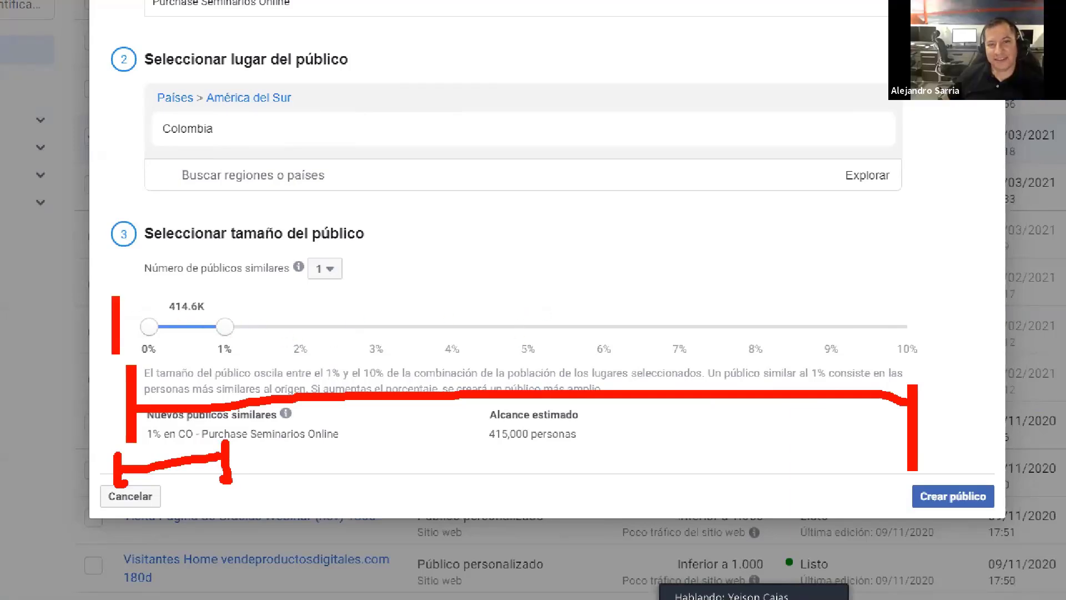
mouse_move(519, 286)
mouse_down()
mouse_move(532, 371)
mouse_move(542, 374)
mouse_up()
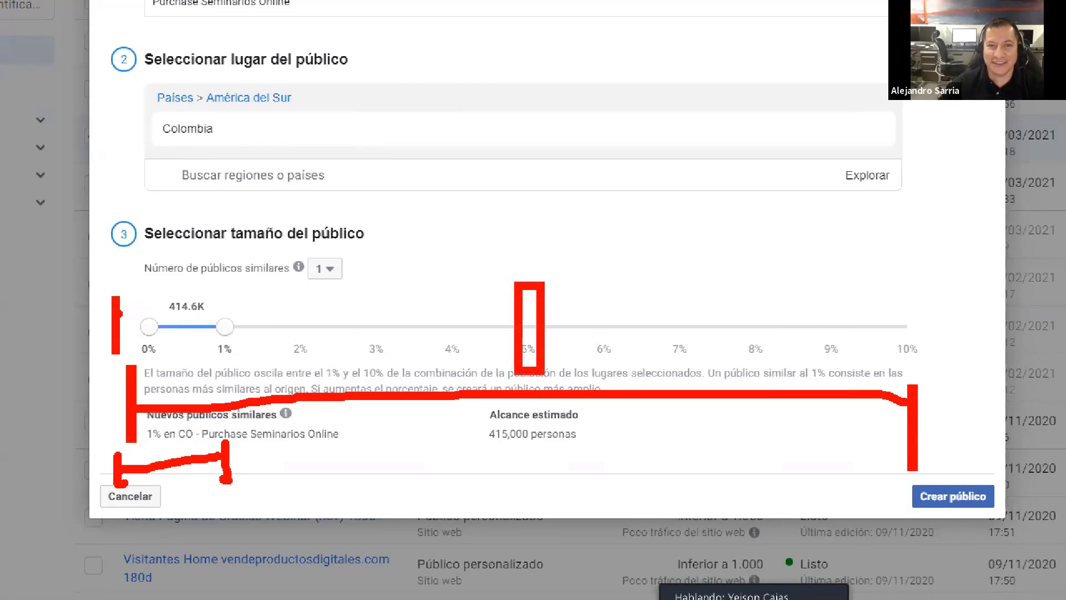
mouse_move(120, 314)
mouse_down()
mouse_move(339, 293)
mouse_move(511, 302)
mouse_up()
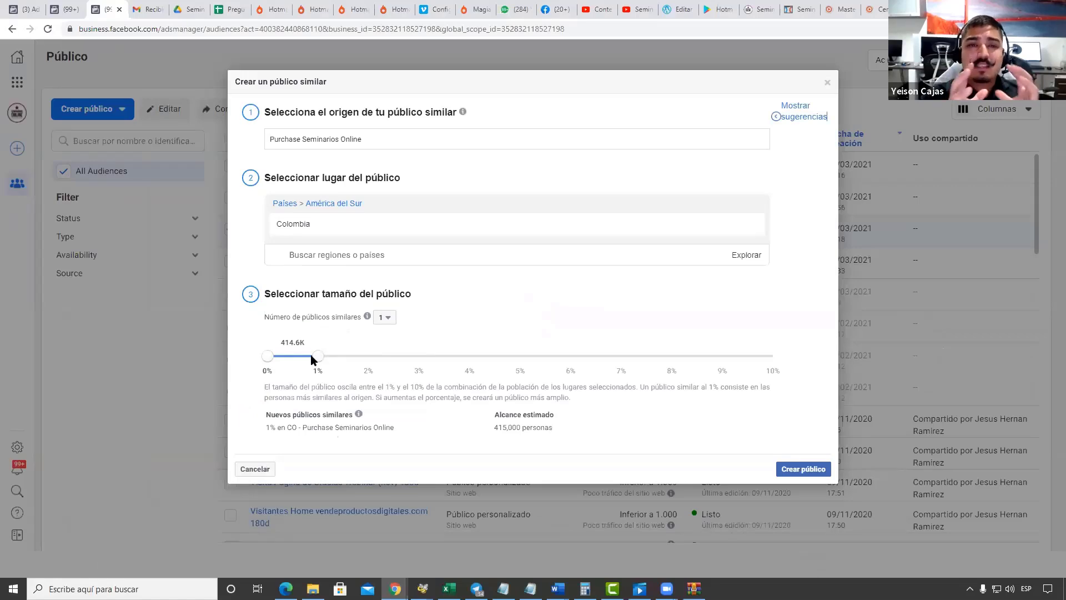
Extend the lookalike audience's size to 10% and reduce it to 5%
drag(314, 358, 777, 357)
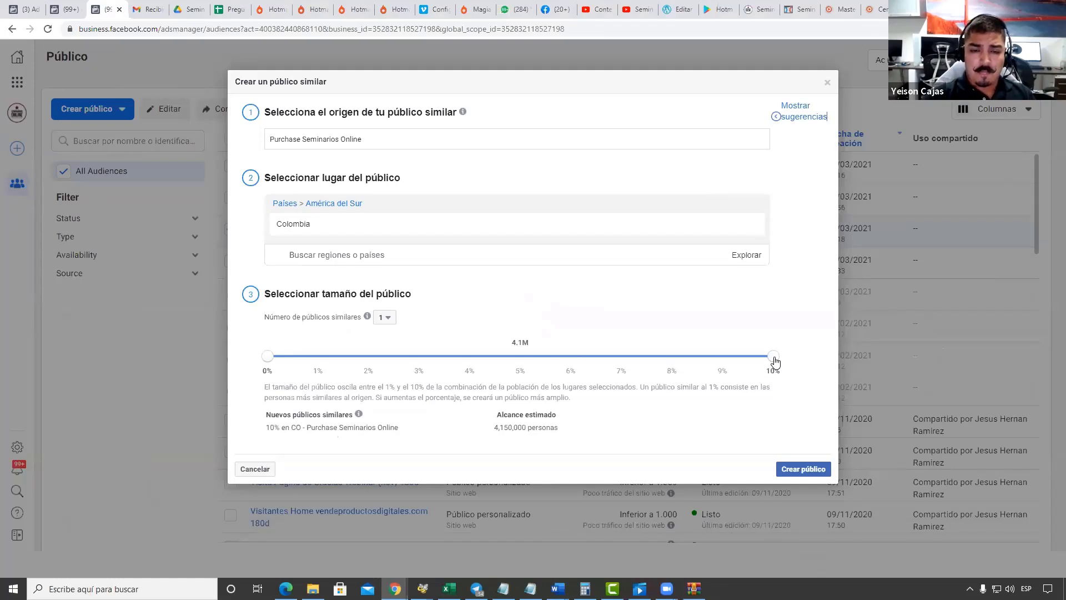
drag(774, 361, 521, 358)
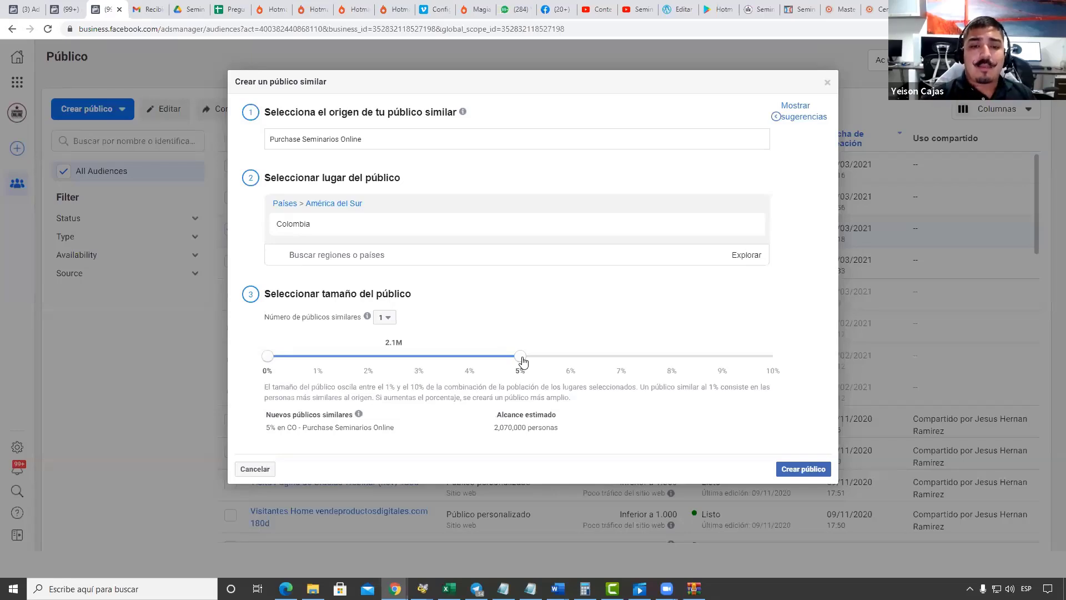
Set the size of the Colombia lookalike audience based on Purchase Seminarios Online to 5% and create it
drag(519, 361, 420, 363)
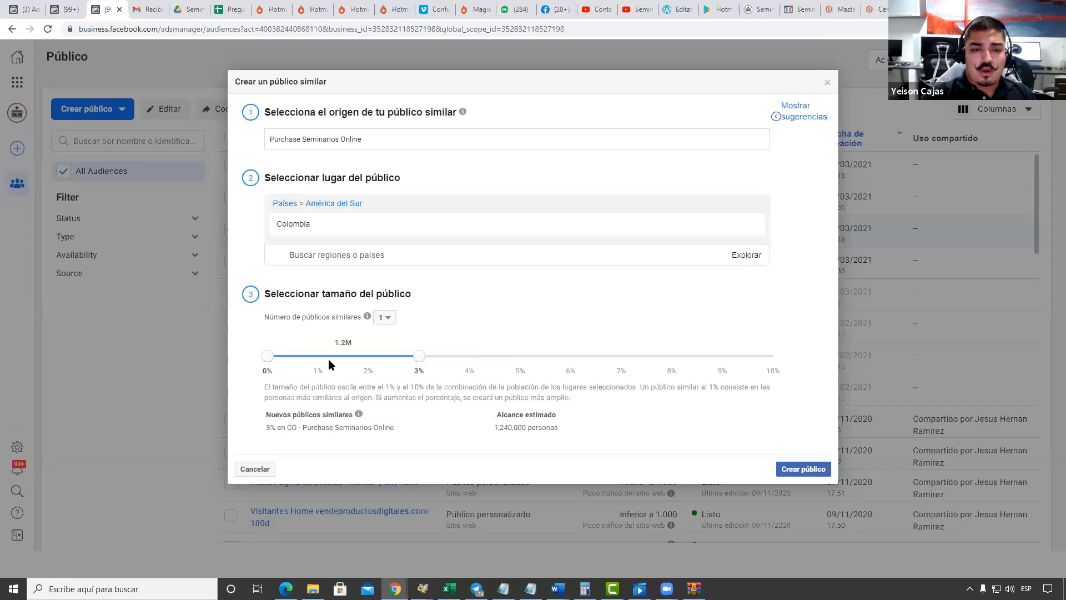
drag(328, 358, 369, 361)
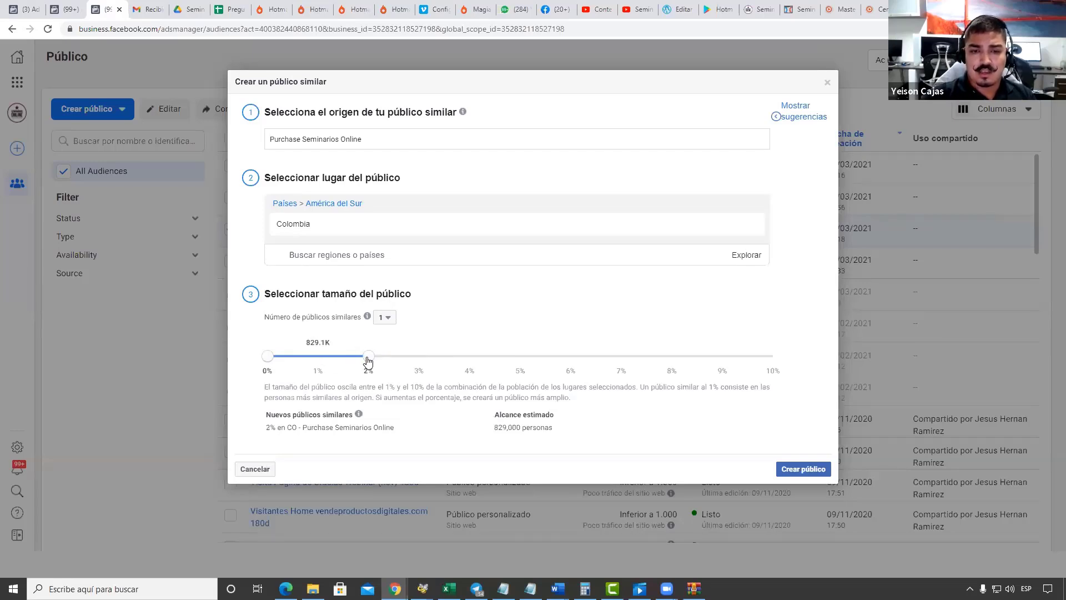
drag(368, 360, 520, 363)
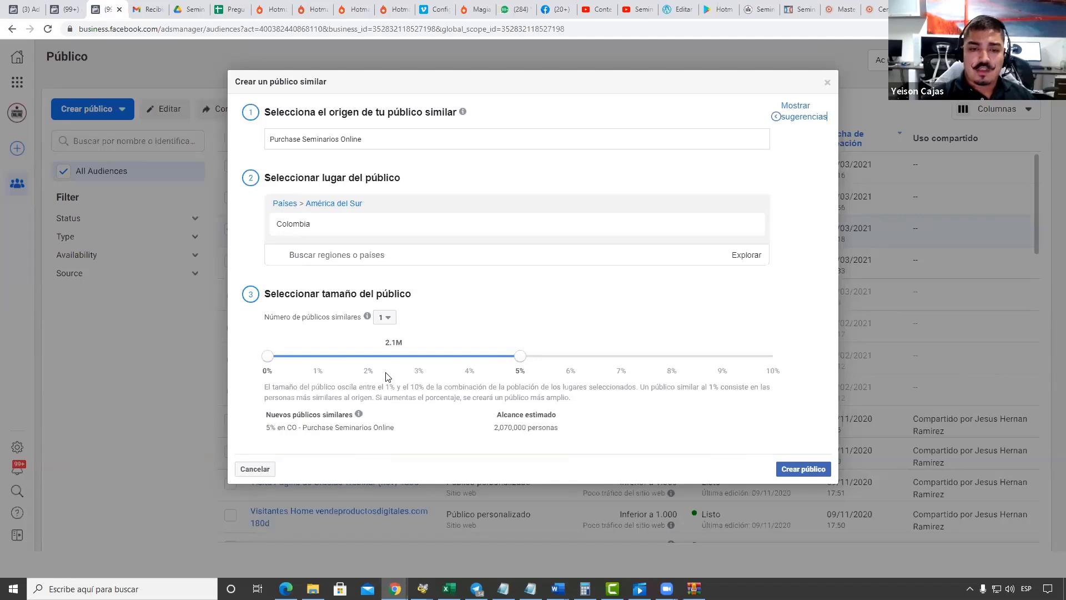
mouse_move(522, 358)
mouse_down()
mouse_move(368, 360)
mouse_move(520, 358)
mouse_up()
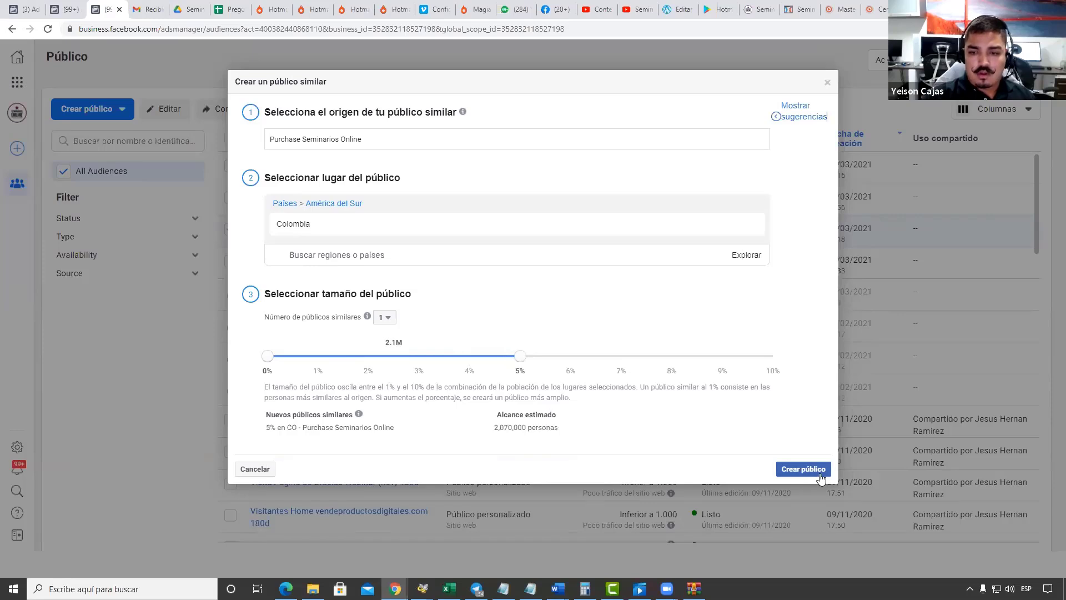
click(819, 473)
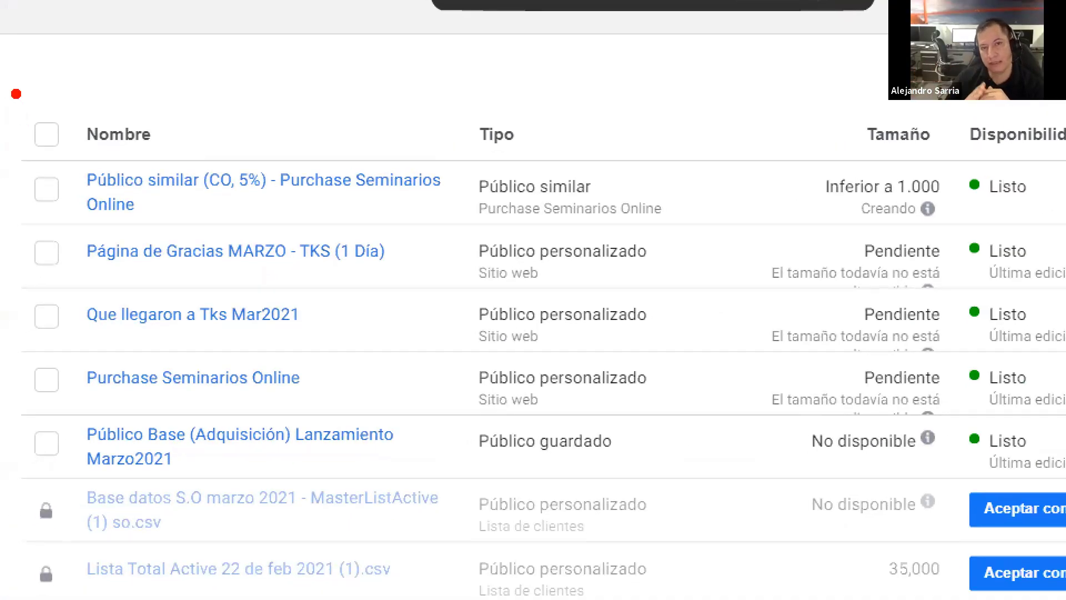
Box the new lookalike audience's row in red and draw a horizontal scale labelled 1 to 10 below it
mouse_move(16, 94)
mouse_down()
mouse_move(751, 218)
mouse_move(958, 217)
mouse_move(949, 231)
mouse_up()
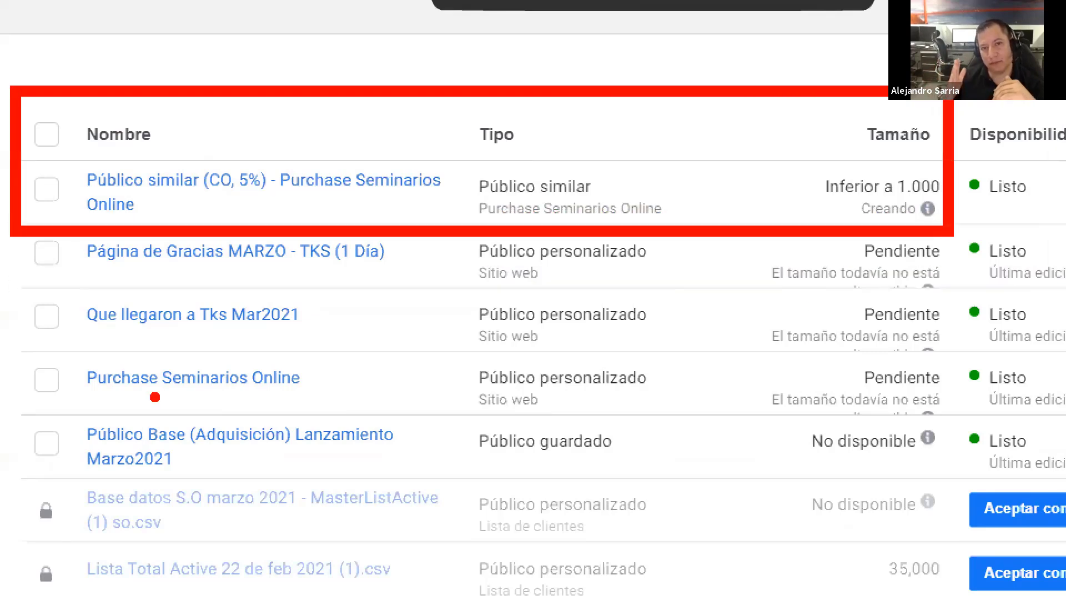
mouse_move(72, 257)
mouse_down()
mouse_move(85, 380)
mouse_move(84, 360)
mouse_move(54, 387)
mouse_move(68, 438)
mouse_up()
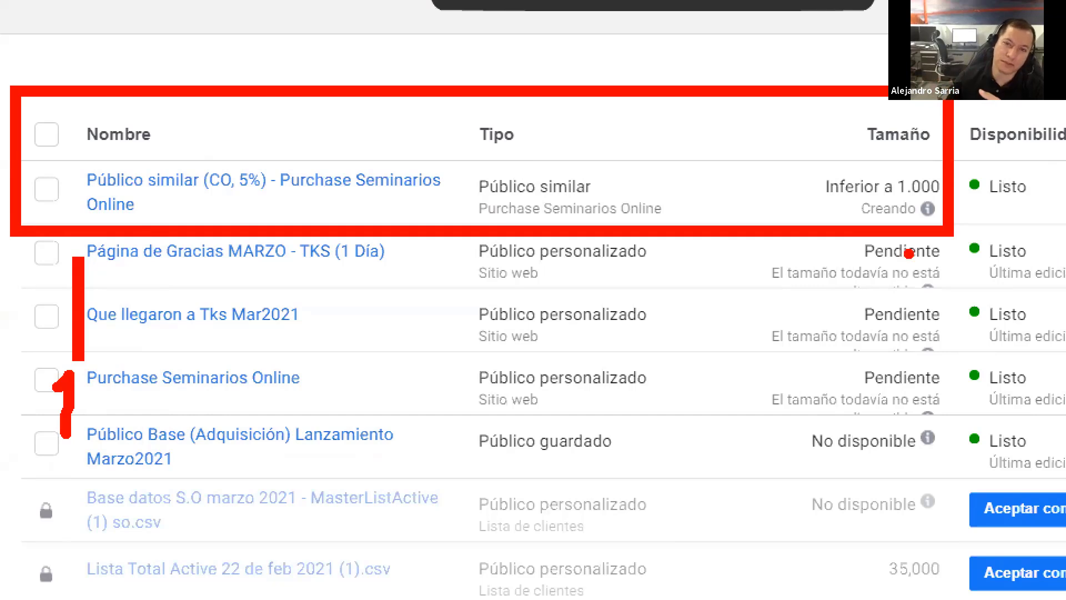
mouse_move(915, 249)
mouse_down()
mouse_move(916, 350)
mouse_move(889, 380)
mouse_move(900, 384)
mouse_move(899, 429)
mouse_up()
mouse_move(939, 376)
mouse_down()
mouse_move(924, 404)
mouse_move(971, 375)
mouse_move(939, 372)
mouse_up()
drag(83, 300, 914, 303)
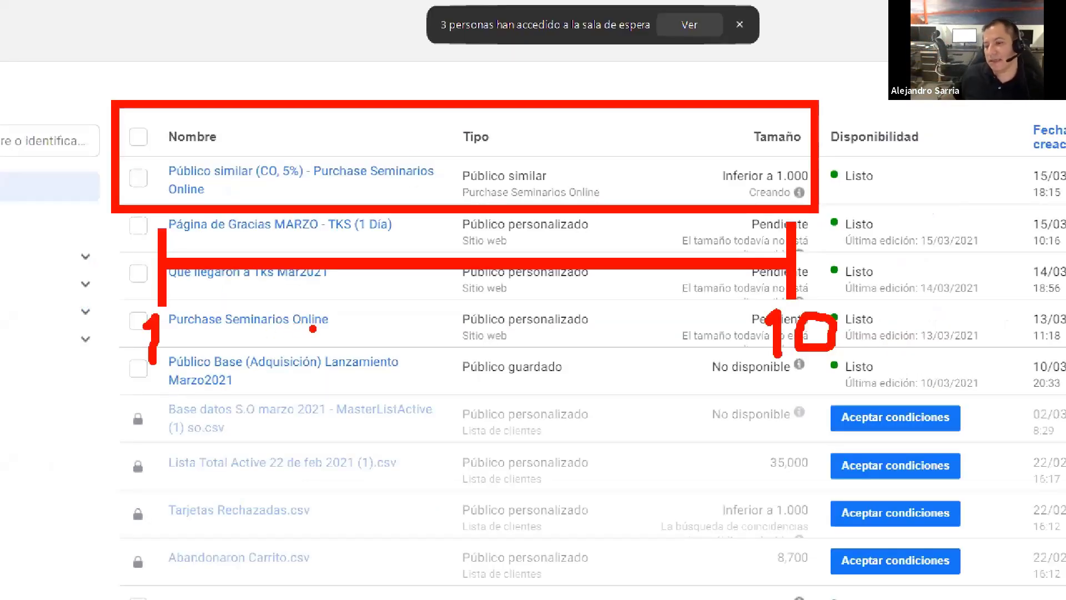
Draw a second horizontal range line with vertical end bars below the 1-to-10 scale
drag(158, 403, 160, 471)
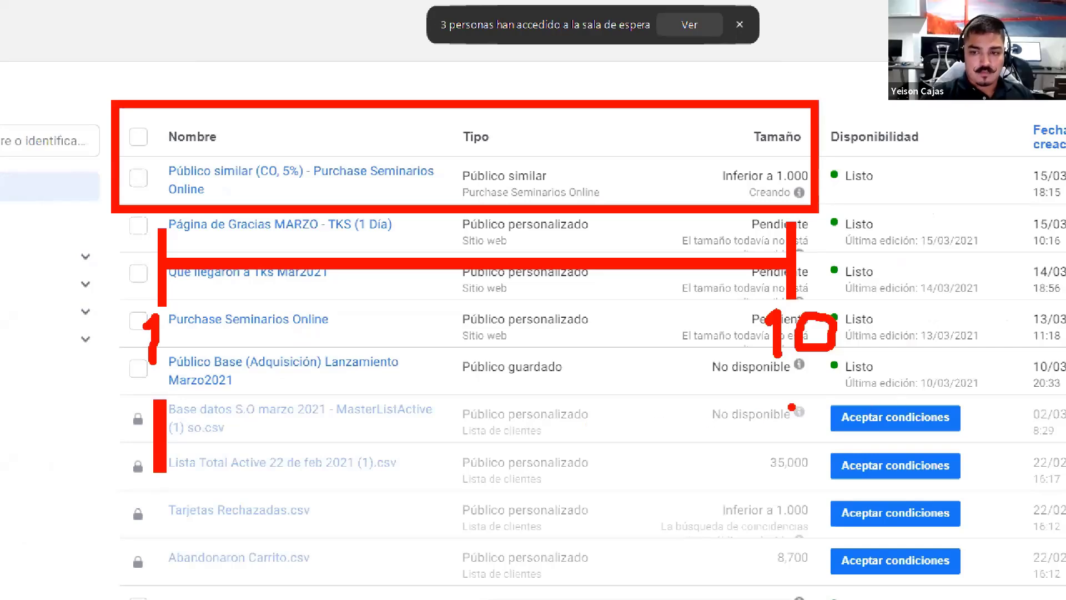
drag(789, 403, 788, 478)
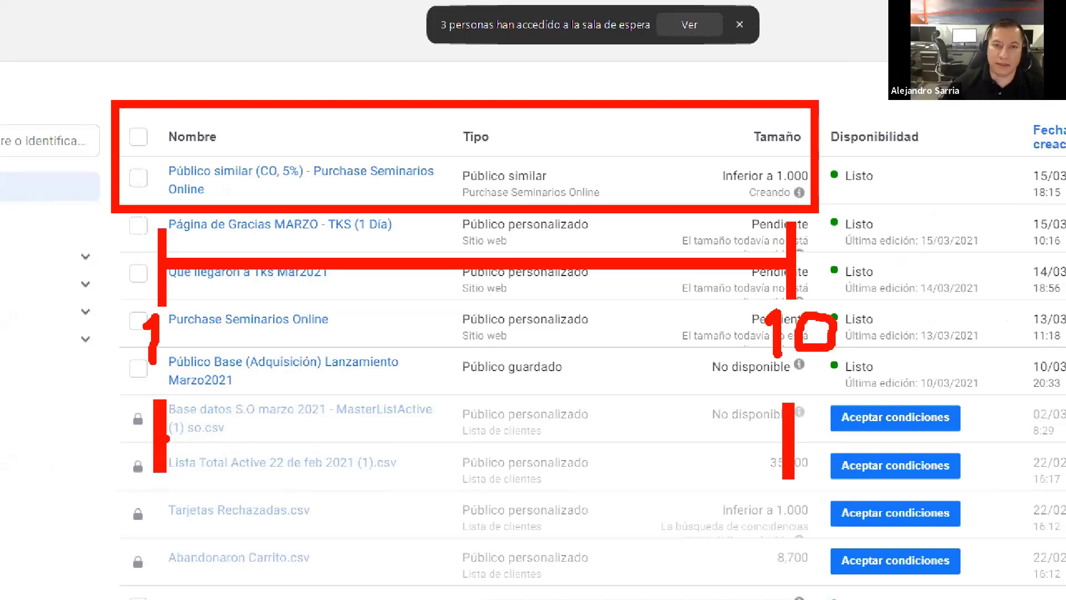
drag(165, 438, 784, 440)
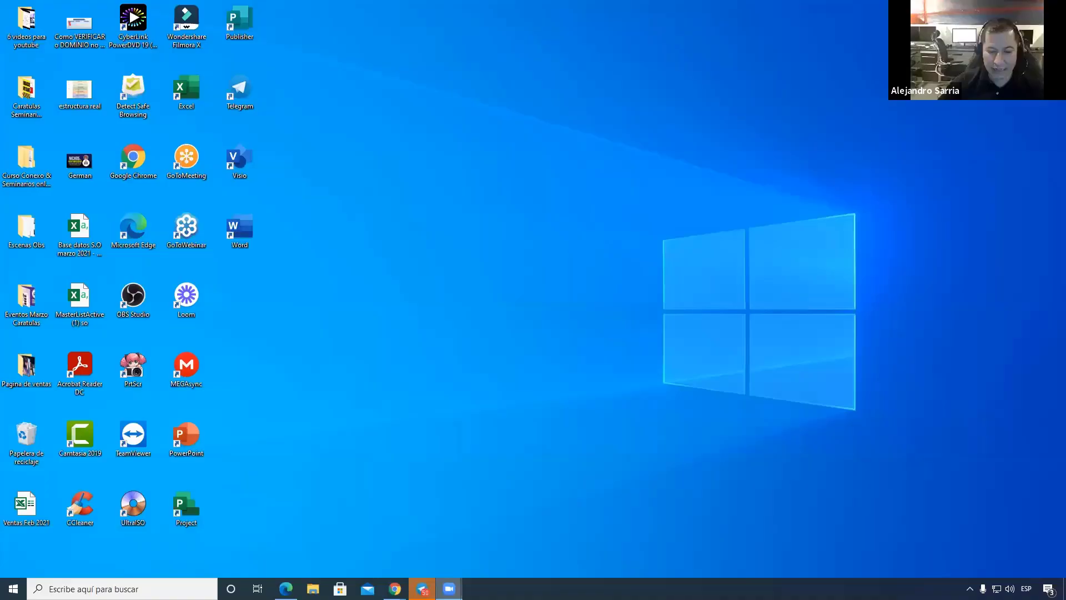
Switch to Telegram and look through the Seminarios.Online Hotmart Black channel's posts back to the 13 March sales report with its payment link
key(alt+Tab)
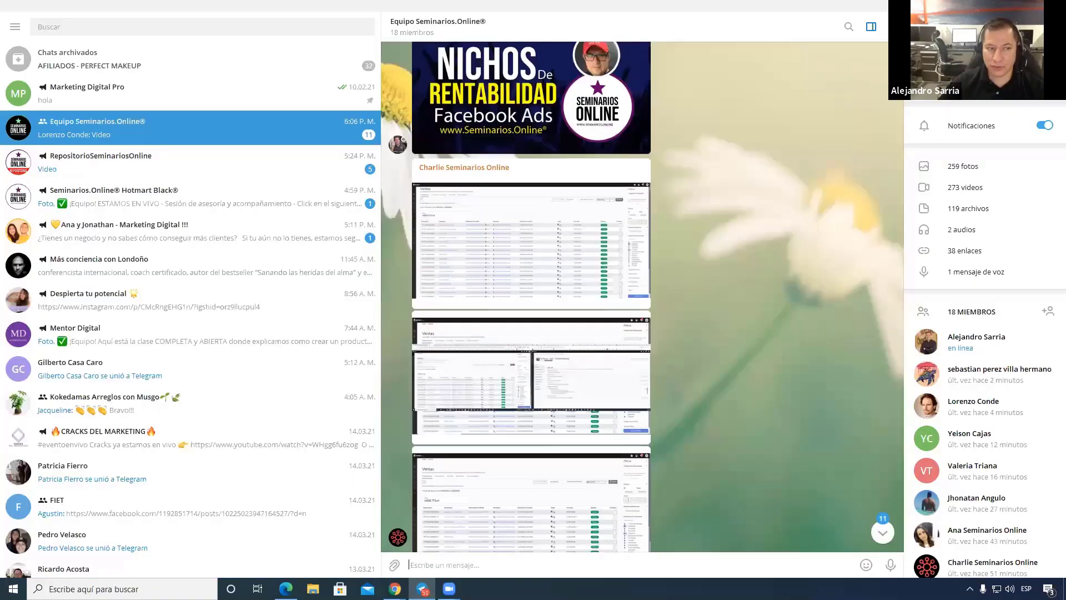
click(220, 200)
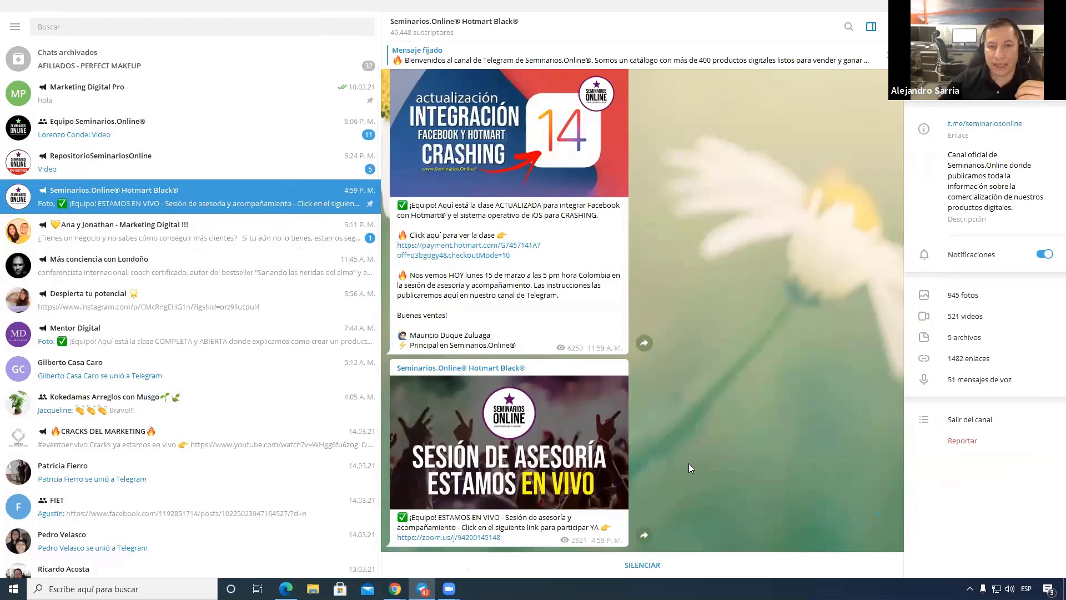
scroll(699, 457, up, 6)
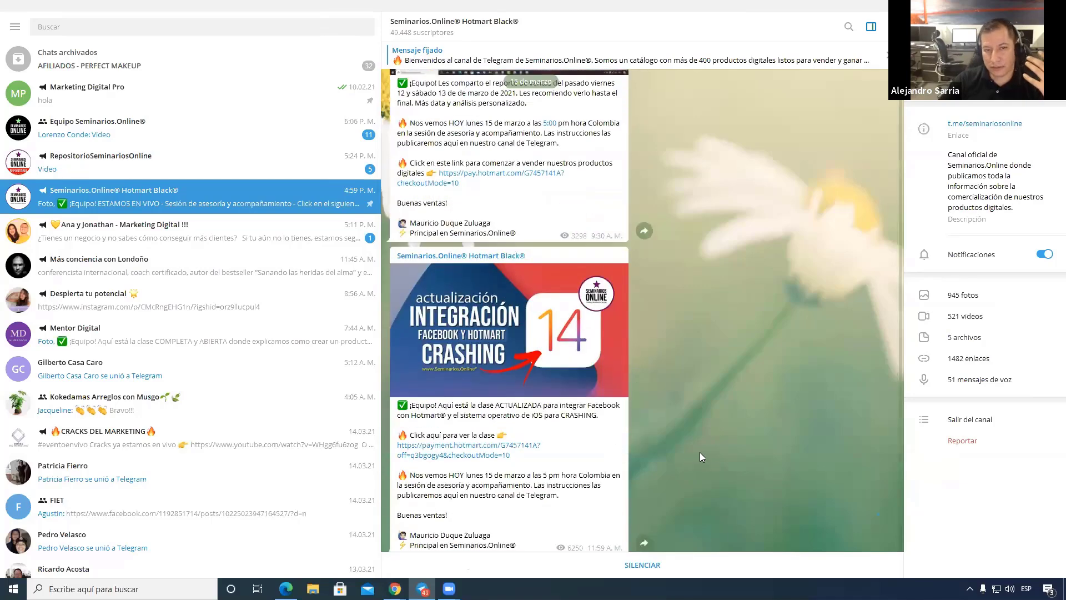
scroll(700, 452, up, 2)
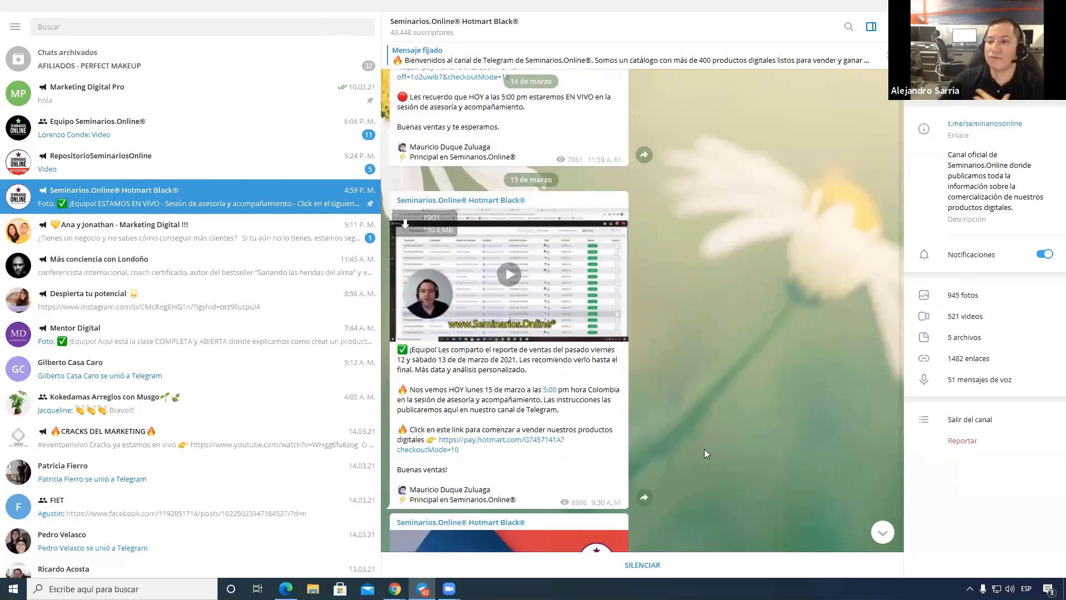
scroll(717, 414, down, 2)
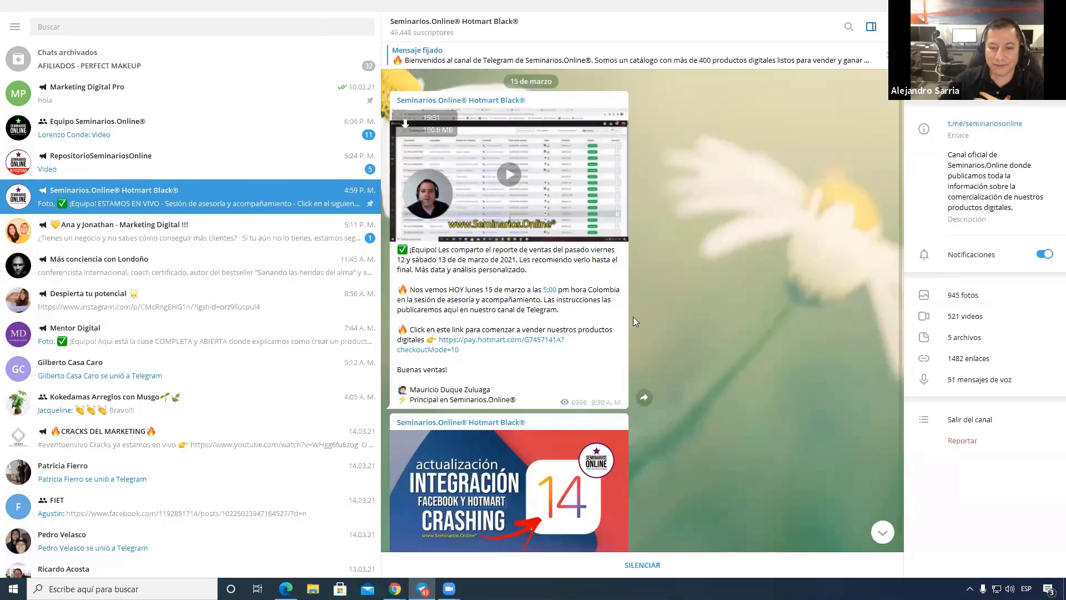
scroll(574, 350, down, 7)
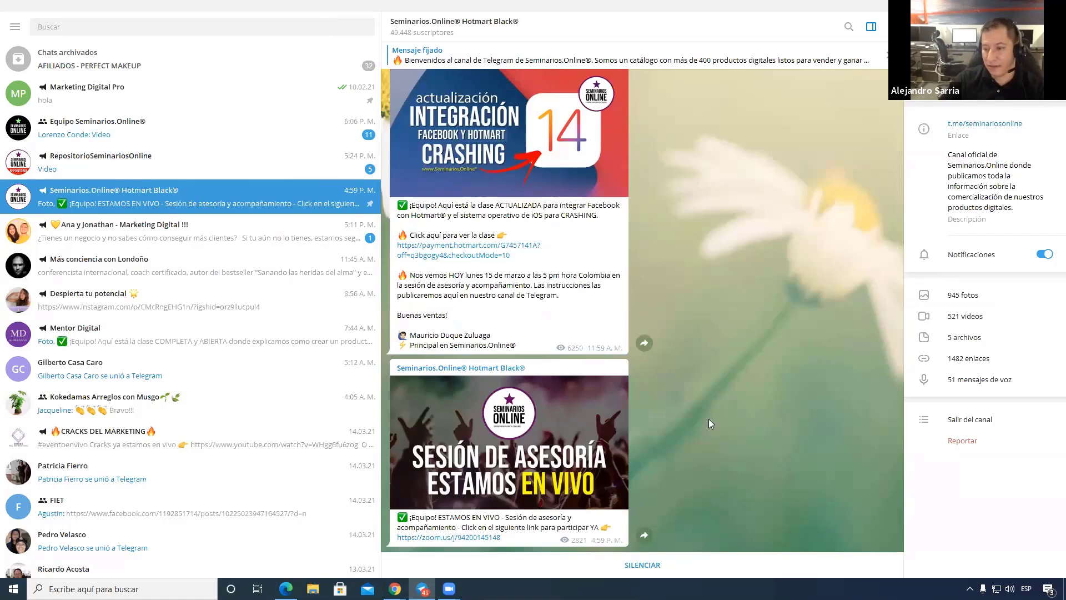
scroll(538, 349, up, 5)
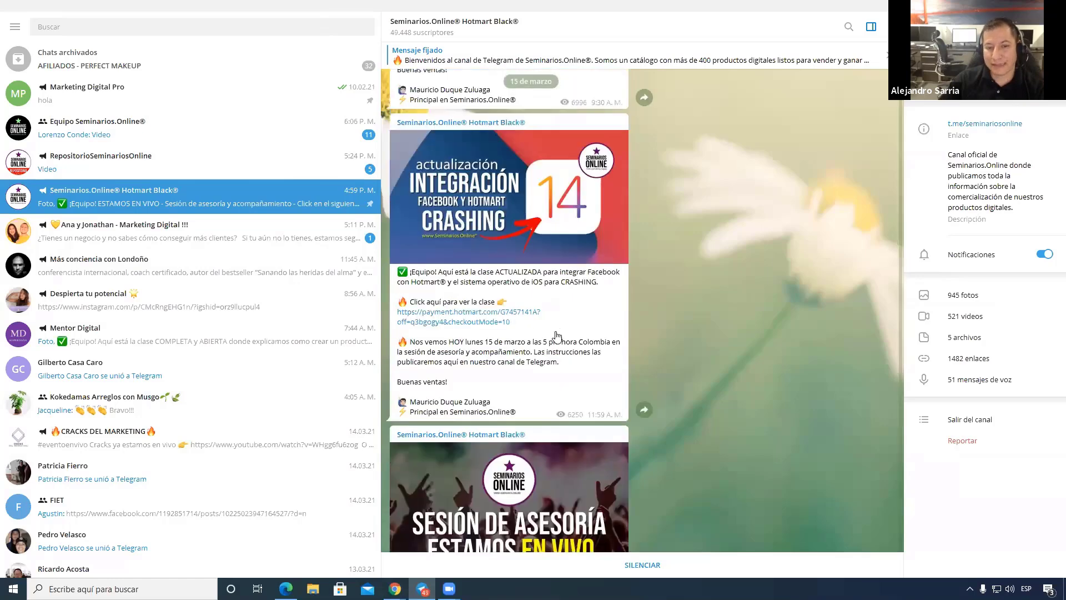
scroll(610, 339, up, 4)
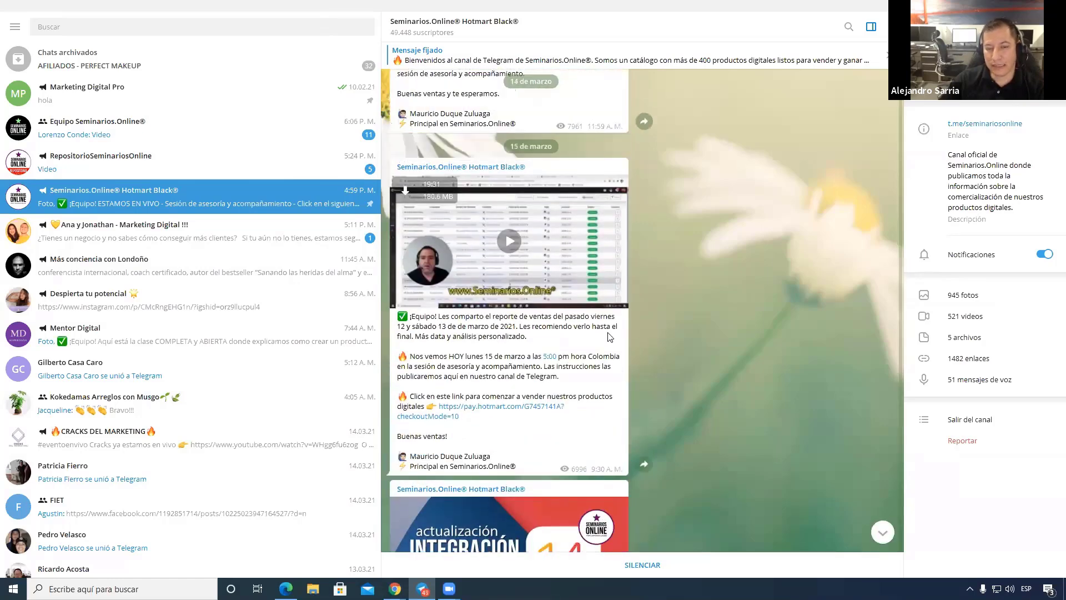
scroll(610, 341, up, 7)
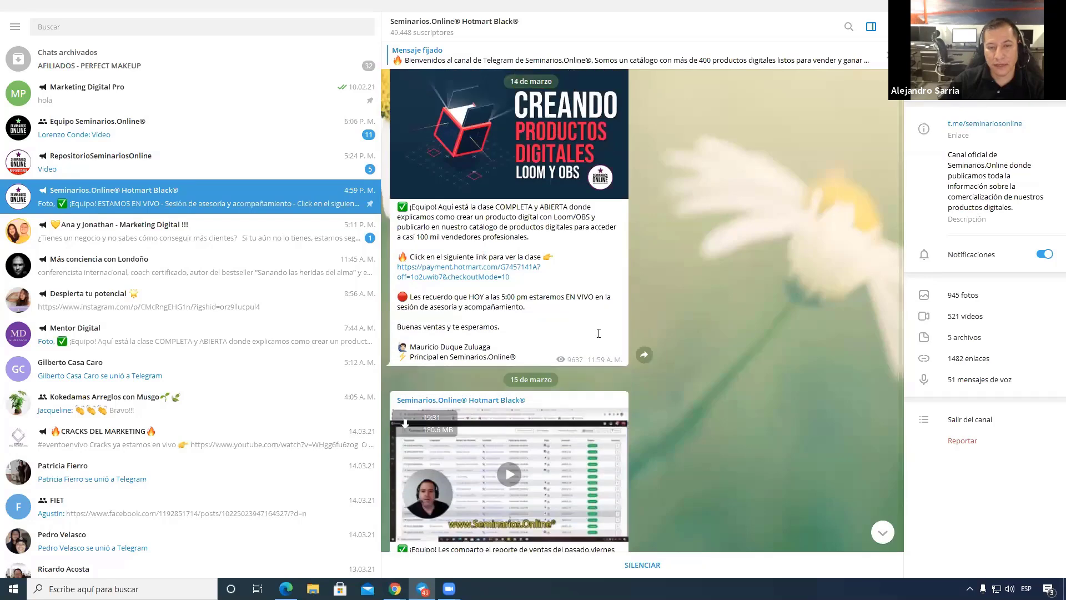
scroll(599, 336, up, 8)
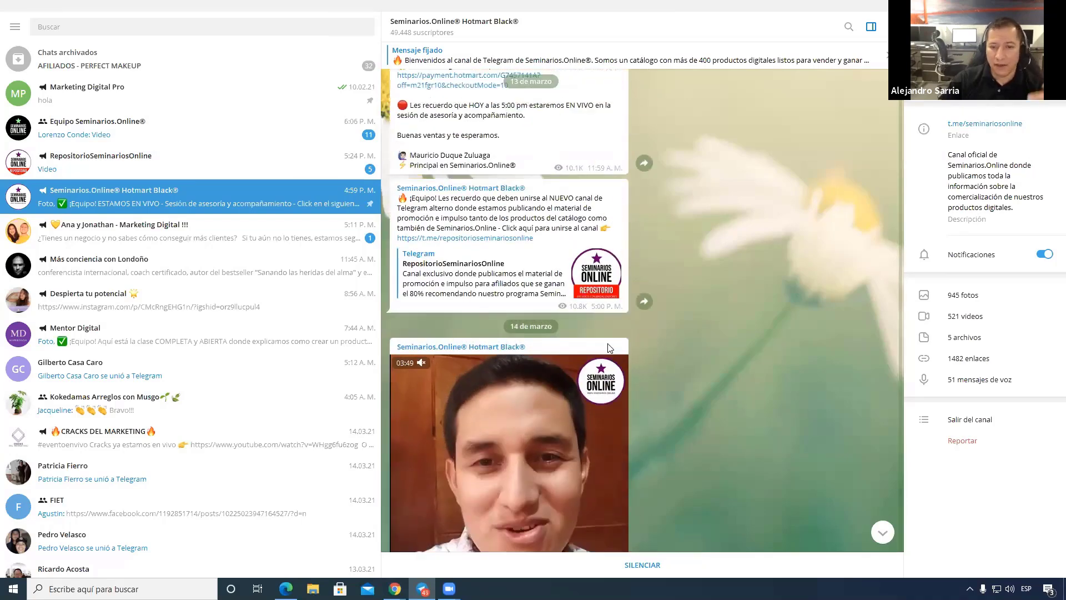
scroll(577, 289, up, 10)
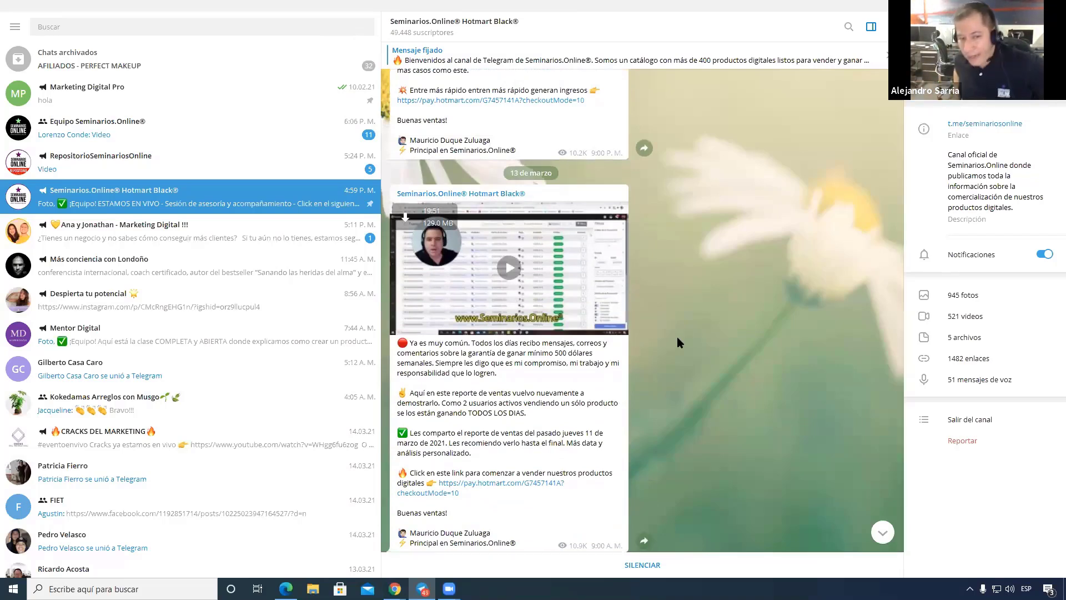
scroll(677, 337, down, 2)
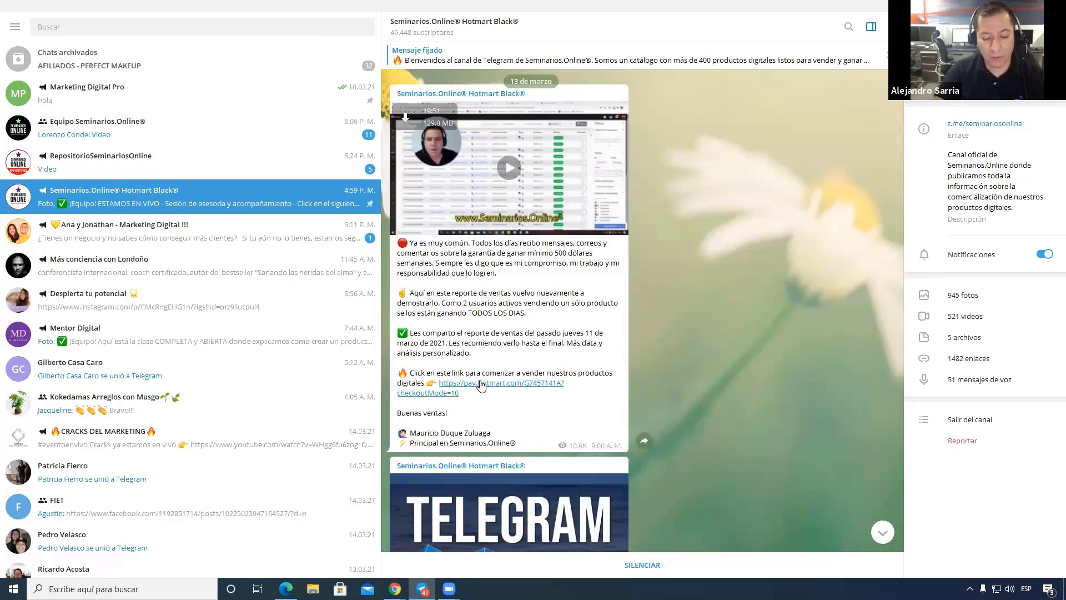
Return to the Seminarios.Online Hotmart Black channel and run ZoomIt.exe from the ZoomIt archive, leaving the archive window minimised
key(ctrl+1)
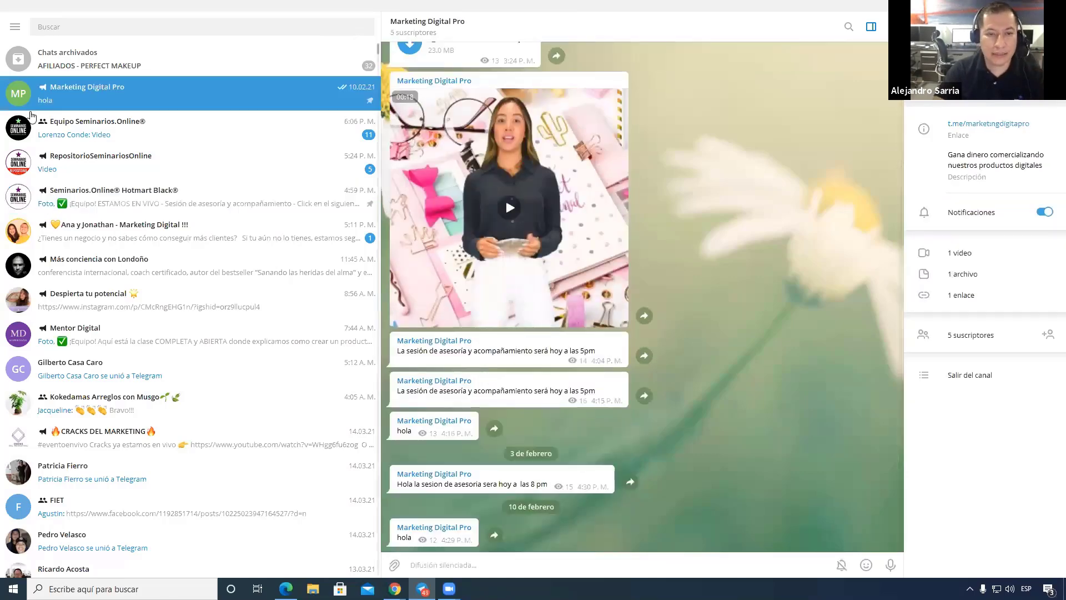
click(128, 193)
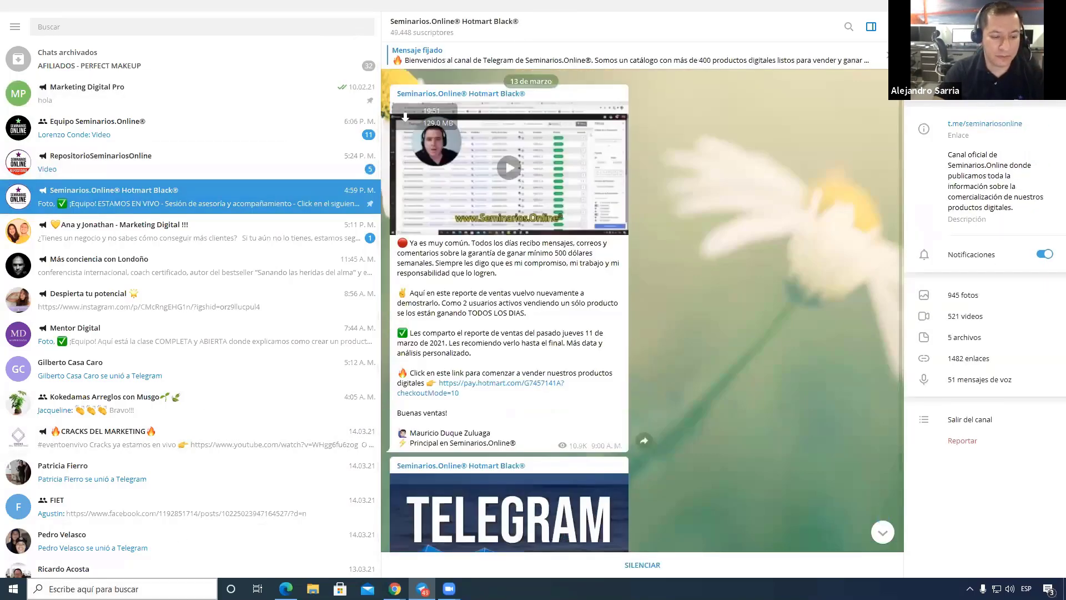
click(122, 589)
text(zoomit)
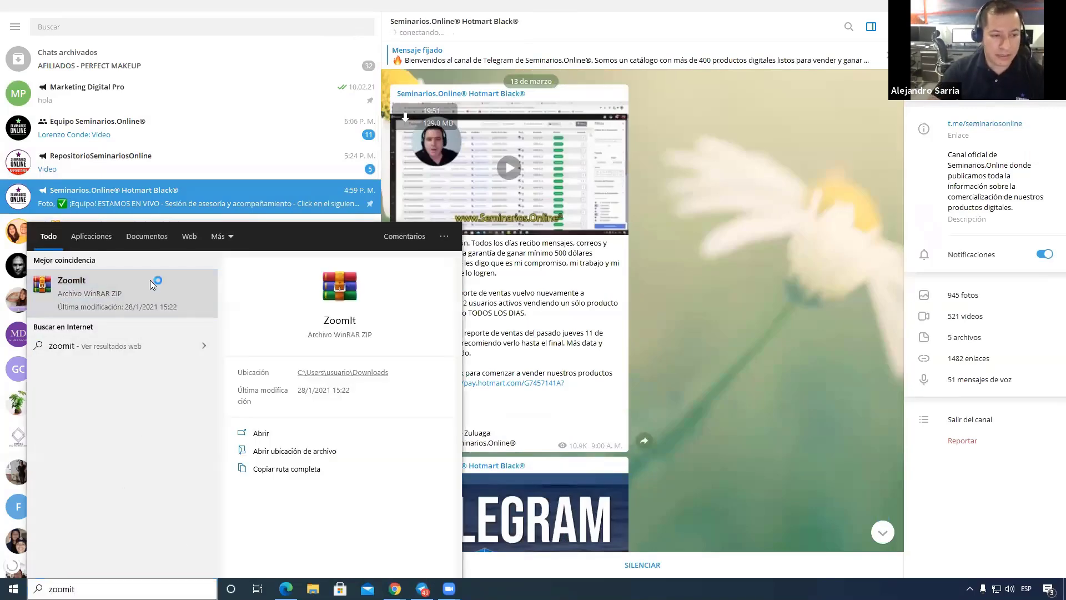
click(150, 285)
click(143, 224)
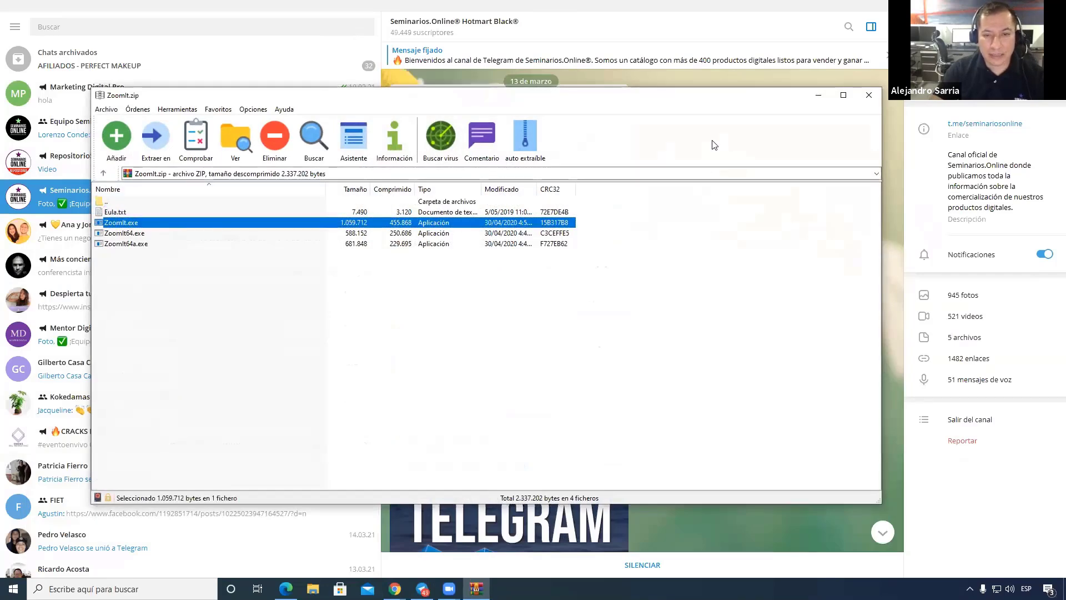
click(818, 96)
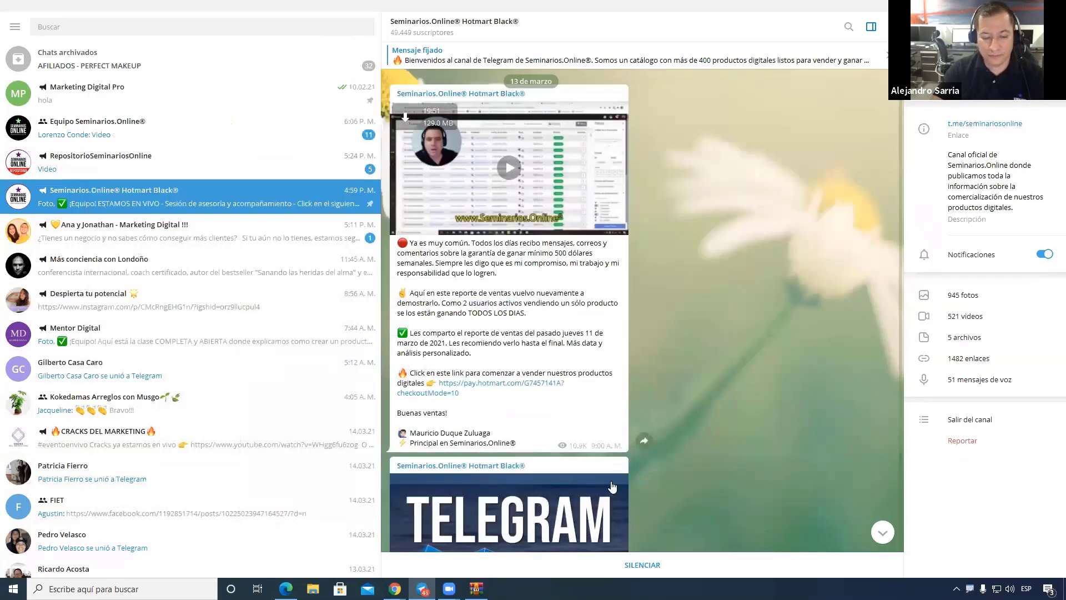
Magnify the 13 March post, circle its Hotmart payment link and underline the pay.hotmart.com part, ending the magnified view
key(ctrl+1)
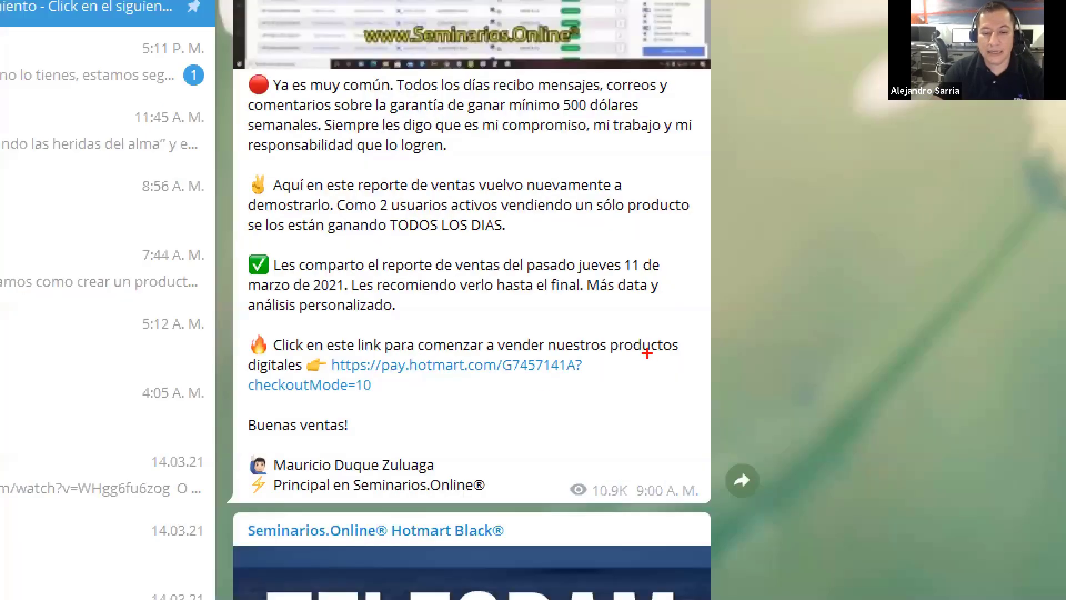
drag(597, 377, 510, 367)
mouse_move(473, 335)
mouse_down()
mouse_move(394, 391)
mouse_move(498, 376)
mouse_up()
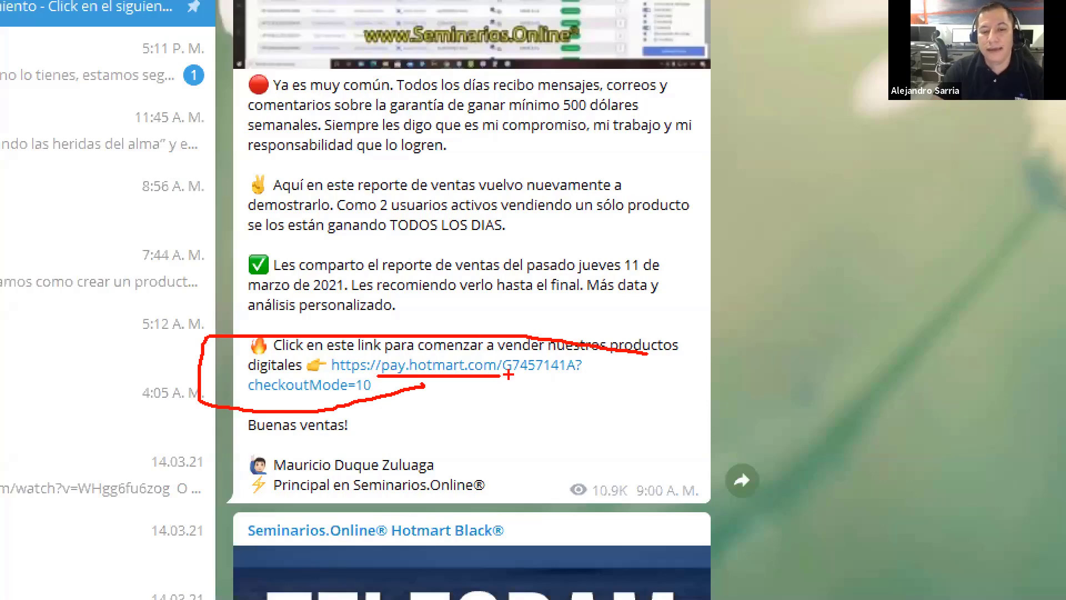
key(Escape)
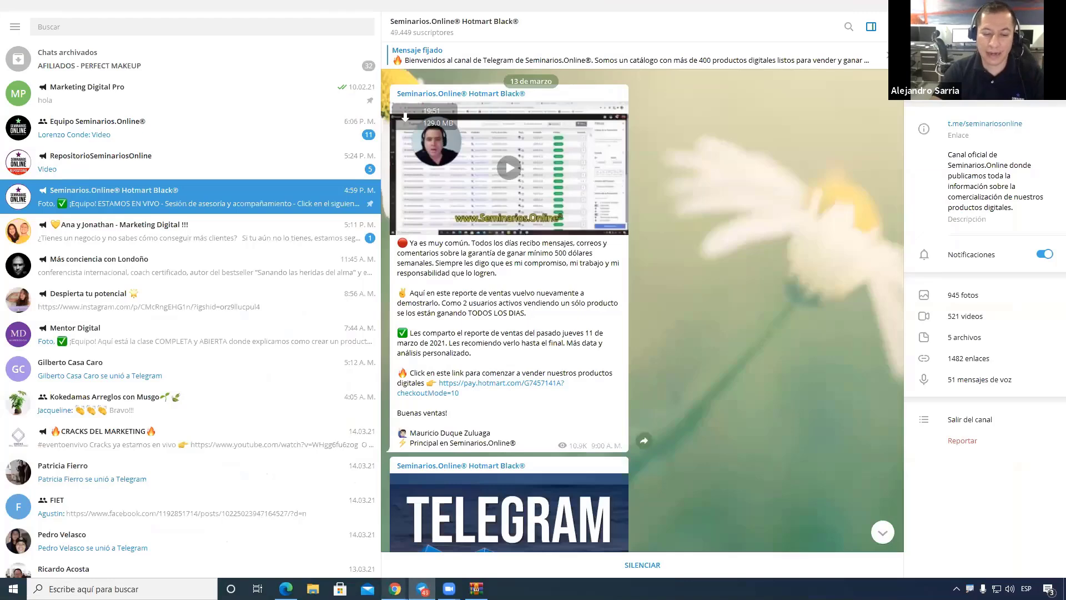
Switch to Chrome, open the Seminarios.Online MEGAPACK promotion links on Hotmart, and circle the magnified external product page link in red
mouse_move(395, 589)
click(341, 549)
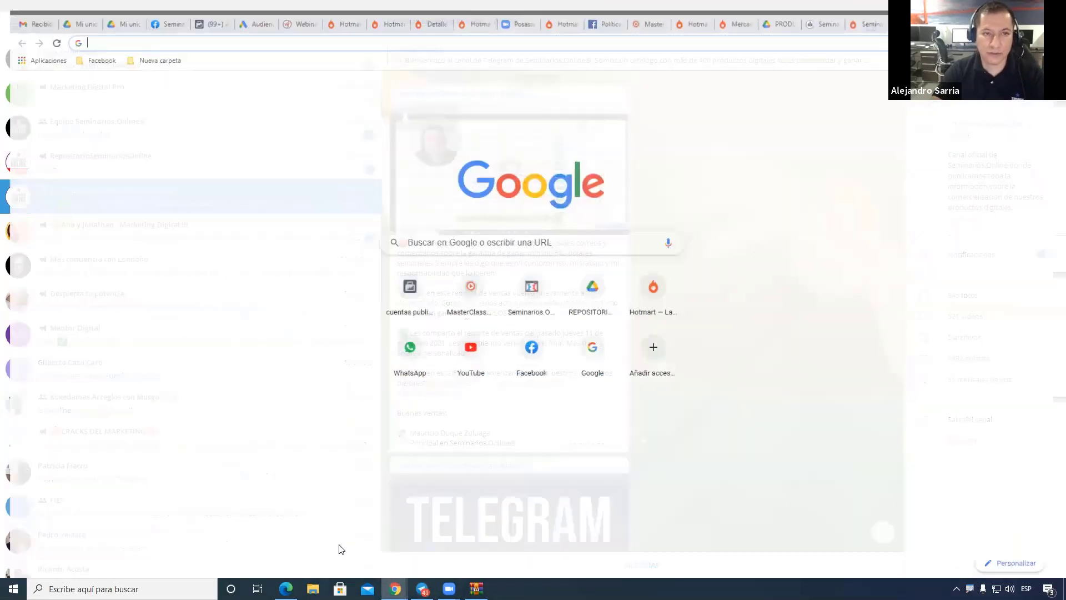
click(393, 7)
scroll(162, 235, down, 1)
click(136, 240)
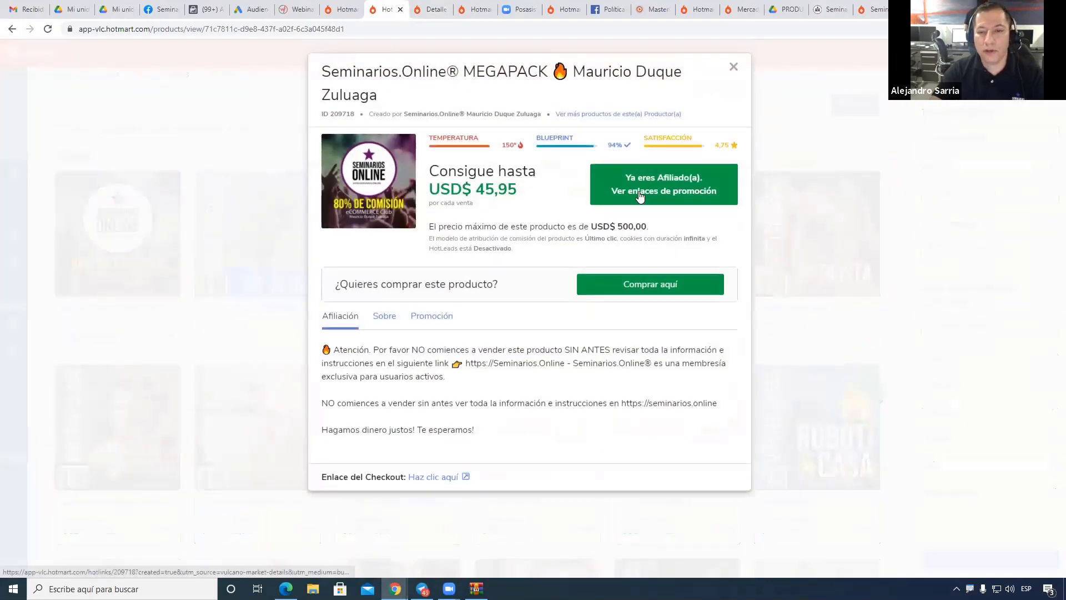
click(640, 195)
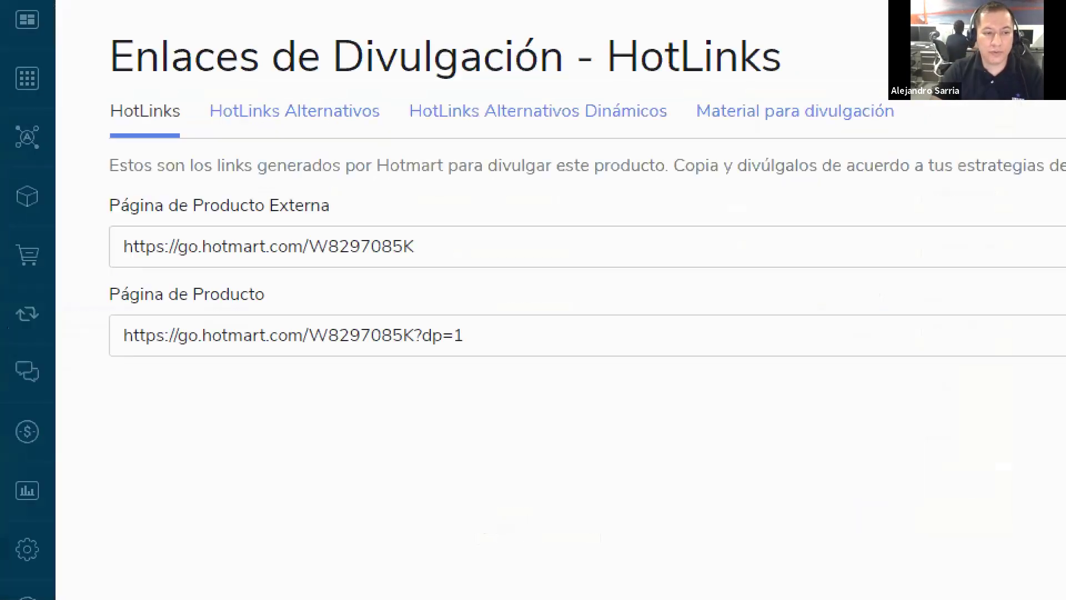
mouse_move(245, 212)
mouse_down()
mouse_move(108, 210)
mouse_move(180, 305)
mouse_move(508, 212)
mouse_move(195, 198)
mouse_up()
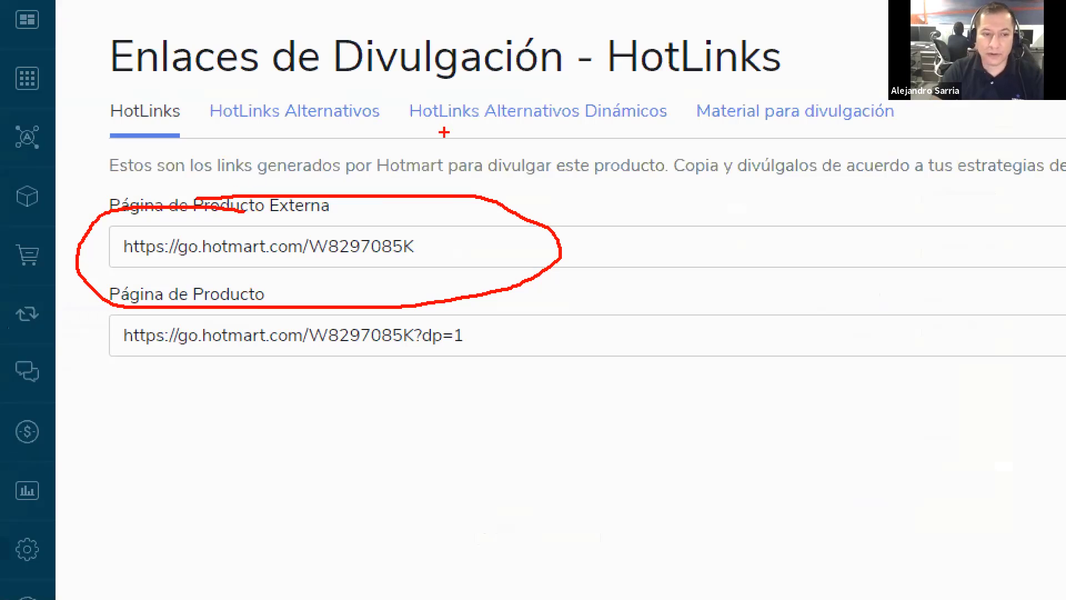
Add a red stroke beside the circled external product page link and open go.hotmart.com/W8297085K in a new browser tab
drag(445, 133, 351, 200)
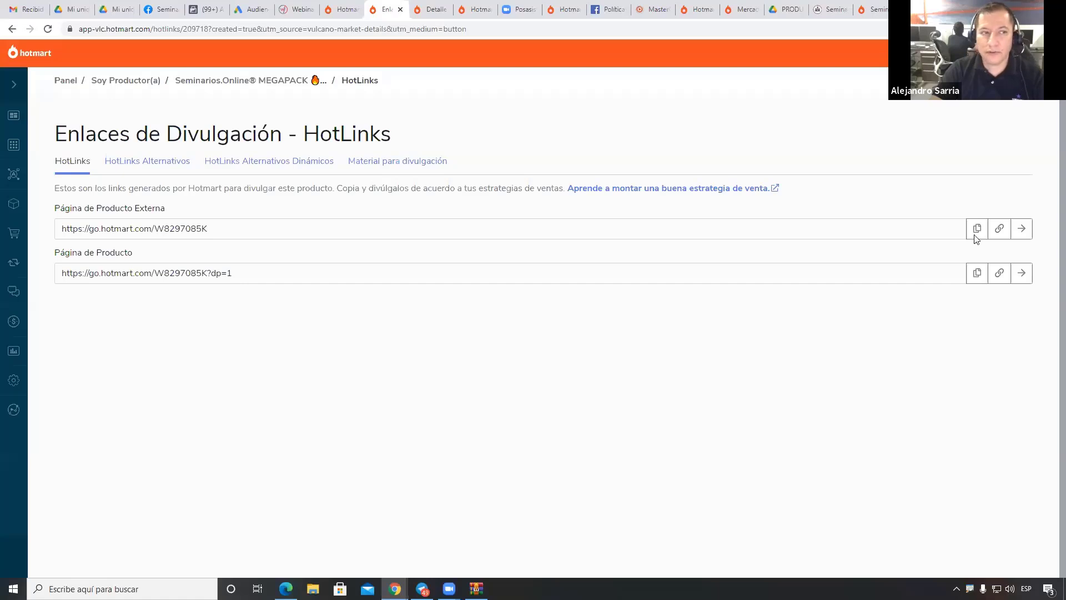
key(ctrl+t)
text(go.hotmart.com/W8297085K)
key(Return)
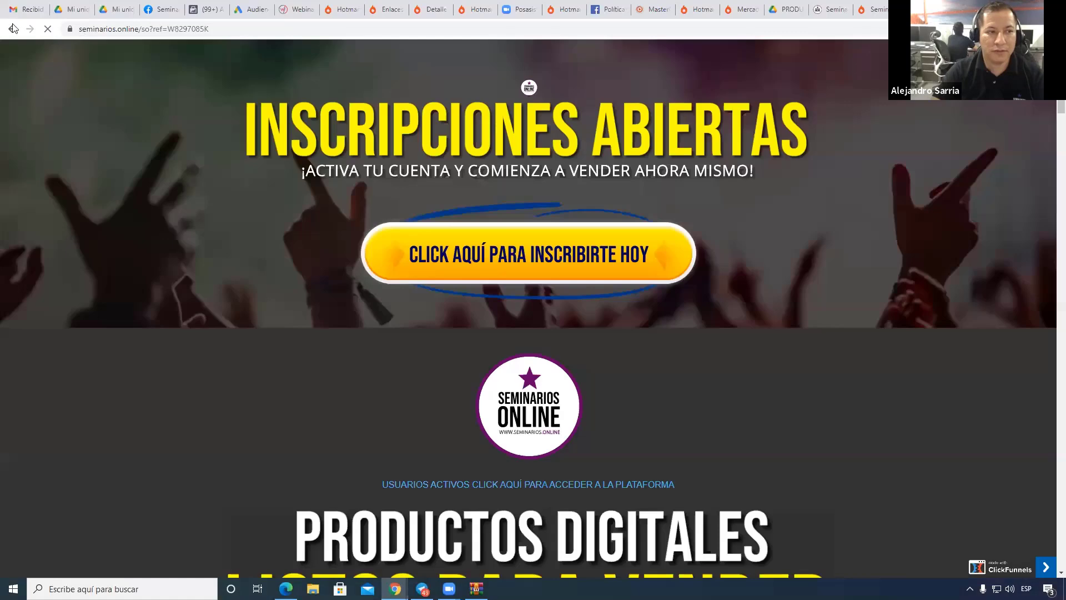
click(12, 30)
click(216, 25)
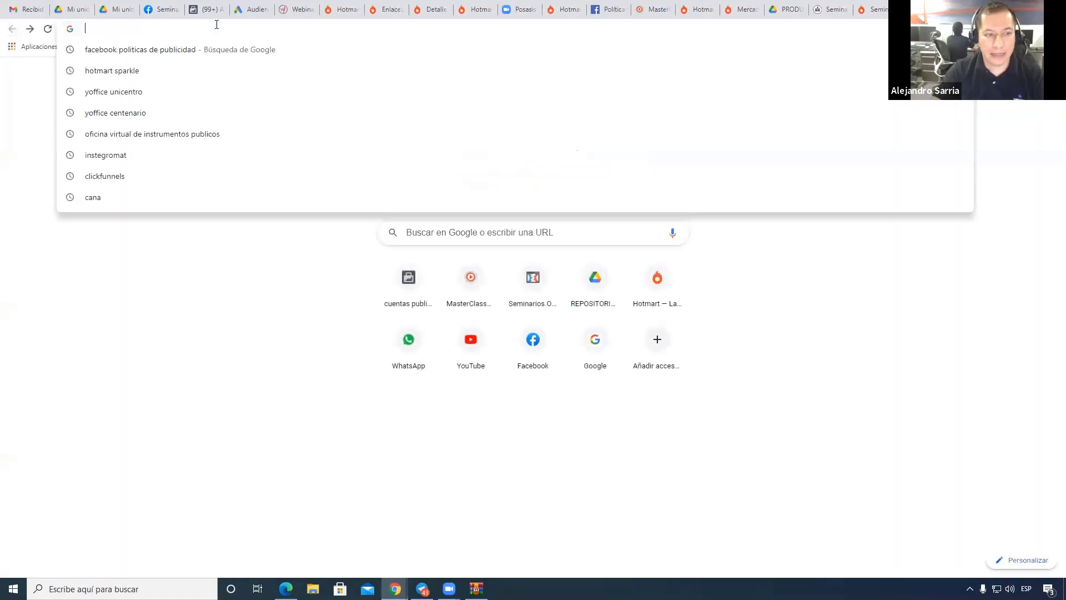
text(https://go.hotmart.com/W8297085K)
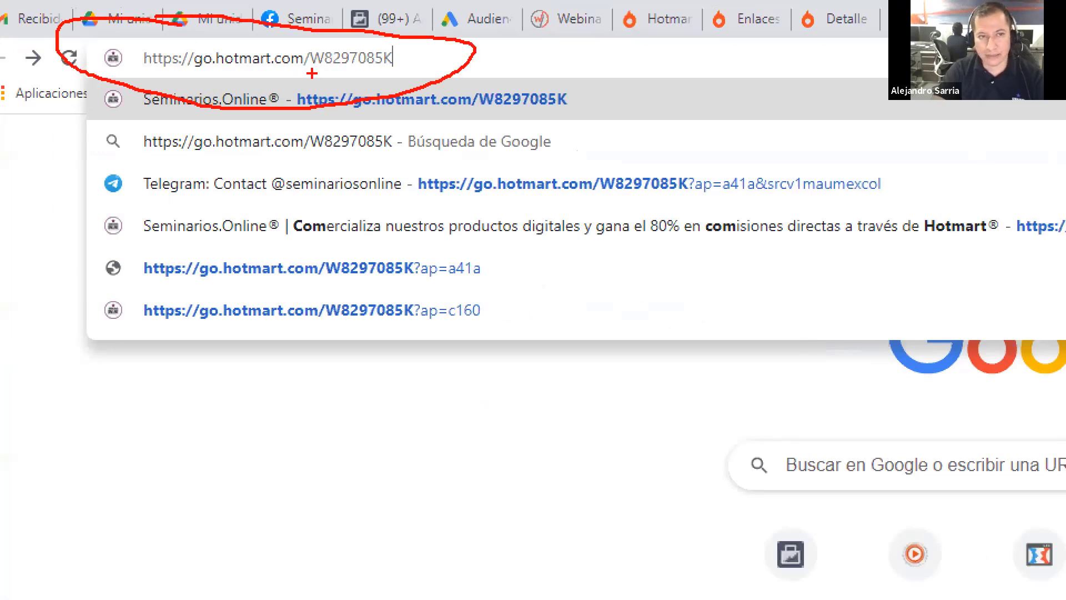
drag(311, 73, 438, 71)
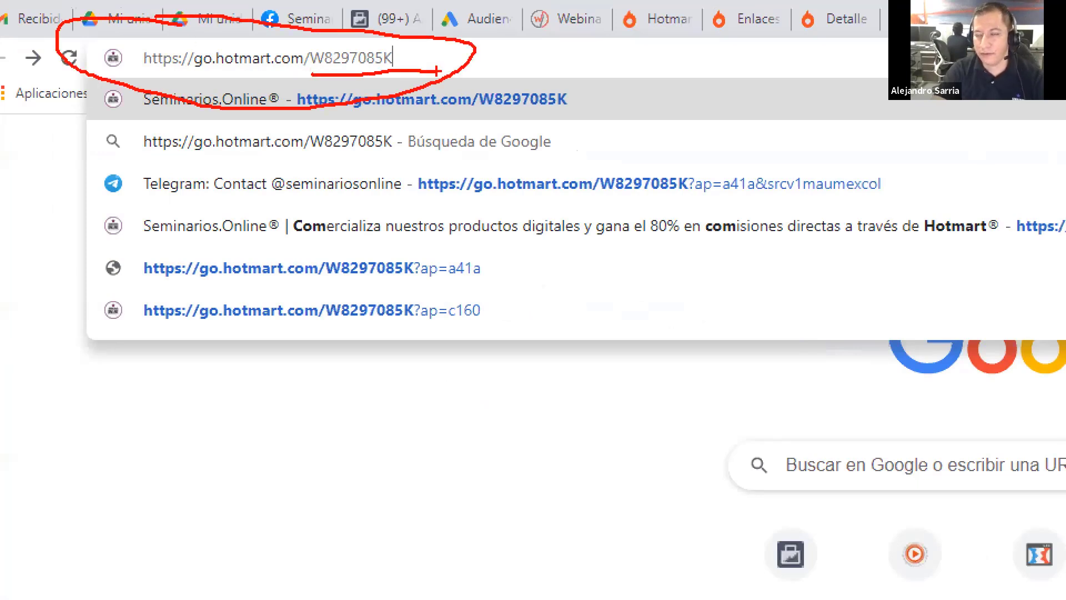
Load the HotLink, circle and underline the magnified address seminarios.online/so?ref=W8297085K, and end the magnified view
key(Return)
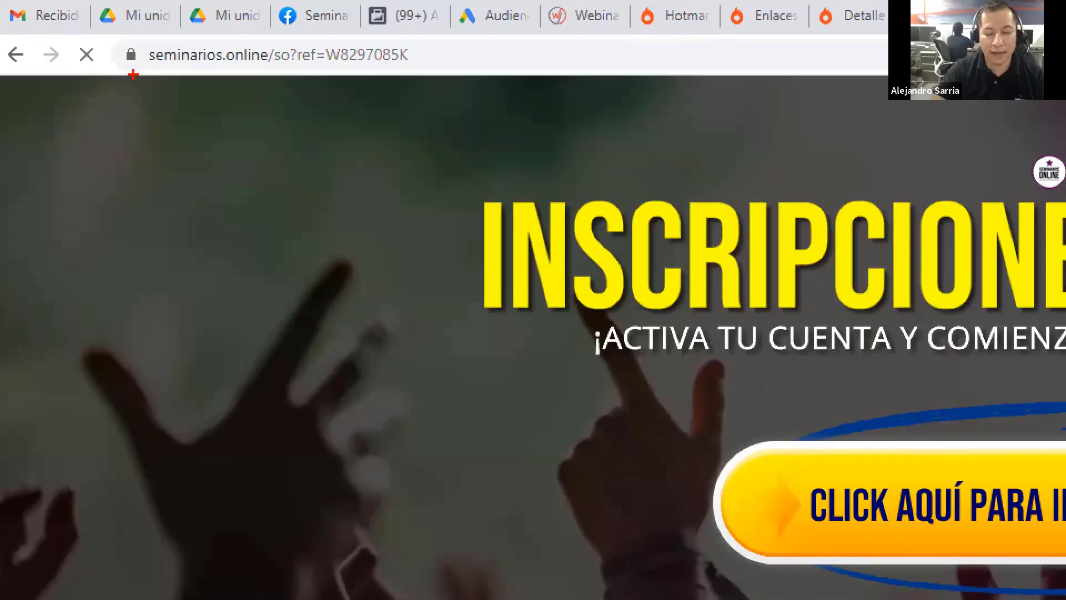
mouse_move(437, 46)
mouse_down()
mouse_move(175, 38)
mouse_move(85, 64)
mouse_move(246, 105)
mouse_move(439, 90)
mouse_move(459, 57)
mouse_move(408, 34)
mouse_up()
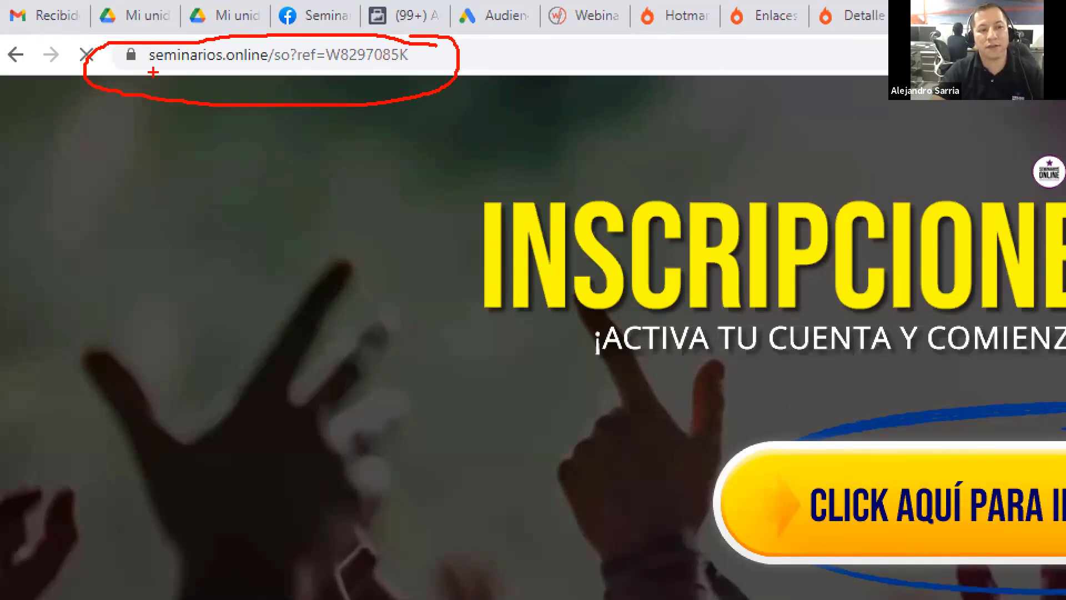
drag(152, 72, 405, 71)
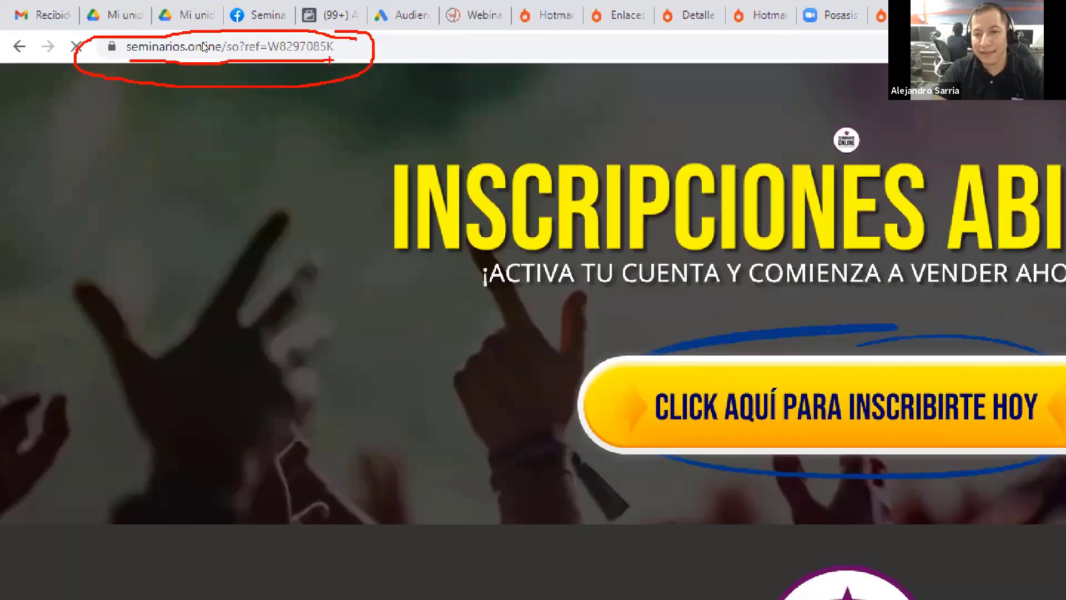
key(Escape)
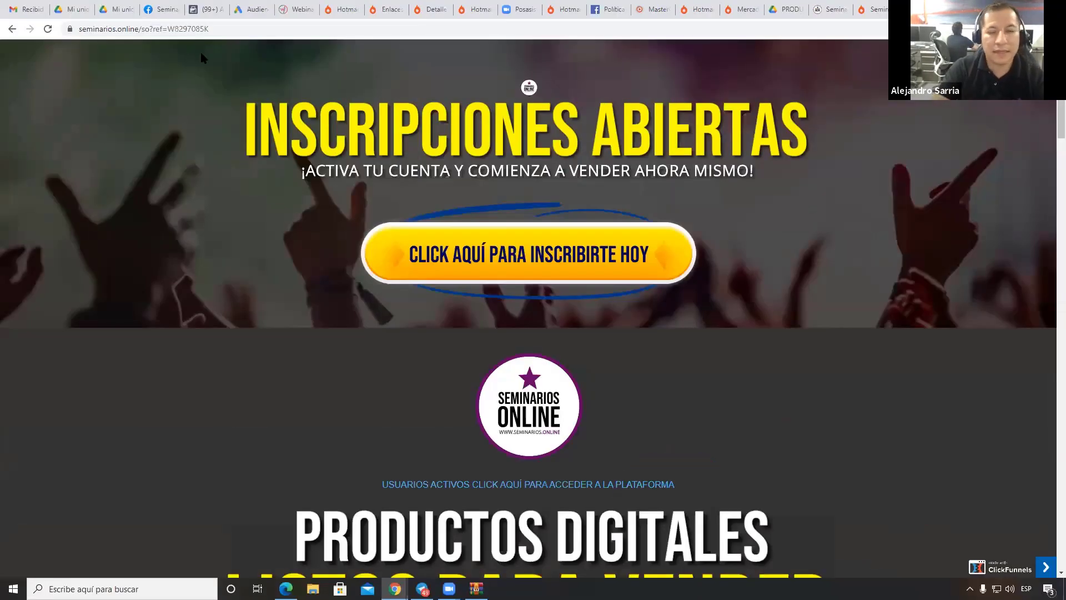
Highlight the sales page's full referral address, and switch to Telegram to view the channel post containing the pay.hotmart.com payment link
click(290, 36)
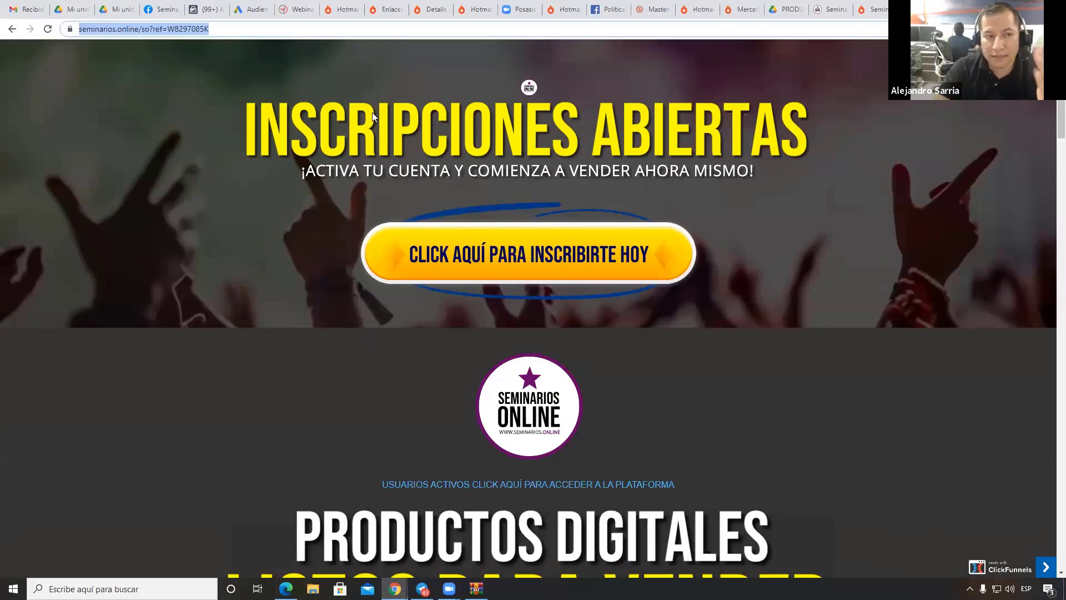
click(968, 527)
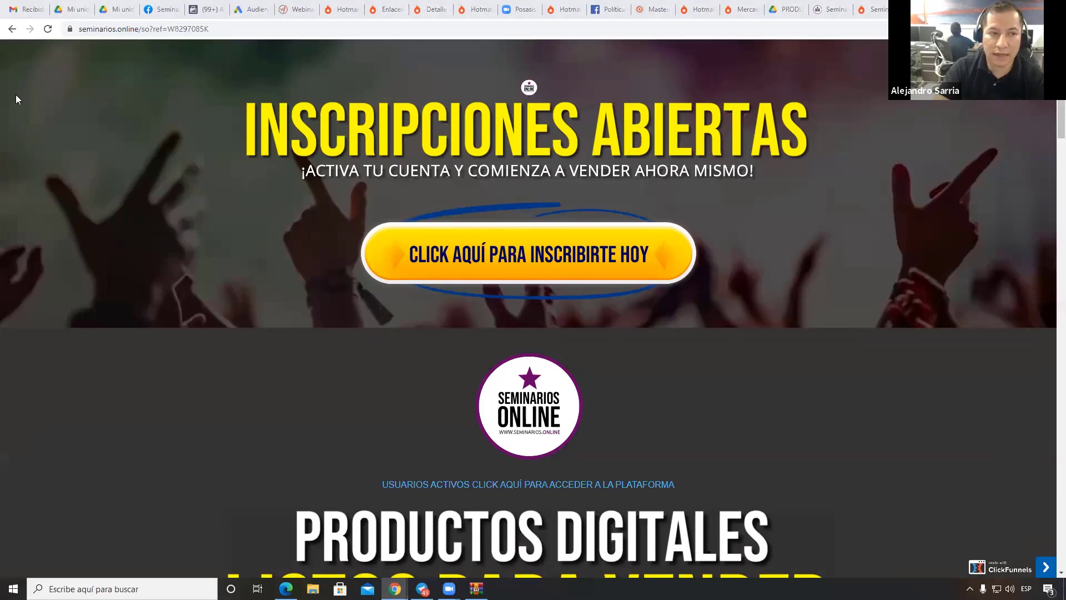
click(253, 28)
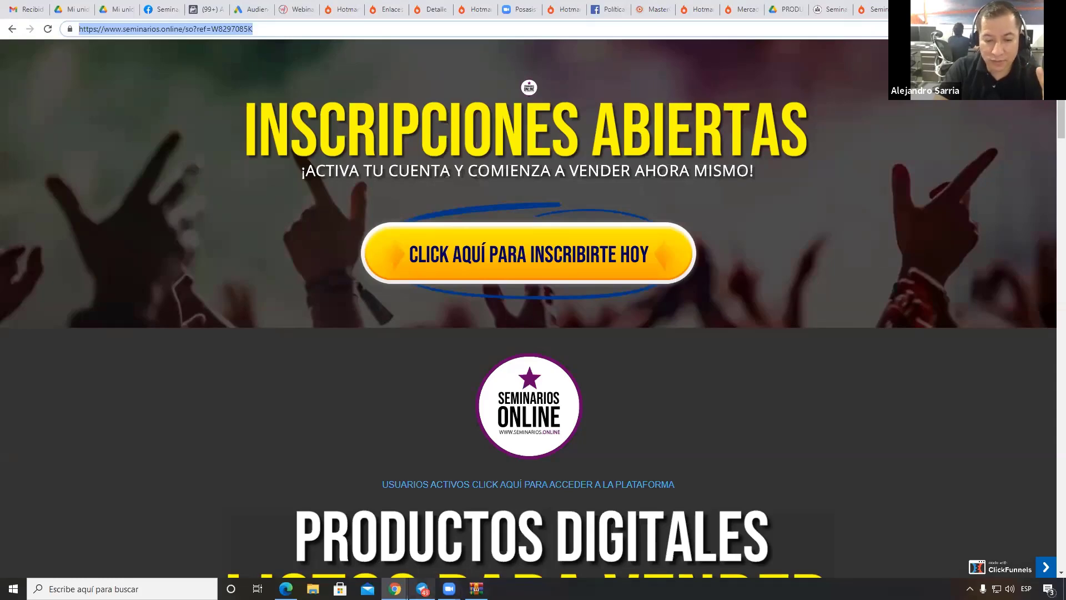
key(alt+Tab)
scroll(753, 331, down, 5)
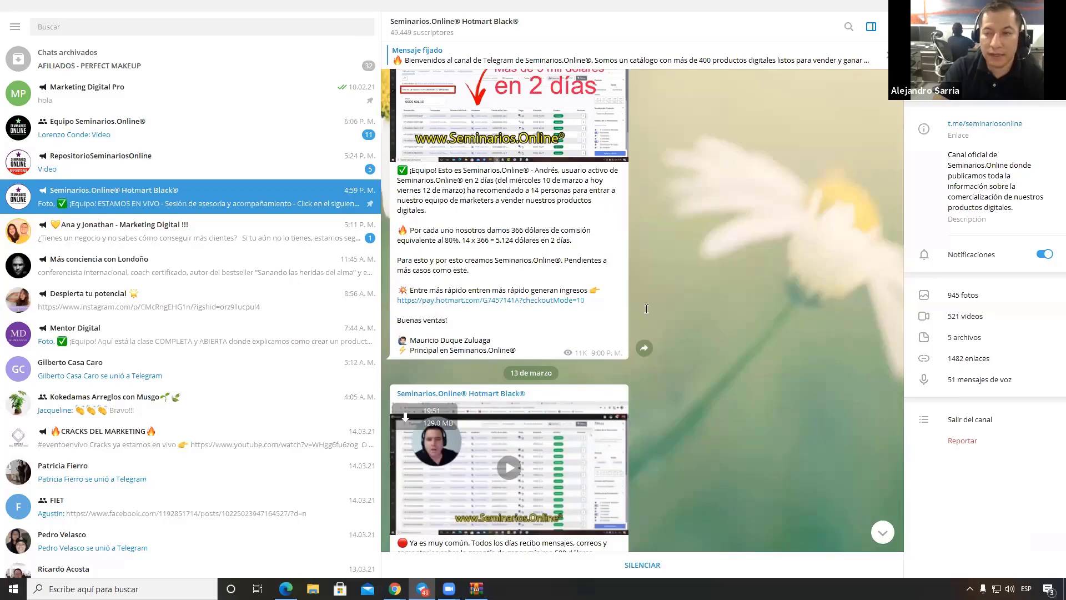
Switch to Chrome, search Google for "hotmart cookies", and read the Hotmart blog article "¿Cómo funcionan las cookies de Hotmart?" down to its frequent questions
key(alt+Tab)
key(ctrl+t)
text(hot)
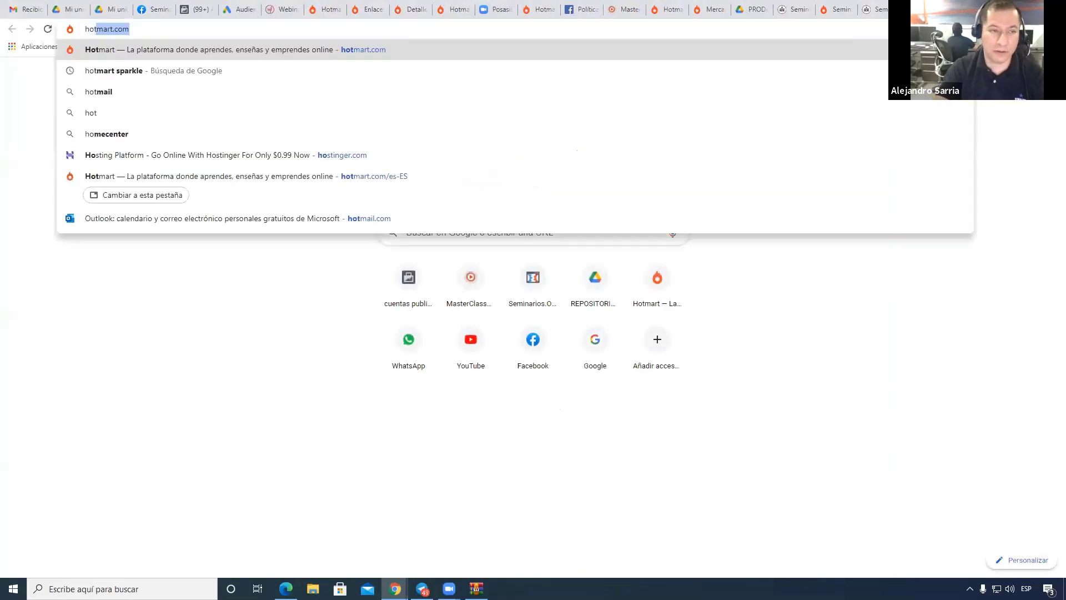
text(mart co)
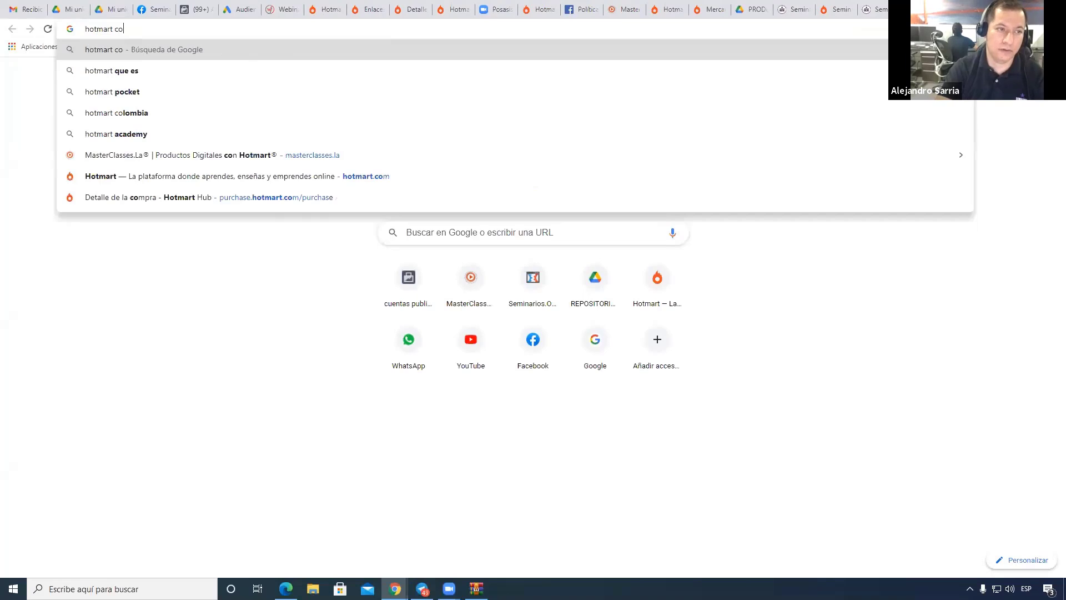
text(okies)
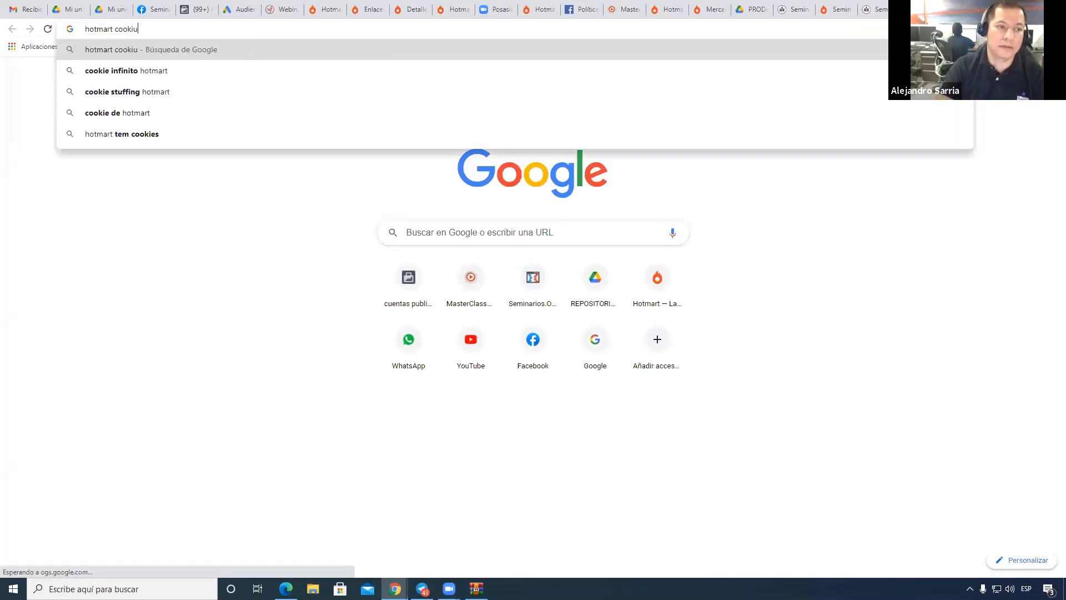
key(Return)
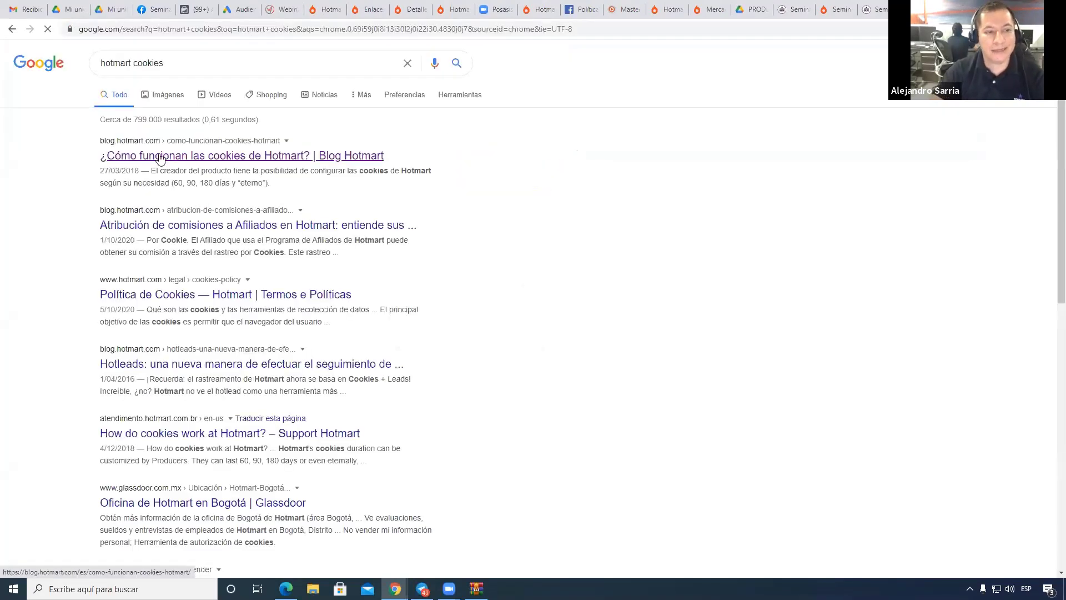
click(353, 158)
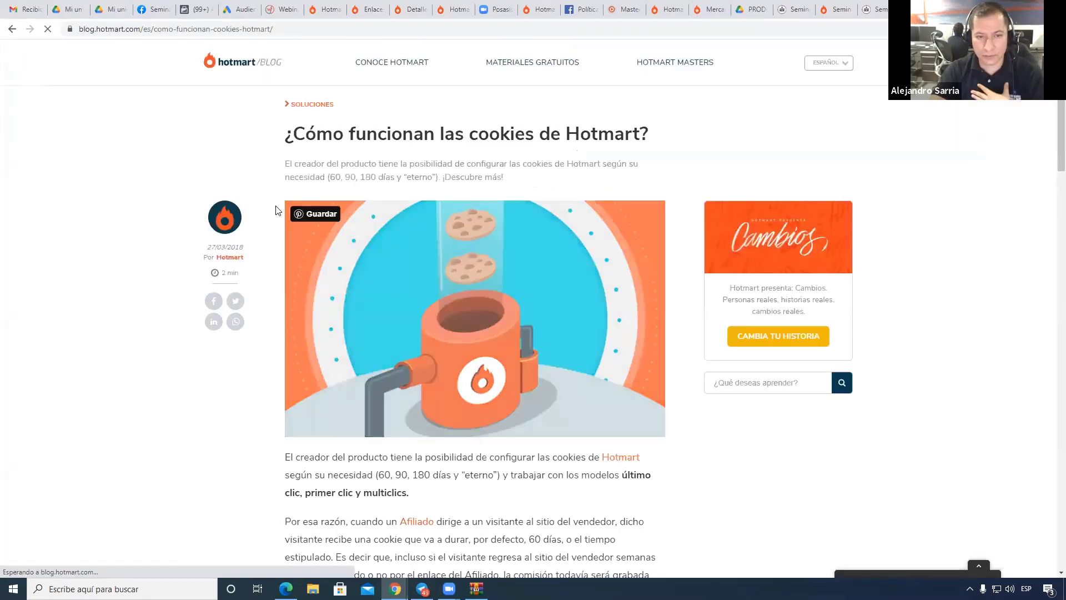
scroll(264, 257, down, 2)
scroll(265, 258, down, 8)
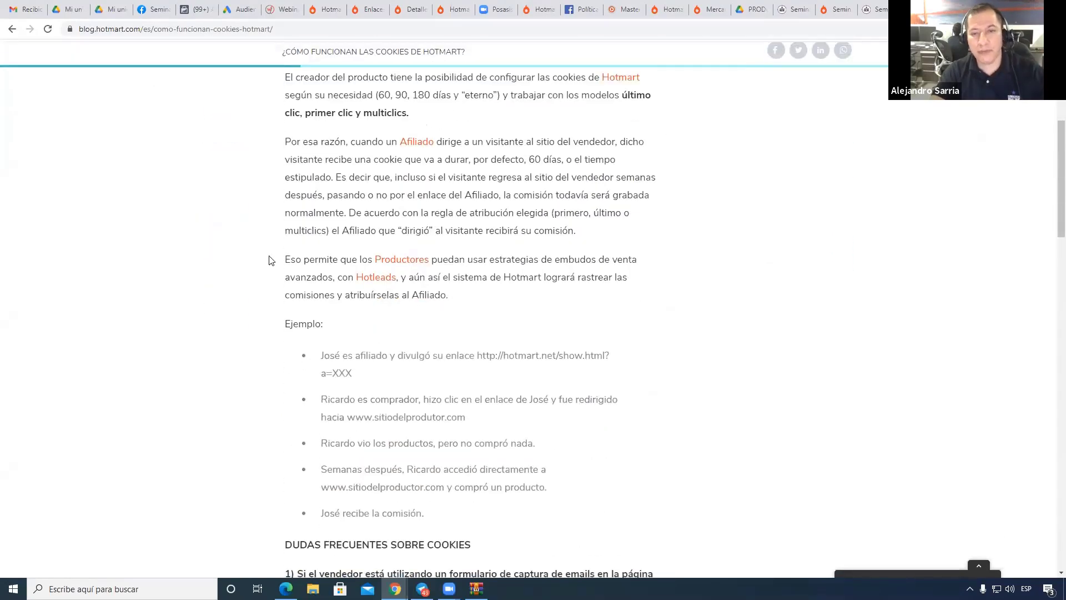
scroll(271, 261, down, 9)
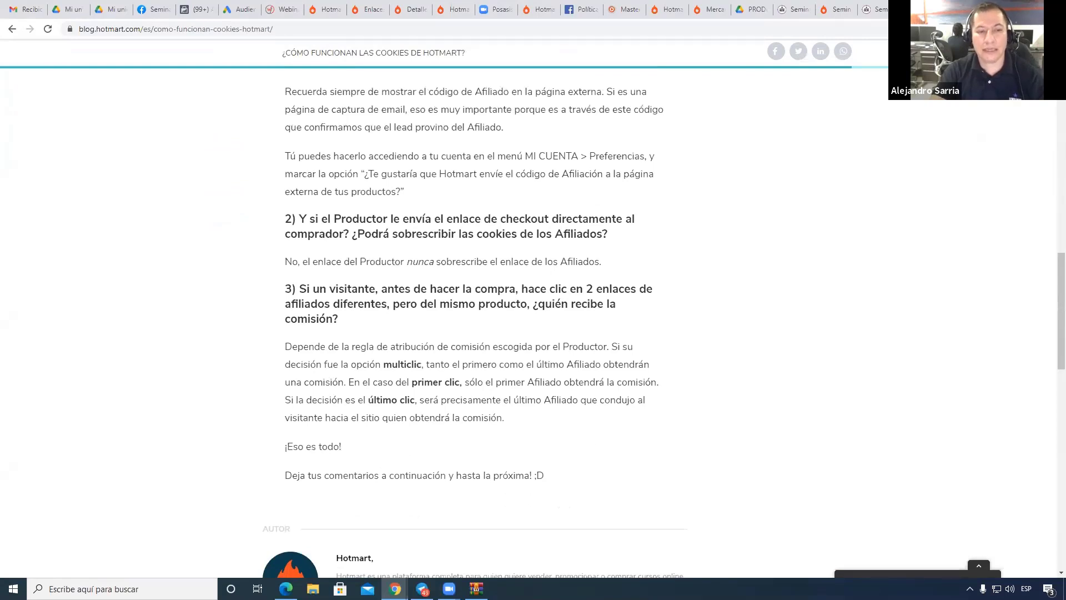
key(ctrl+1)
click(337, 202)
mouse_move(354, 198)
mouse_down()
mouse_move(259, 224)
mouse_move(335, 266)
mouse_up()
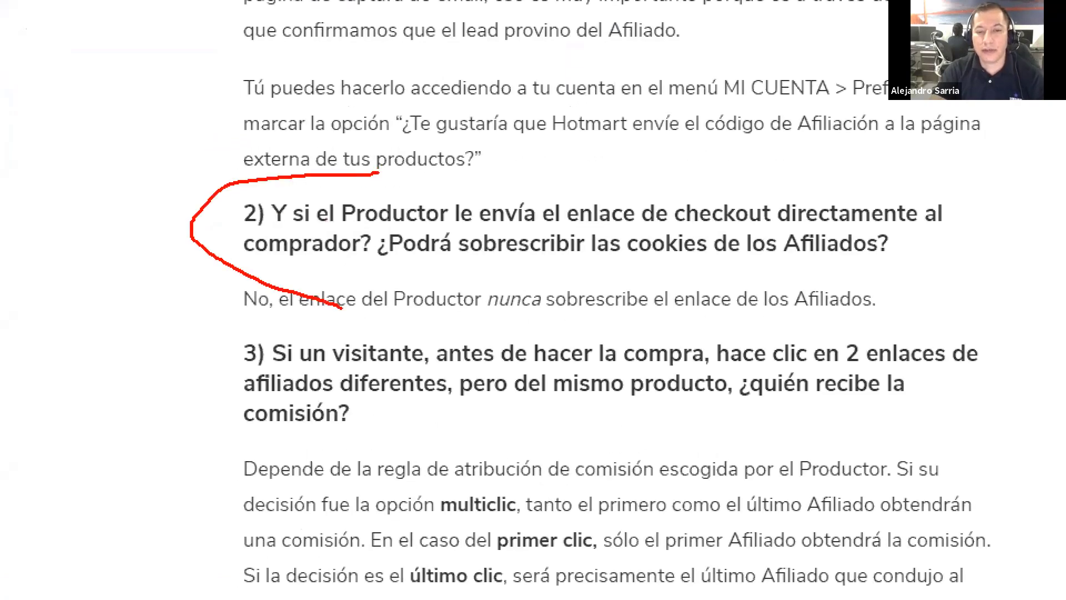
mouse_move(341, 309)
mouse_down()
mouse_move(581, 346)
mouse_move(923, 351)
mouse_move(948, 165)
mouse_move(598, 157)
mouse_move(294, 173)
mouse_up()
key(Escape)
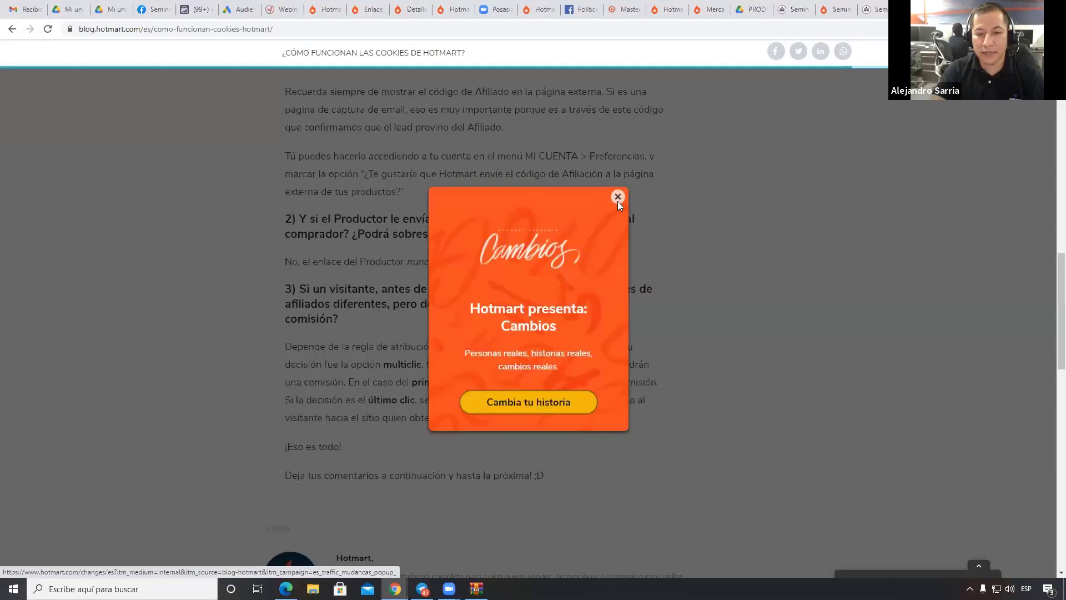
Close the Hotmart Cambios pop-up and circle the magnified question 2 about the producer's checkout link with its answer, ending the magnified view
click(618, 197)
key(ctrl+1)
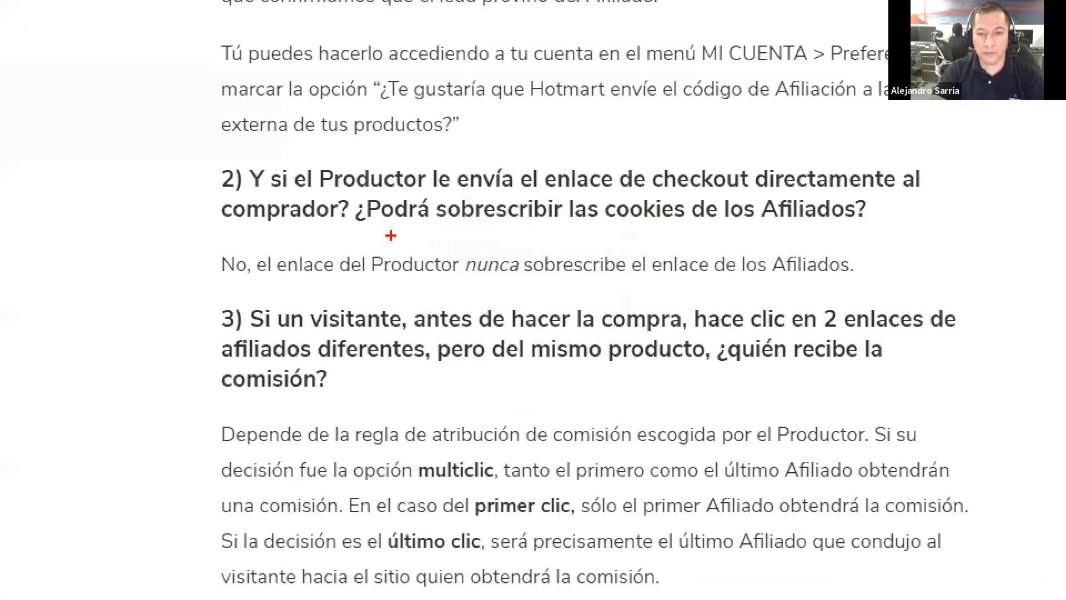
mouse_move(230, 161)
mouse_down()
mouse_move(167, 267)
mouse_move(435, 297)
mouse_move(940, 294)
mouse_move(988, 199)
mouse_move(936, 152)
mouse_move(284, 143)
mouse_move(191, 162)
mouse_move(187, 176)
mouse_up()
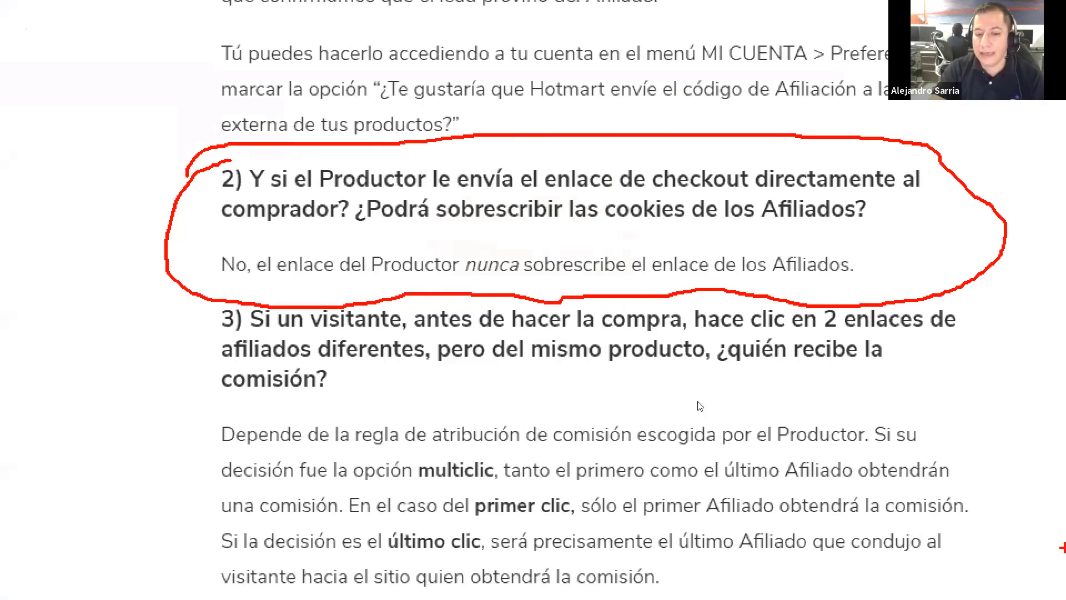
key(Escape)
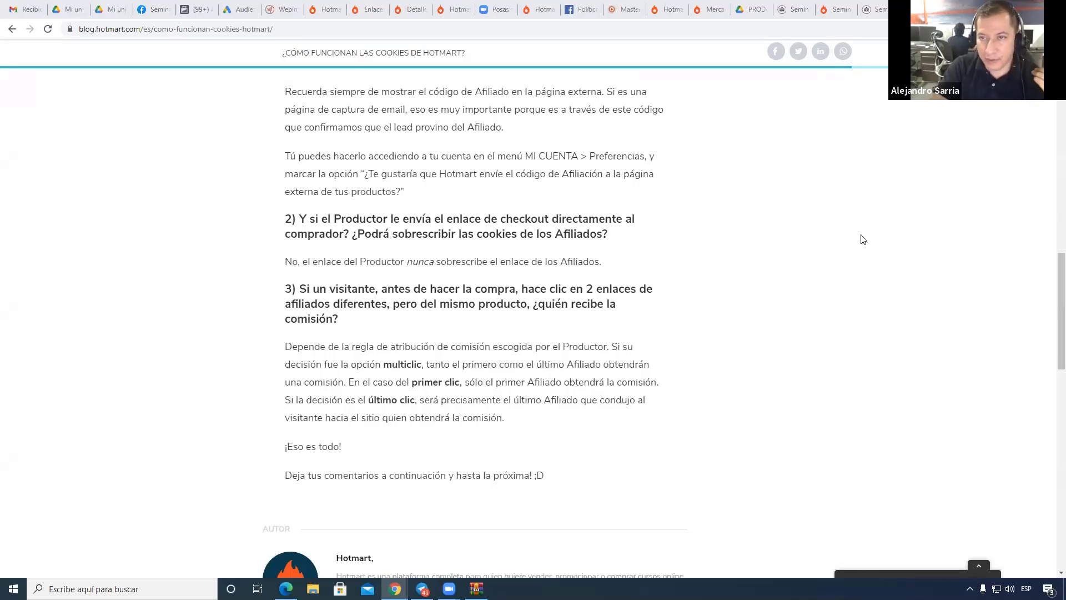
Return to the Seminarios.Online MEGAPACK HotLinks page and look through its alternative HotLinks
click(321, 10)
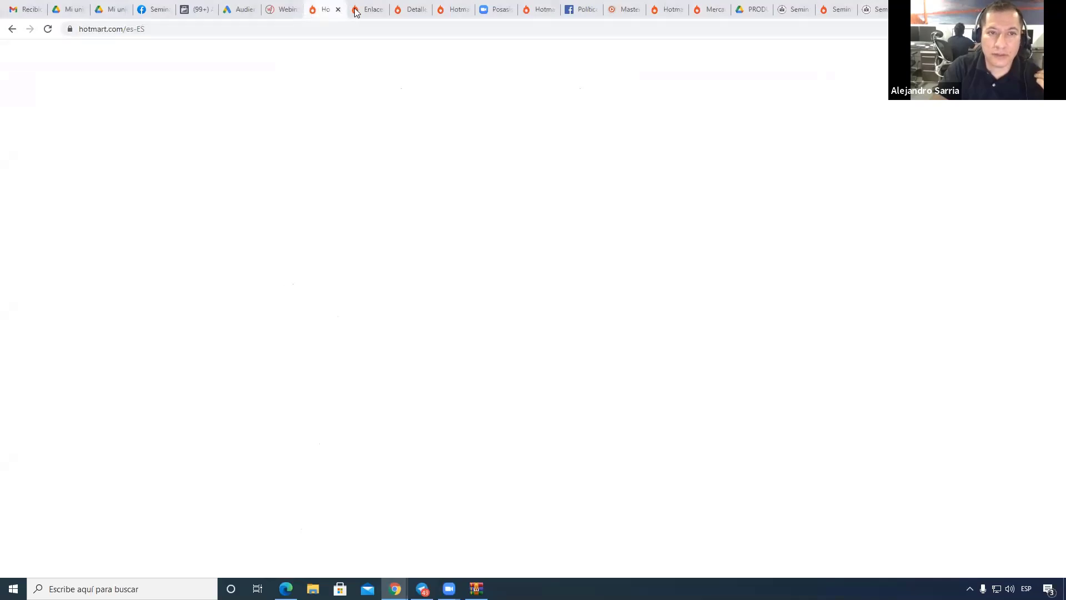
click(356, 10)
click(413, 9)
click(455, 9)
click(367, 10)
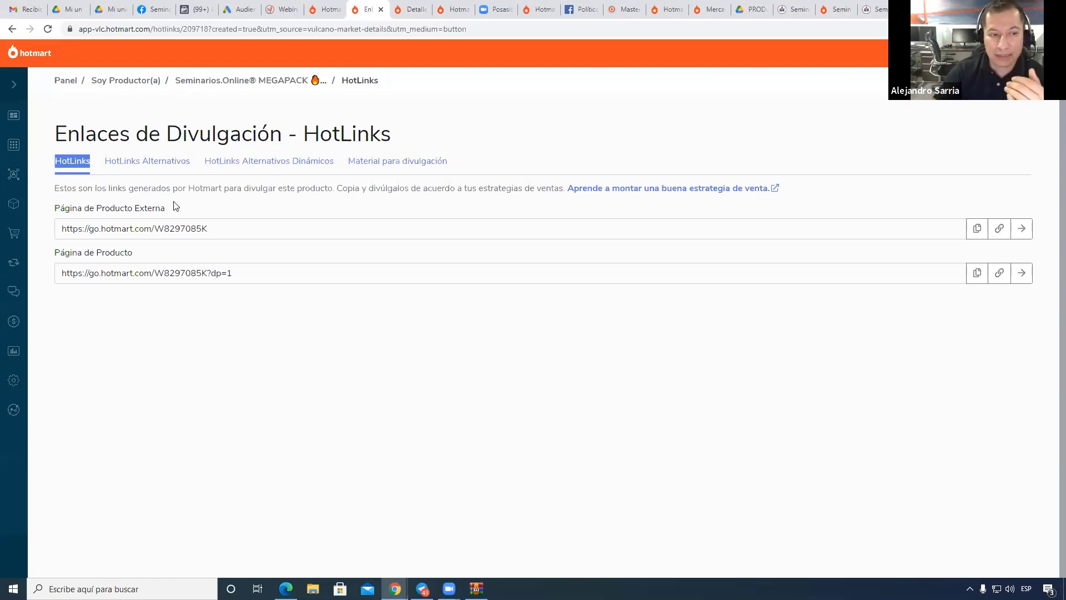
click(155, 162)
click(163, 160)
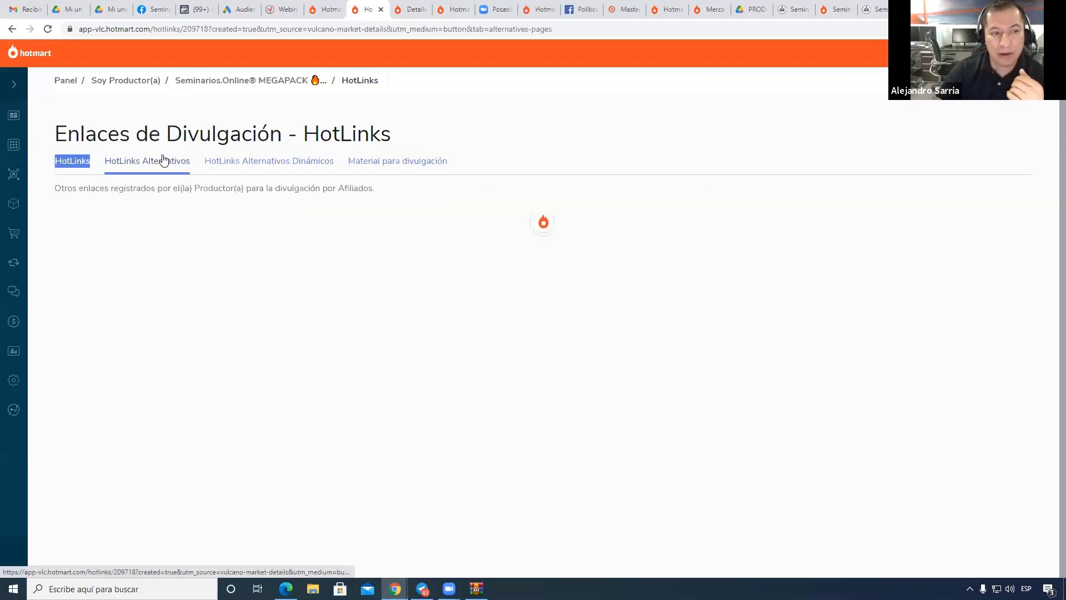
scroll(302, 265, down, 10)
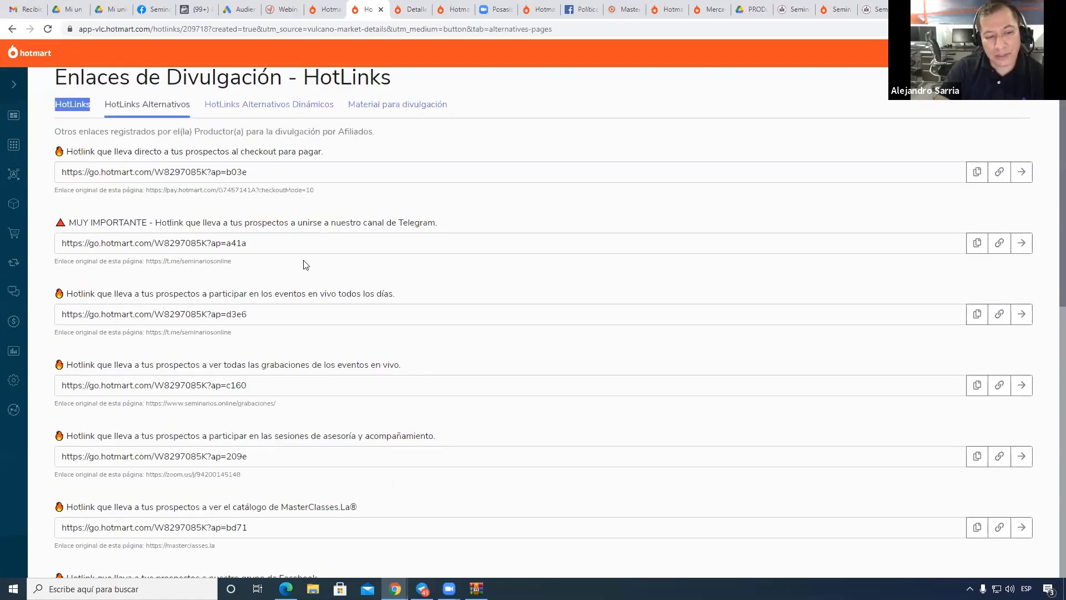
scroll(303, 266, up, 10)
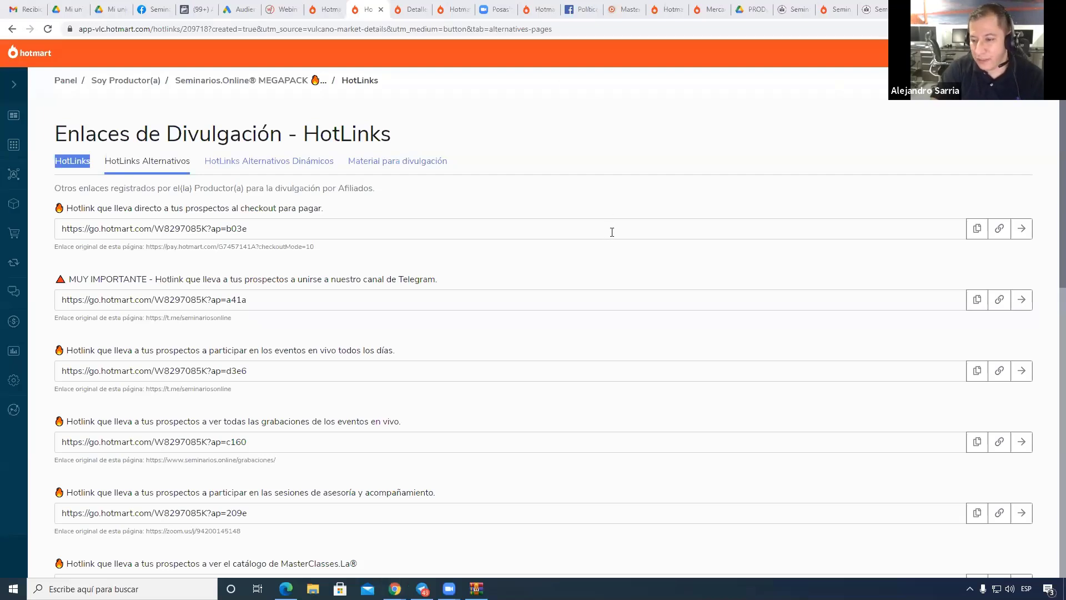
Open masterclasses.la in a new browser tab
click(838, 9)
key(ctrl+t)
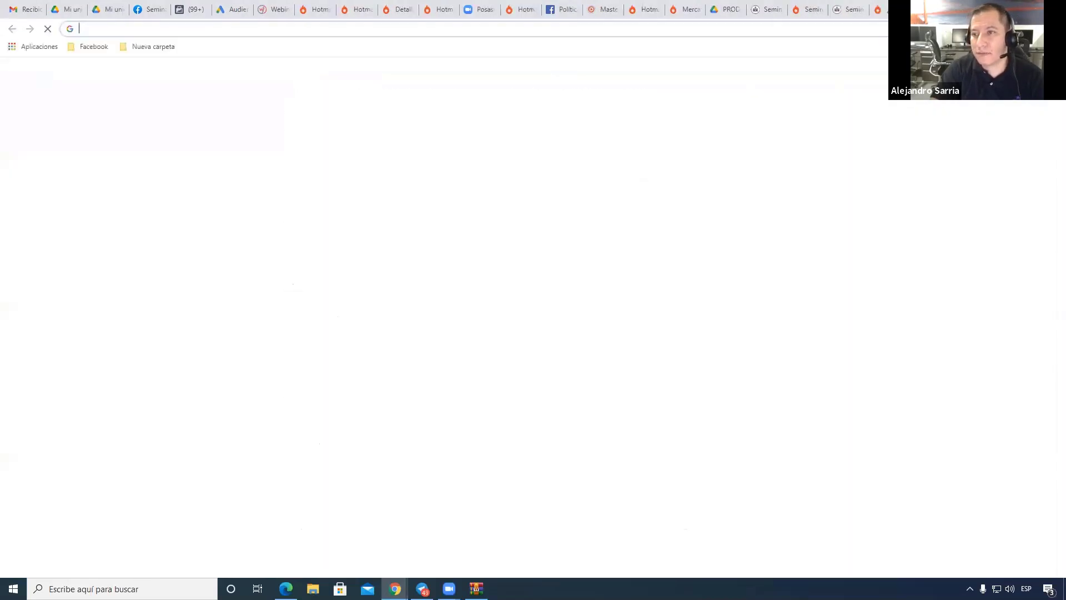
text(mast)
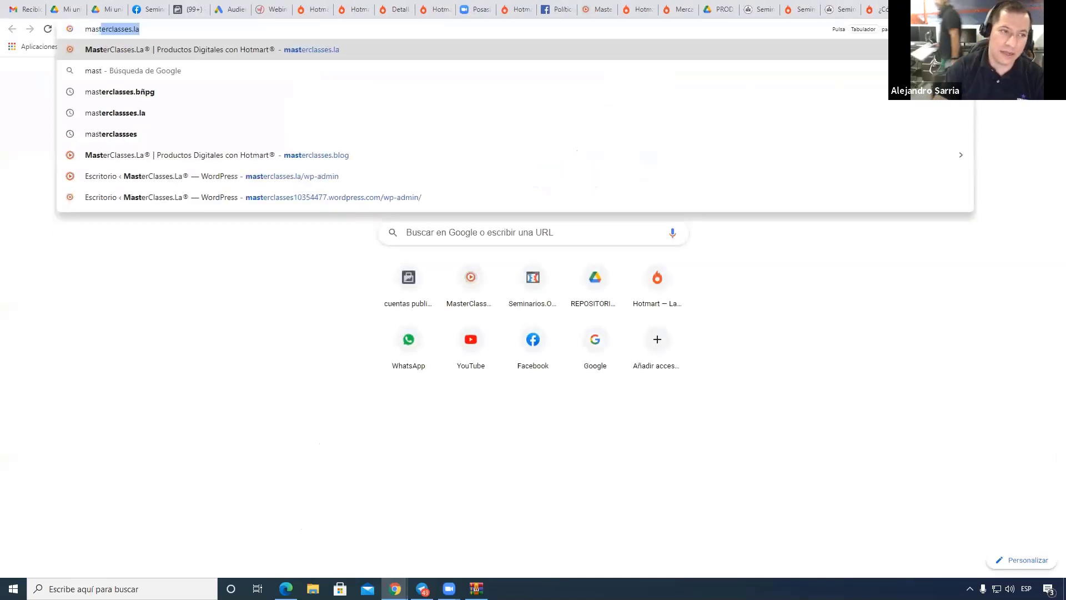
key(Return)
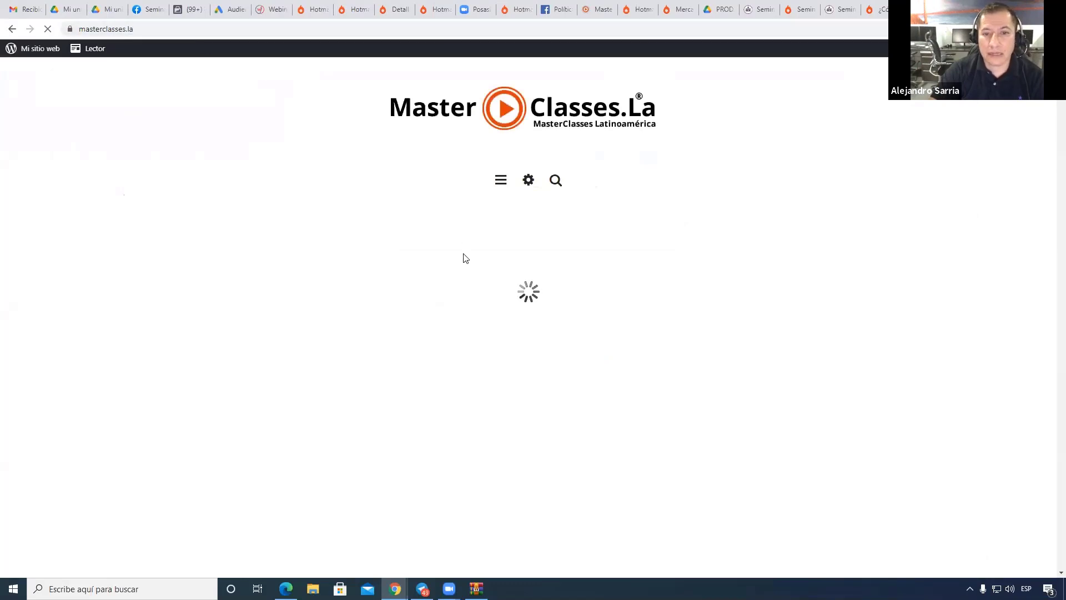
Switch to the other Chrome window and go from the Chocolatería Master product page to the MasterClasses.La home page
mouse_move(395, 588)
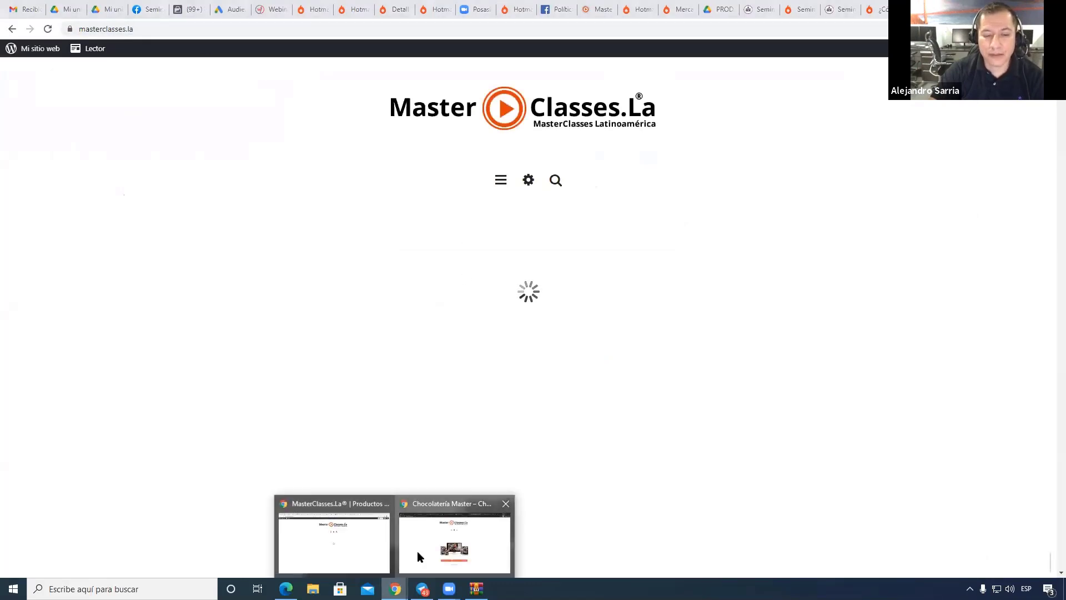
click(417, 551)
click(502, 162)
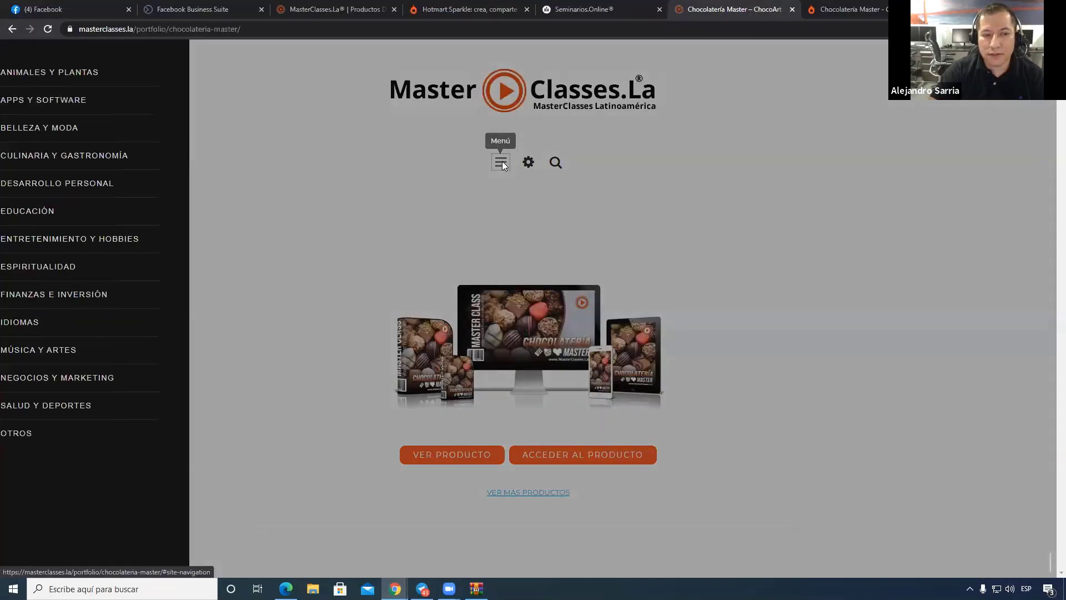
click(532, 109)
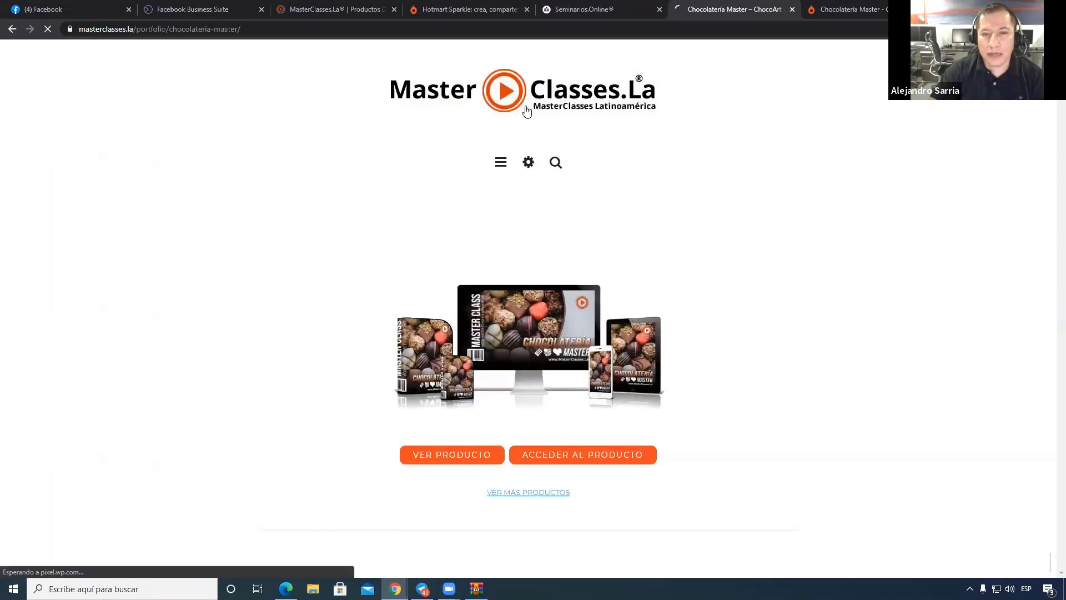
click(527, 109)
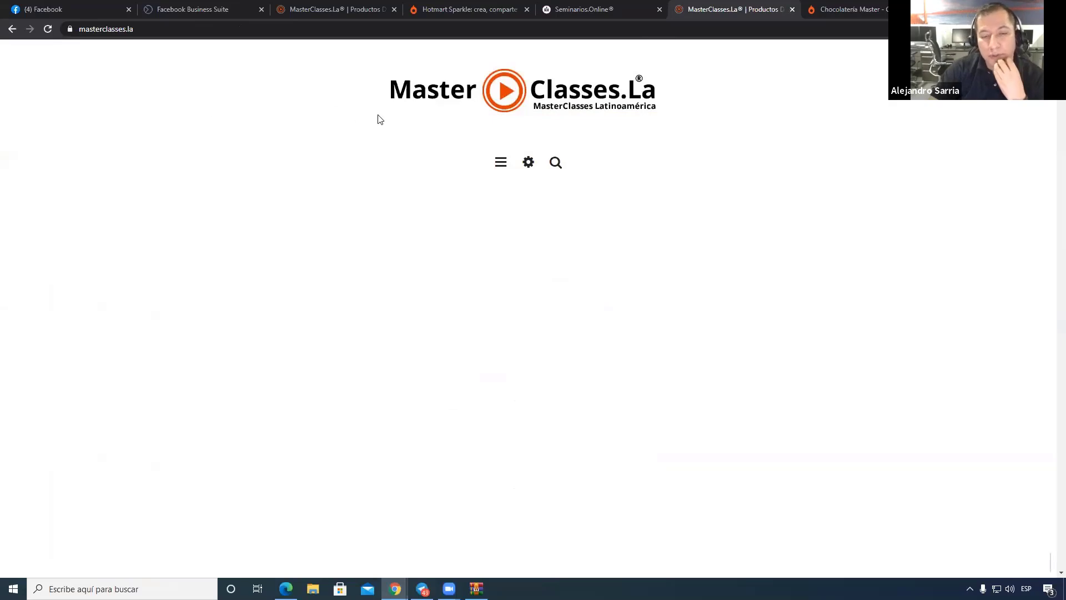
Look over the MasterClasses.La category list and browse the product catalogue, returning to the start of the page
click(500, 164)
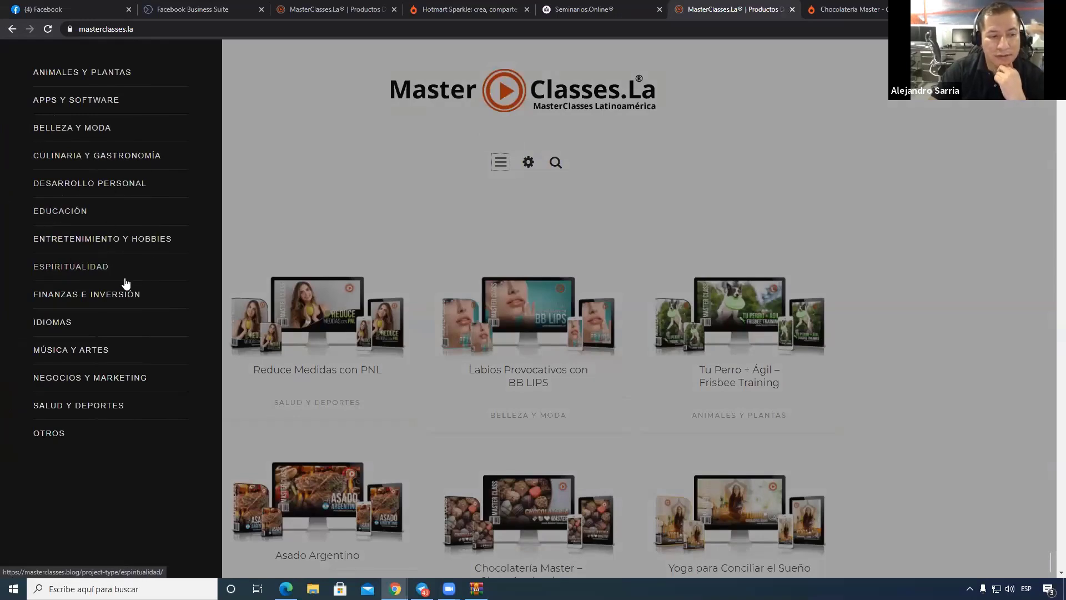
click(359, 221)
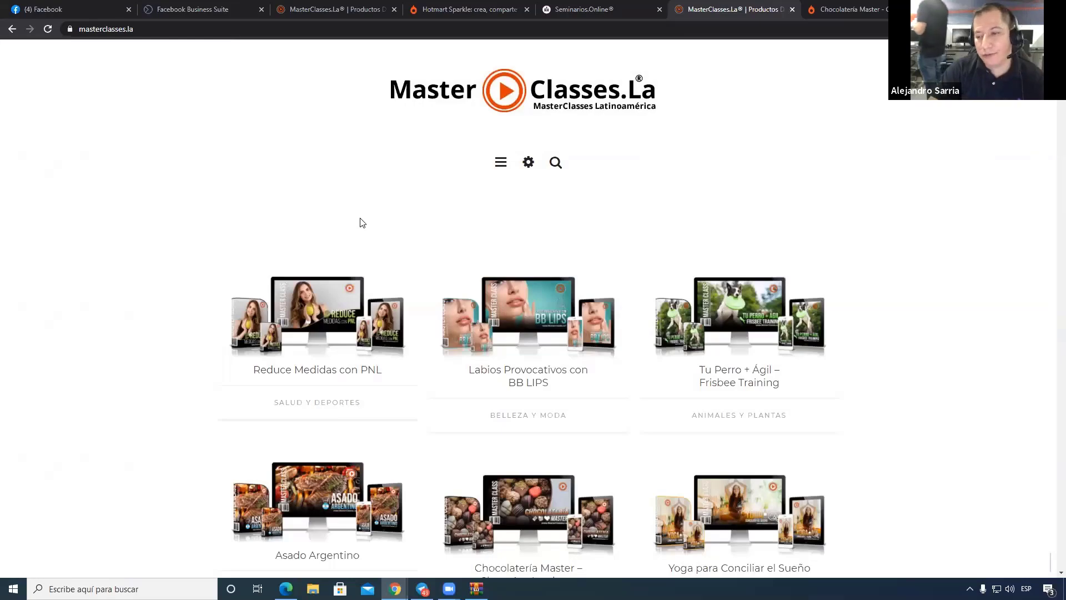
scroll(361, 222, down, 10)
scroll(366, 224, down, 20)
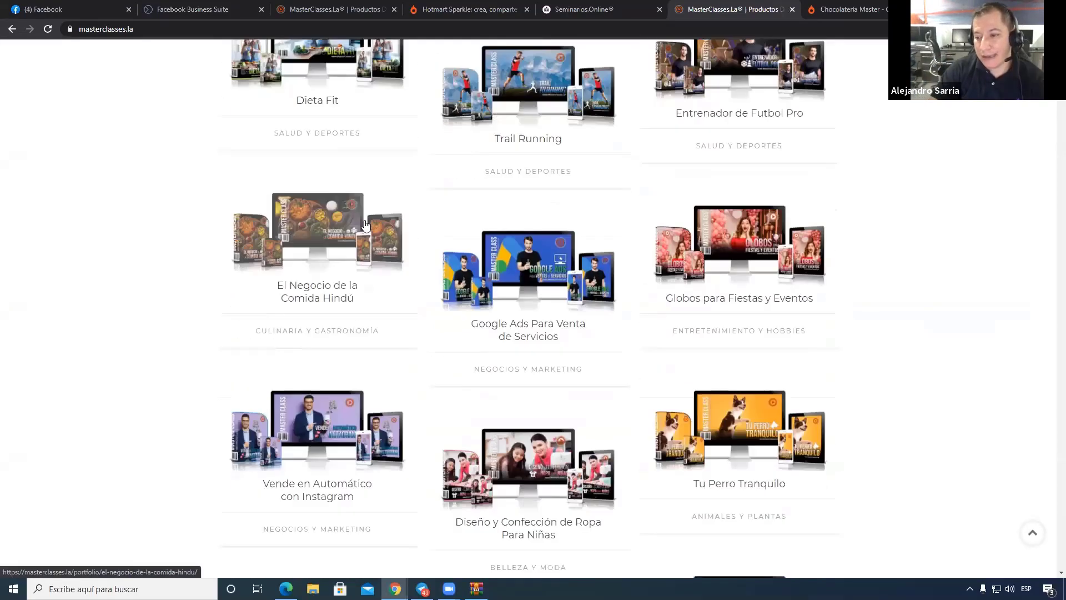
scroll(366, 224, down, 9)
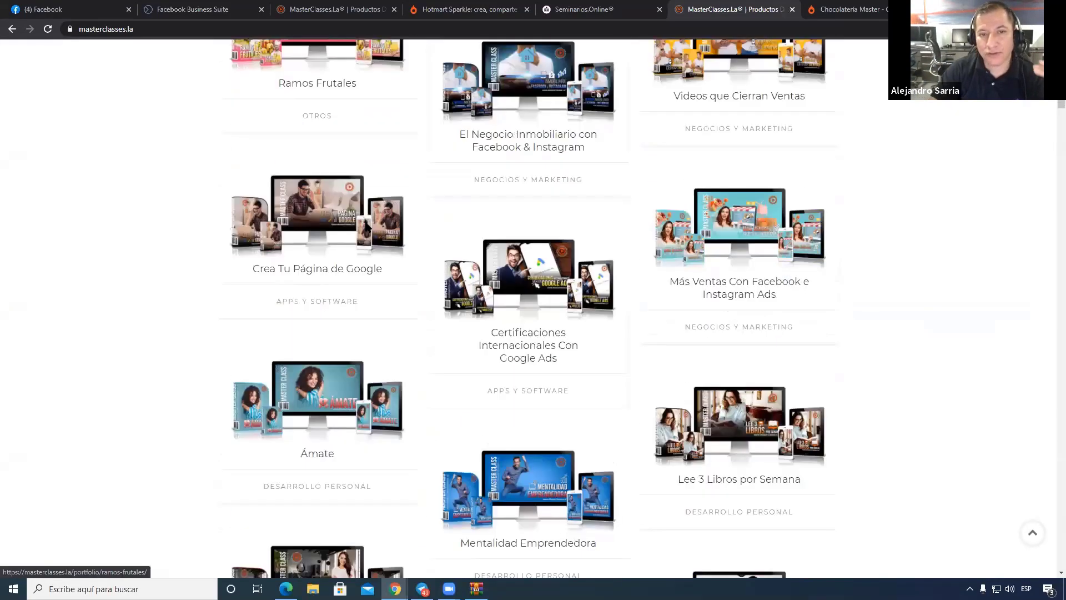
scroll(365, 223, down, 9)
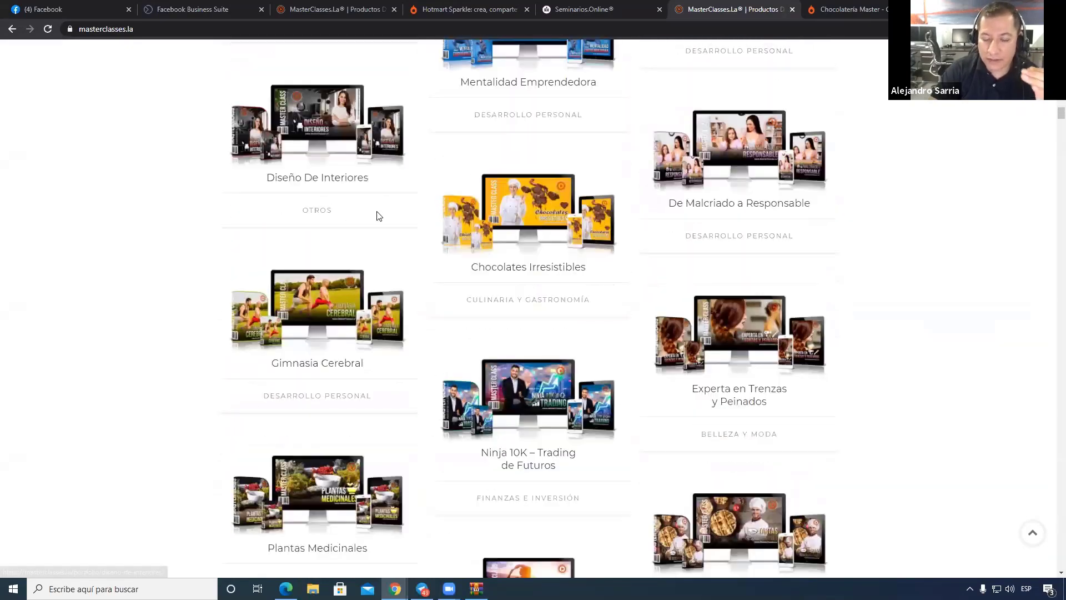
scroll(377, 222, down, 2)
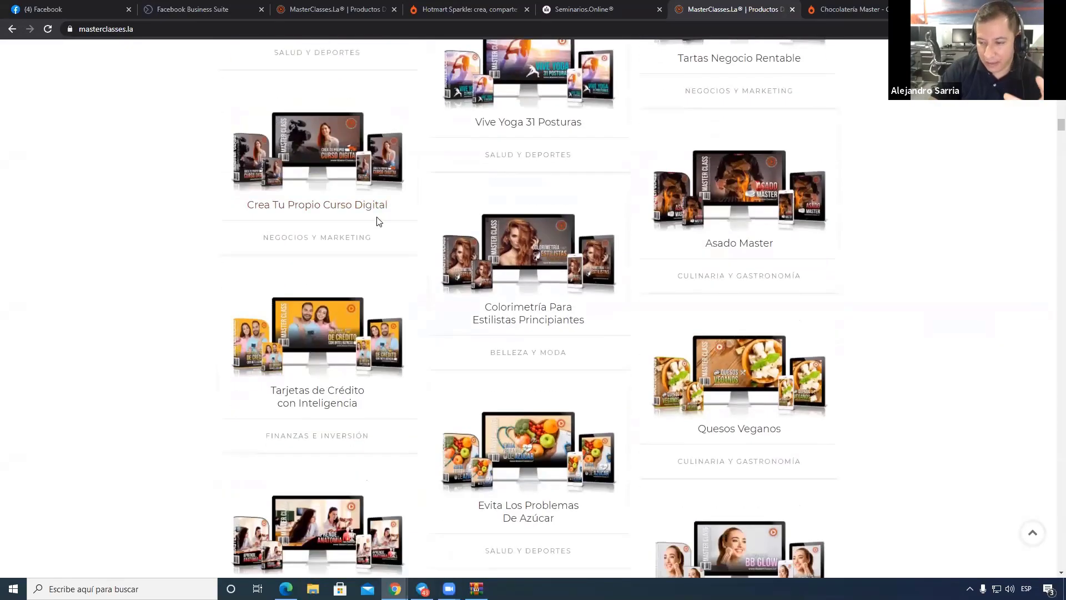
scroll(377, 221, down, 8)
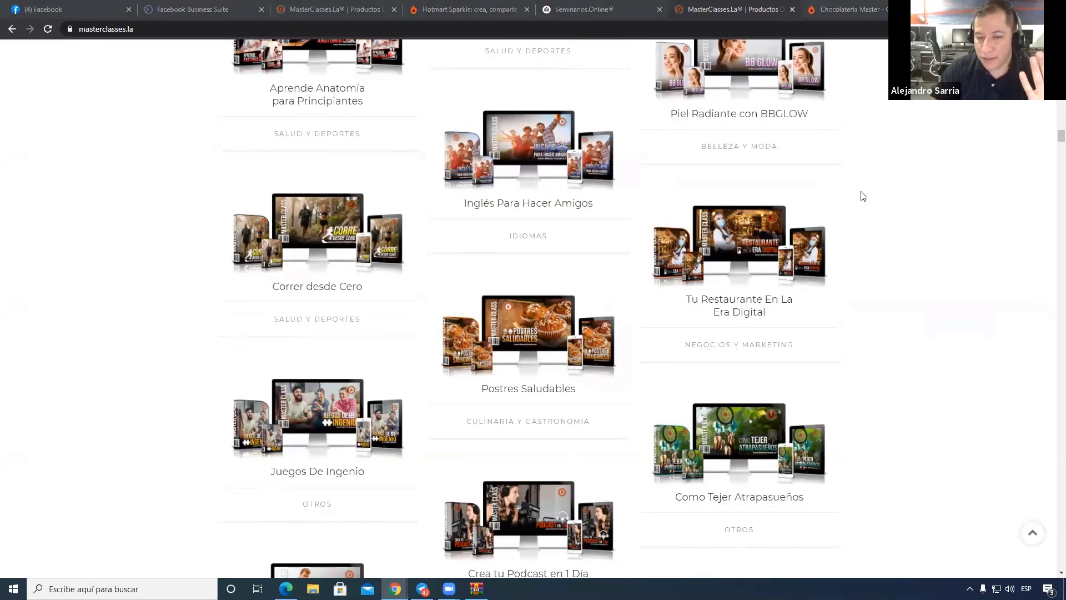
scroll(863, 194, up, 8)
scroll(864, 195, up, 20)
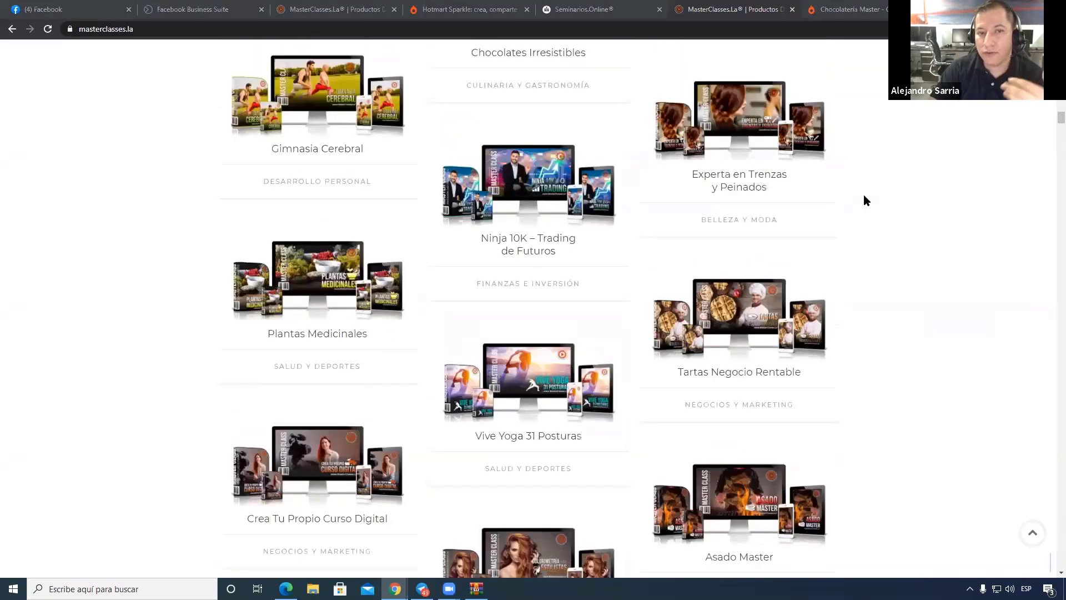
scroll(869, 195, up, 10)
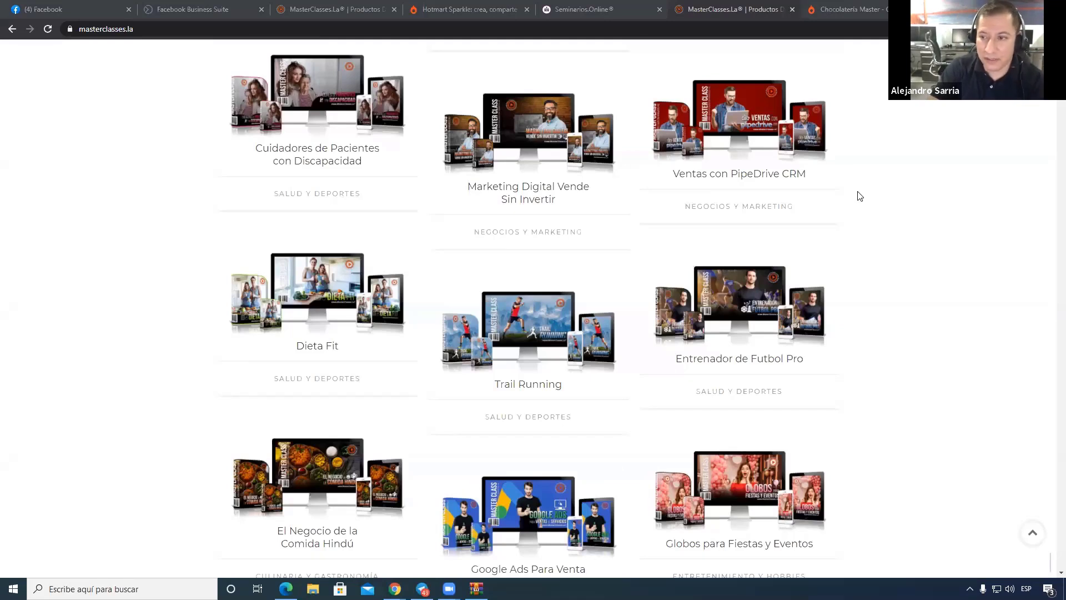
scroll(861, 195, up, 3)
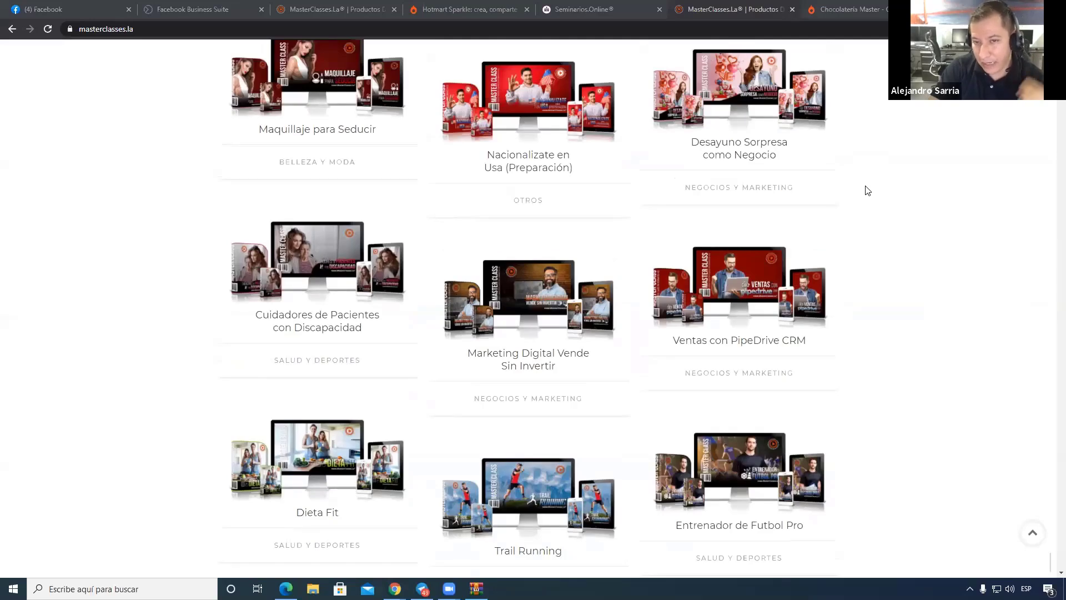
scroll(868, 192, up, 1)
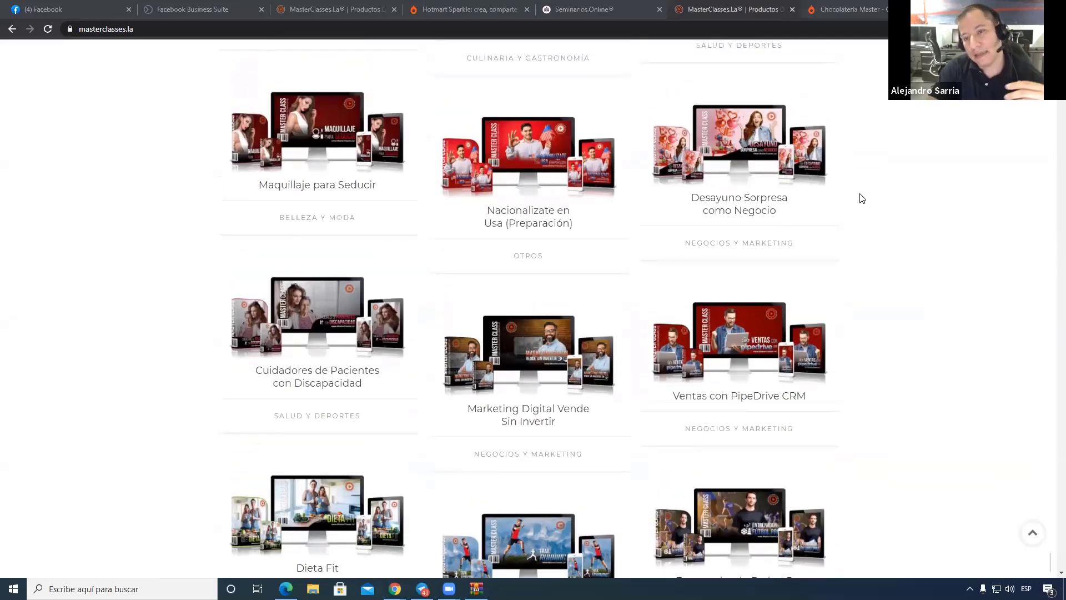
scroll(869, 193, up, 10)
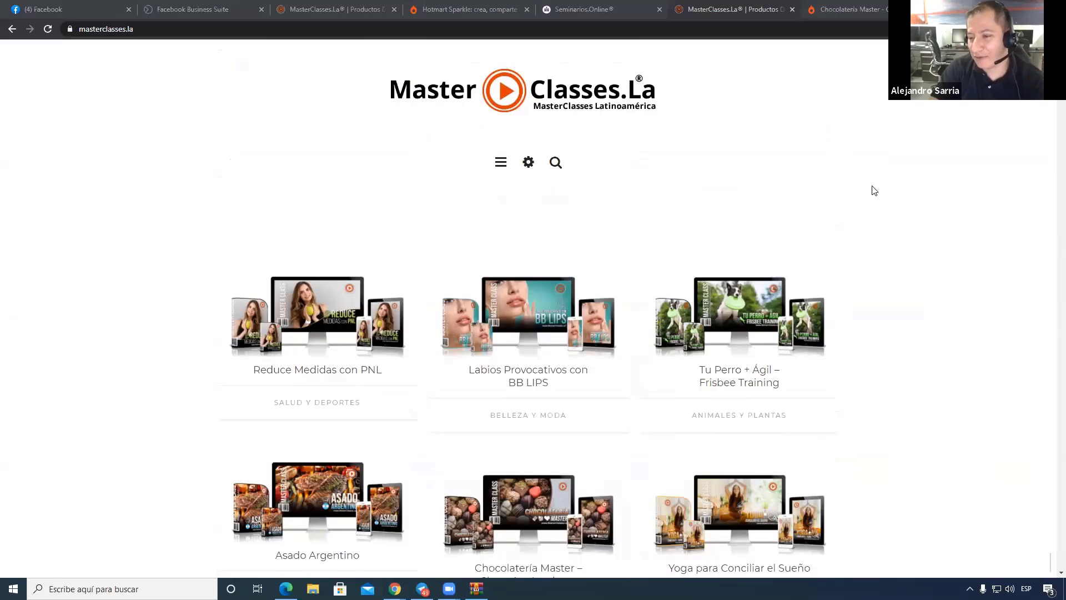
scroll(873, 191, down, 7)
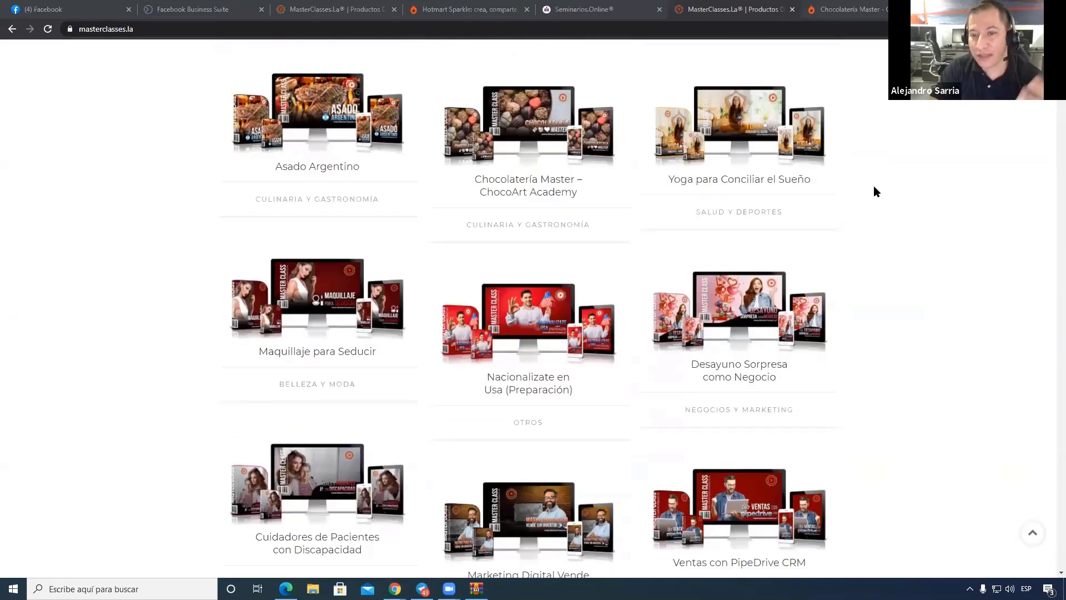
click(875, 181)
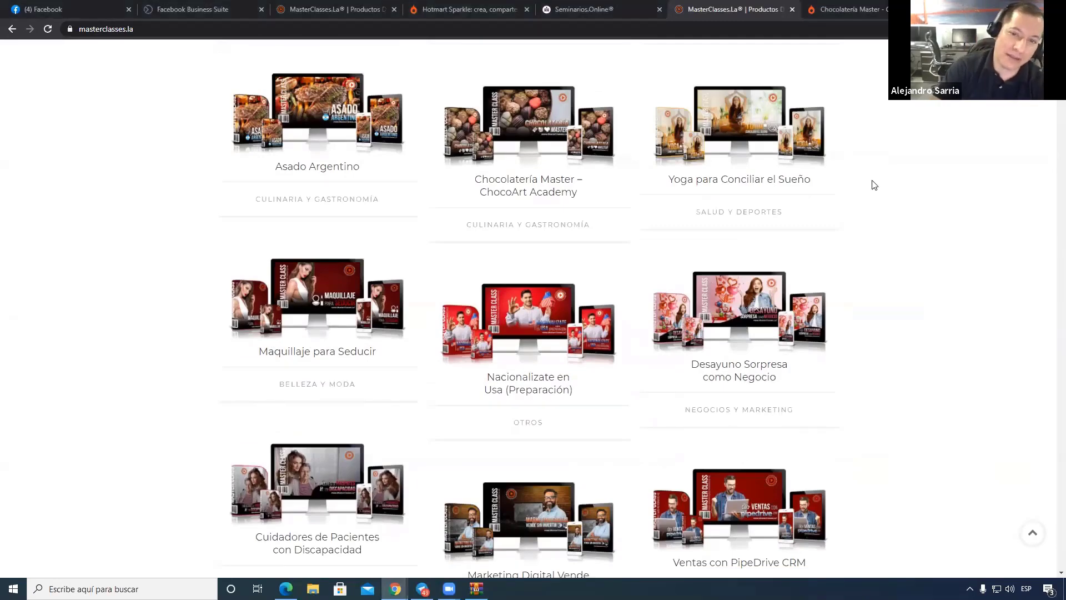
scroll(871, 183, up, 7)
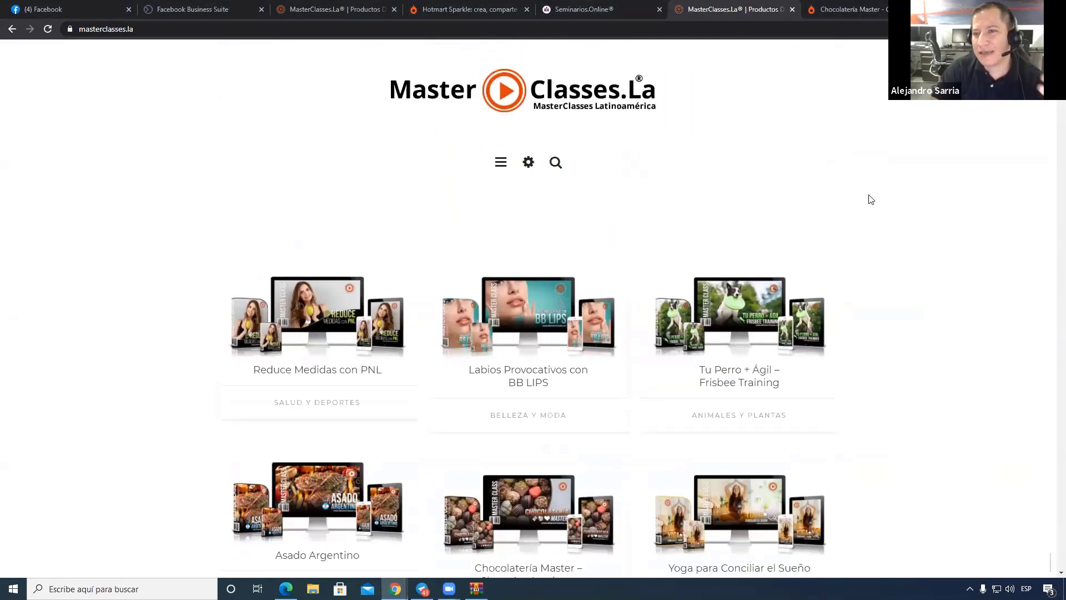
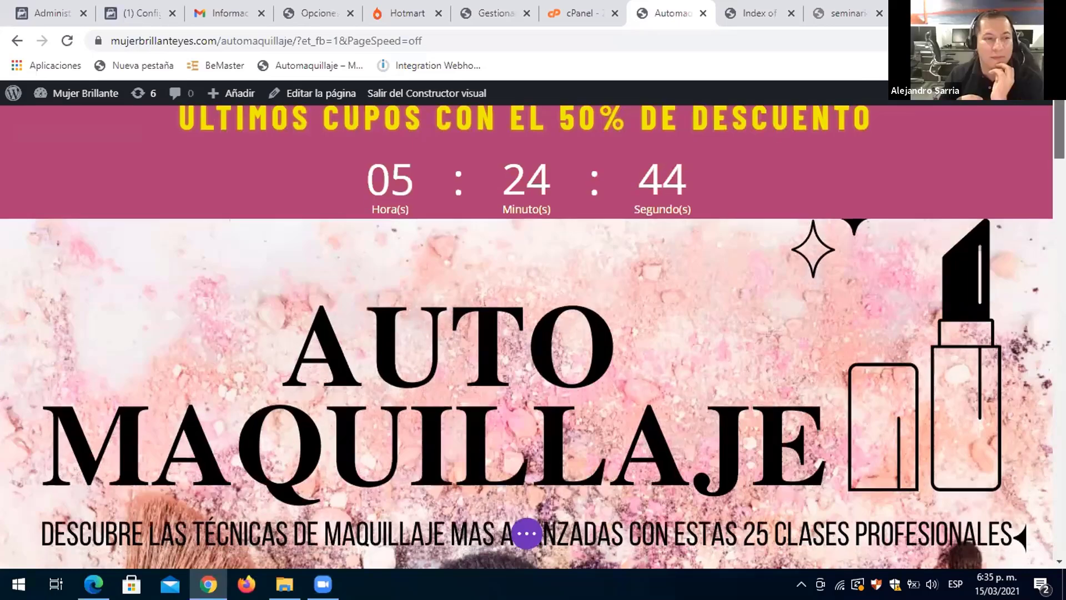
Examine the countdown header, Auto Maquillaje title, course video and "Disponible hasta hoy" banner of the sales page
scroll(527, 337, down, 1)
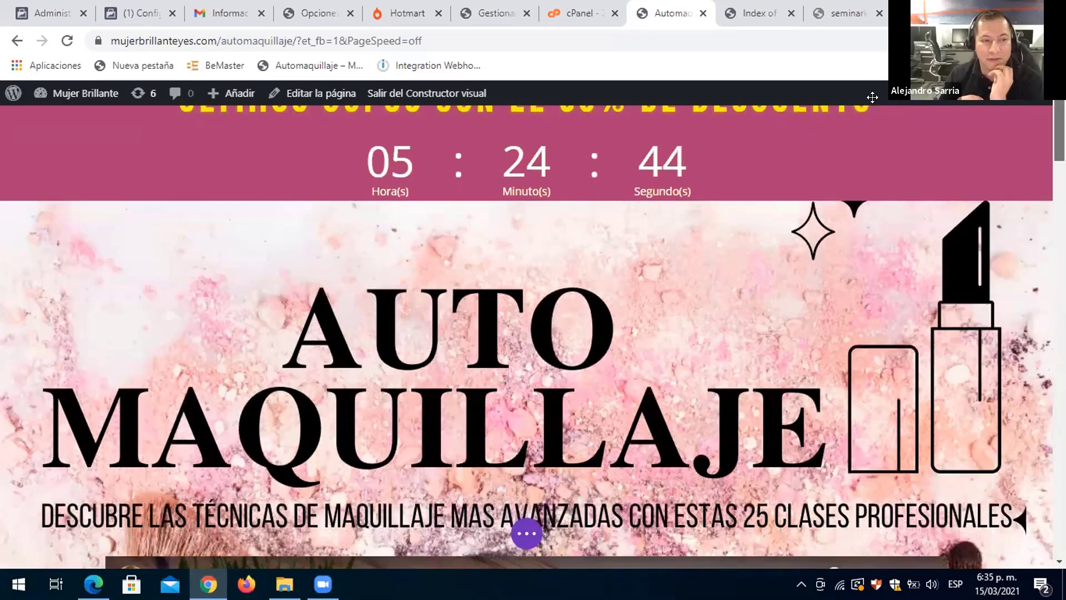
scroll(527, 337, up, 1)
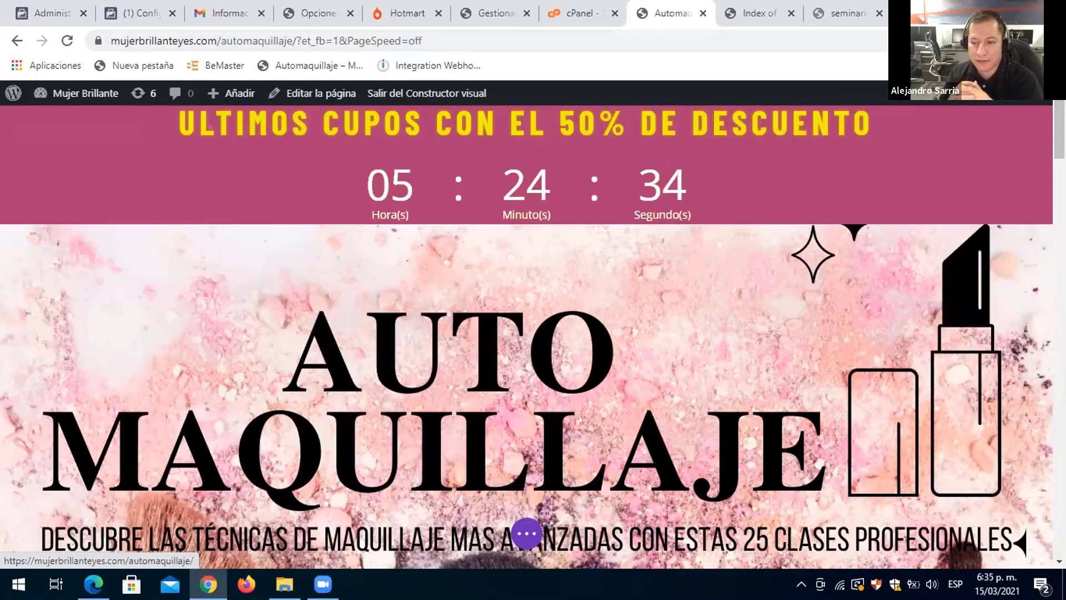
scroll(533, 339, down, 1)
scroll(533, 337, down, 1)
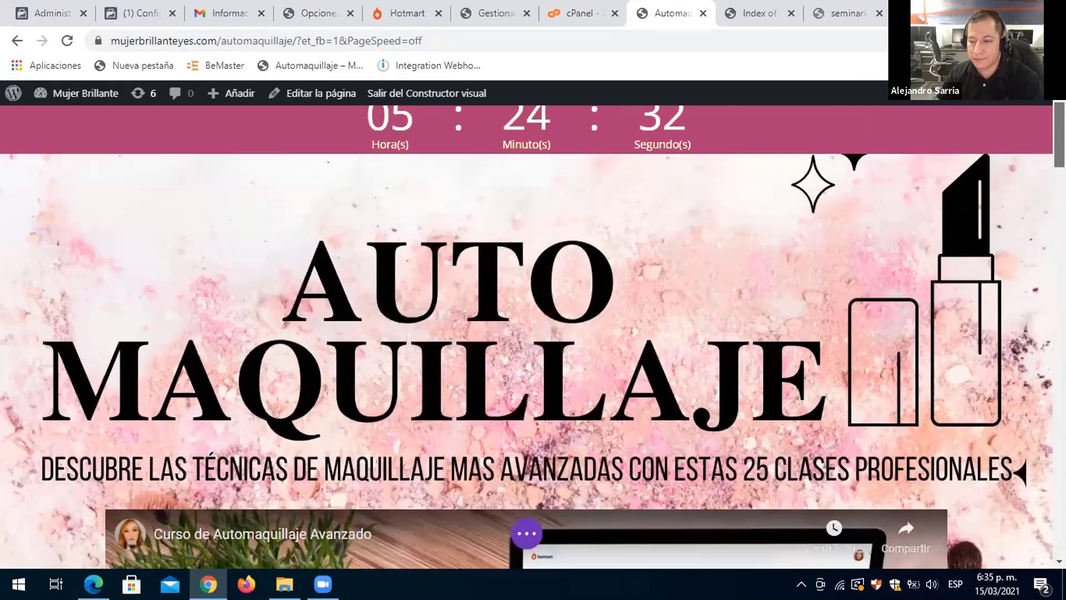
scroll(533, 337, down, 3)
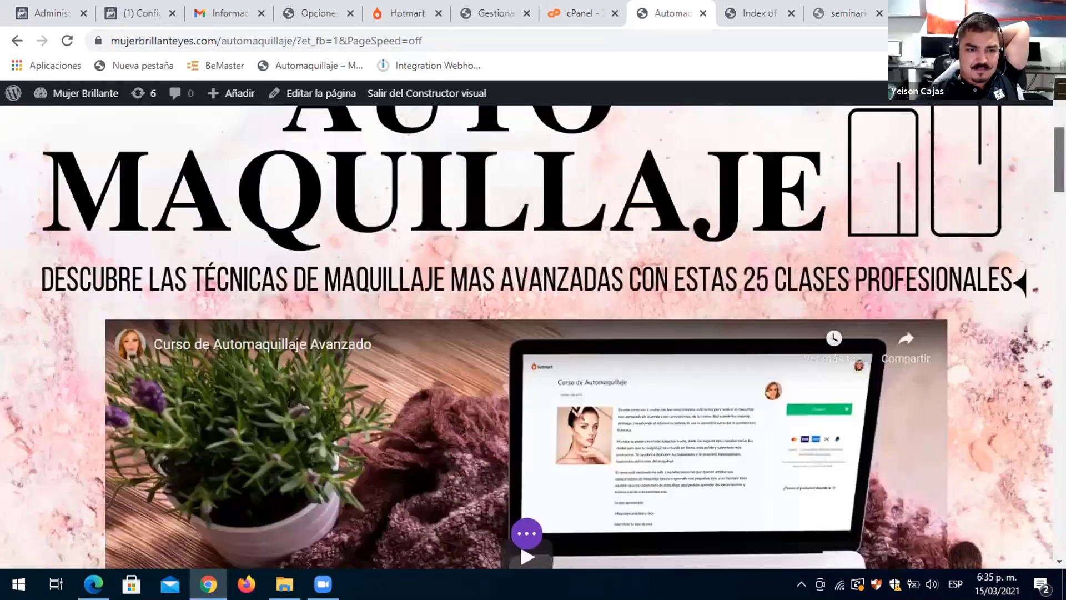
scroll(533, 337, down, 2)
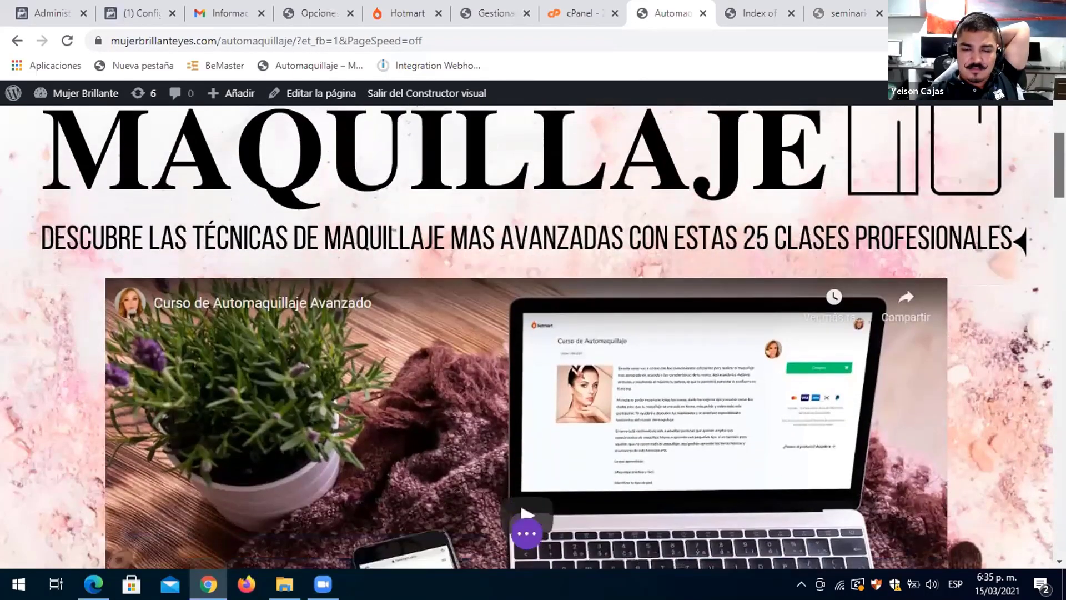
scroll(533, 337, down, 3)
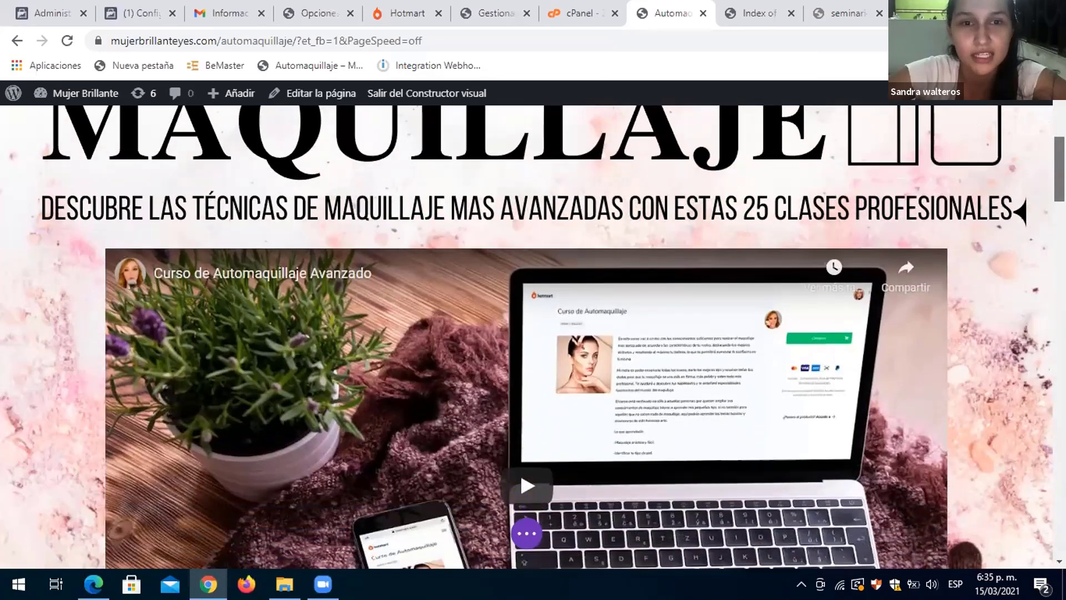
scroll(533, 337, down, 1)
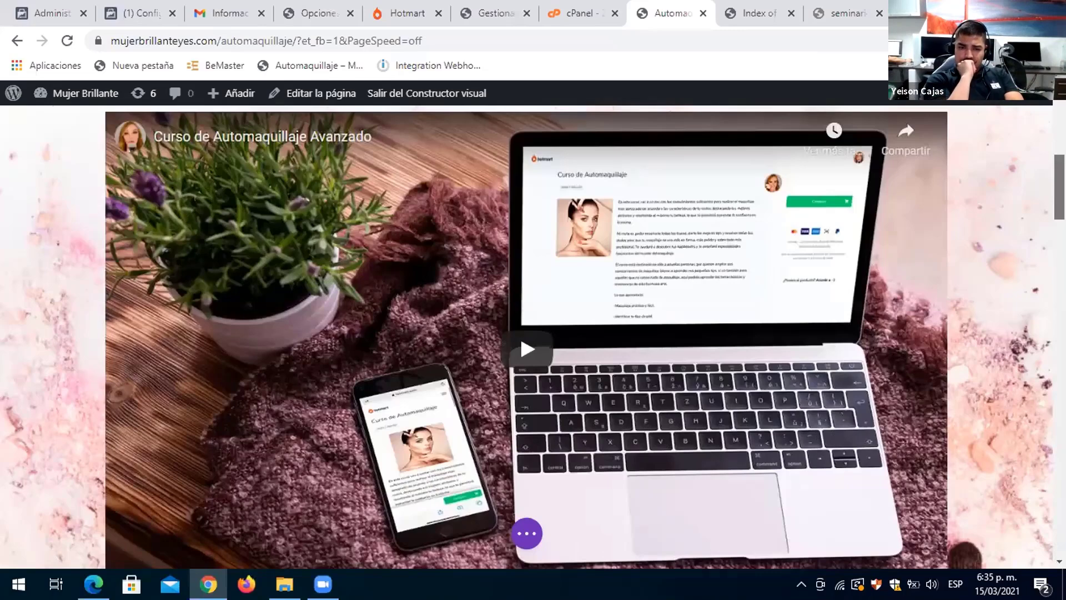
scroll(533, 337, down, 3)
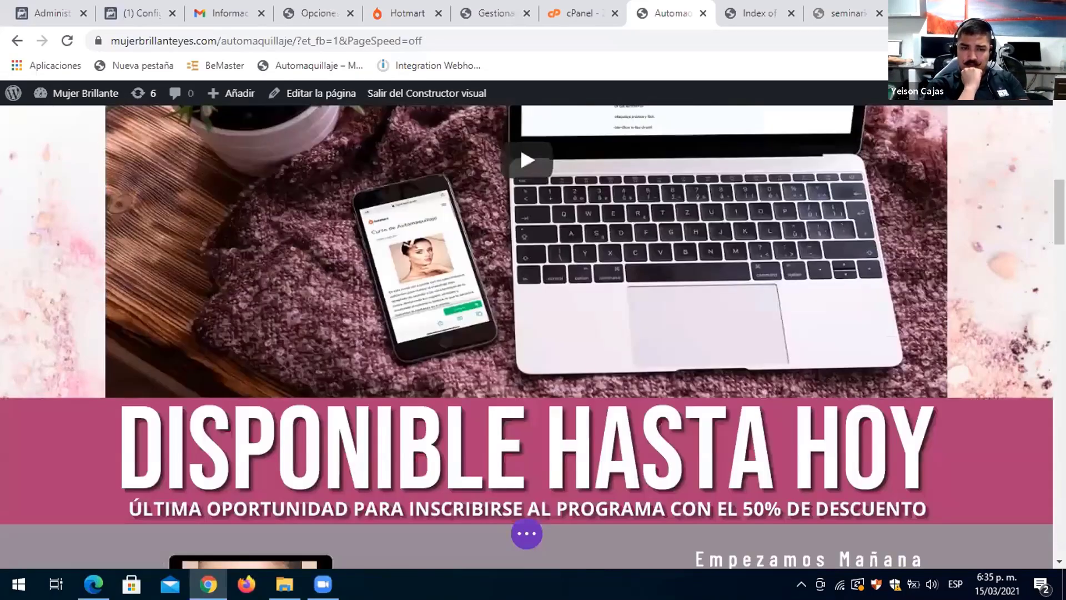
scroll(534, 337, down, 1)
scroll(533, 337, down, 2)
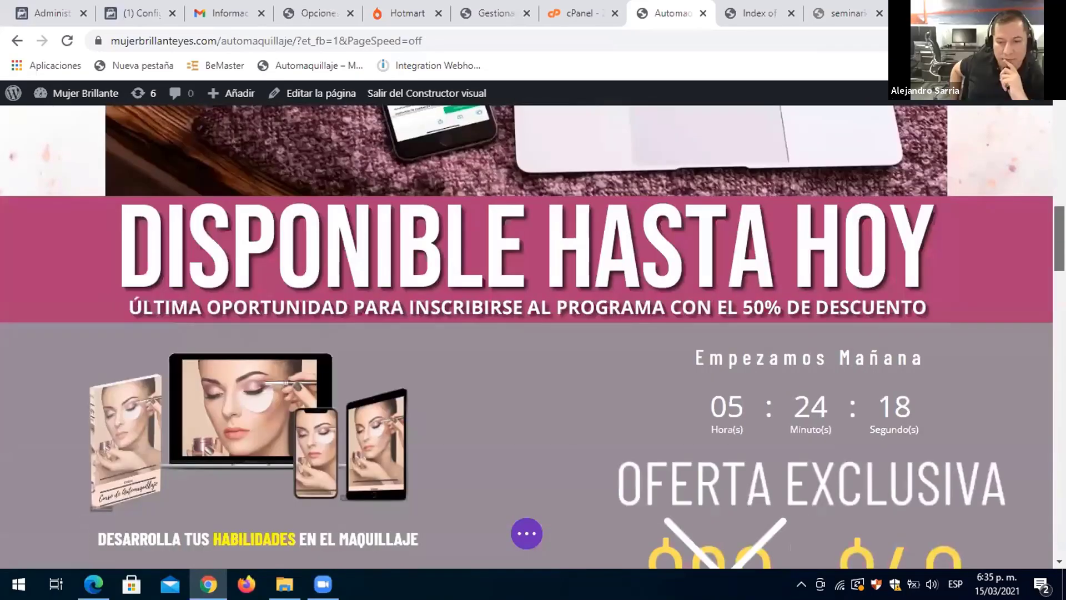
Review the course description, the exclusive offer pricing and the enrolment button on the sales page
scroll(533, 337, down, 3)
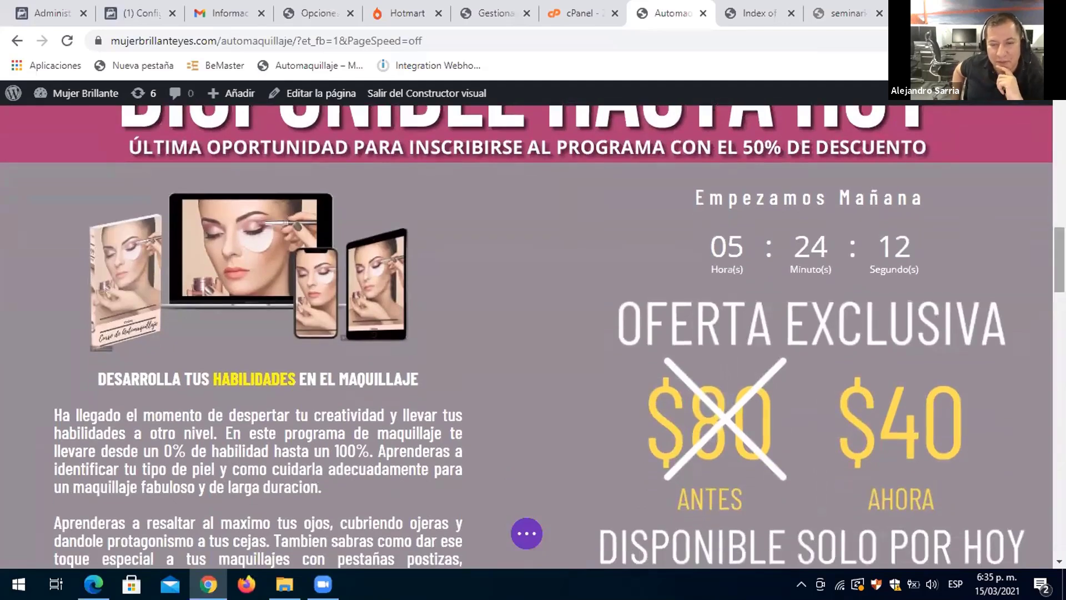
scroll(527, 336, down, 2)
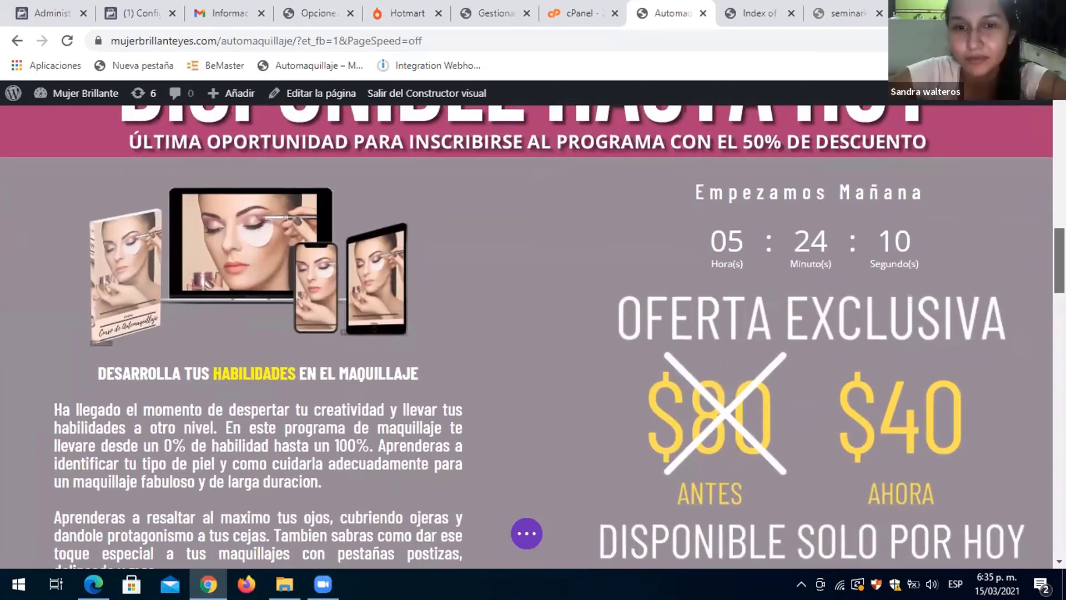
scroll(532, 337, down, 2)
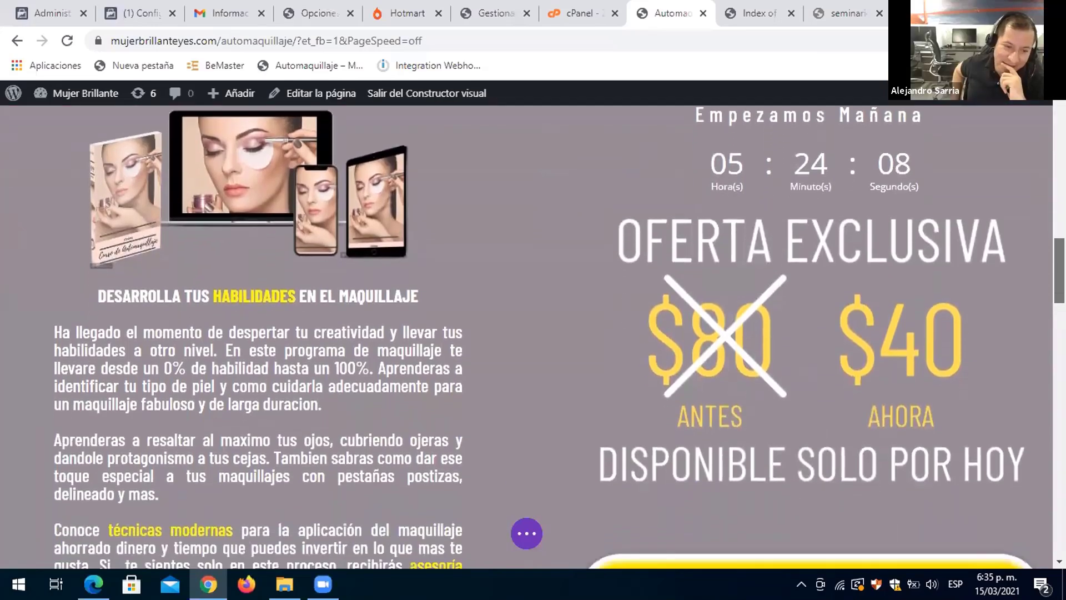
scroll(558, 337, down, 3)
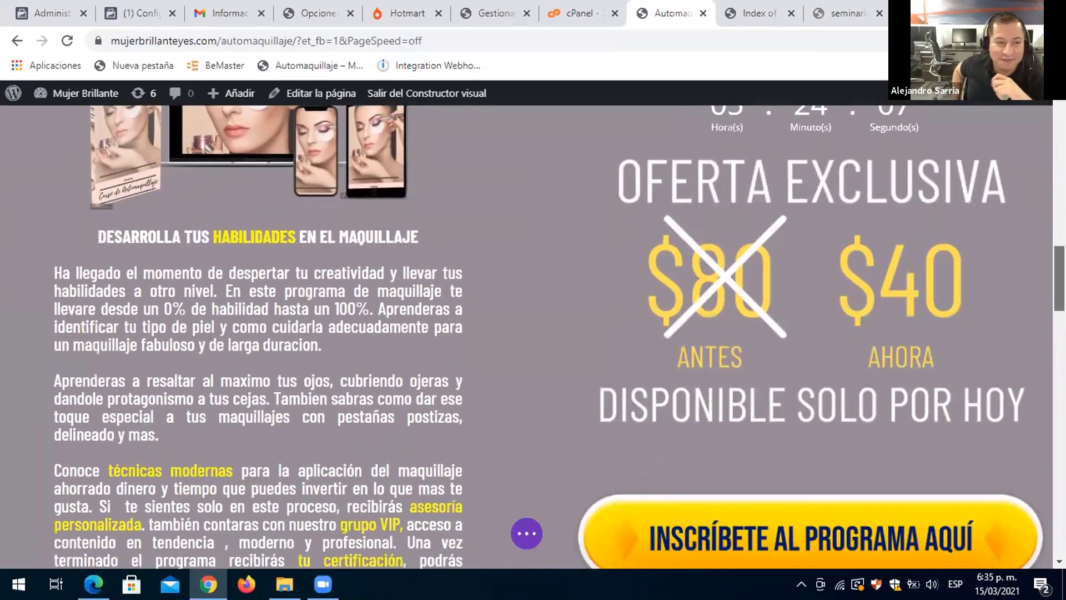
scroll(558, 337, down, 1)
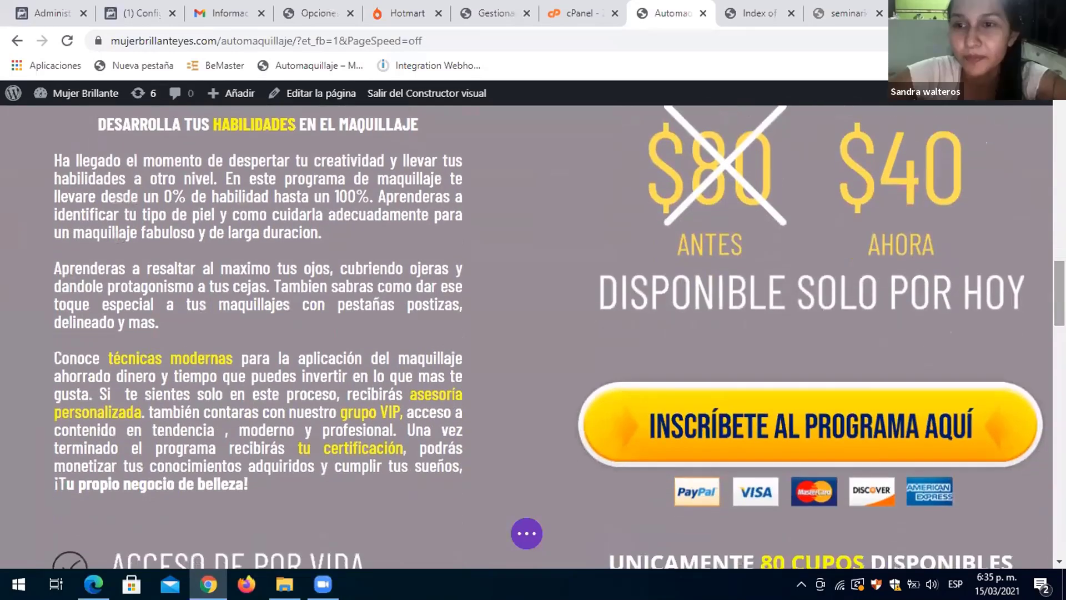
scroll(559, 337, down, 1)
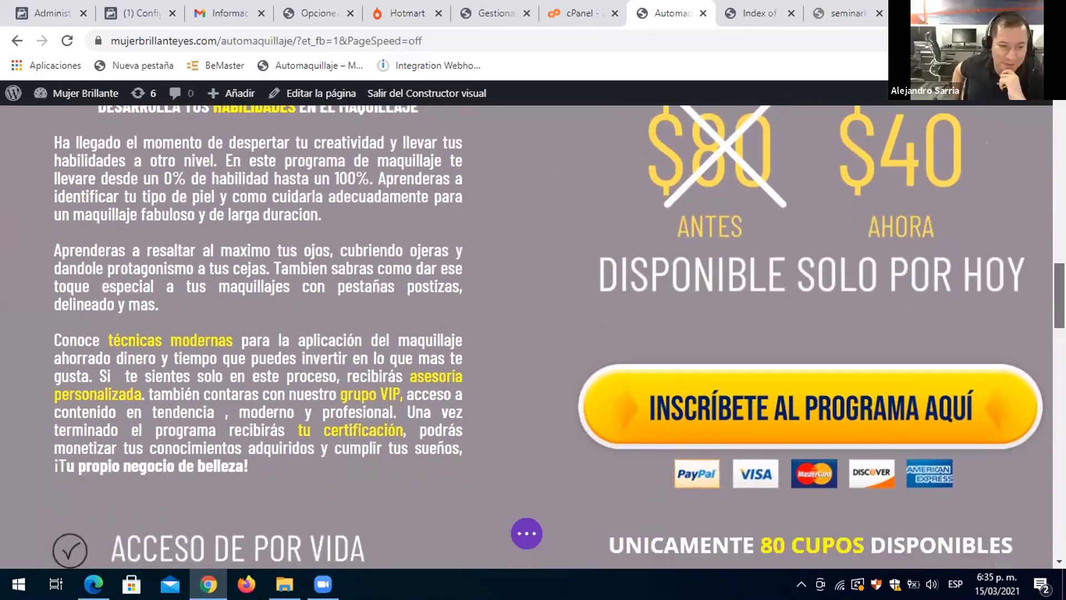
scroll(559, 337, down, 3)
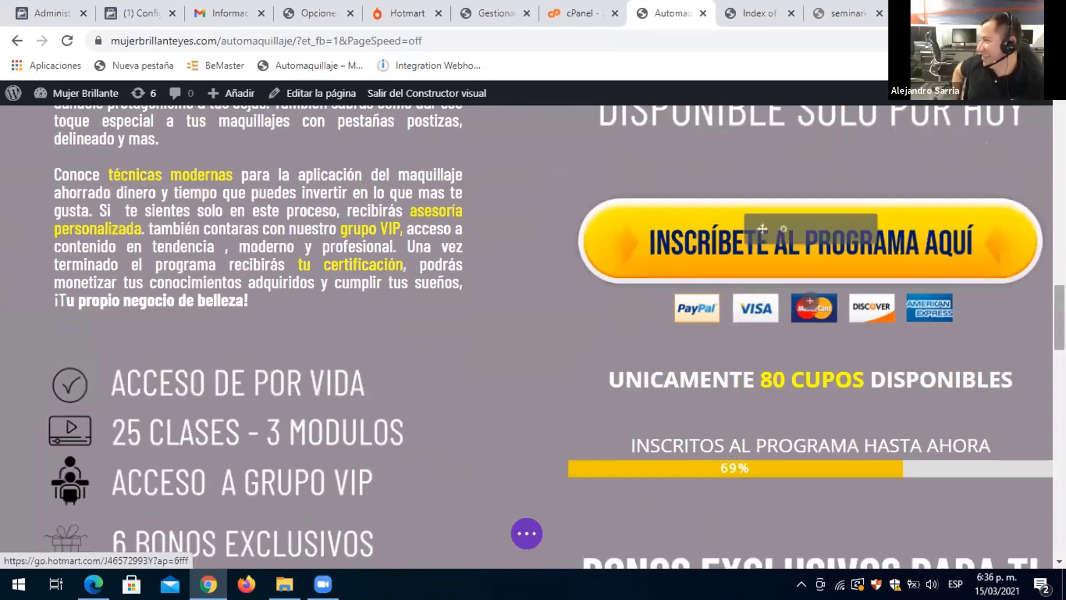
Look through the course benefits, the online programme topics and the exclusive bonuses on the sales page
scroll(811, 242, down, 2)
scroll(555, 338, down, 5)
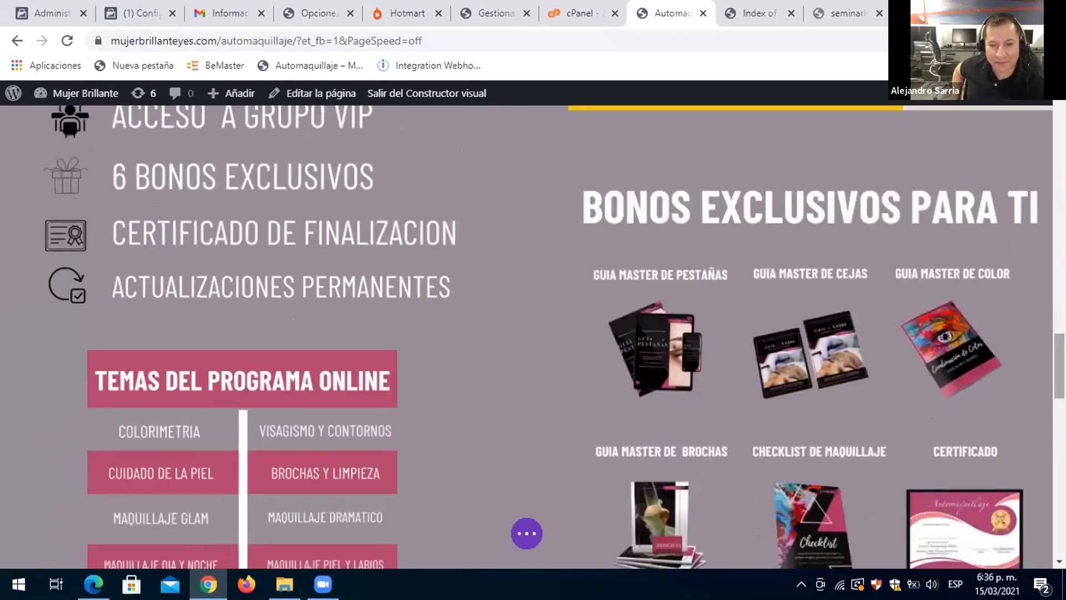
scroll(554, 338, down, 1)
scroll(554, 337, down, 1)
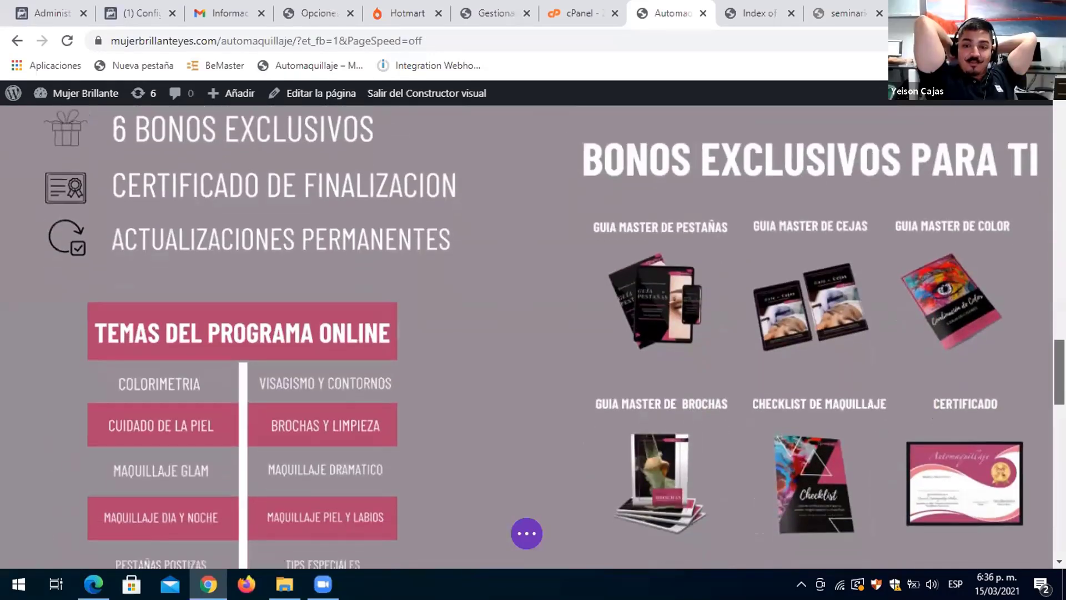
scroll(554, 337, down, 4)
scroll(554, 338, down, 2)
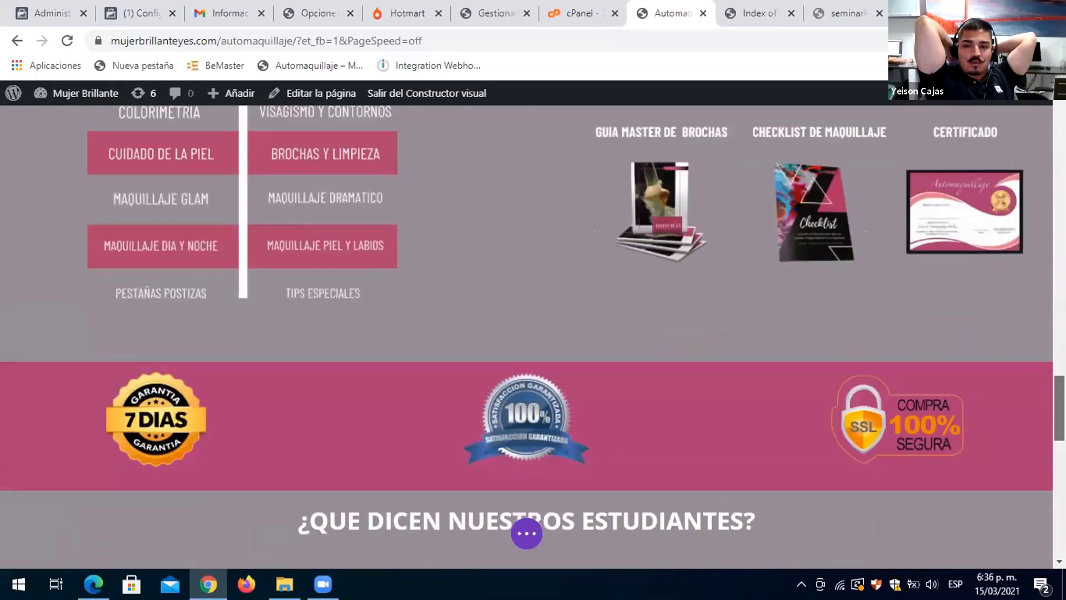
scroll(554, 337, up, 1)
scroll(554, 337, up, 3)
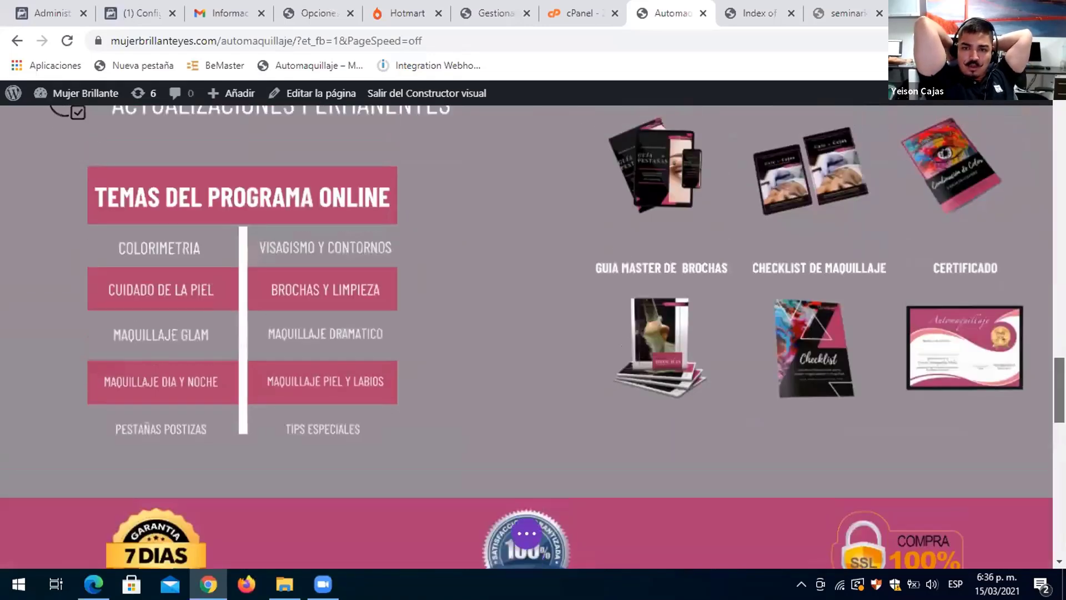
scroll(553, 337, up, 3)
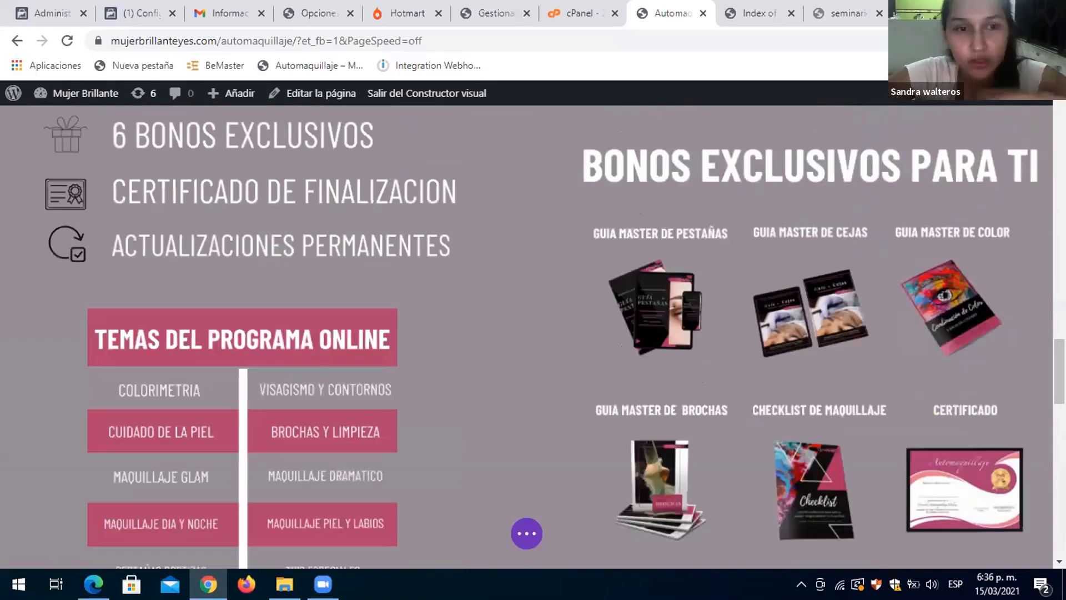
scroll(155, 373, up, 1)
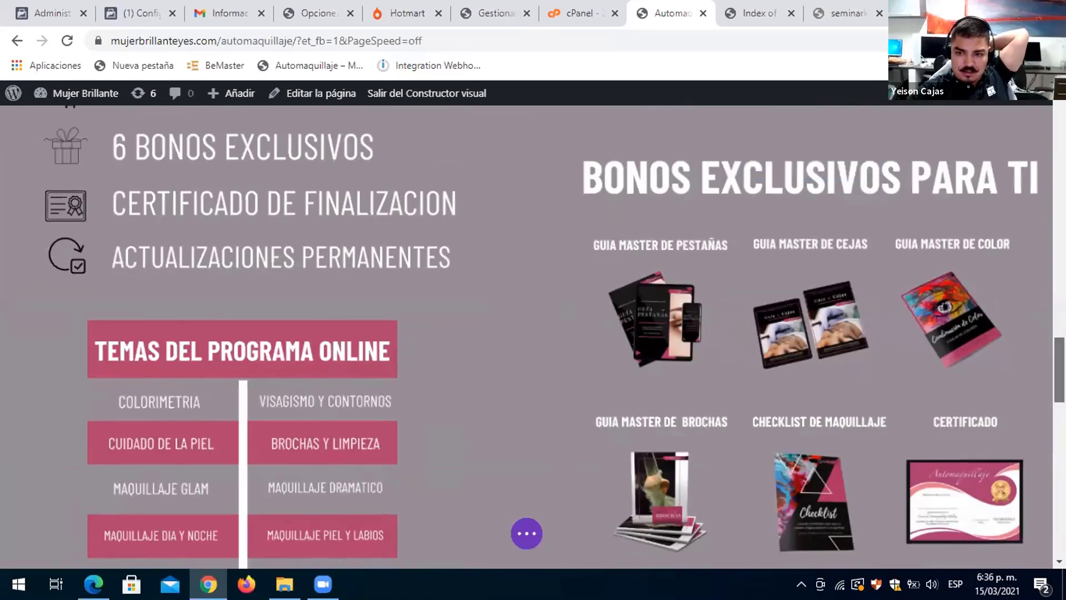
Check the guarantee badges, student testimonials and closing enrolment call-to-action at the end of the sales page
scroll(526, 333, down, 5)
scroll(526, 333, down, 2)
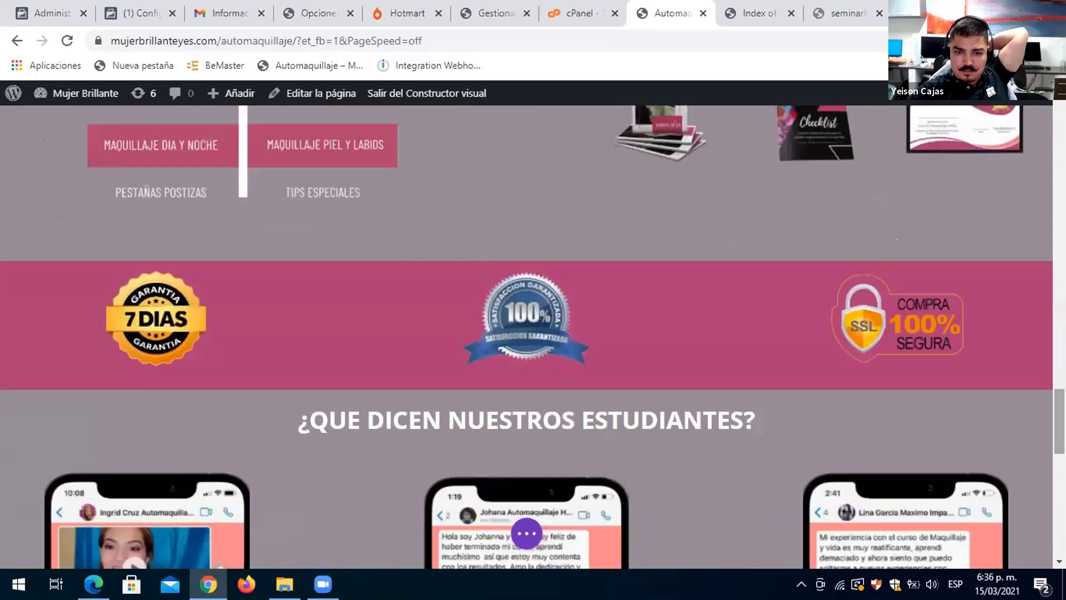
scroll(526, 333, down, 1)
scroll(527, 333, down, 4)
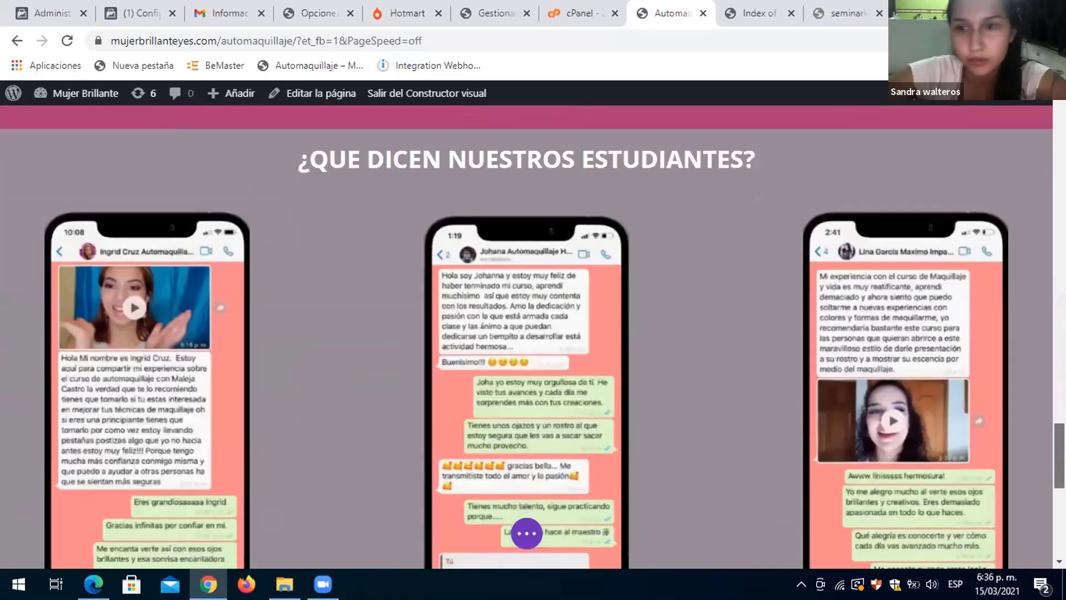
scroll(526, 333, down, 8)
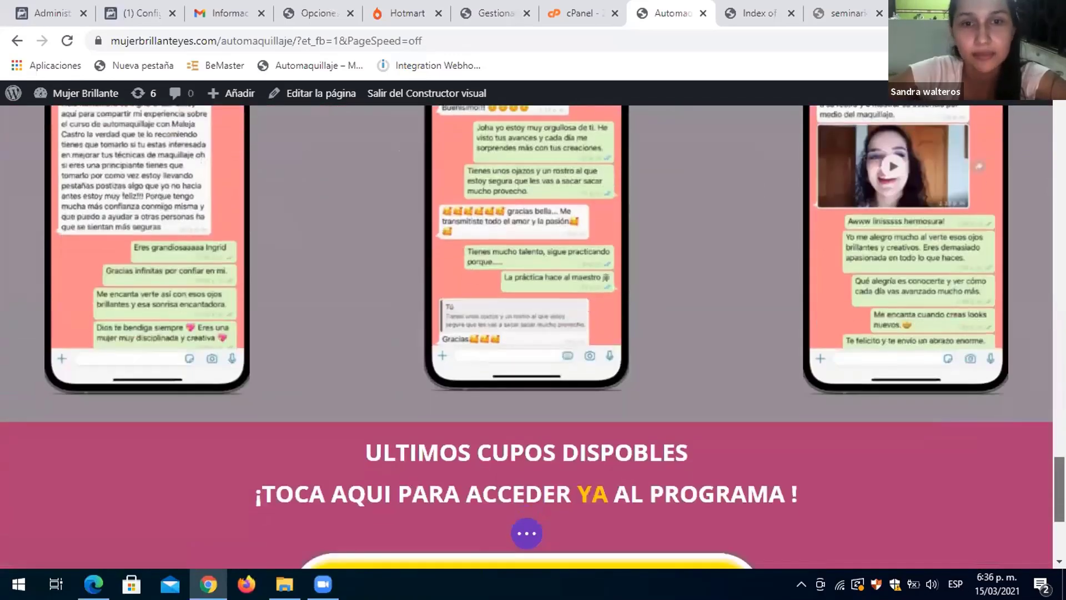
scroll(526, 334, down, 1)
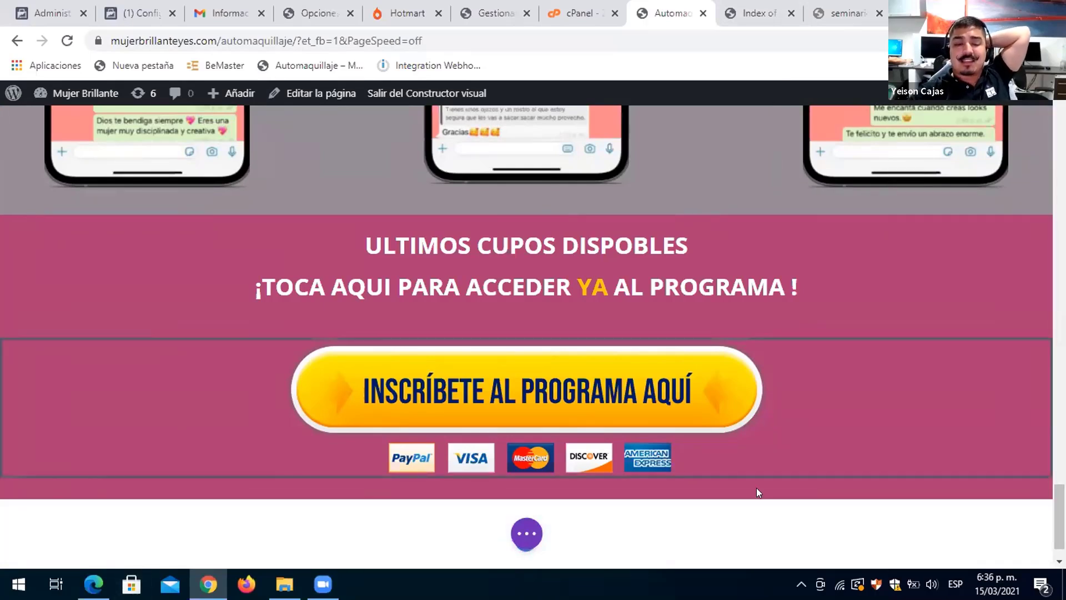
Expand the visual builder's page controls and preview the sales page in tablet view and in phone view
click(517, 534)
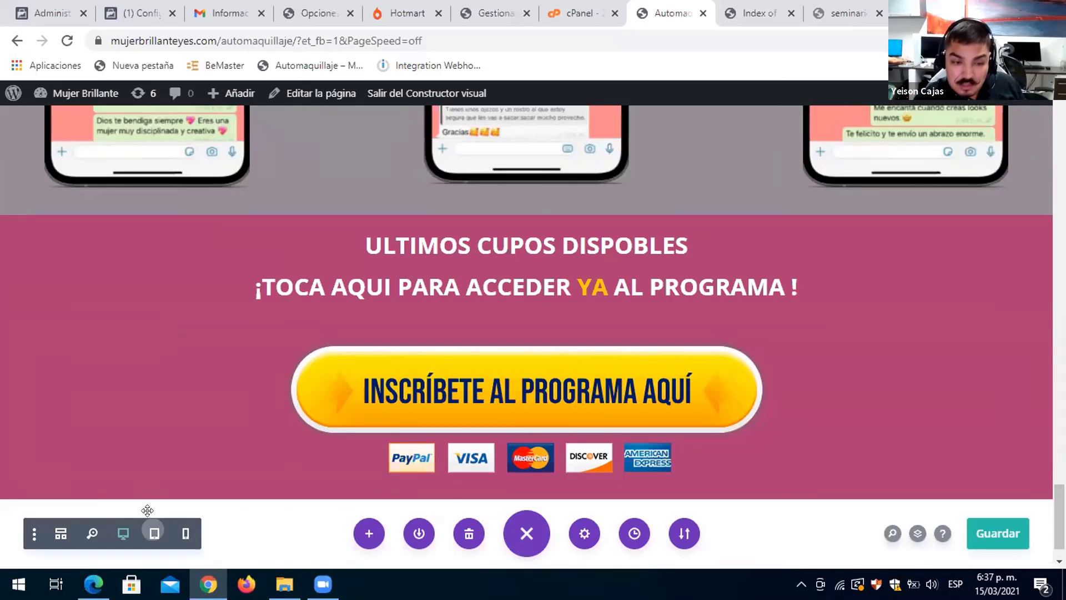
click(154, 532)
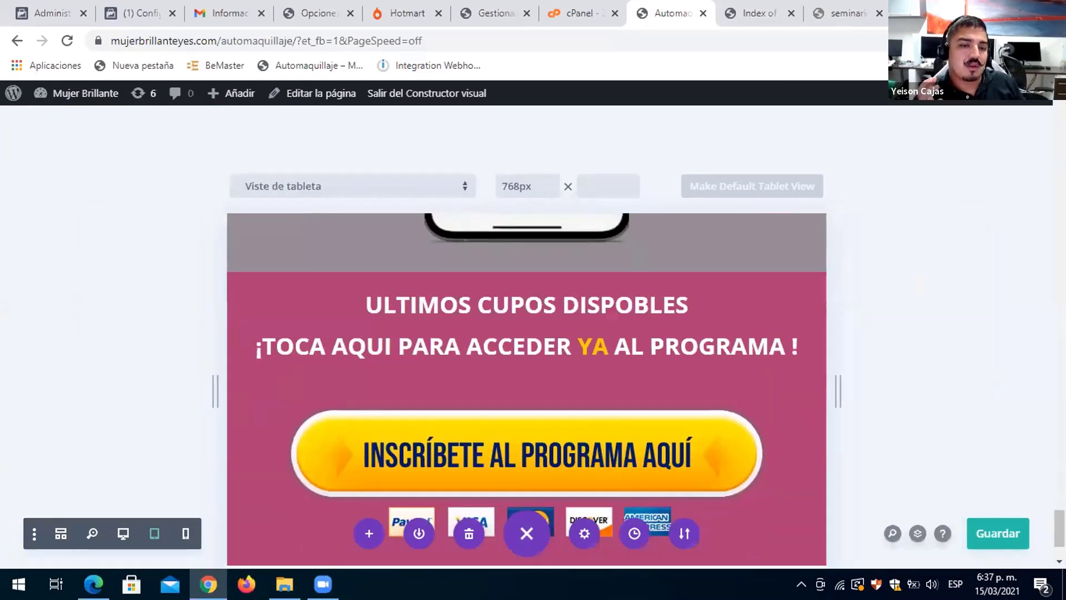
click(186, 533)
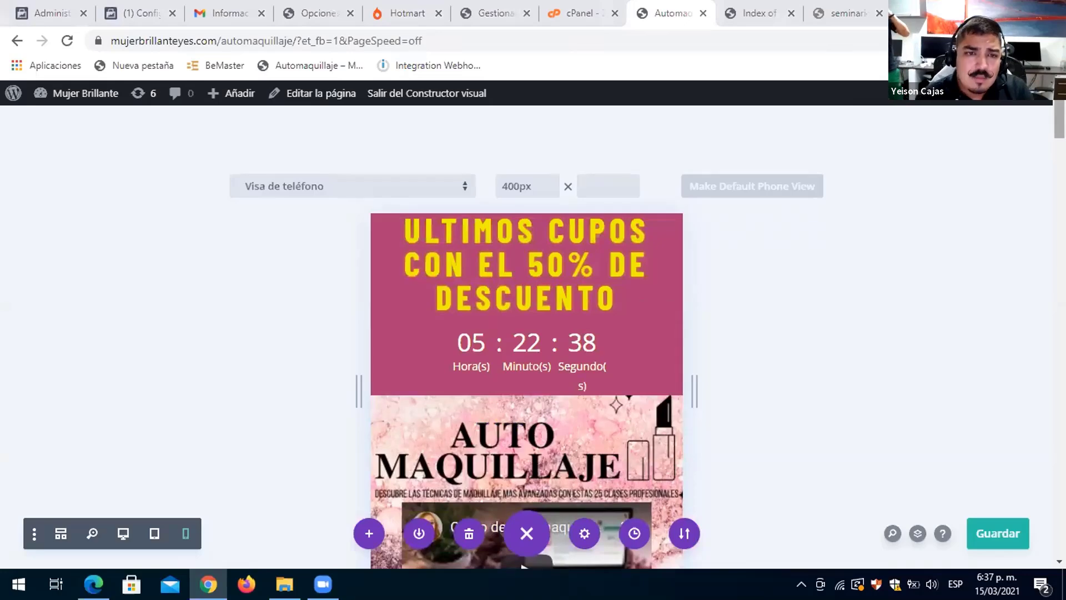
Examine how the countdown, title image, video and "Disponible hasta hoy" banner are laid out in the phone preview
scroll(526, 389, down, 1)
scroll(526, 388, up, 1)
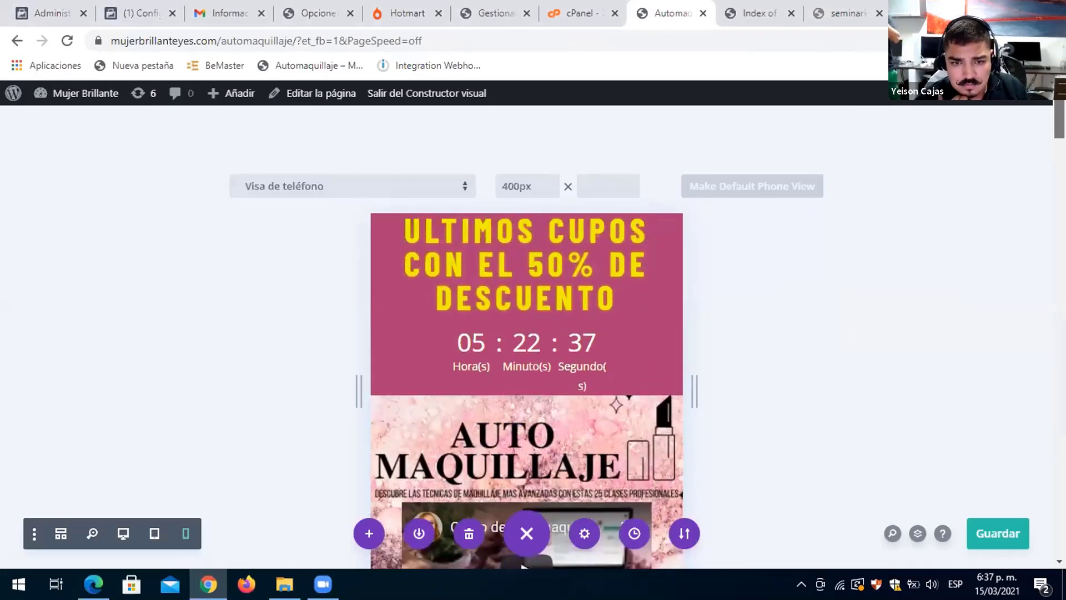
scroll(527, 389, down, 8)
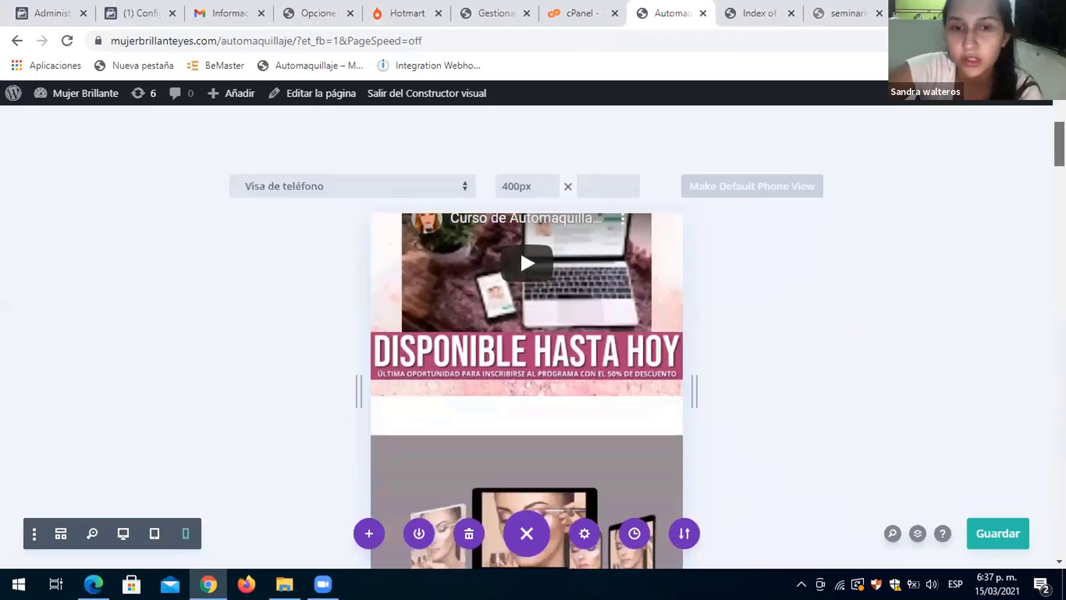
scroll(527, 388, up, 3)
scroll(526, 389, up, 1)
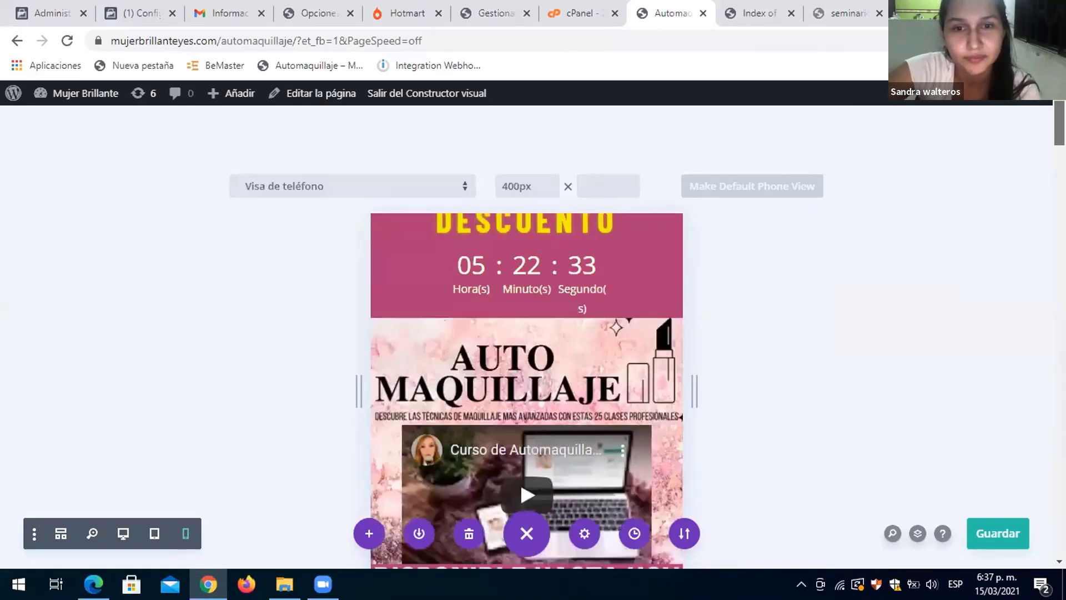
scroll(526, 389, down, 1)
scroll(526, 389, down, 1)
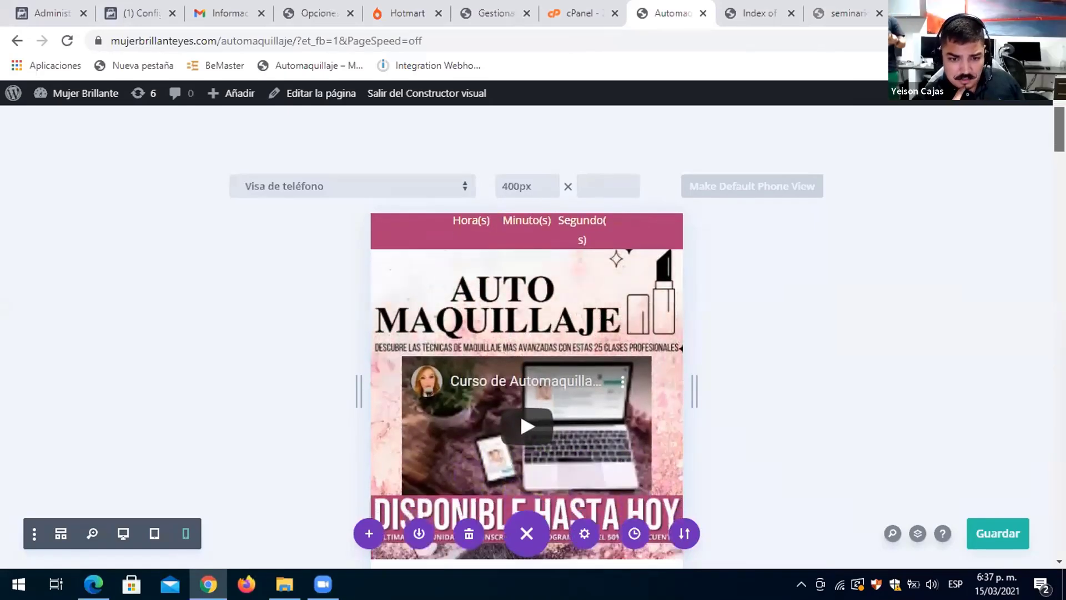
scroll(526, 389, up, 2)
scroll(526, 389, up, 1)
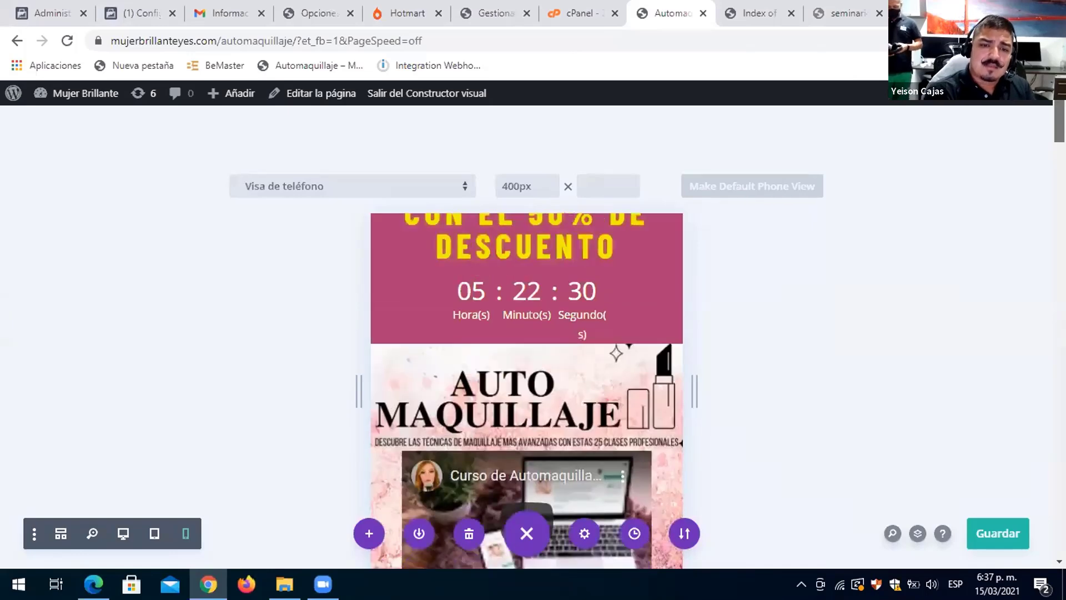
scroll(527, 388, down, 1)
scroll(526, 389, down, 1)
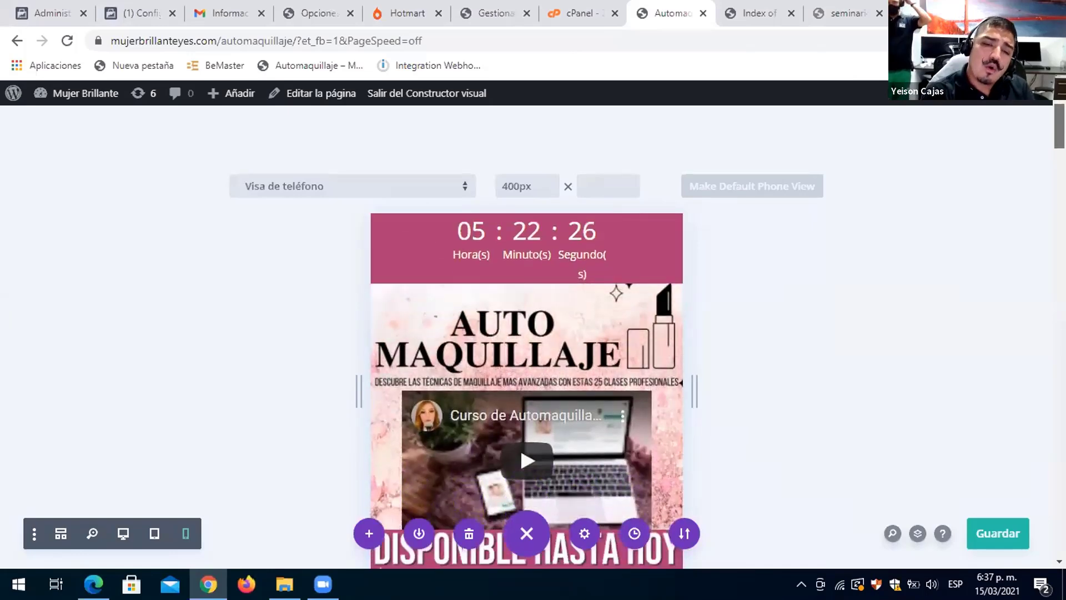
Read through the course description, benefits list and online programme topics in the phone preview
scroll(526, 389, down, 4)
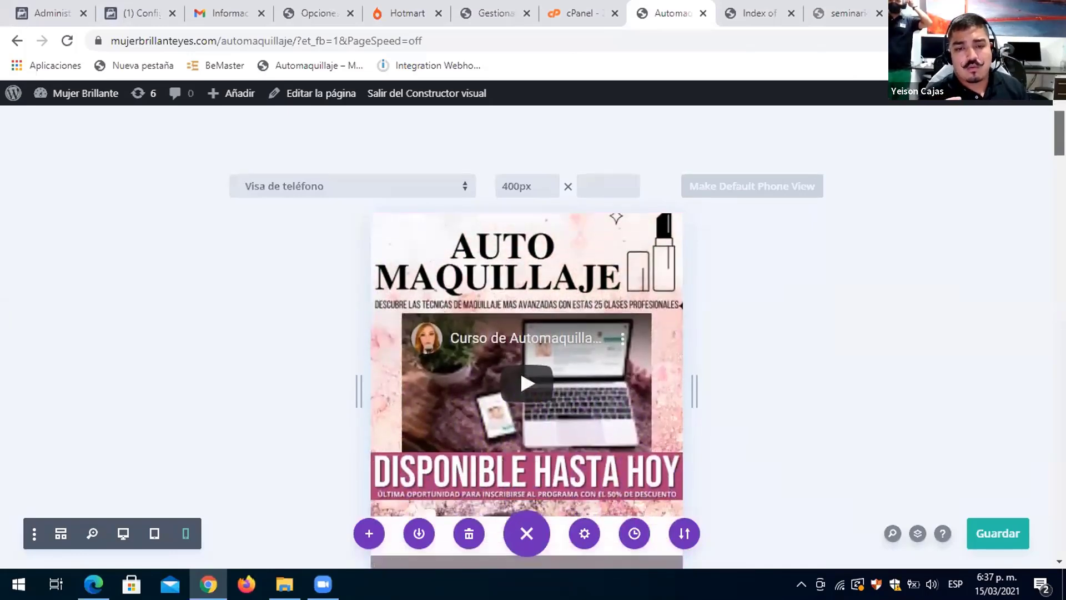
scroll(527, 388, down, 5)
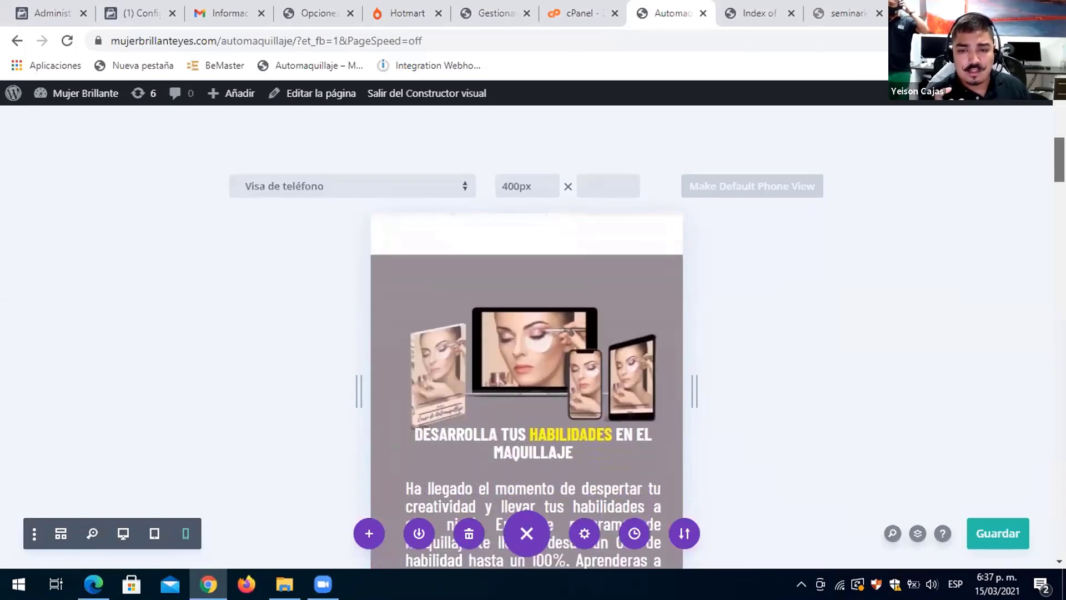
scroll(526, 389, down, 3)
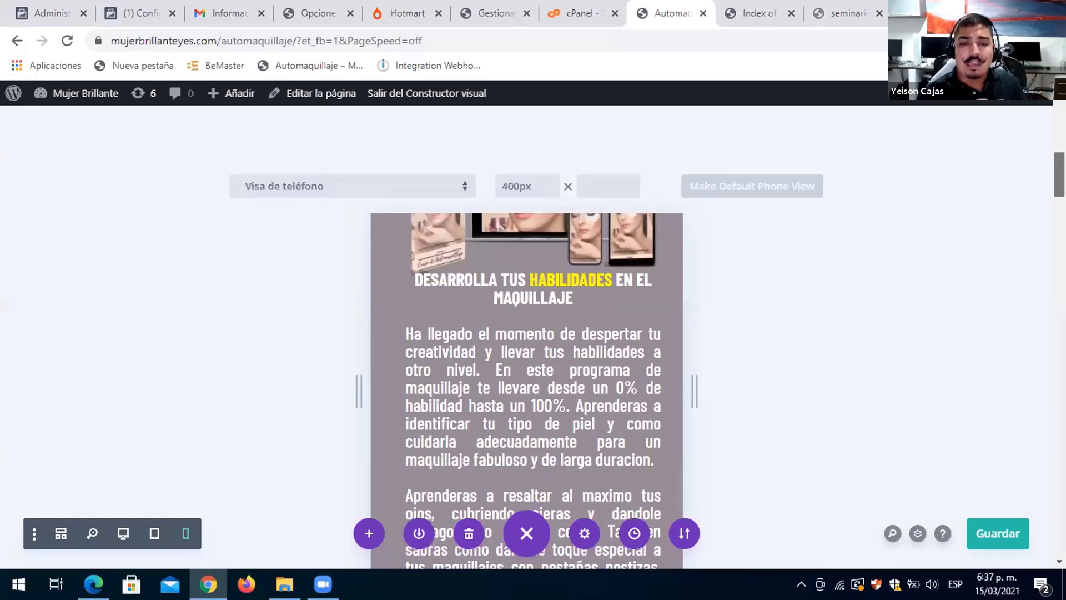
scroll(526, 389, down, 1)
scroll(527, 389, down, 3)
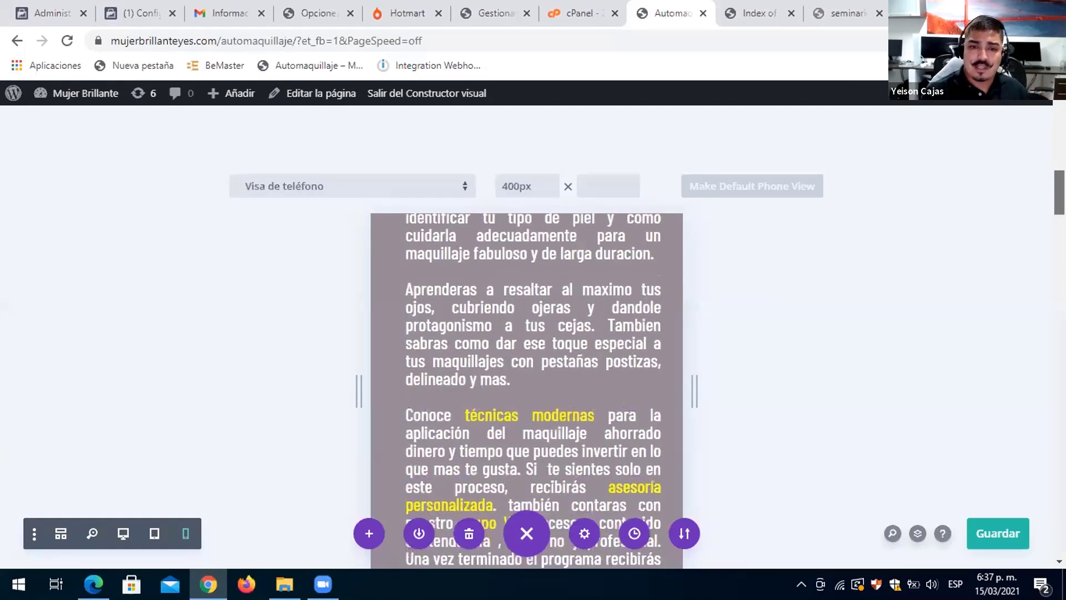
scroll(526, 388, down, 4)
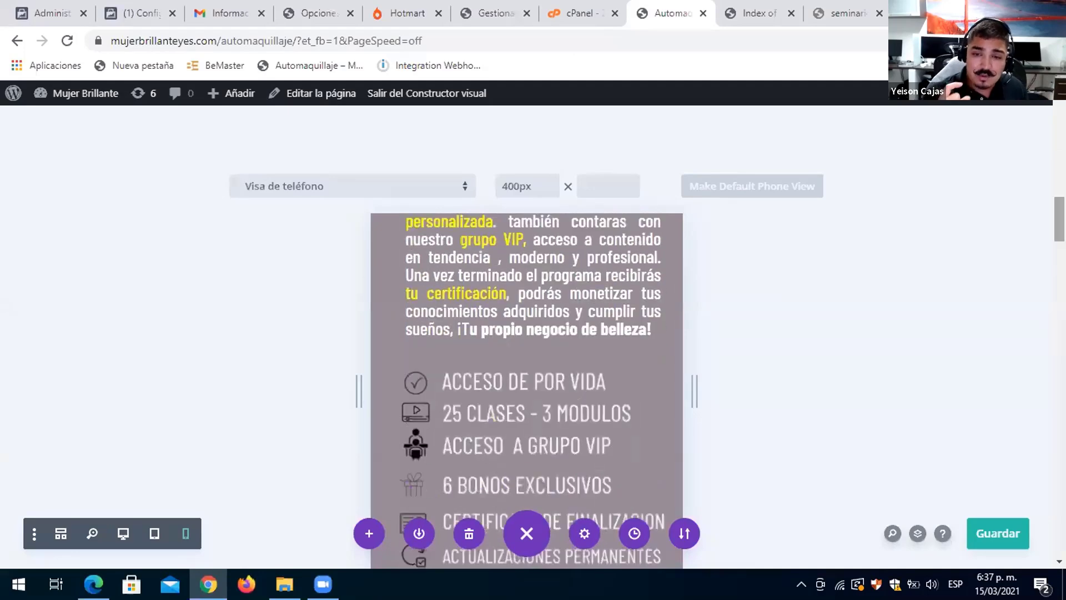
scroll(527, 389, down, 4)
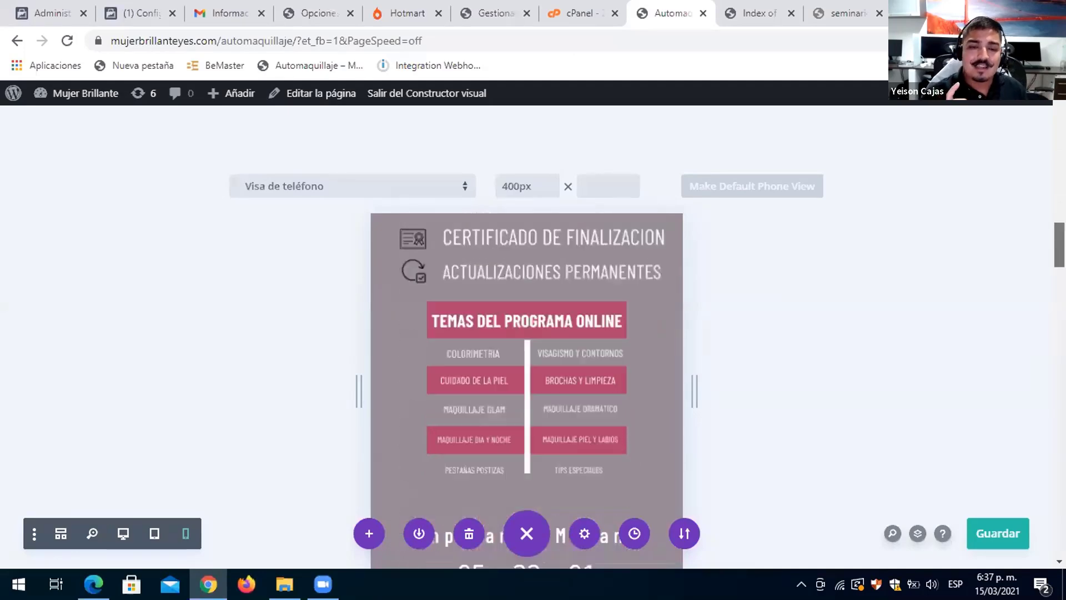
Return to the start of the phone preview and examine the discount headline, countdown, Auto Maquillaje title image and video
scroll(527, 389, up, 10)
scroll(526, 389, up, 5)
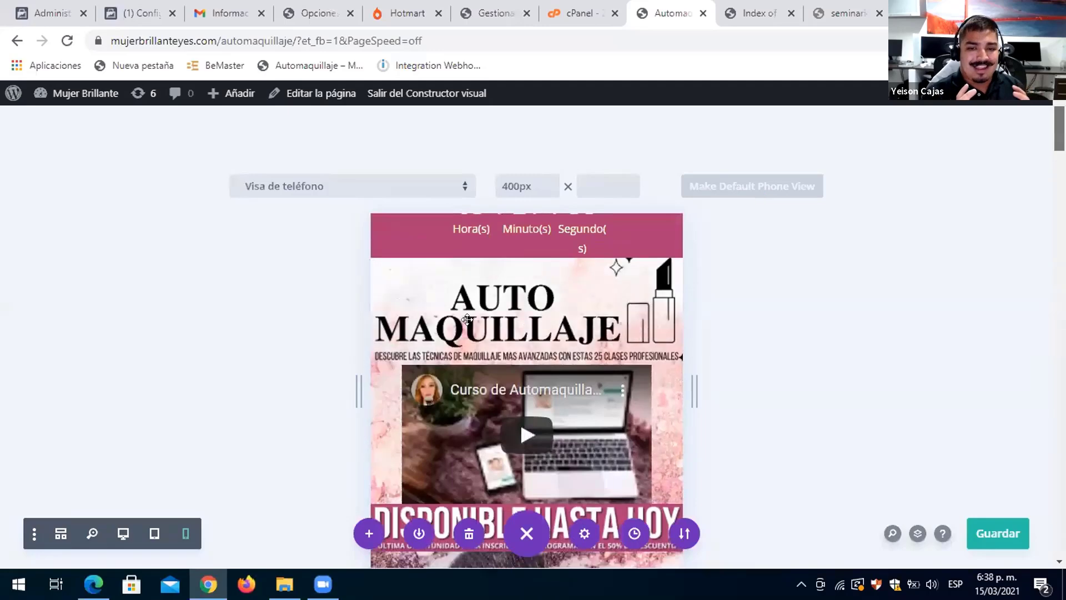
scroll(526, 389, up, 3)
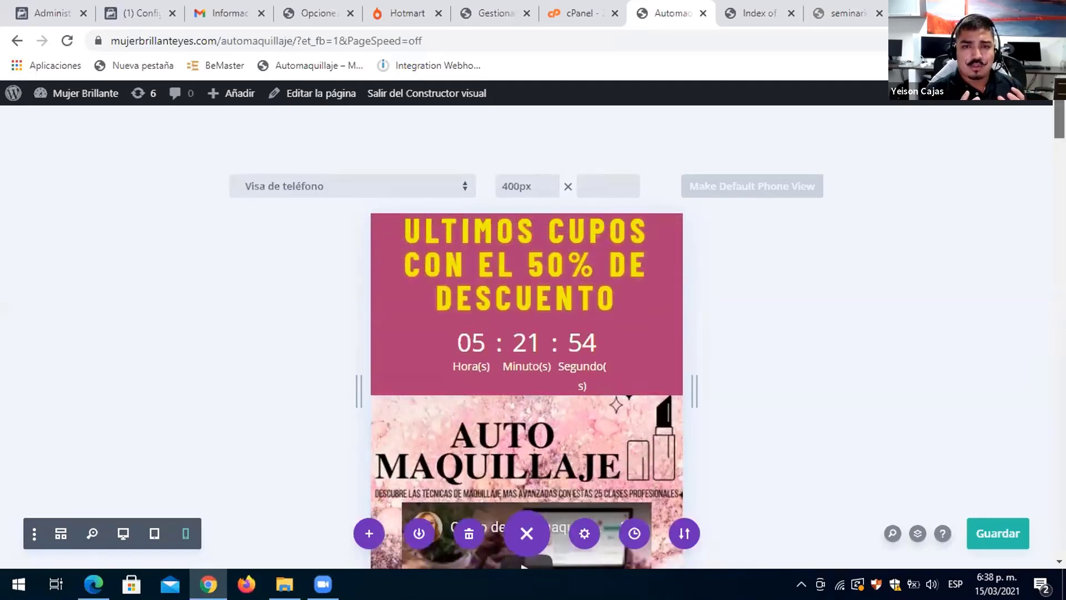
scroll(460, 321, down, 2)
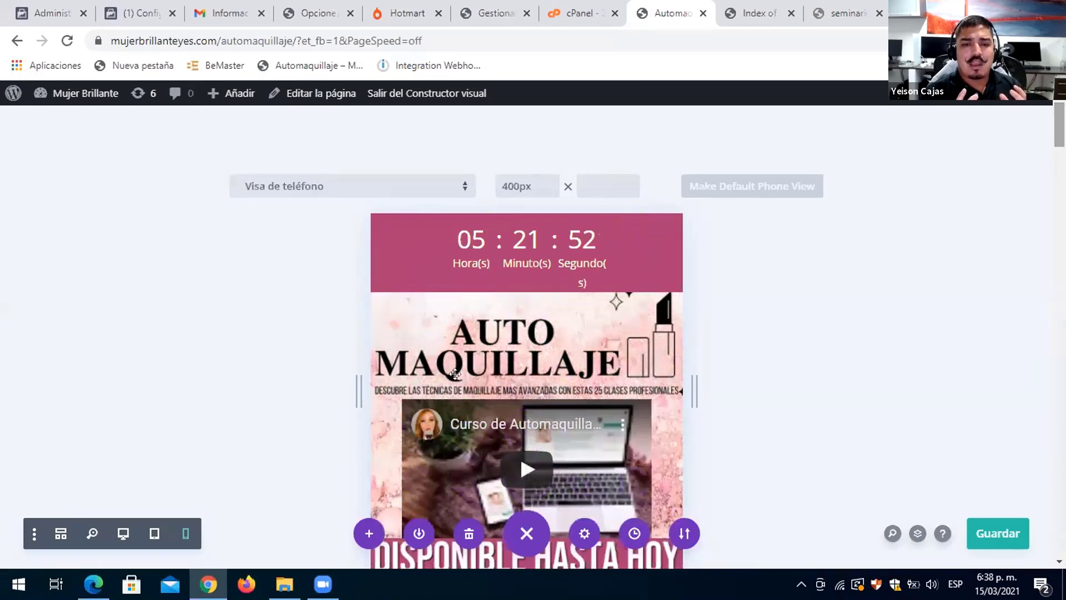
mouse_move(402, 383)
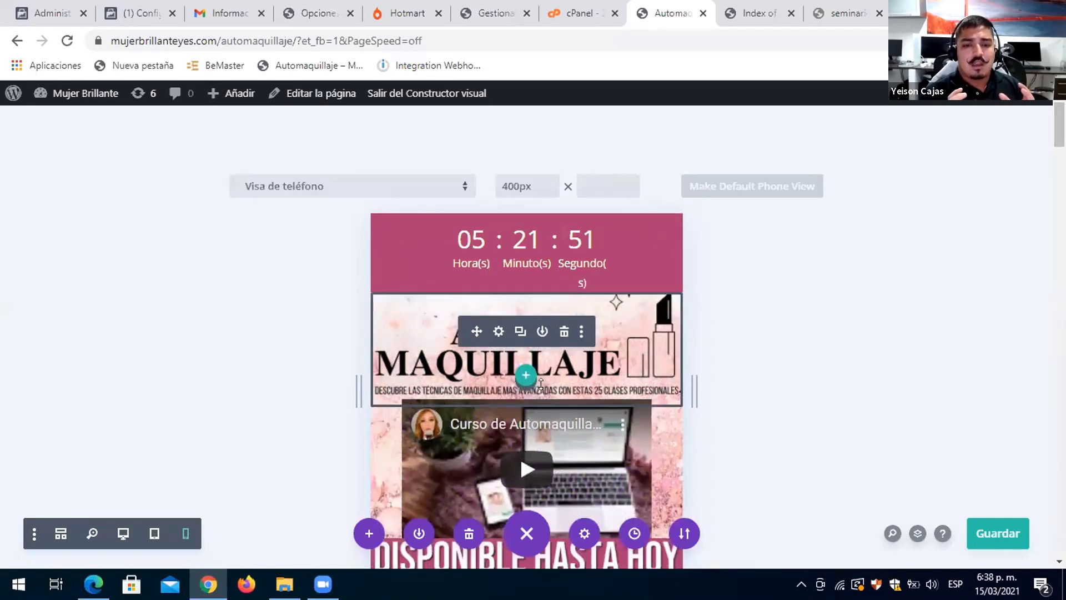
drag(468, 333, 483, 393)
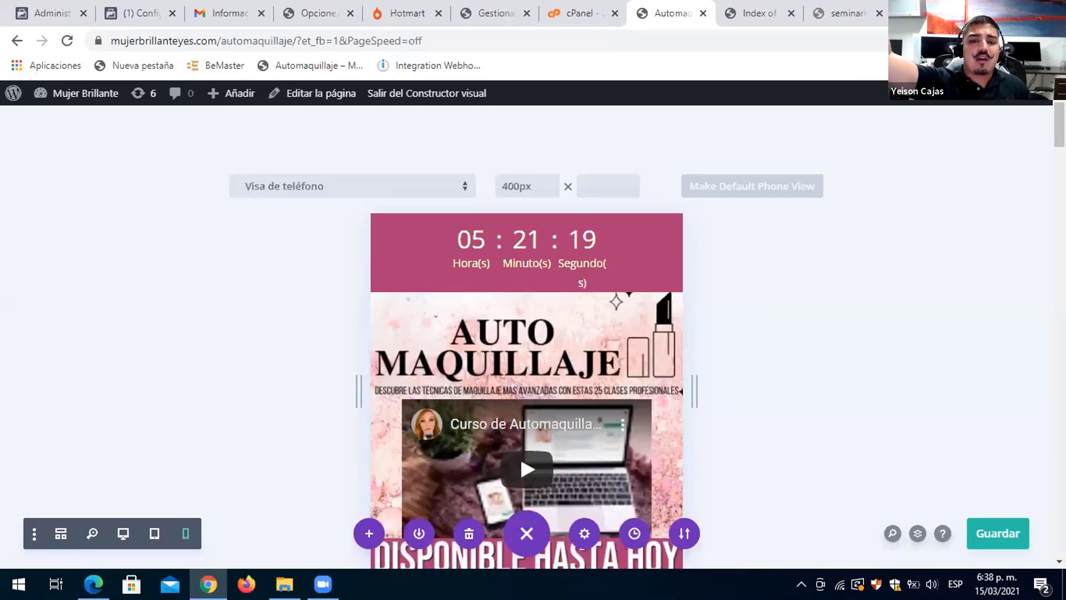
scroll(527, 389, down, 3)
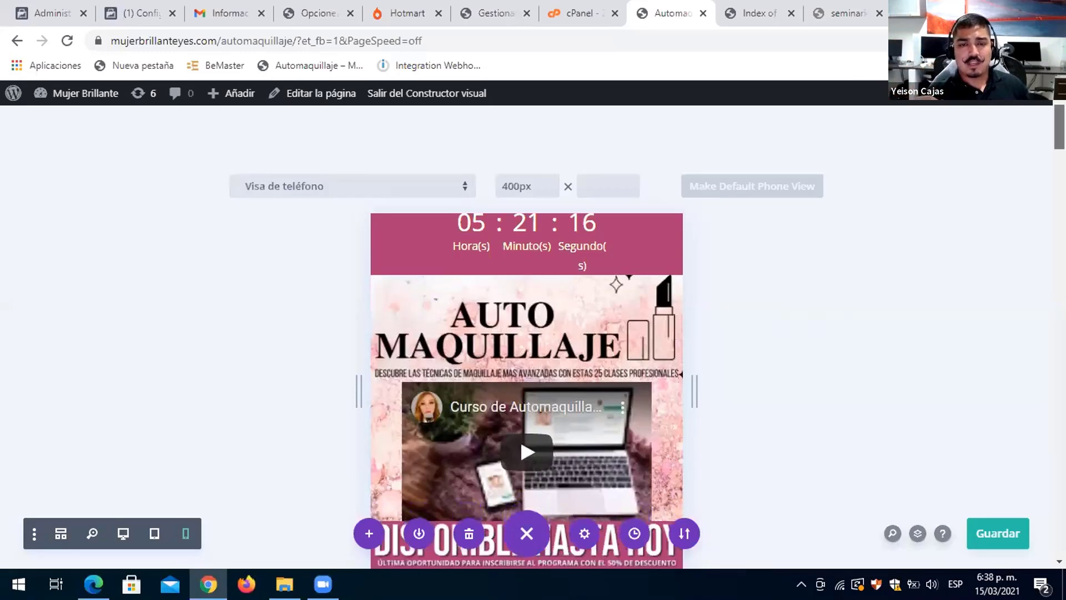
scroll(527, 389, down, 3)
scroll(527, 389, up, 5)
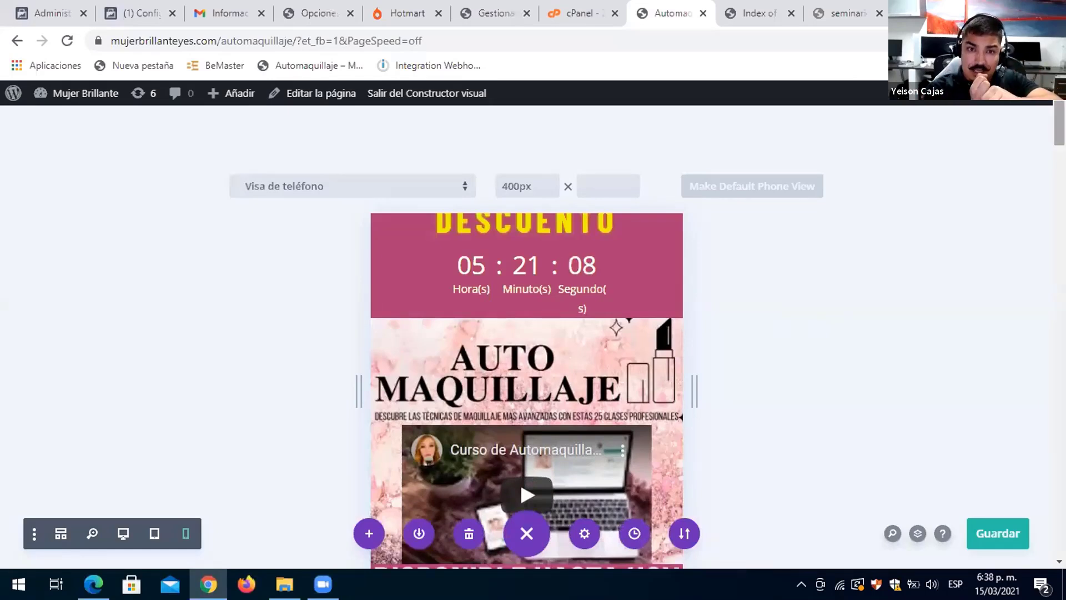
Compare the device mock-up, description text and benefits list with the page's opening section in the phone preview
scroll(526, 389, down, 7)
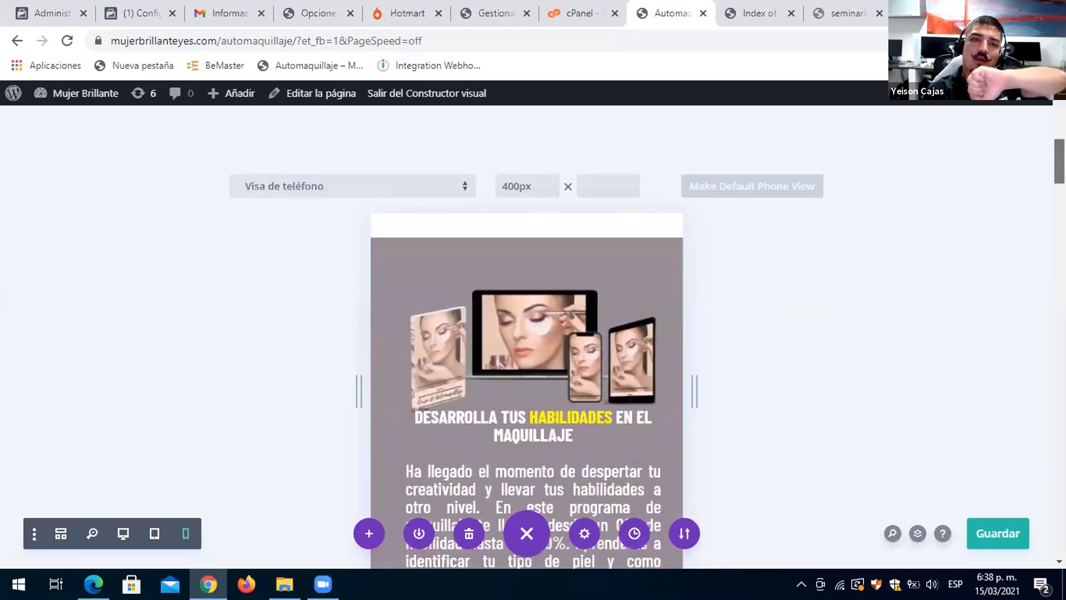
scroll(527, 388, down, 4)
scroll(527, 389, down, 10)
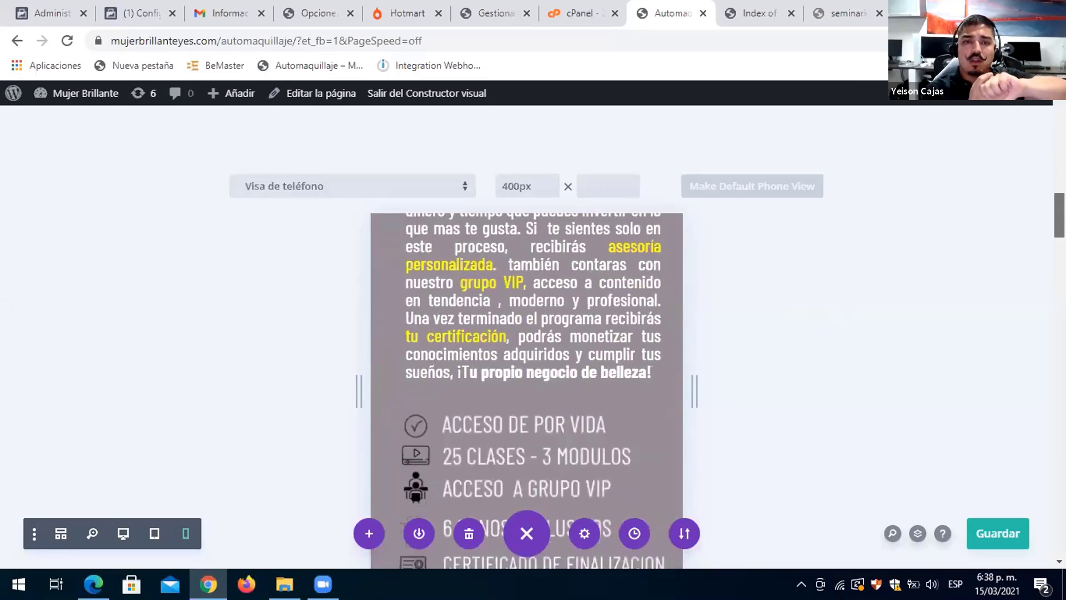
scroll(527, 389, down, 2)
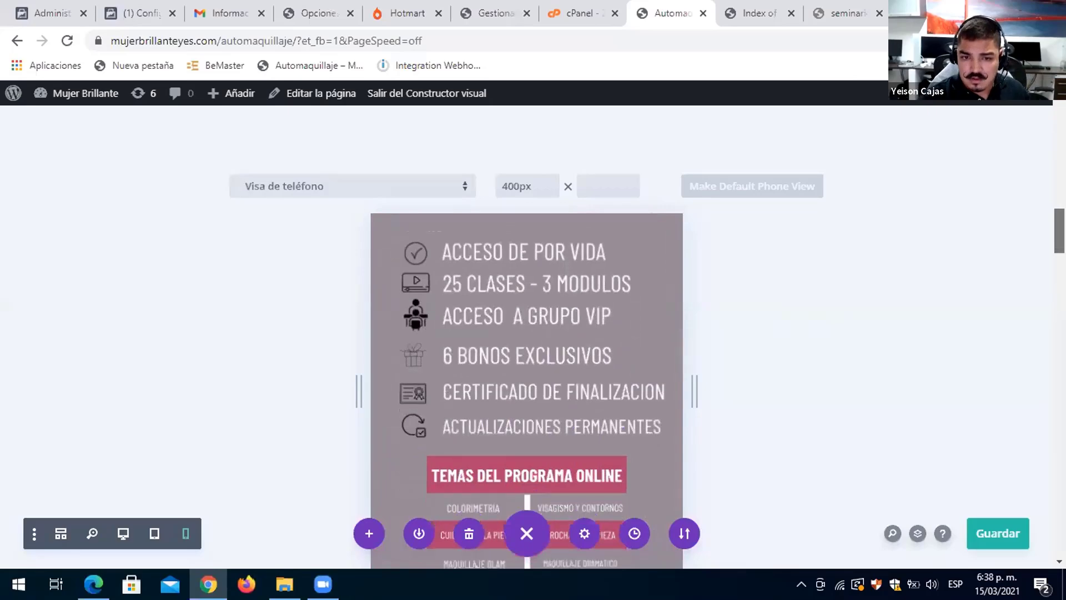
scroll(527, 389, up, 12)
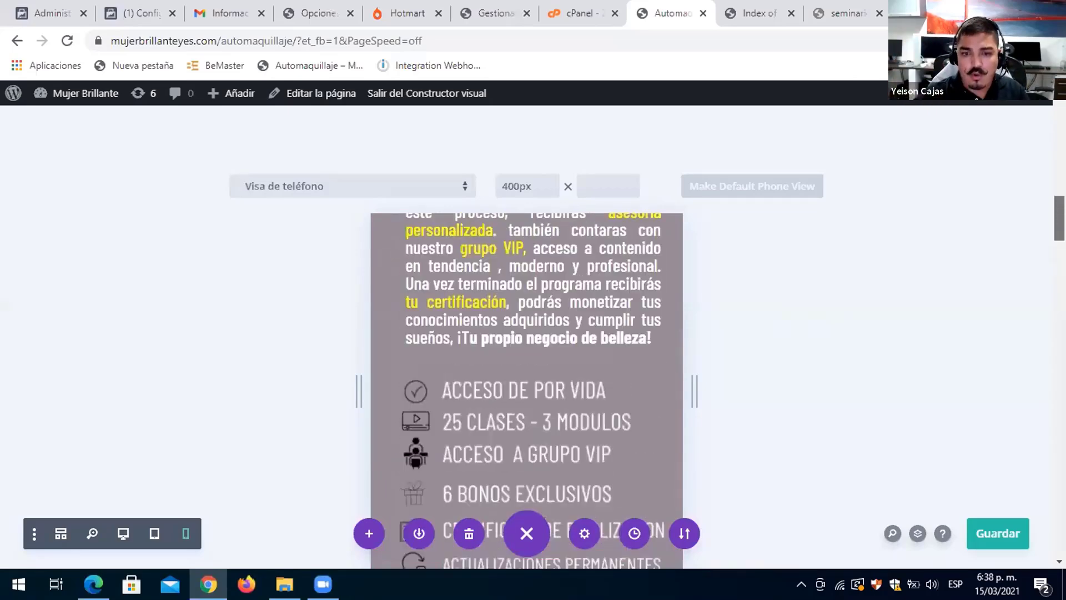
scroll(527, 389, up, 15)
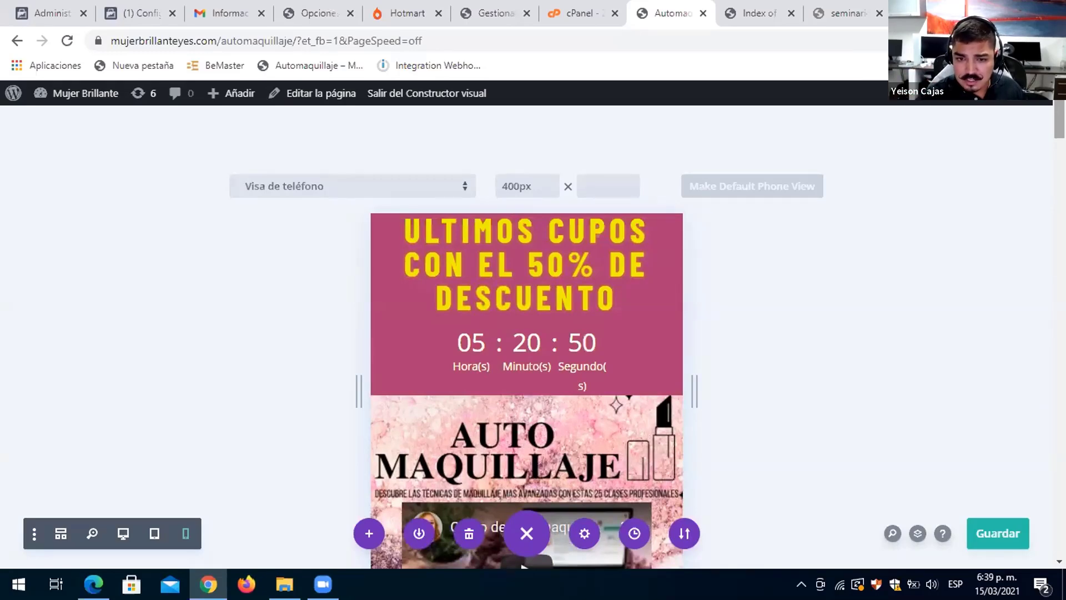
Check how the benefits list leads into the "Temas del programa online" table in the phone preview
scroll(527, 389, down, 10)
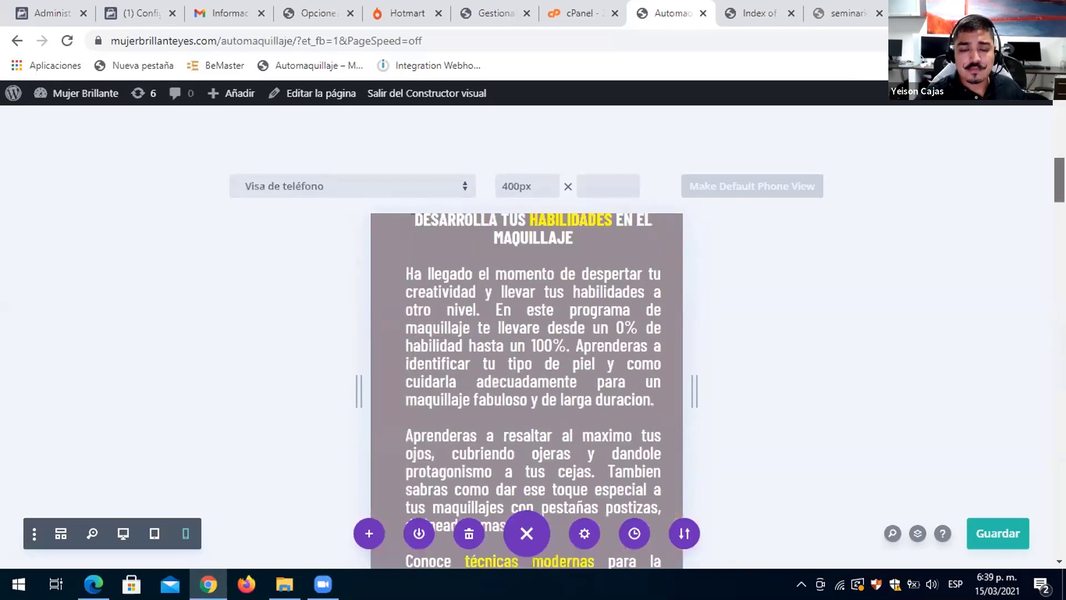
scroll(526, 389, down, 5)
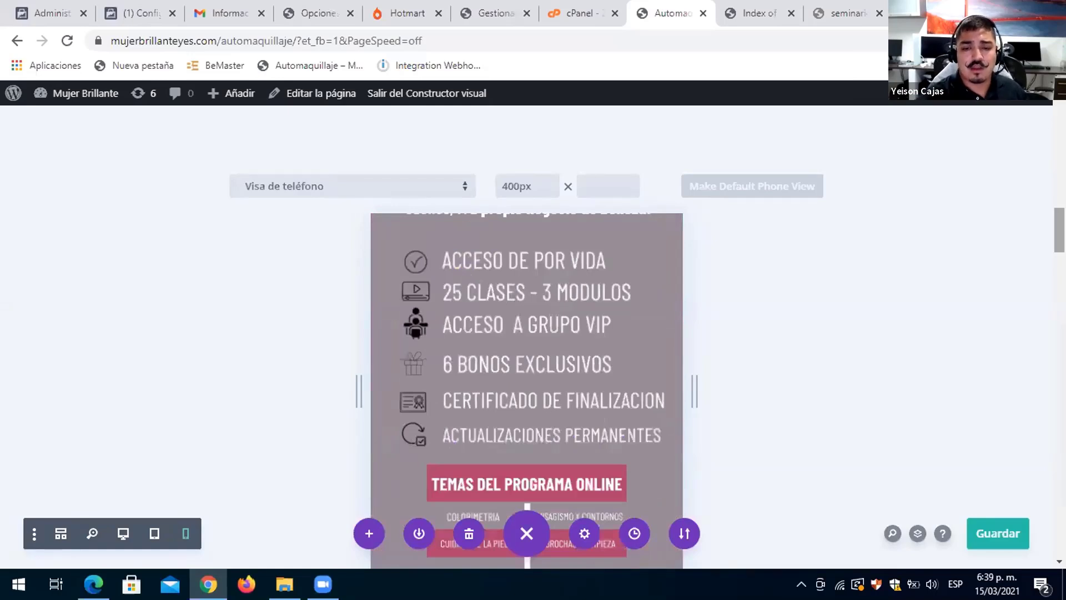
scroll(527, 389, up, 1)
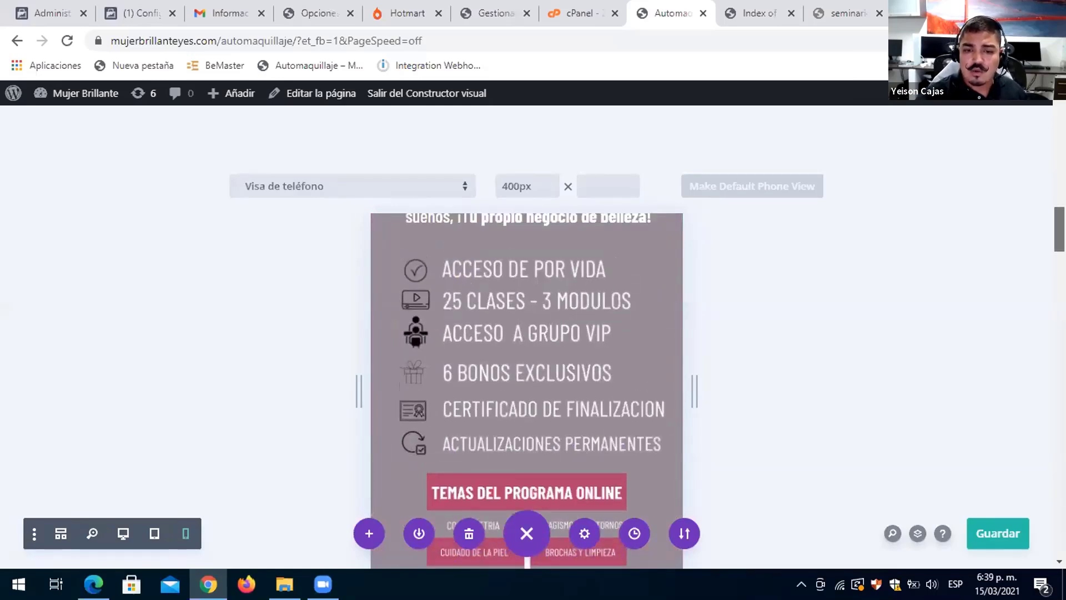
scroll(527, 389, up, 1)
scroll(526, 389, down, 3)
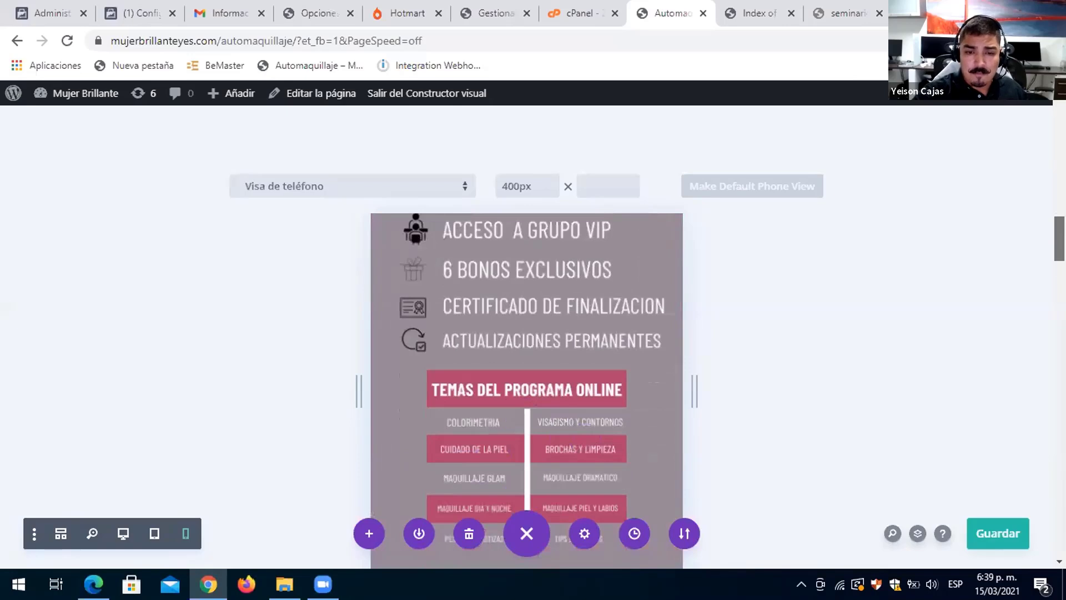
Examine the "Empezamos Mañana" countdown, exclusive offer prices, enrolment button and available-places section in the phone preview
scroll(526, 389, down, 8)
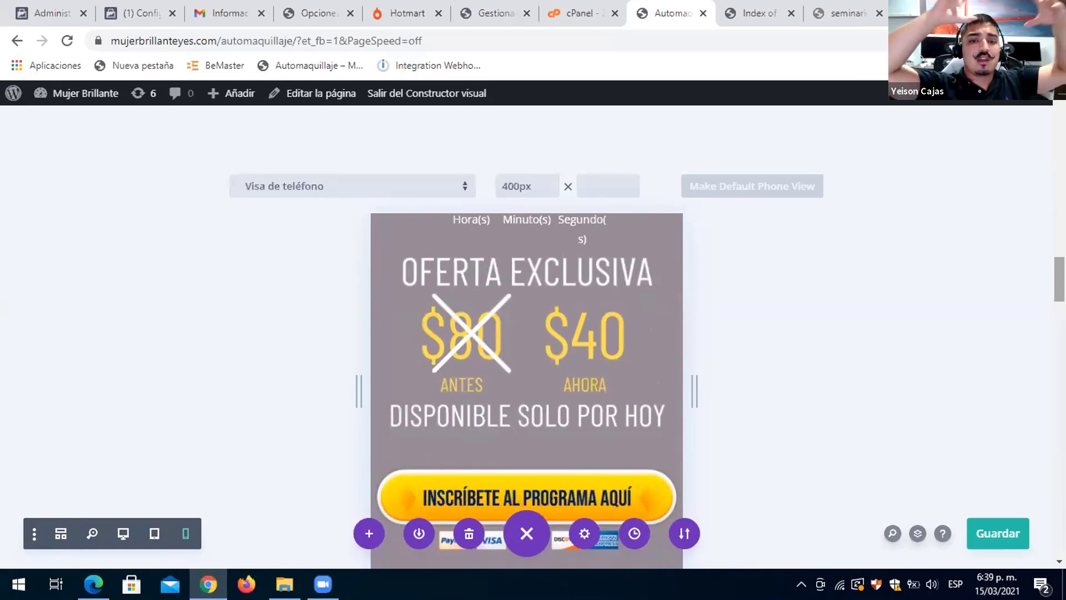
scroll(527, 389, up, 2)
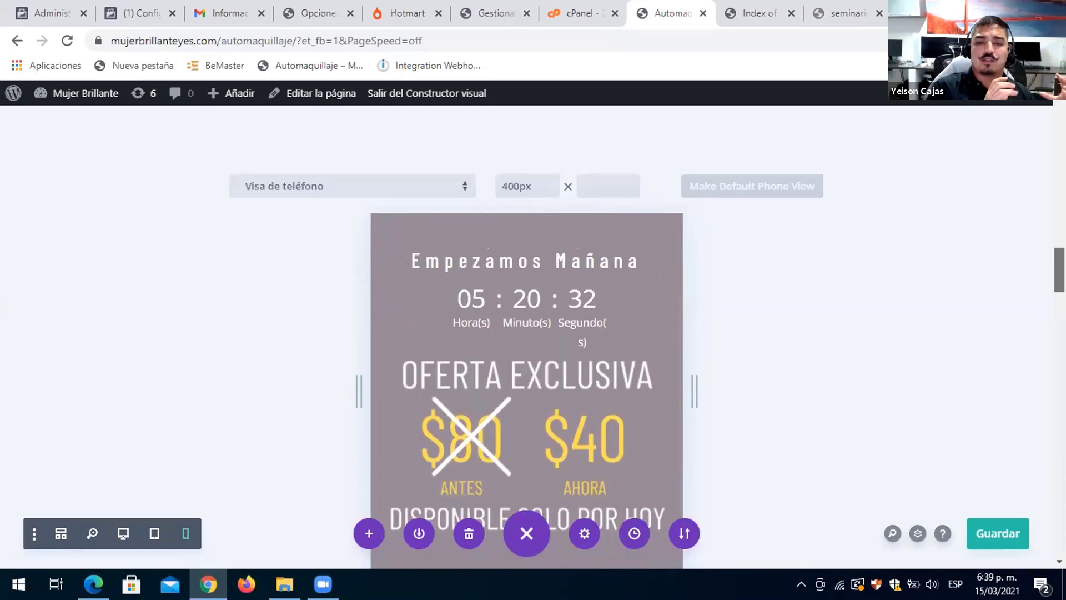
scroll(526, 389, down, 2)
scroll(527, 389, up, 1)
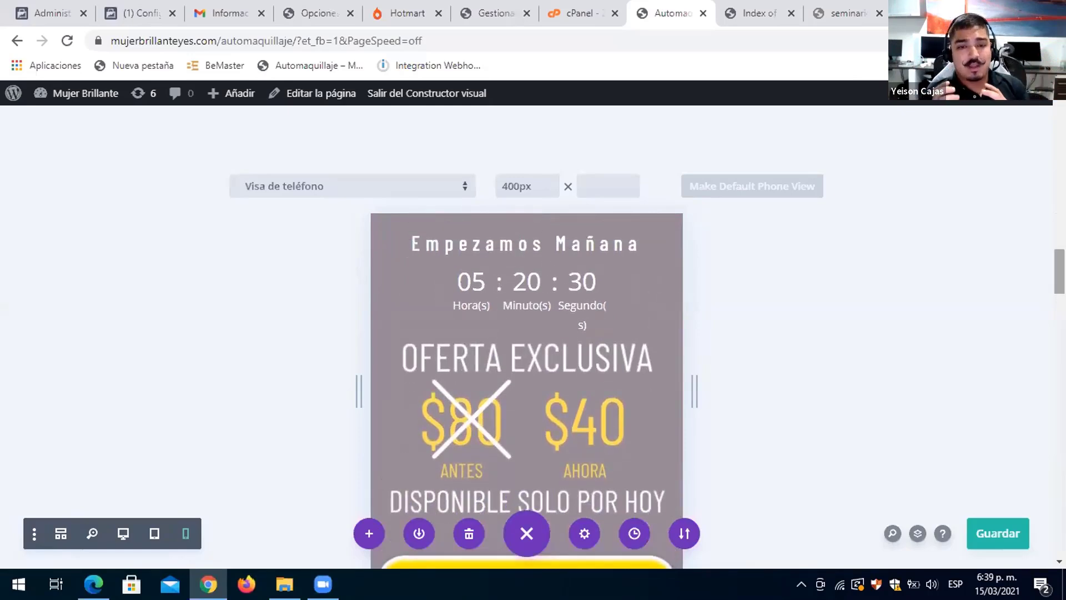
scroll(527, 389, down, 1)
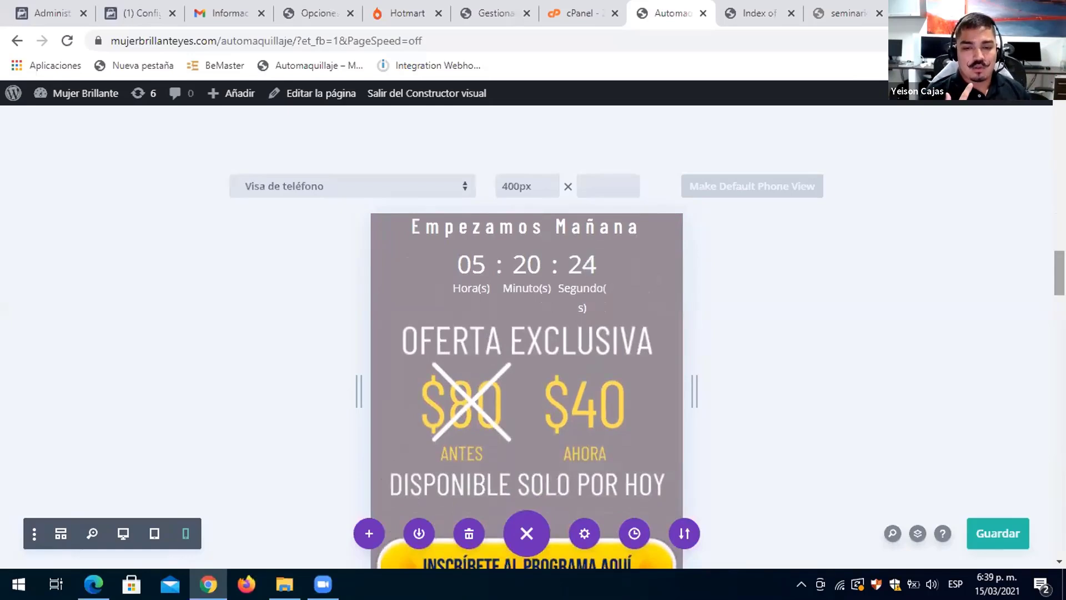
scroll(527, 392, down, 3)
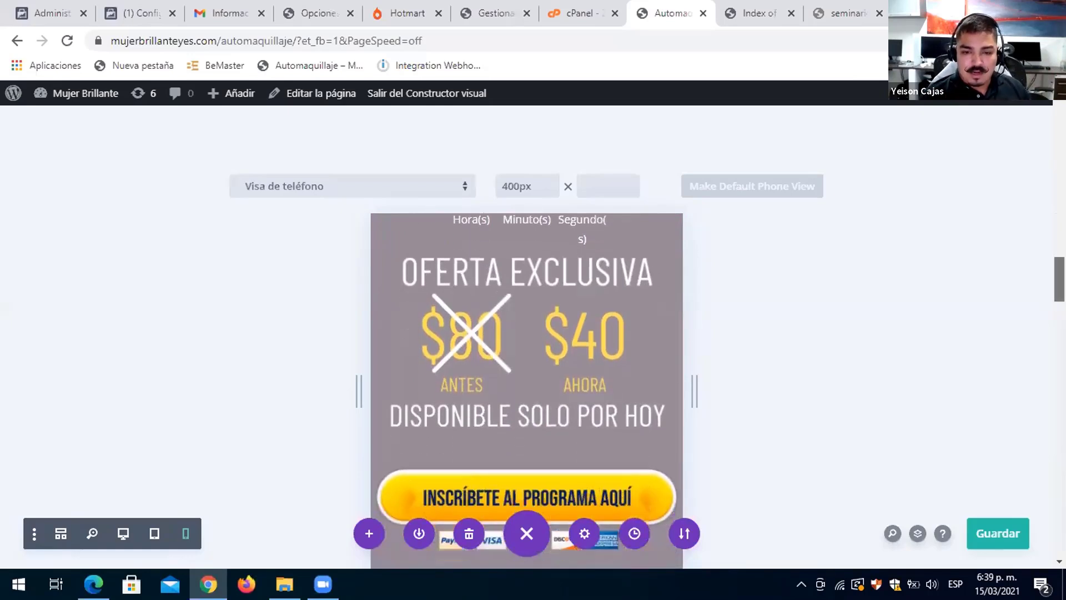
scroll(526, 392, down, 3)
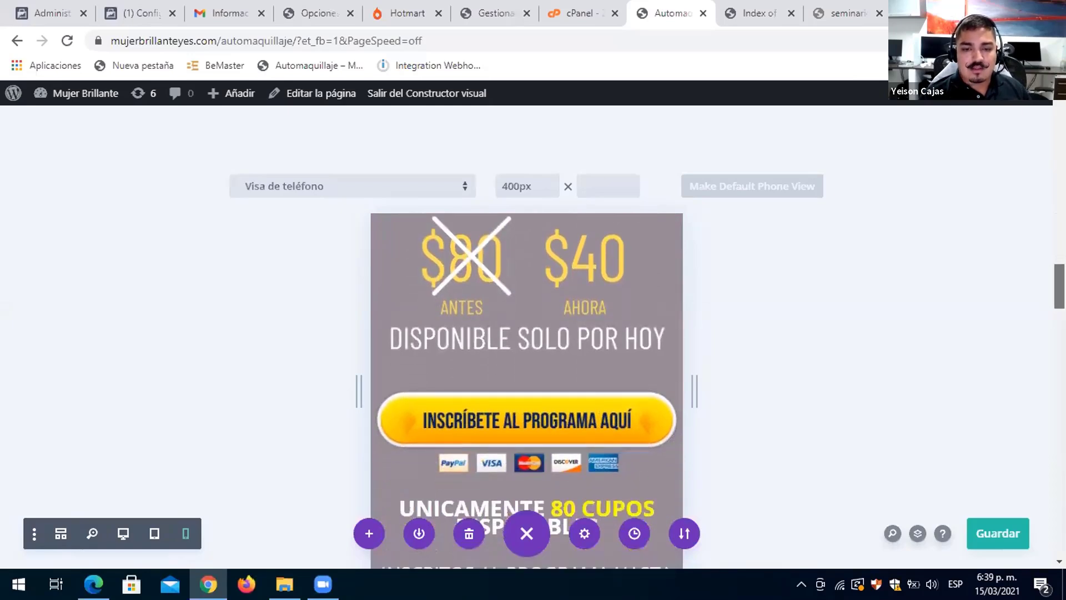
scroll(527, 392, down, 4)
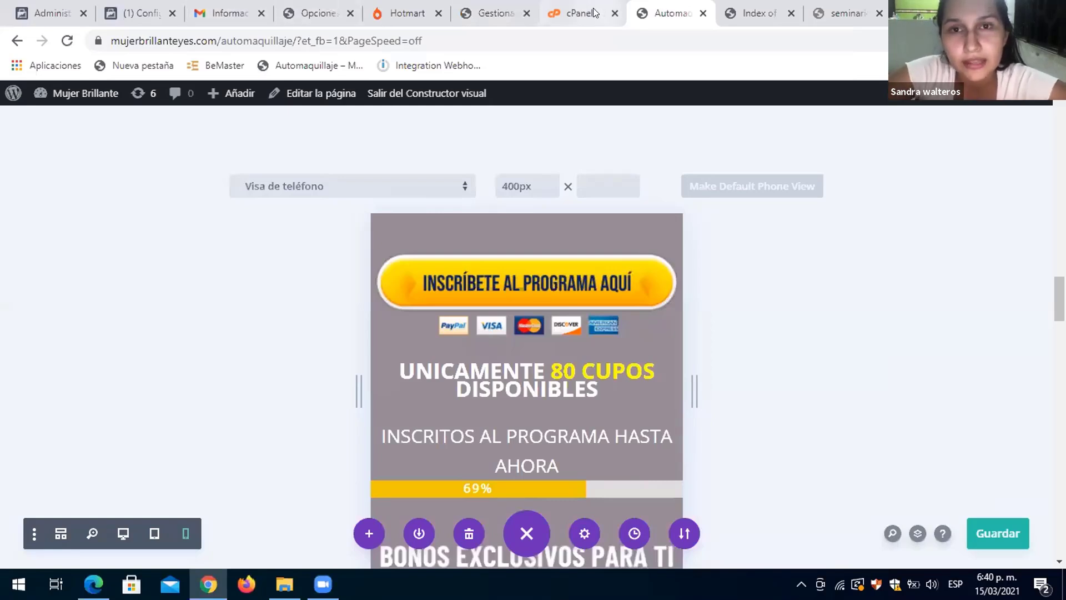
Switch between the sales page and Hotmart, bringing up the tracking pixel settings of Curso de Automaquillaje
click(390, 9)
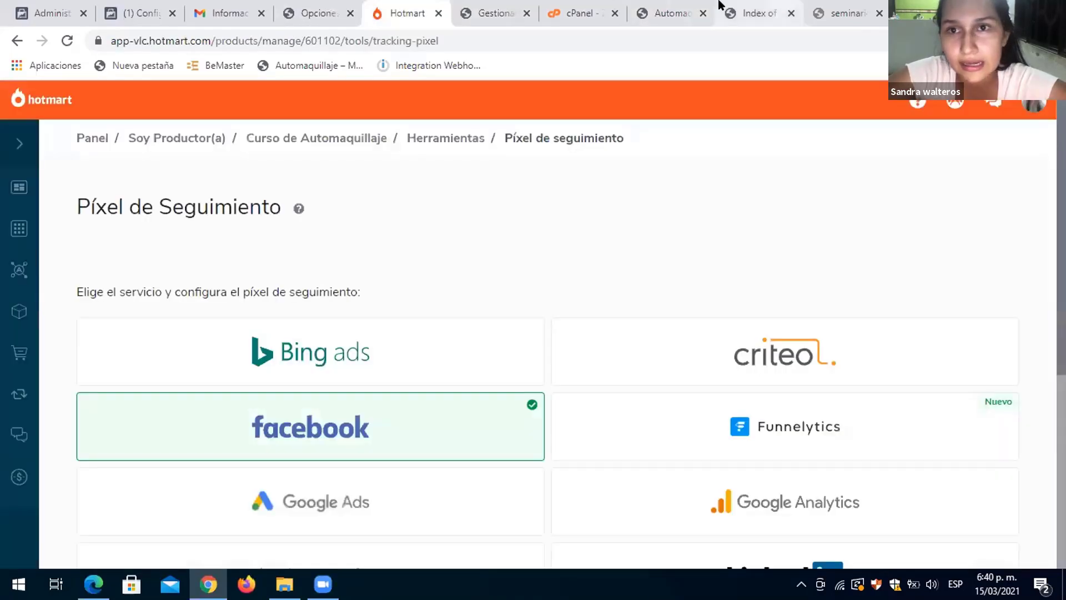
click(664, 9)
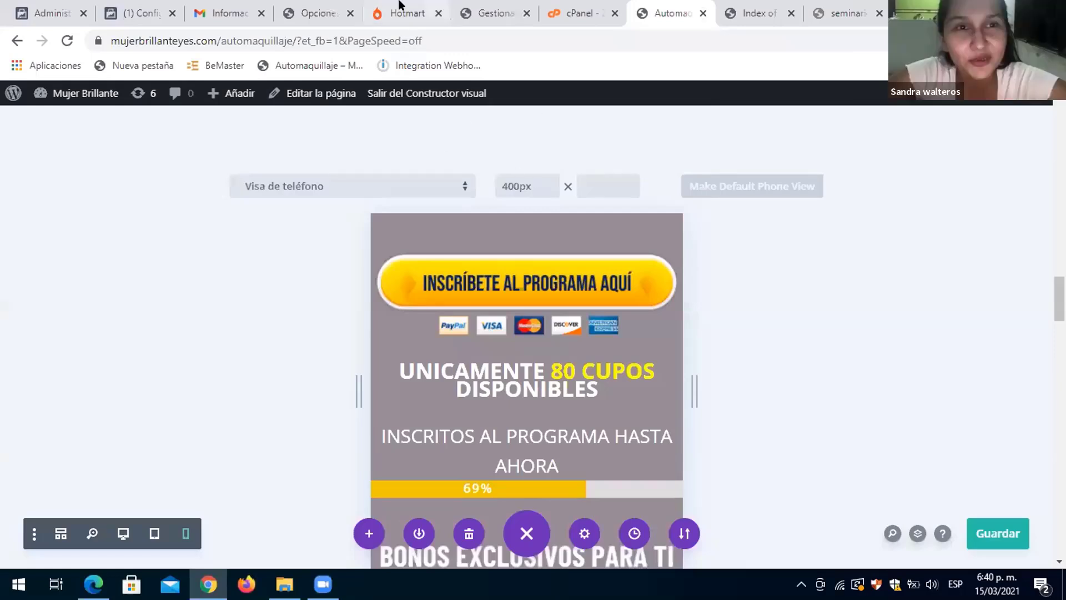
click(416, 12)
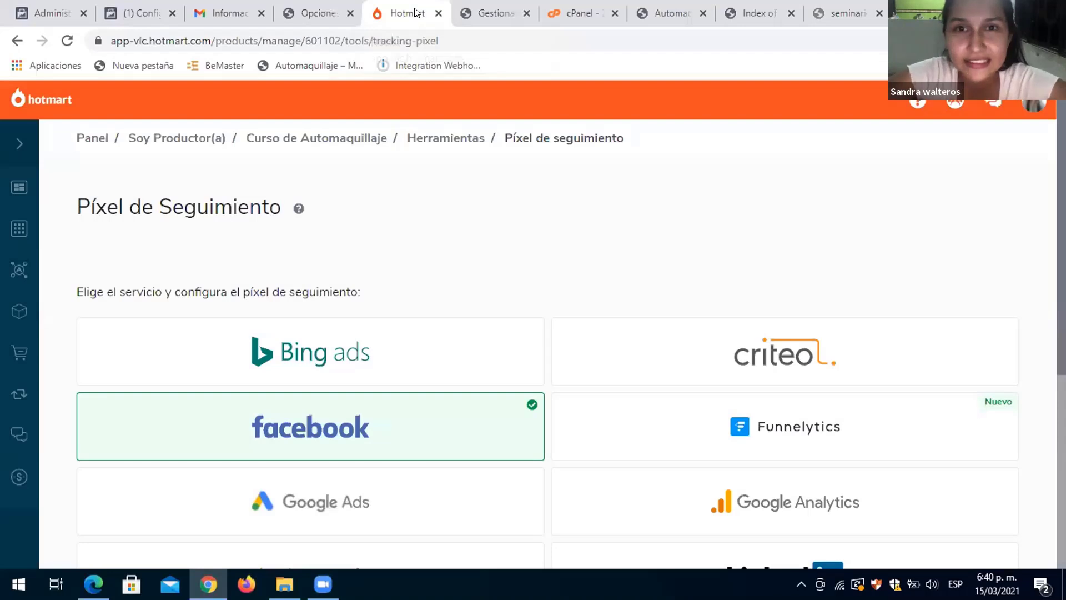
Switch to Facebook Events Manager and go back to the data sources overview for the Automaquillaje pixel
click(132, 6)
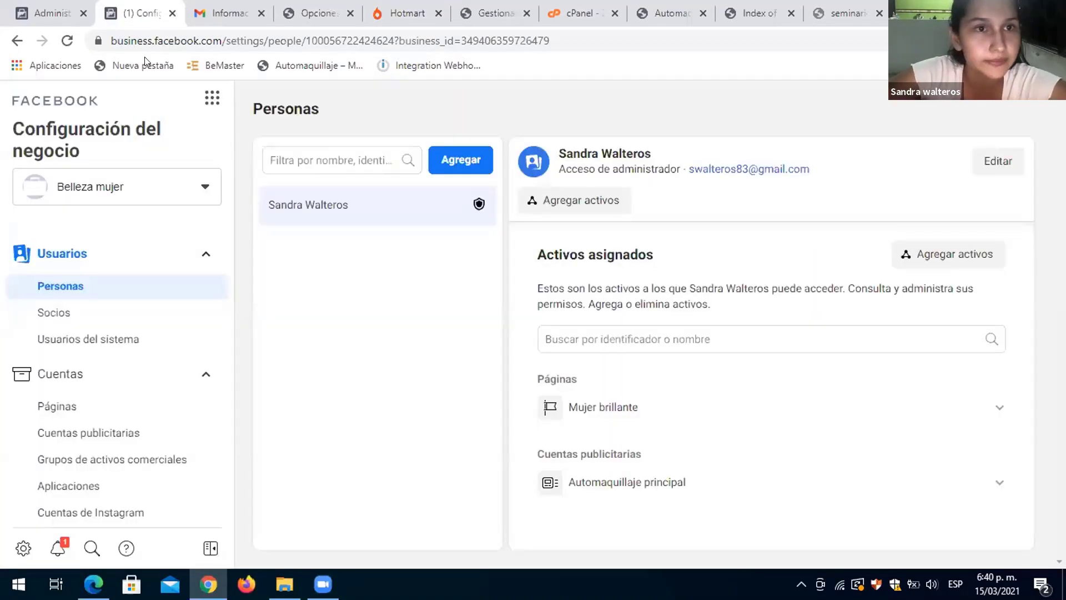
click(31, 7)
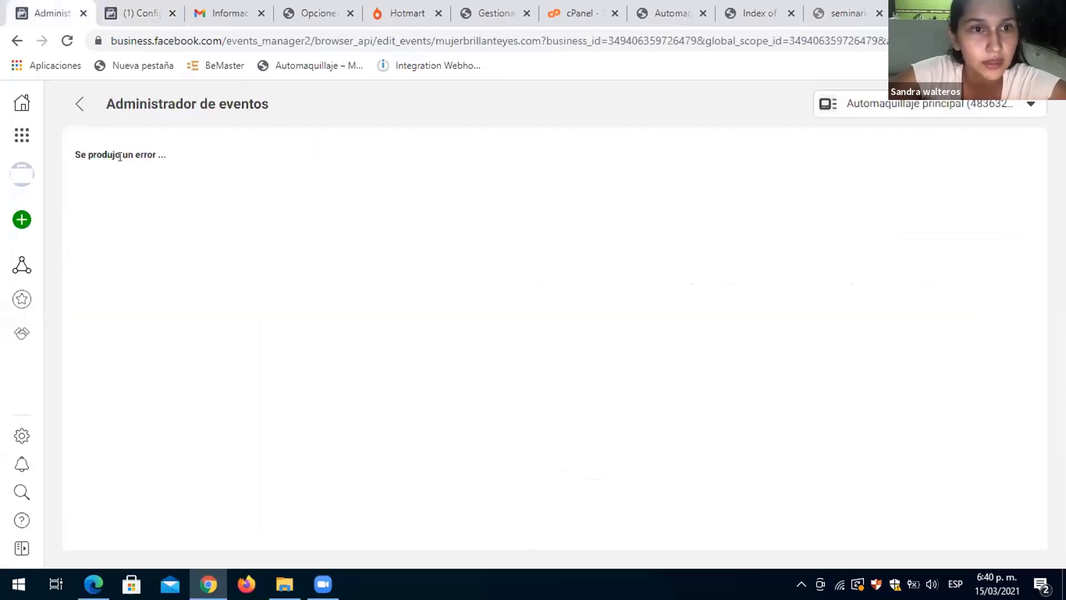
click(81, 105)
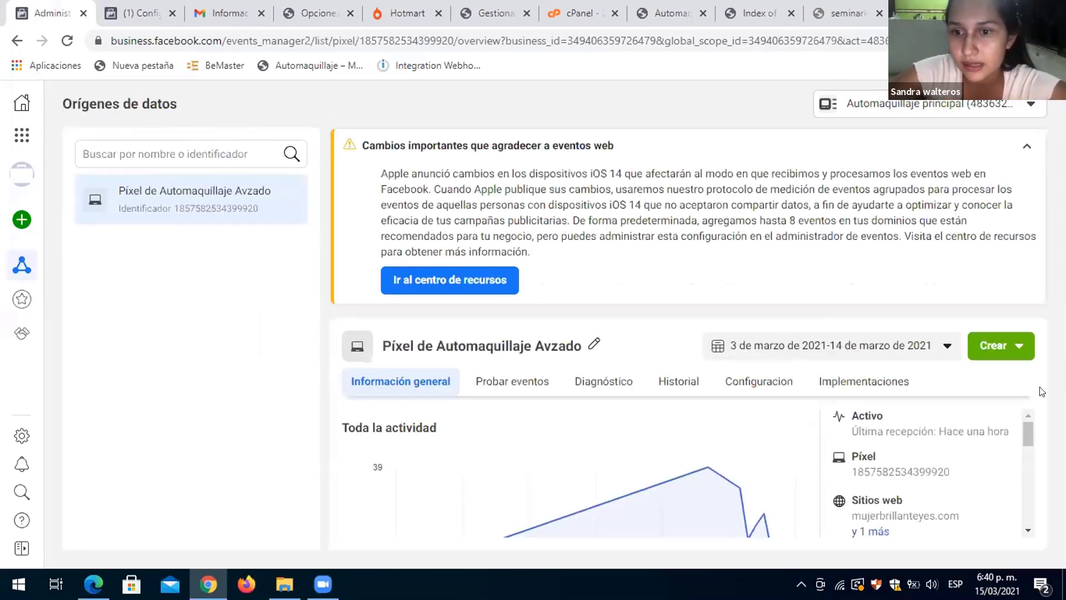
Open the web event configuration from the Automaquillaje pixel's aggregated event measurement section
scroll(1024, 441, down, 5)
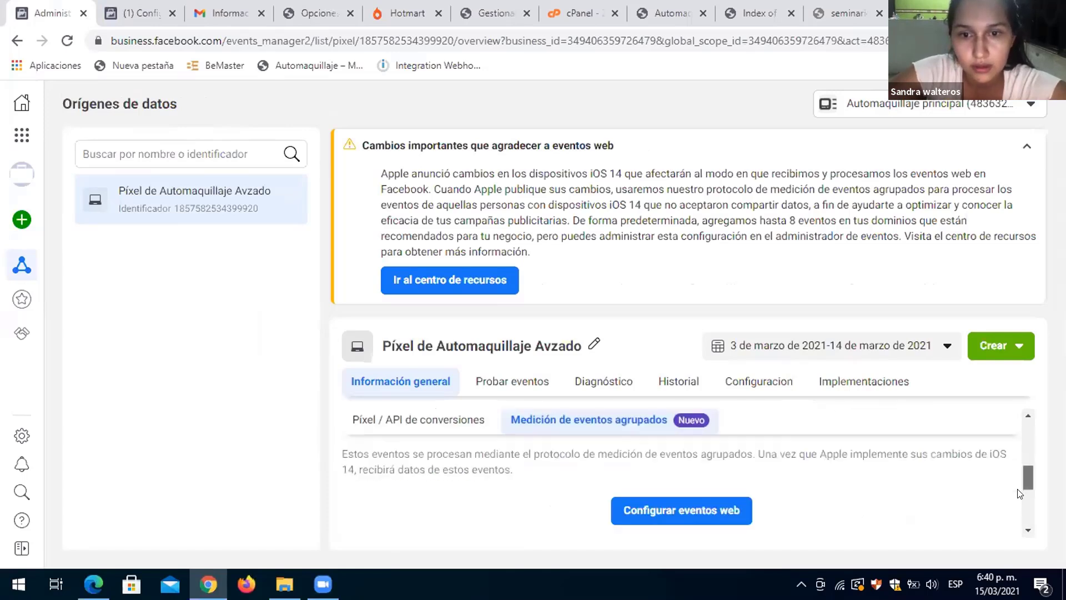
scroll(621, 524, up, 2)
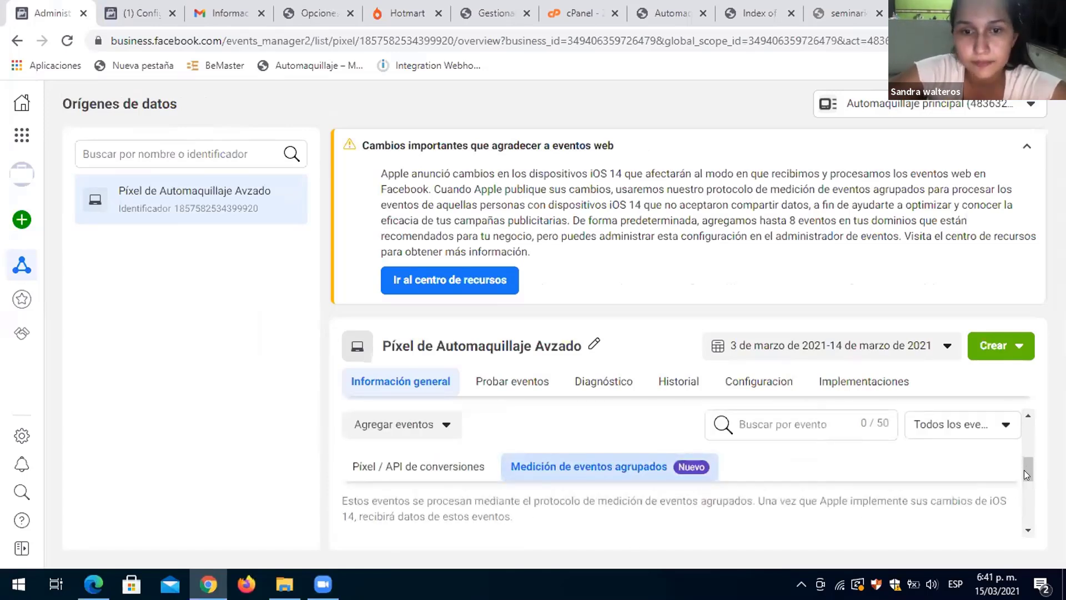
scroll(995, 476, down, 1)
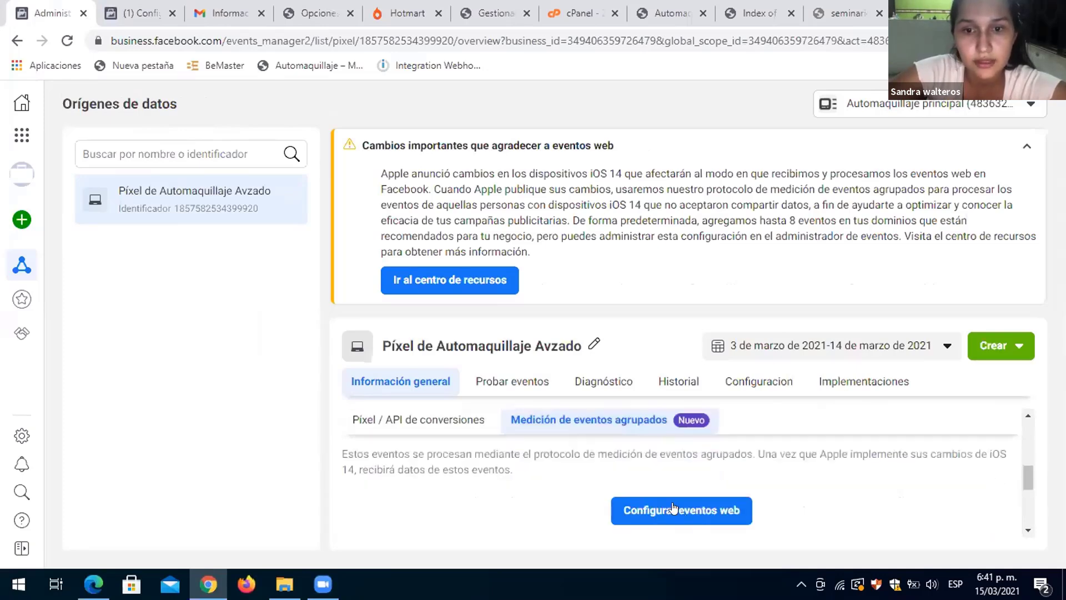
click(673, 507)
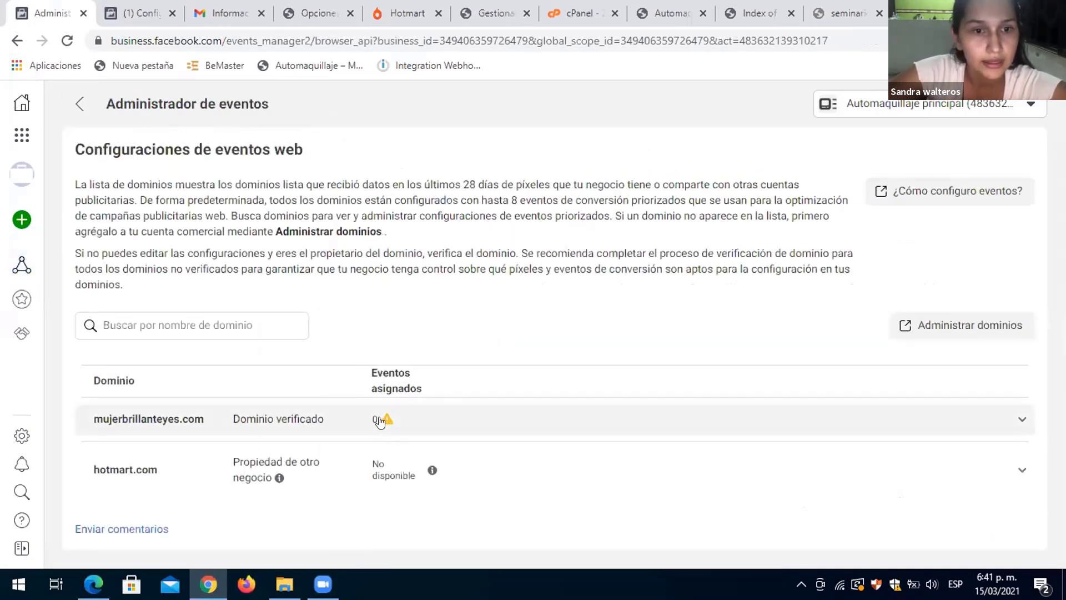
Try to add a highest-priority event for the mujerbrillanteyes.com domain and choose its pixel or custom conversion
click(380, 422)
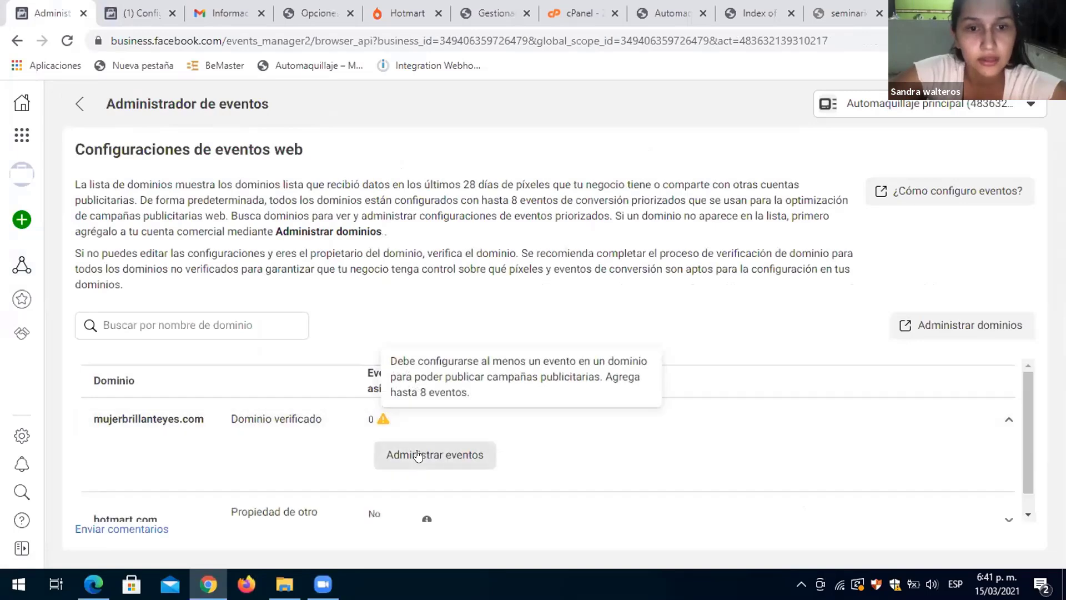
click(420, 455)
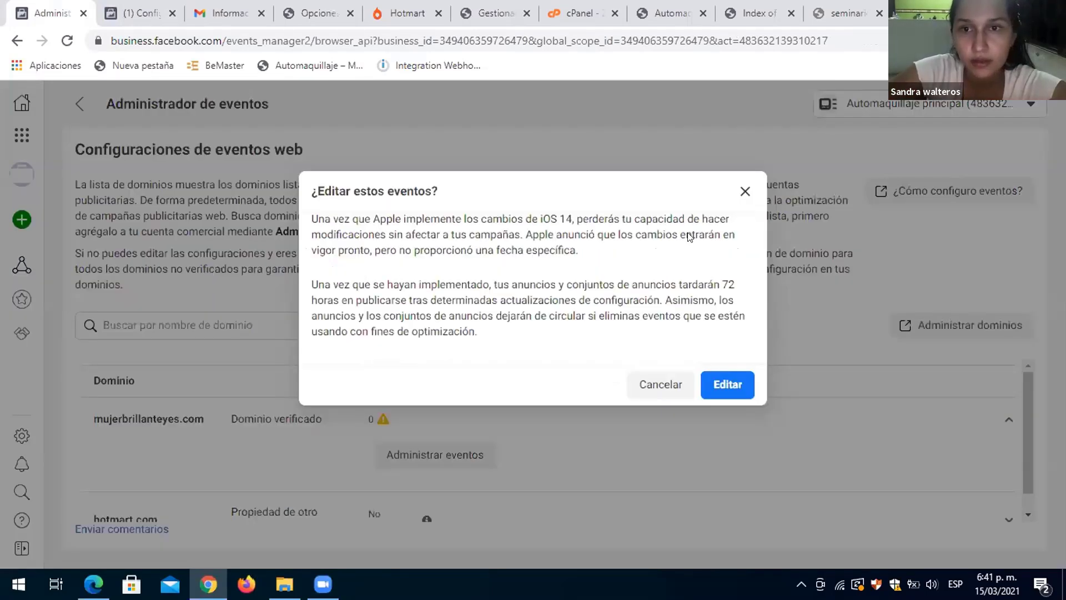
click(702, 389)
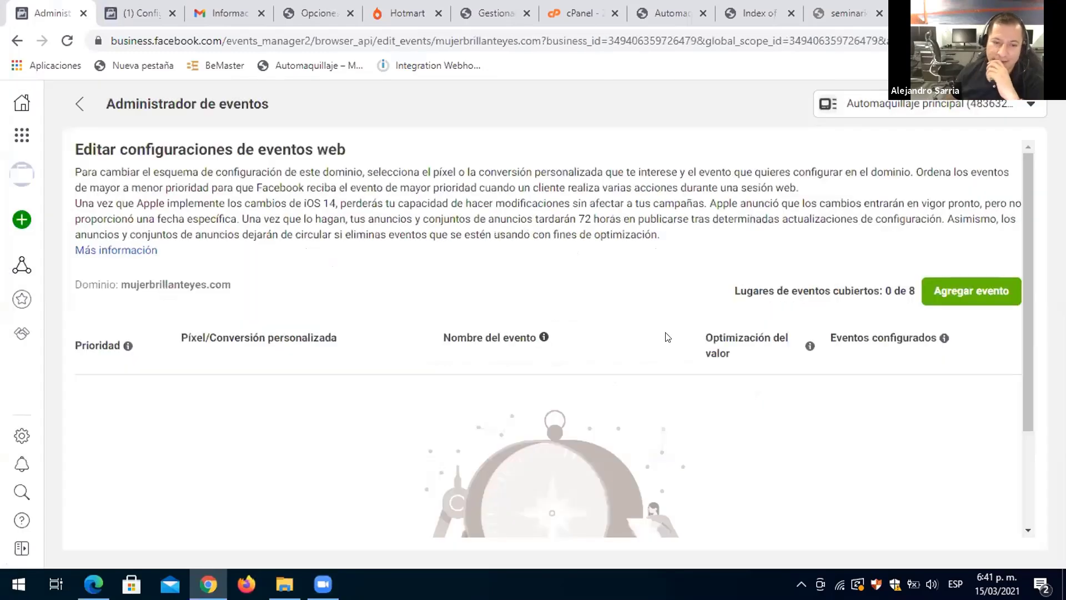
click(944, 303)
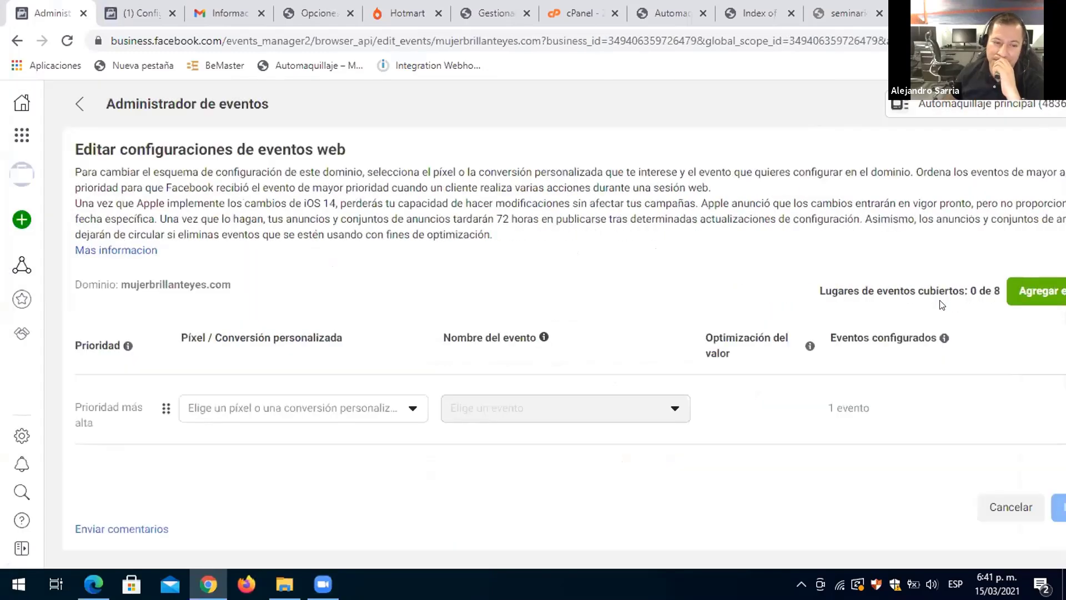
click(373, 410)
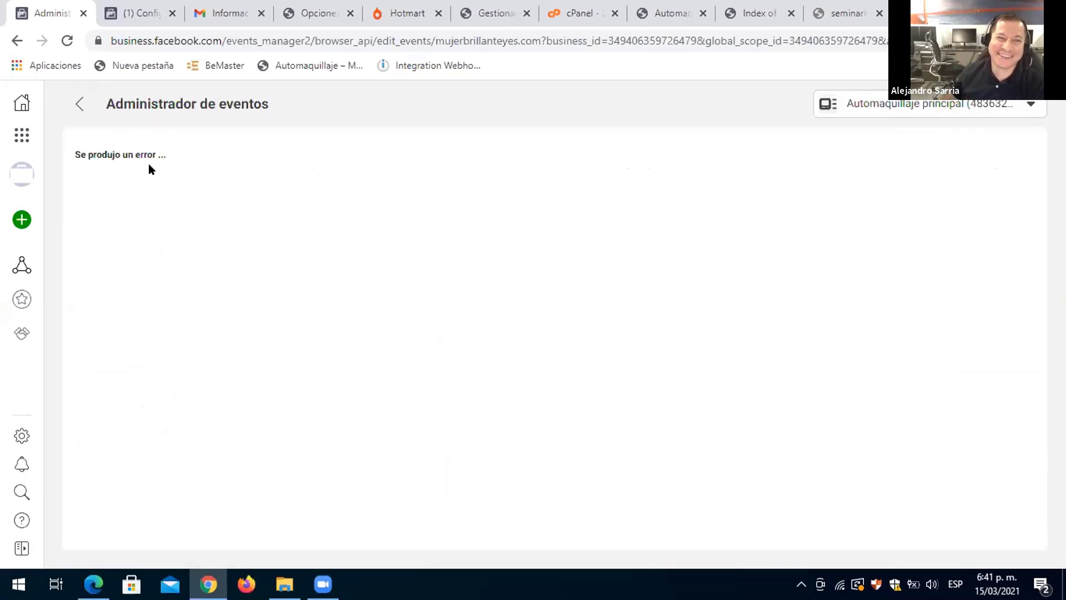
Return to the Automaquillaje pixel overview and bring up its aggregated event measurement section again
click(80, 104)
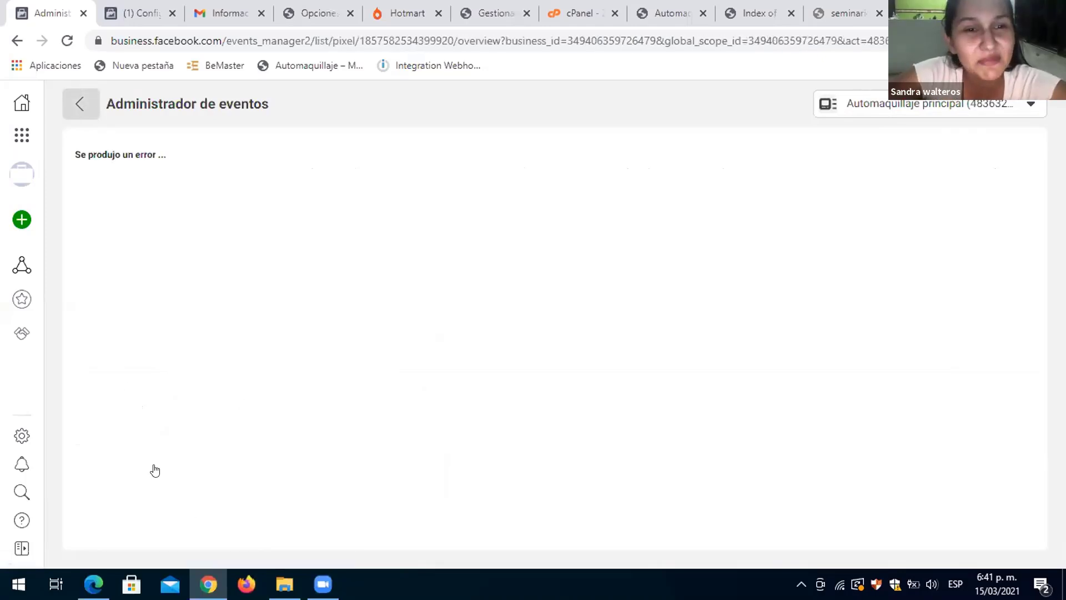
key(ctrl+a)
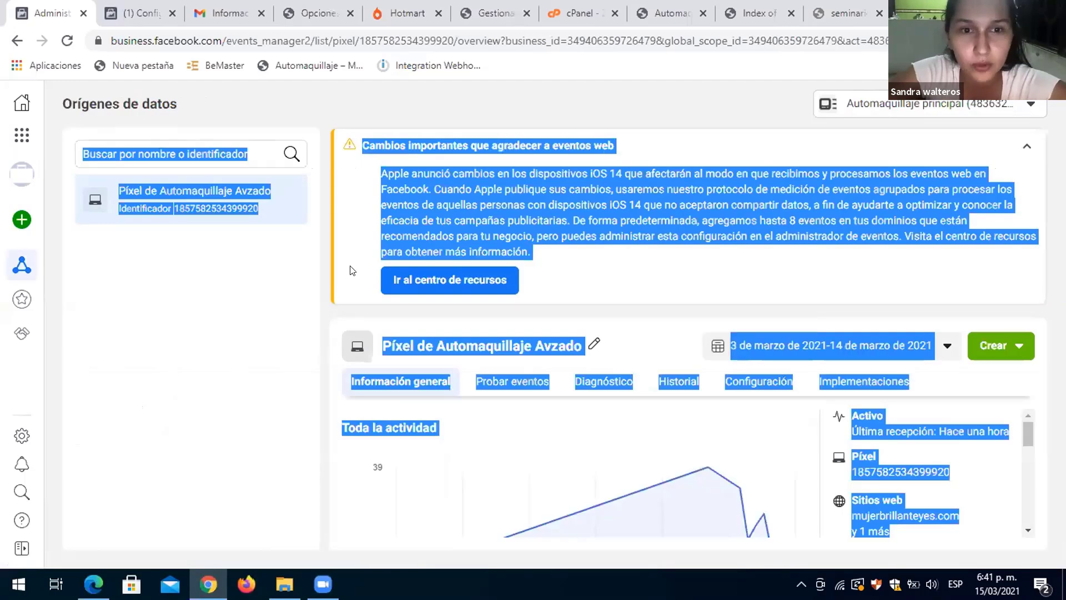
click(367, 173)
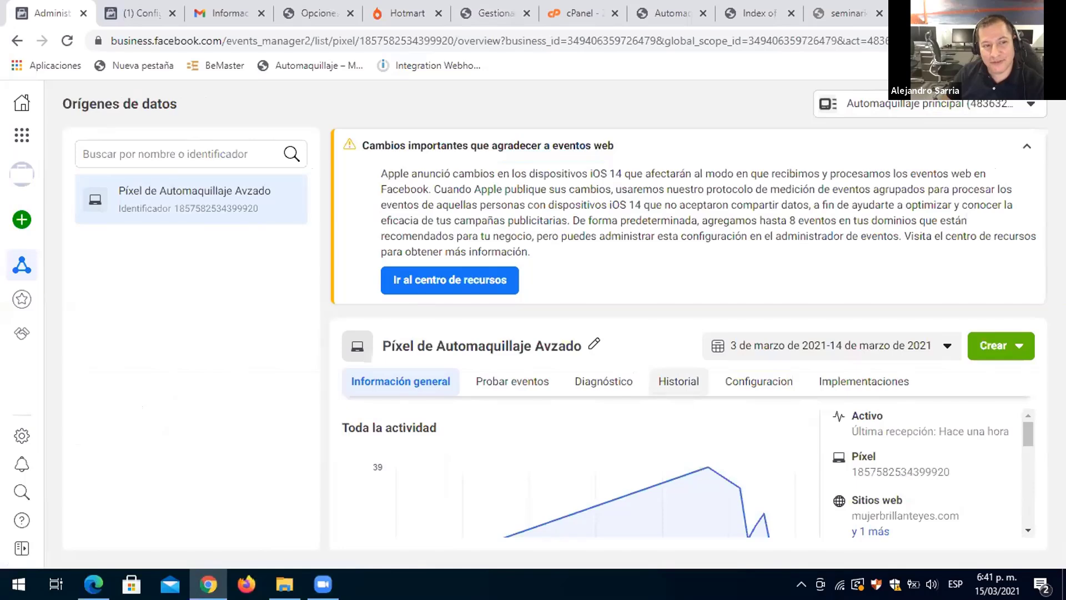
key(alt+f)
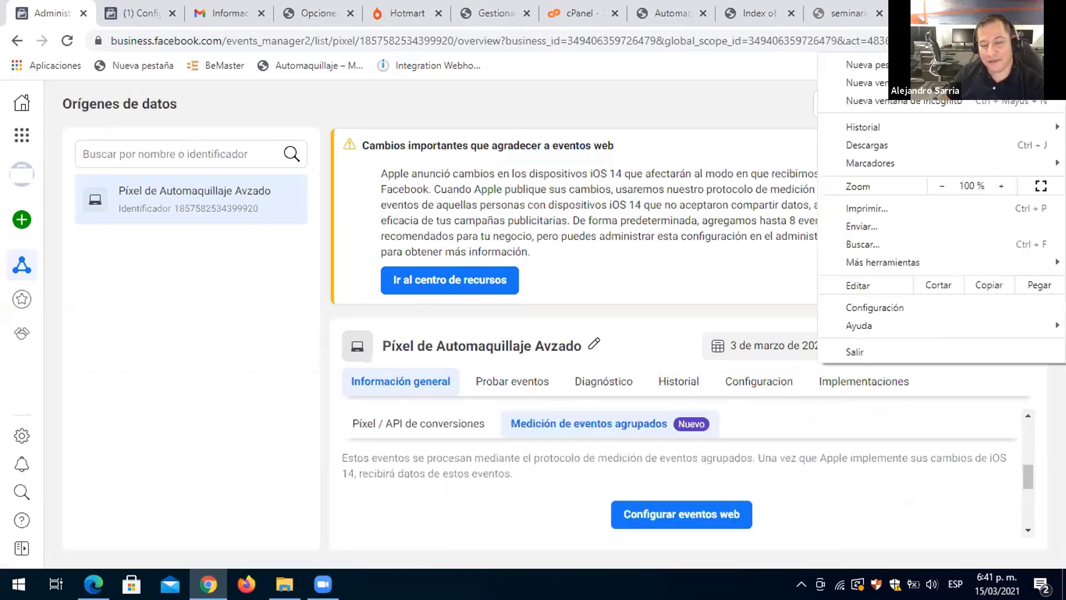
key(Escape)
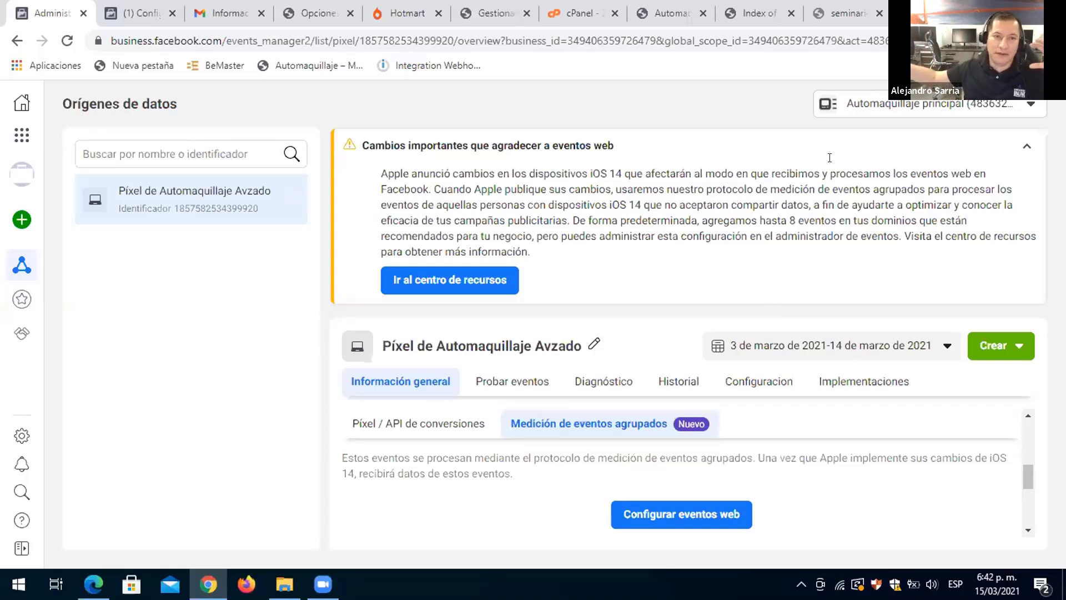
Check the pixel installed on the Automaquillaje sales page with Facebook Pixel Helper
click(678, 9)
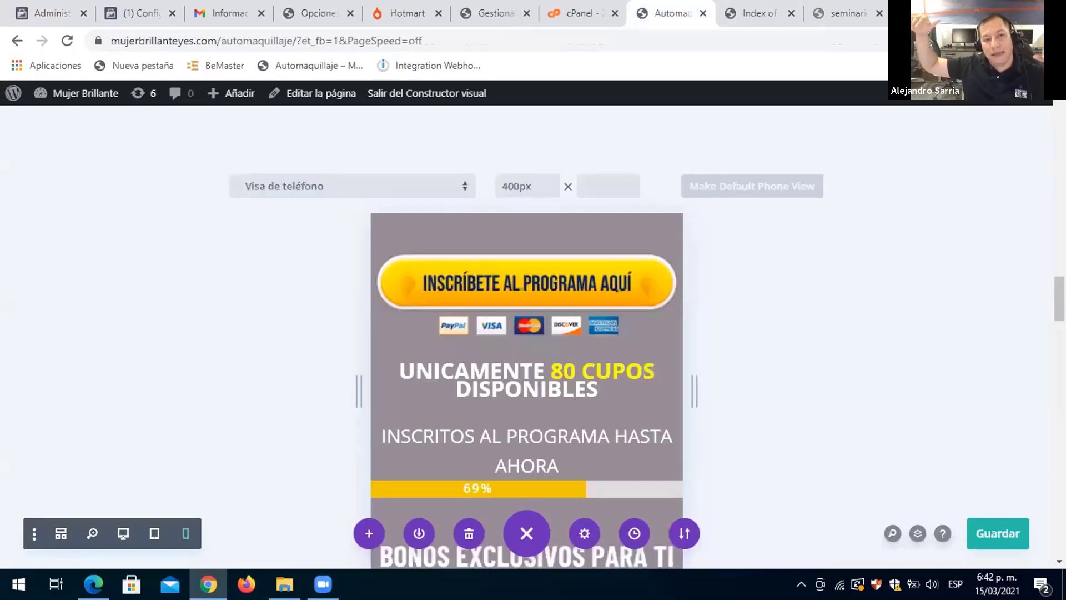
click(977, 40)
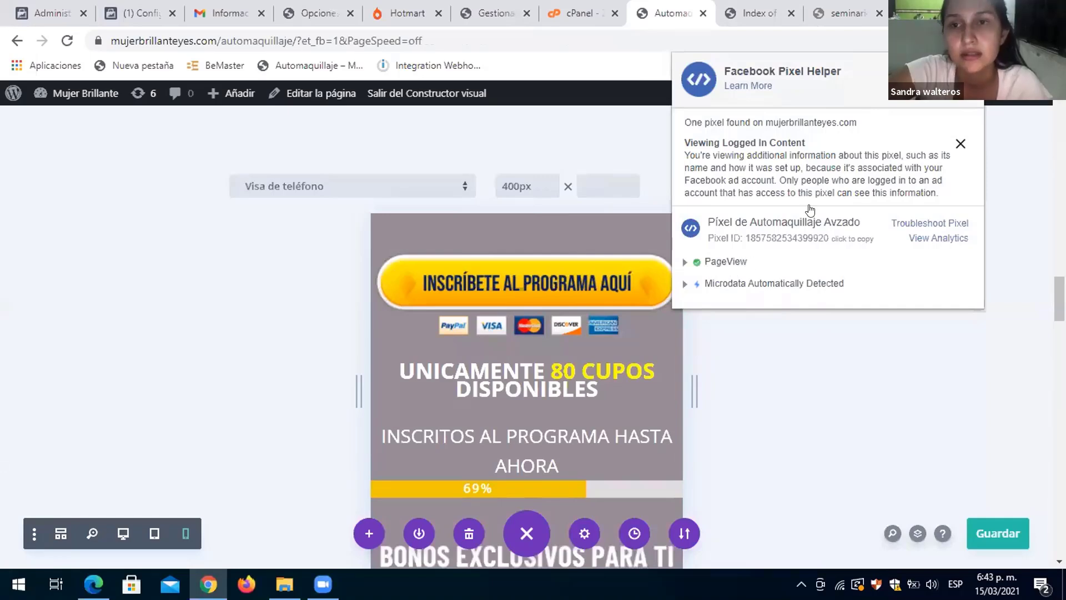
key(Escape)
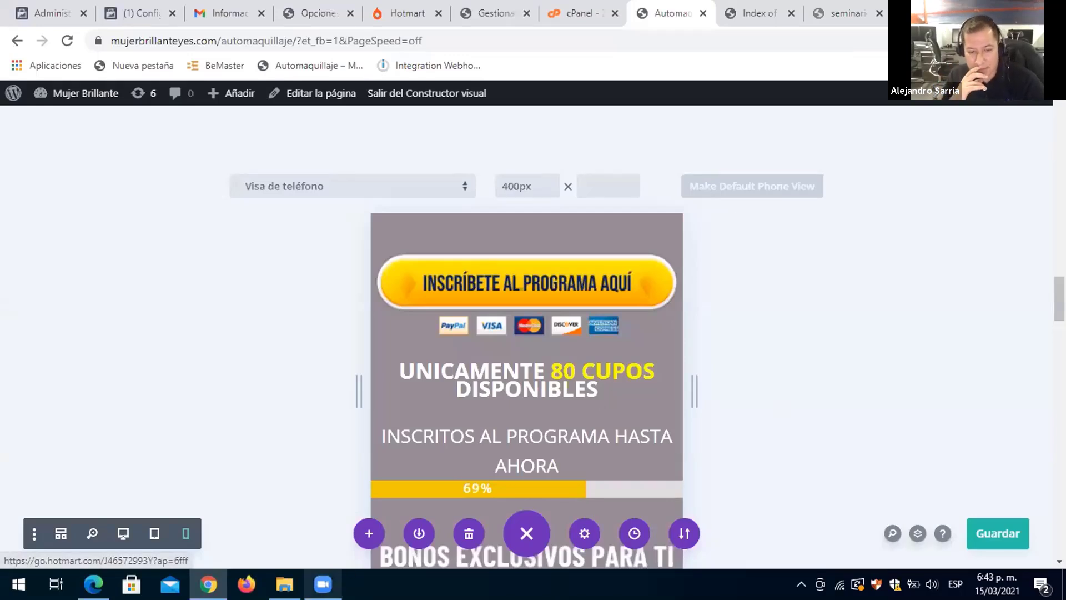
mouse_move(328, 544)
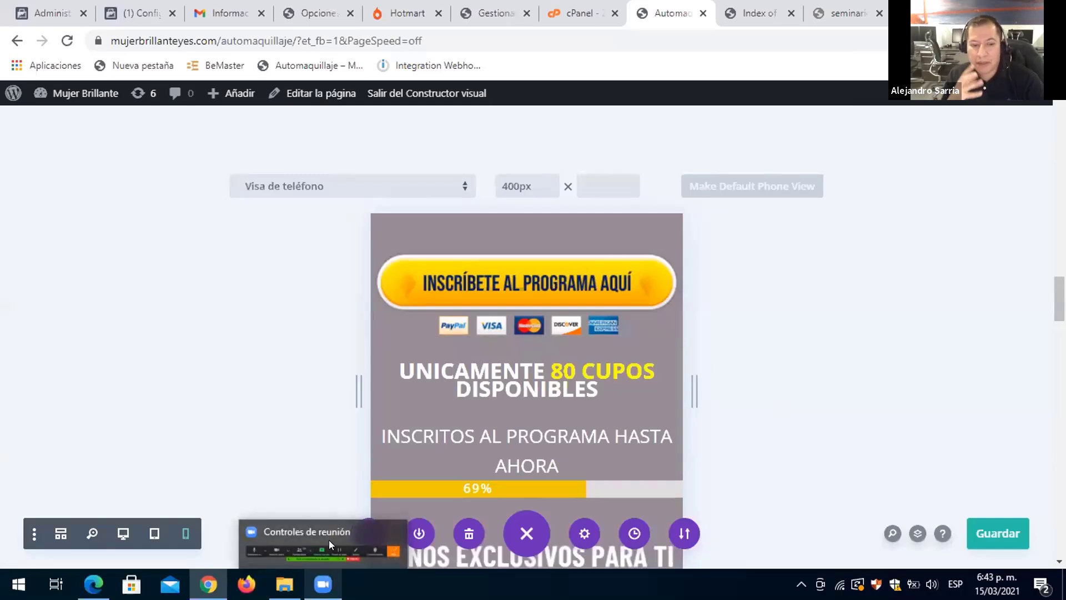
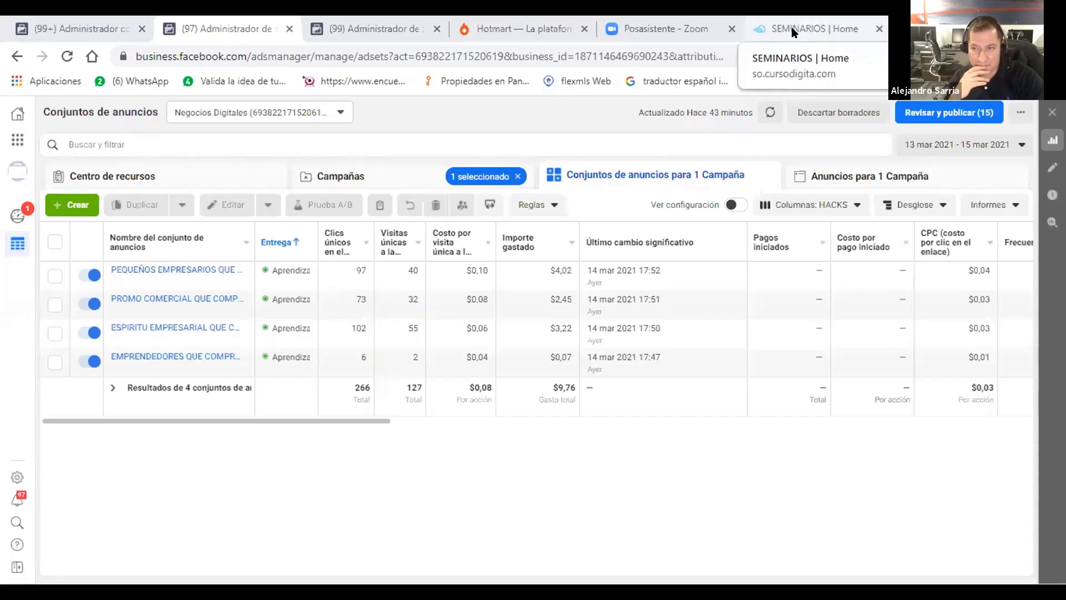
Examine the SEMINARIOS landing page's headline, Hotmart endorsement, community join buttons and presentation video
click(794, 33)
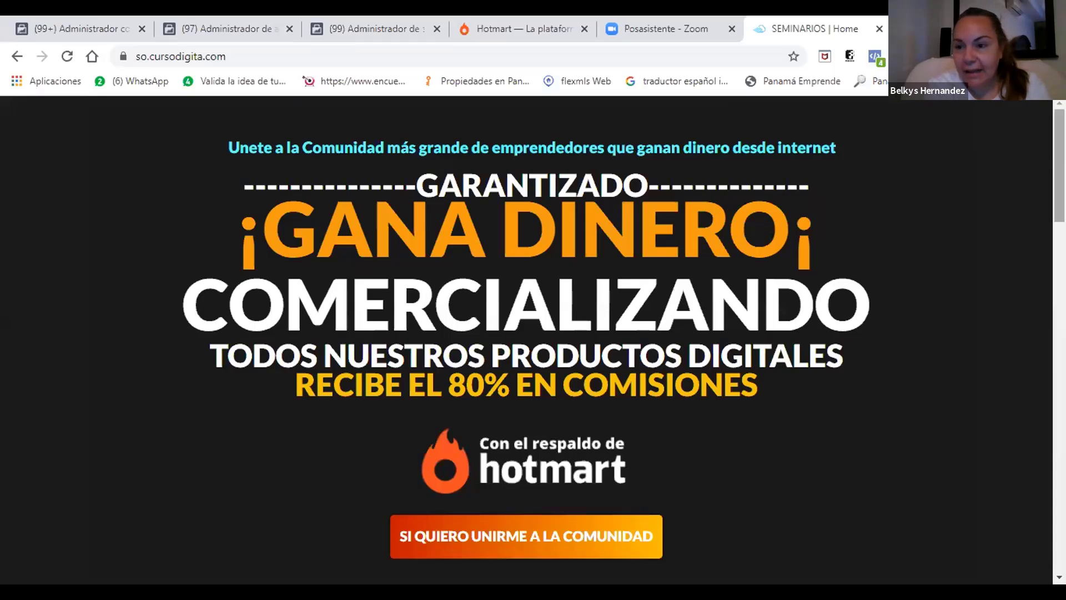
scroll(527, 333, down, 2)
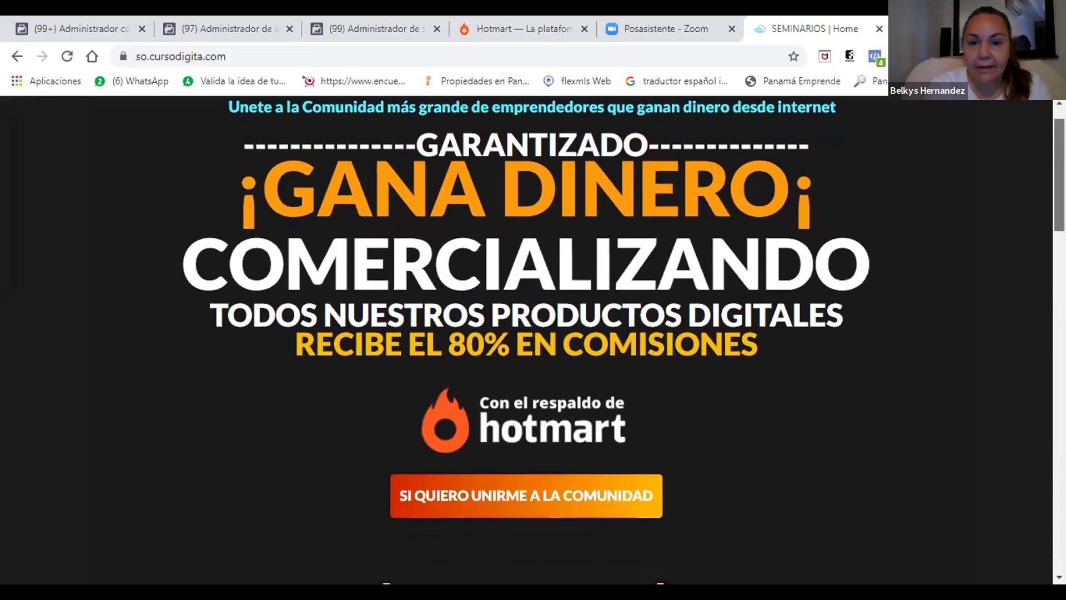
scroll(526, 333, down, 3)
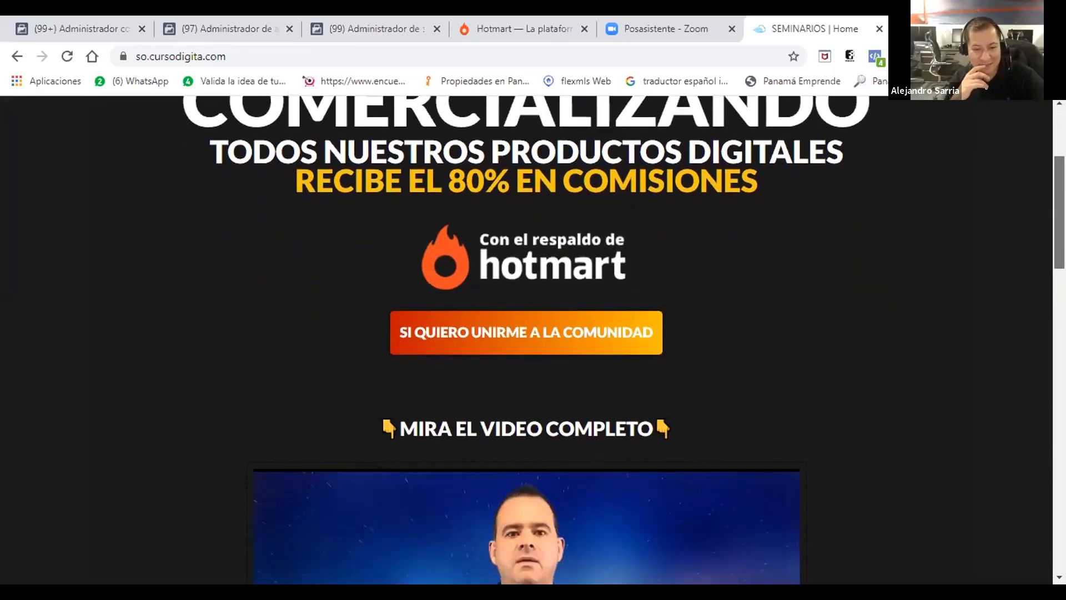
scroll(526, 334, up, 4)
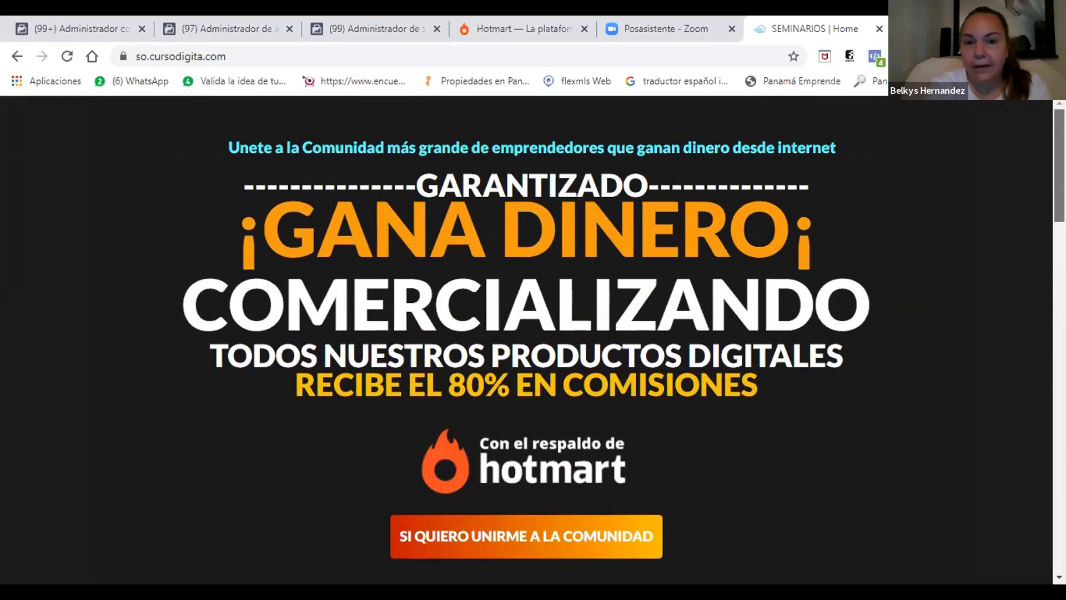
scroll(526, 334, down, 4)
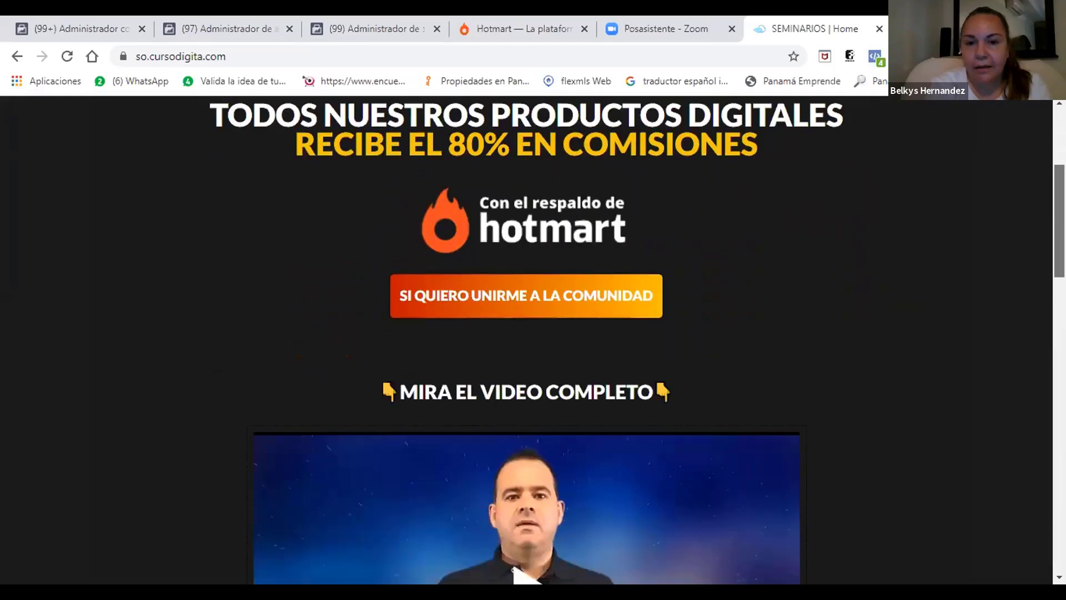
scroll(526, 333, down, 3)
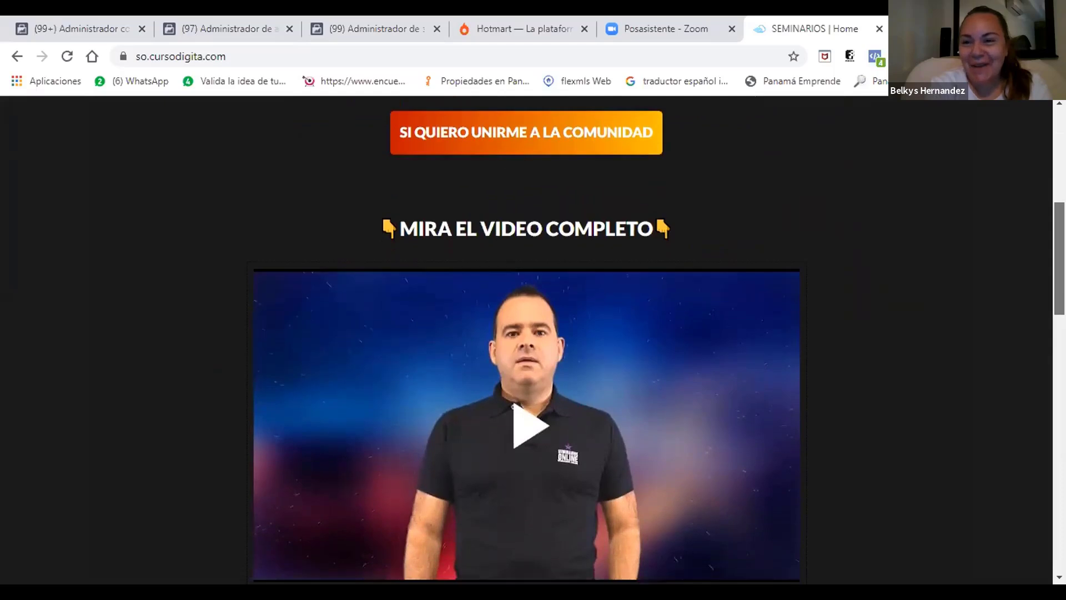
scroll(526, 333, down, 2)
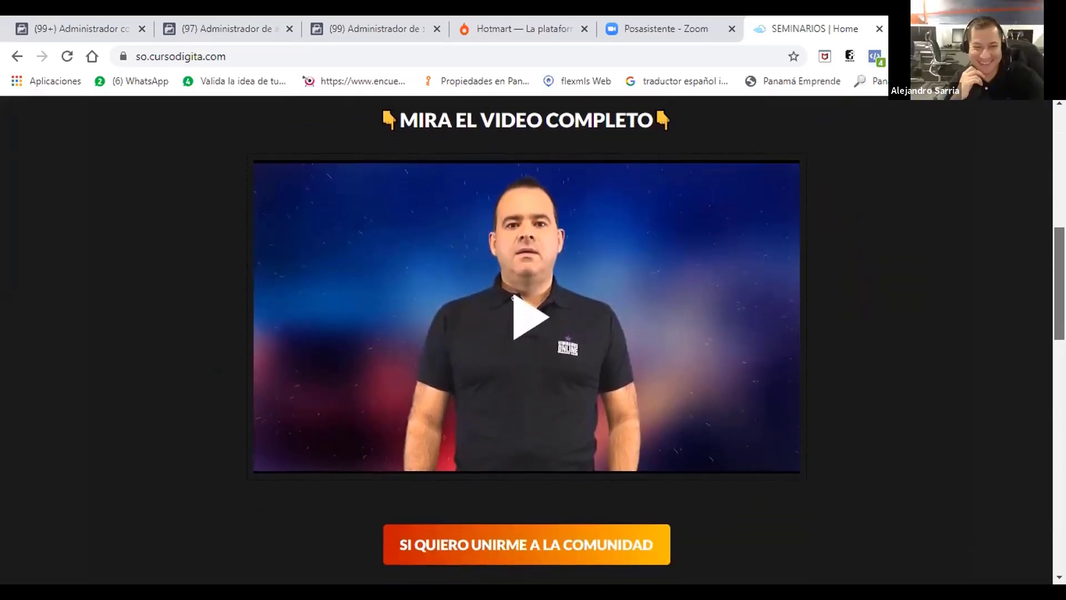
scroll(526, 333, down, 2)
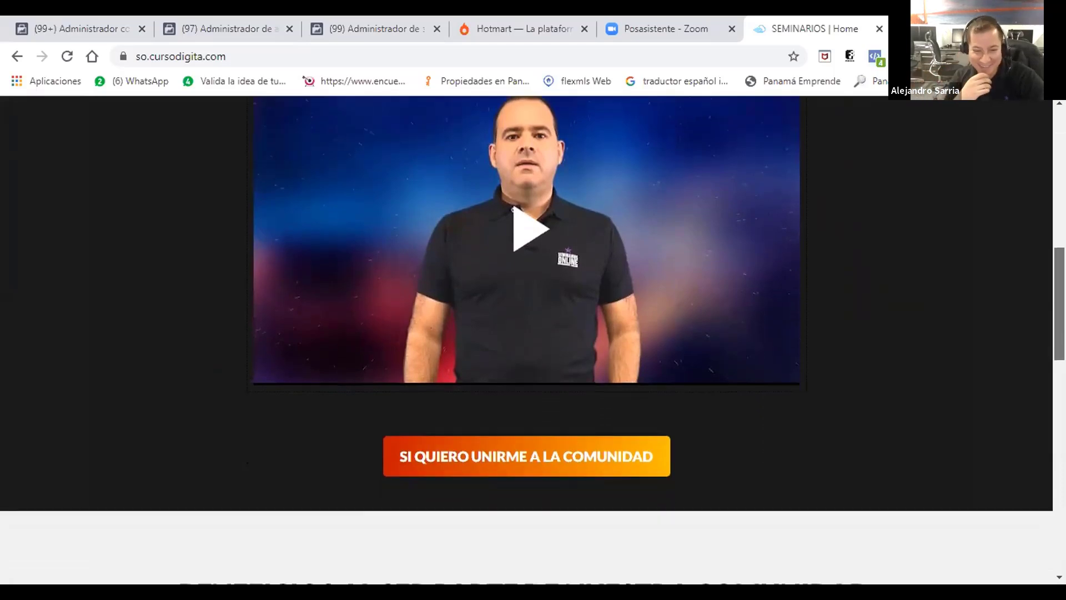
scroll(526, 333, down, 1)
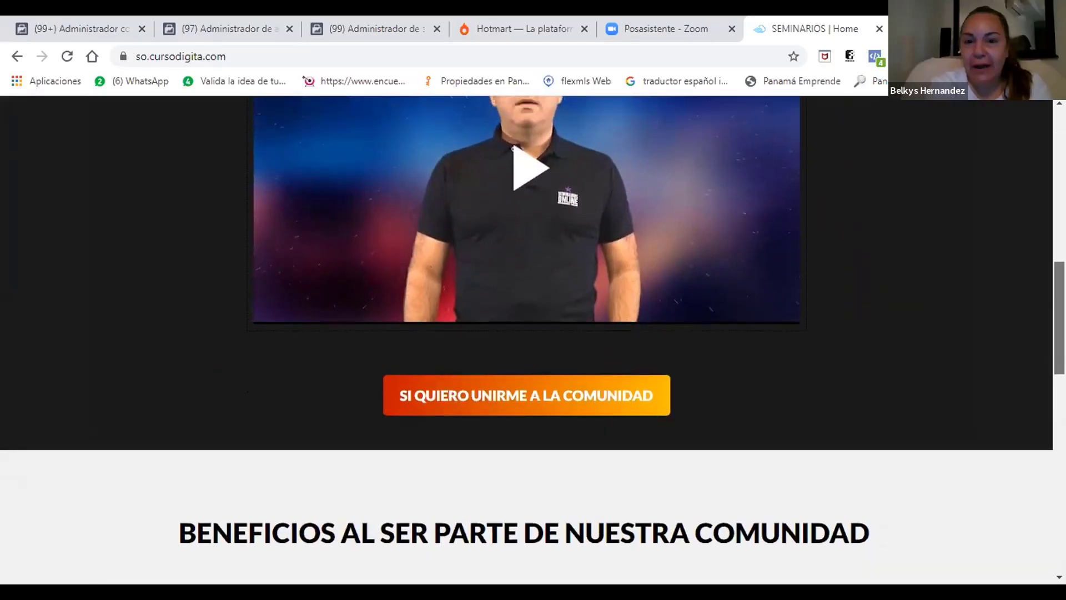
Review the landing page's community benefits and member stories, and follow its closing join link to the Telegram channel
scroll(526, 339, down, 5)
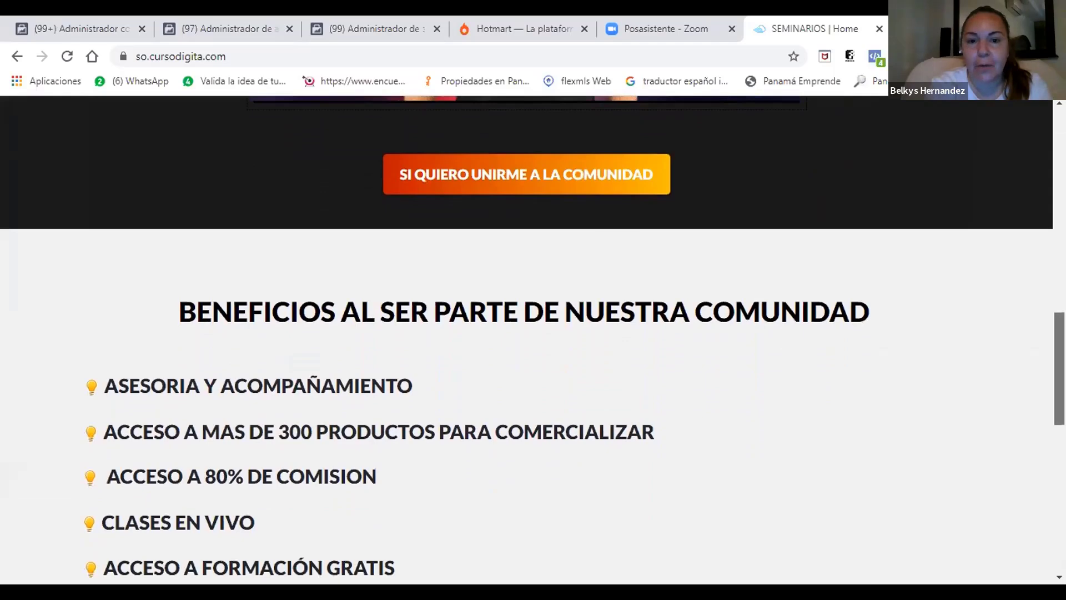
scroll(527, 333, down, 2)
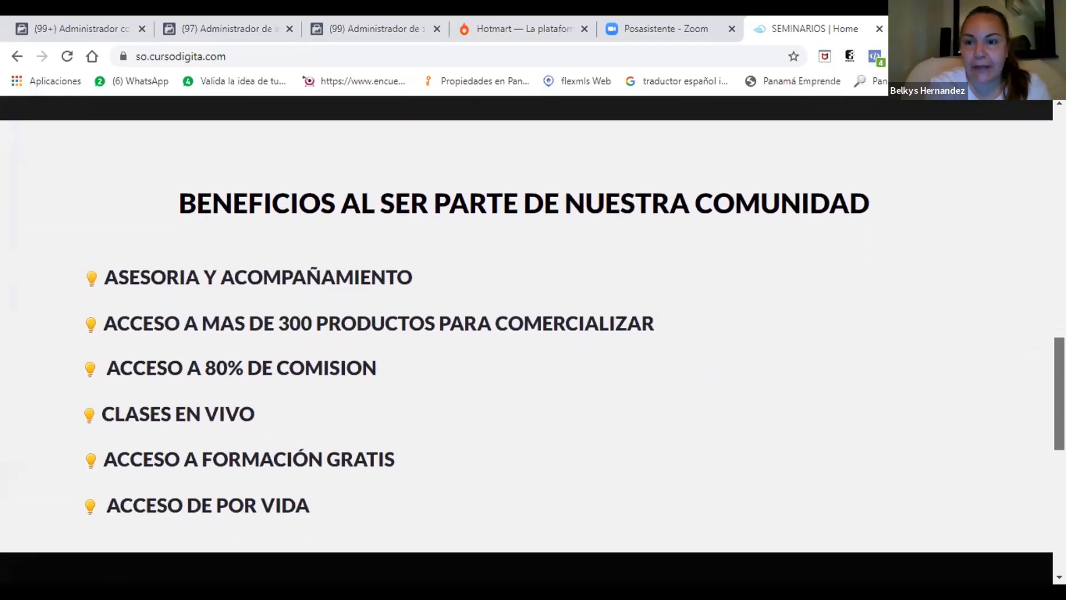
scroll(526, 333, down, 3)
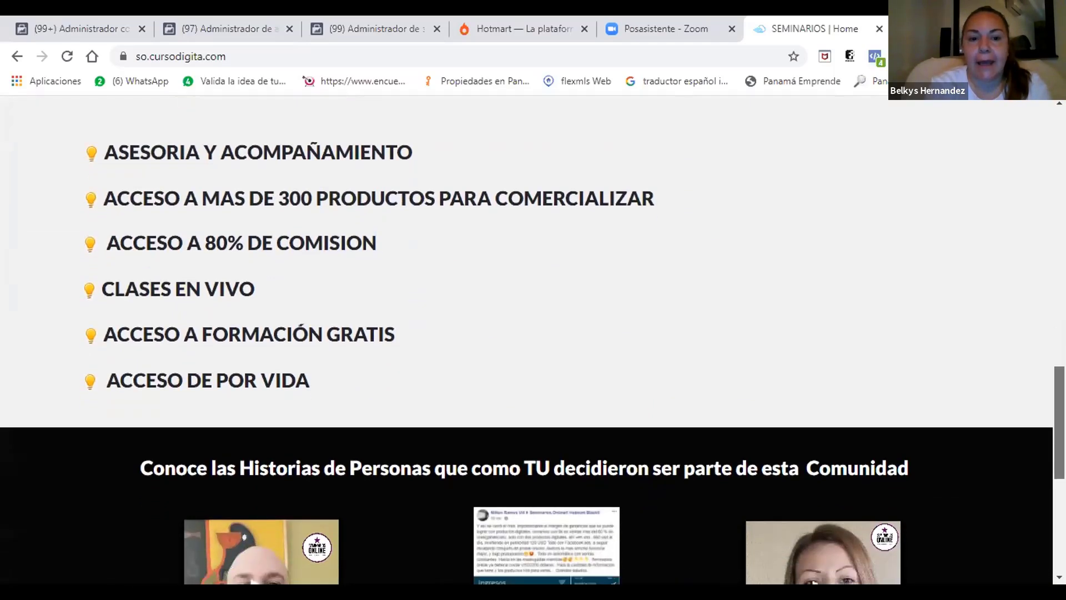
scroll(527, 333, down, 3)
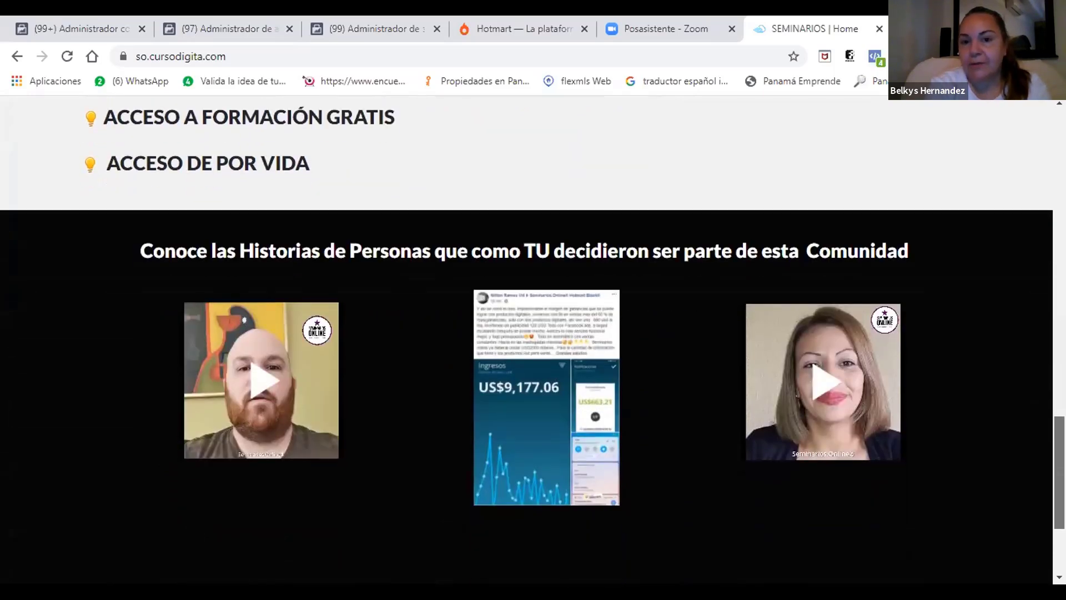
scroll(526, 333, down, 2)
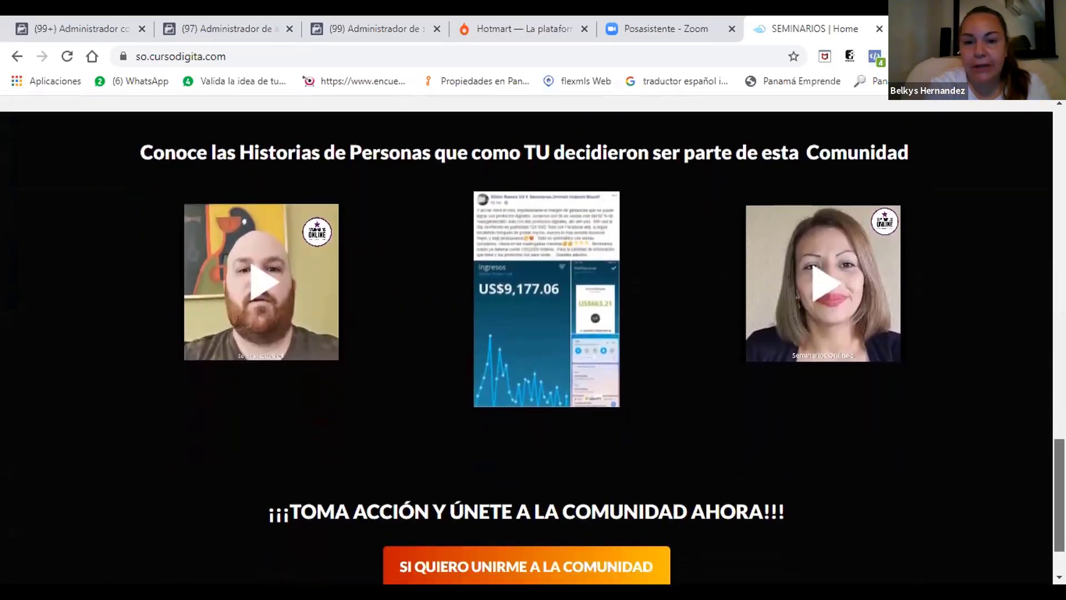
scroll(991, 554, down, 2)
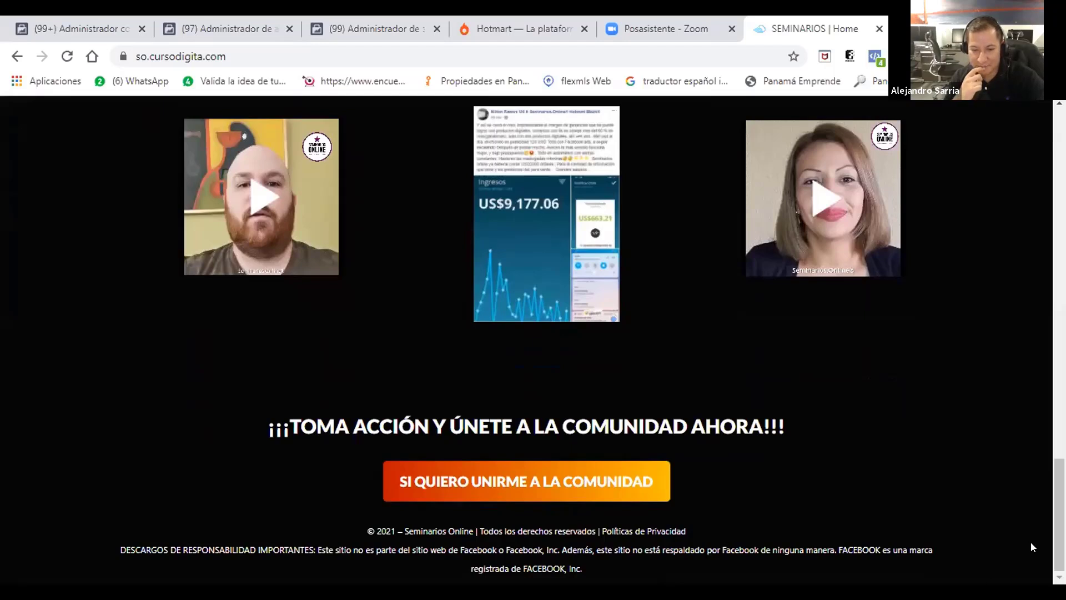
click(494, 470)
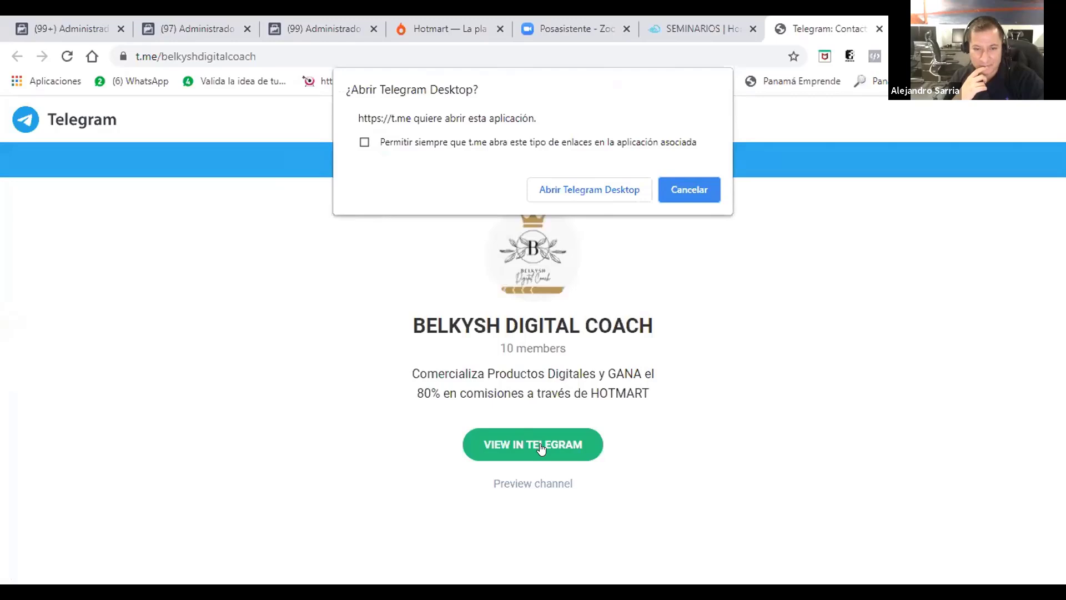
Open the linked channel in Telegram Desktop and go back to its earliest posts to read the pinned welcome message
click(585, 194)
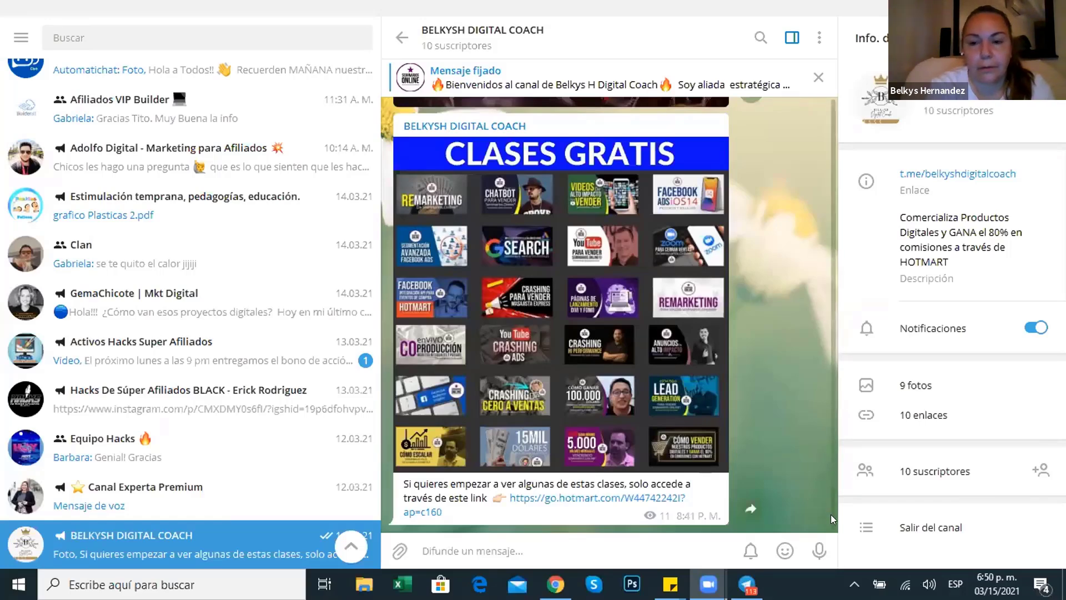
scroll(828, 457, up, 10)
scroll(831, 129, up, 5)
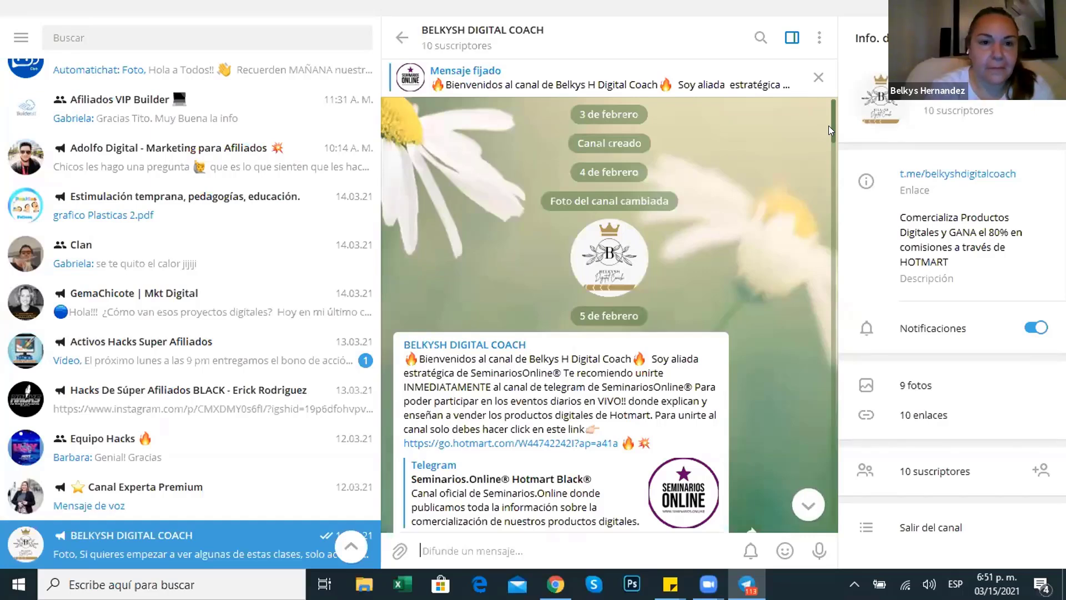
scroll(827, 131, down, 4)
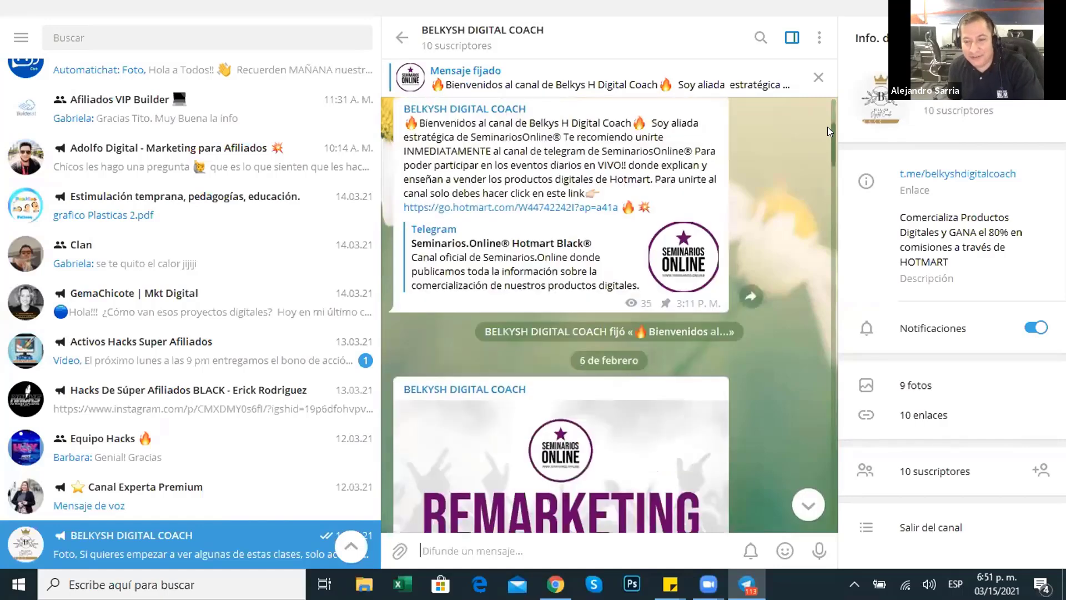
scroll(829, 126, up, 2)
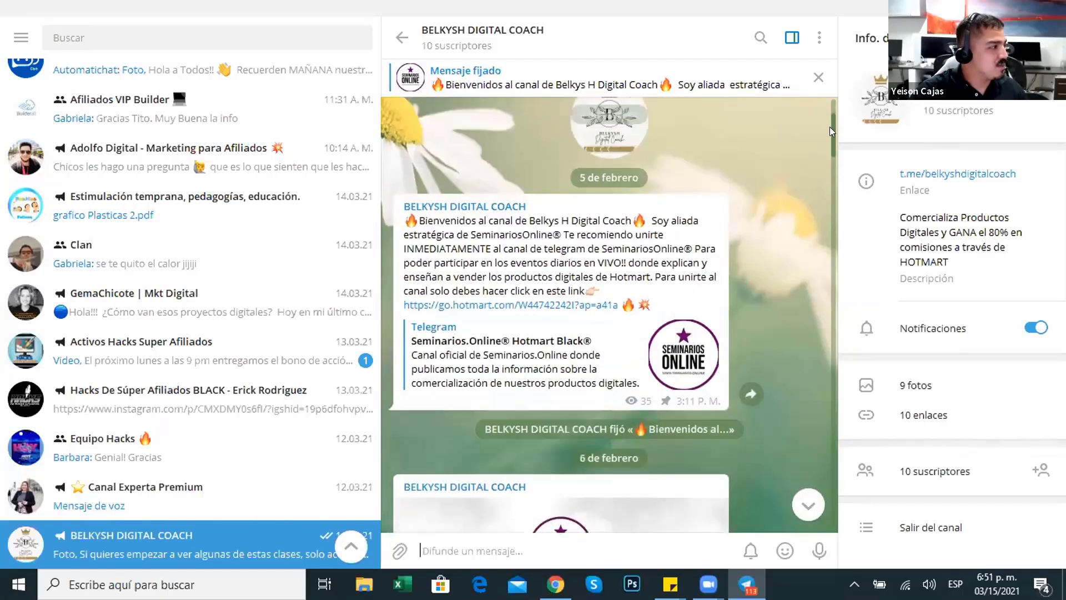
Review the channel's dated class announcements from February through to the latest CLASES GRATIS post
drag(830, 126, 839, 206)
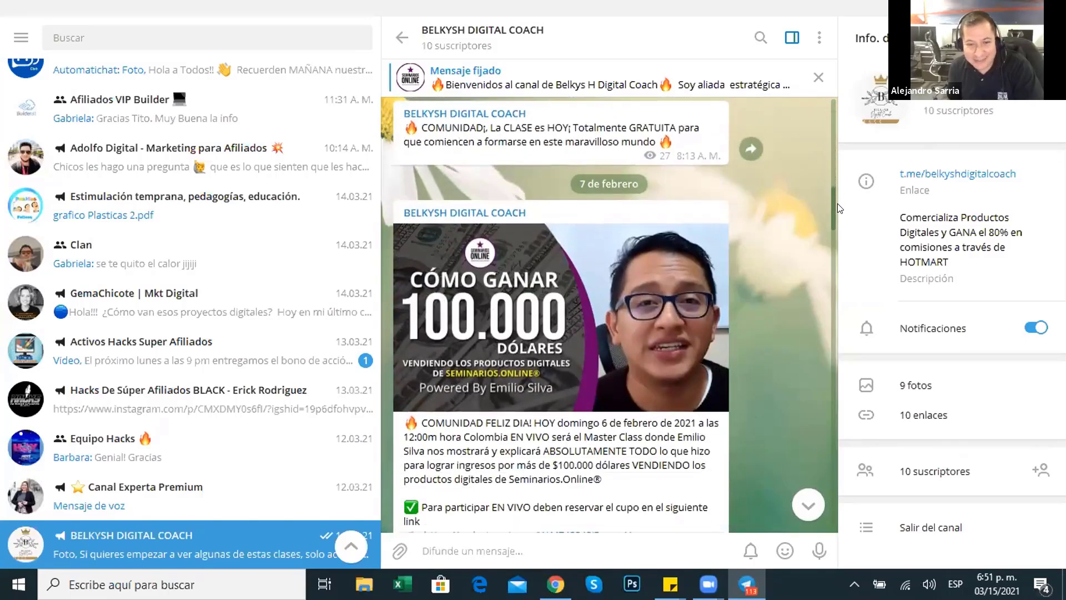
scroll(838, 233, down, 8)
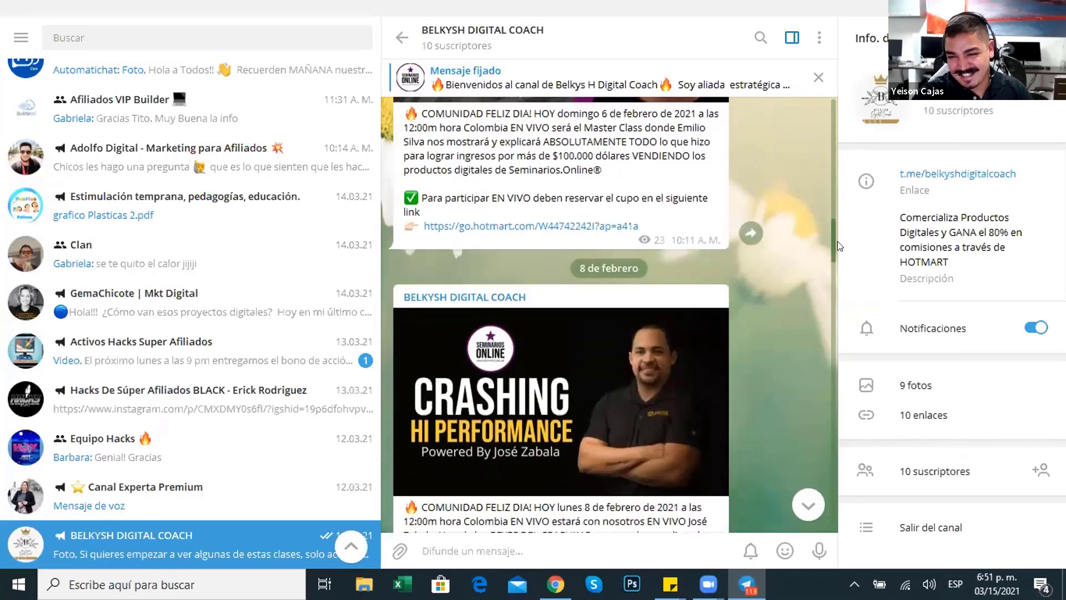
scroll(838, 250, down, 7)
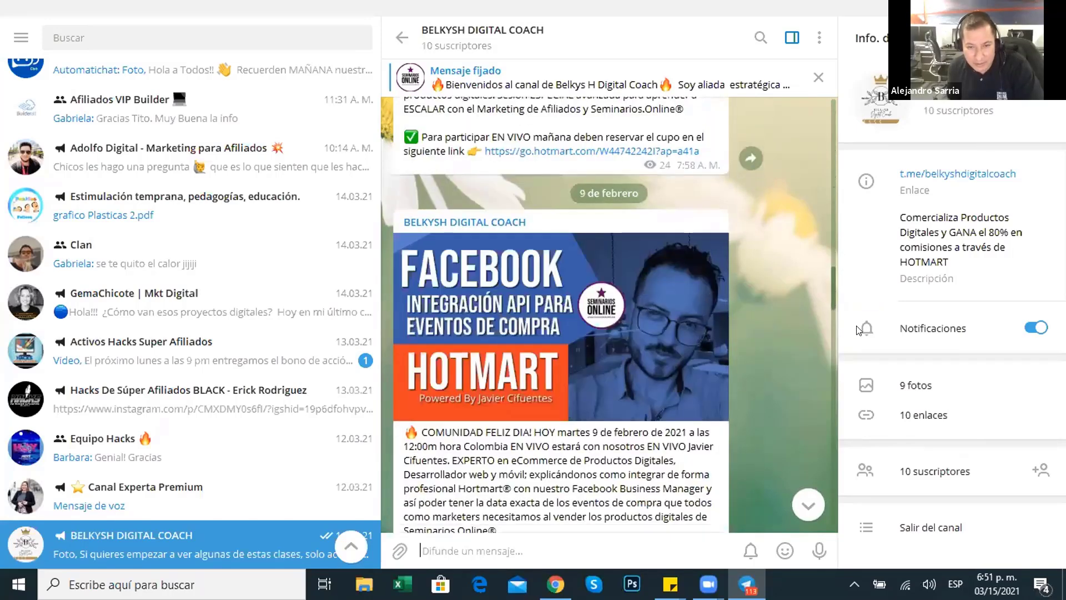
scroll(858, 330, down, 7)
scroll(862, 336, down, 2)
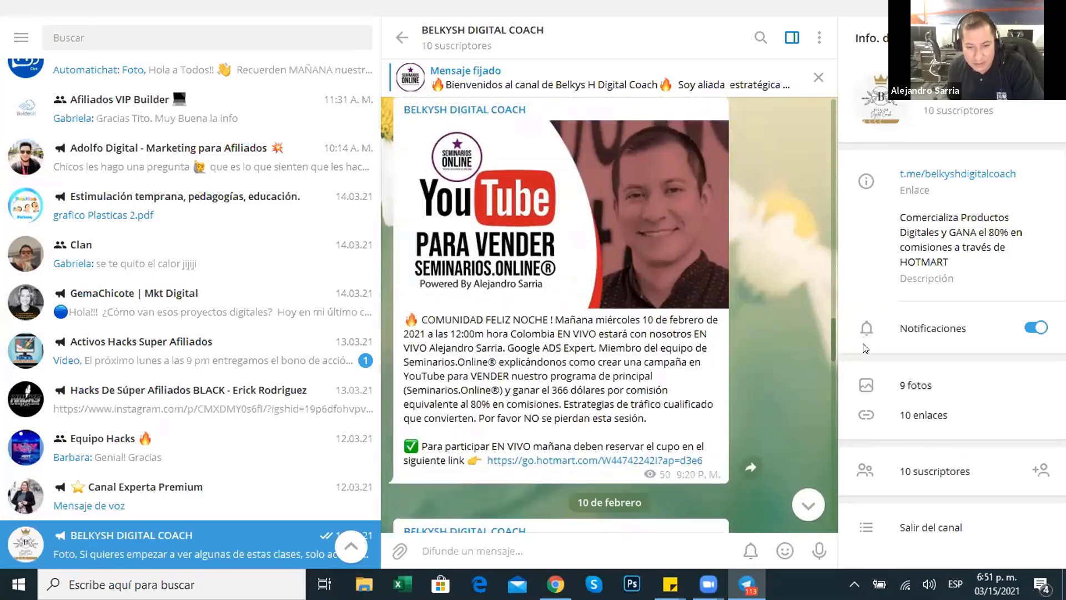
scroll(868, 375, down, 5)
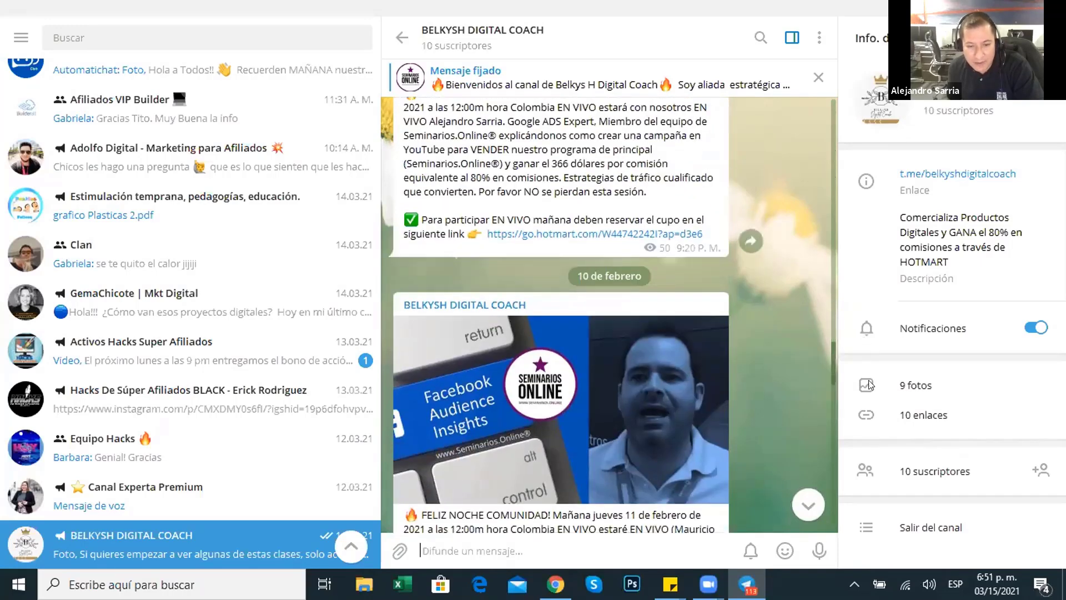
scroll(869, 386, down, 6)
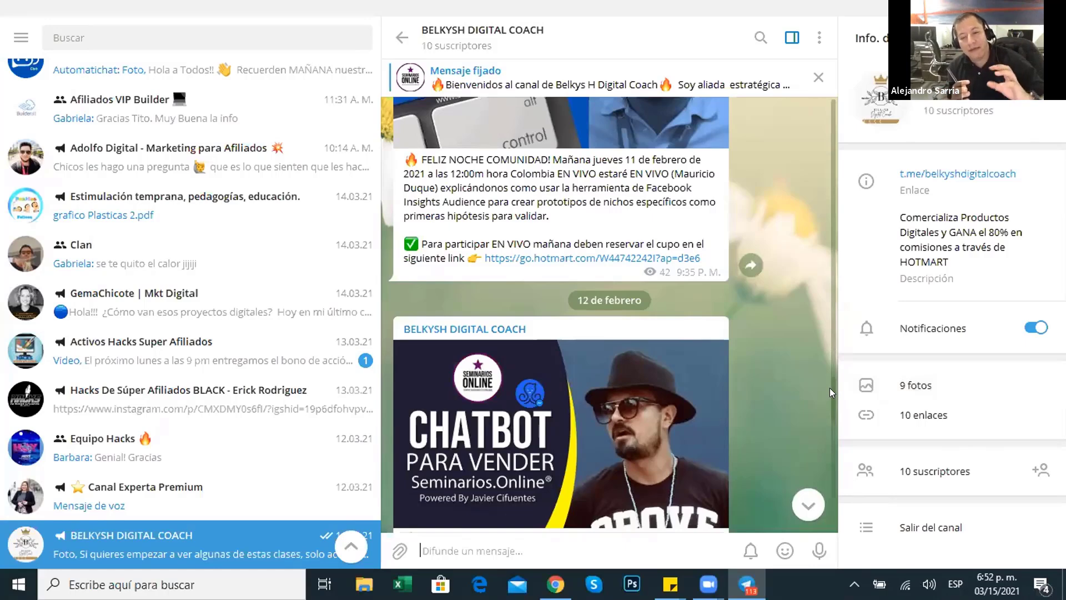
drag(830, 387, 845, 524)
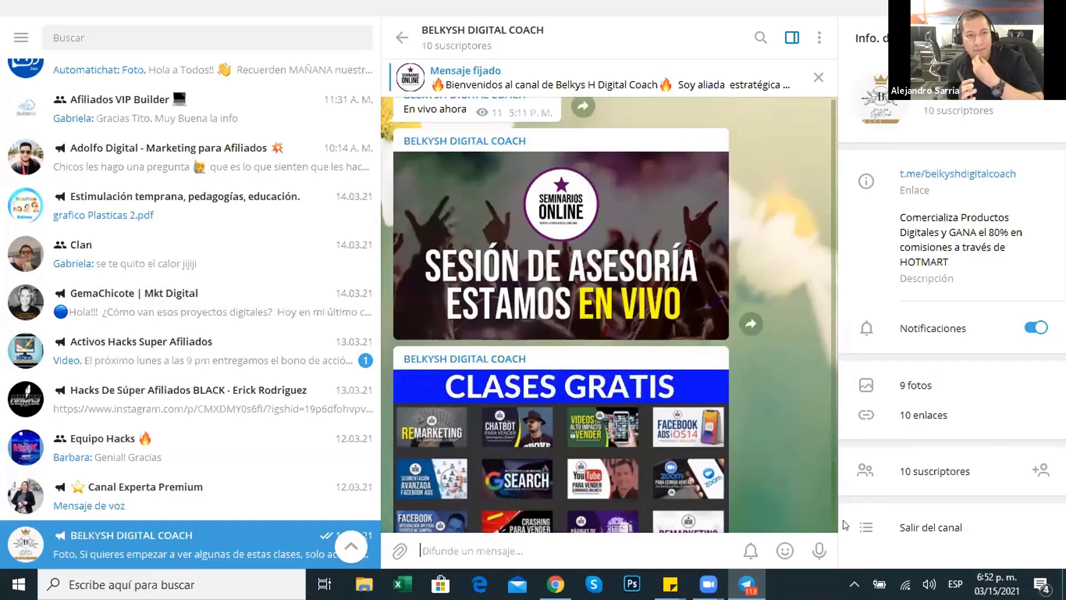
scroll(837, 444, down, 4)
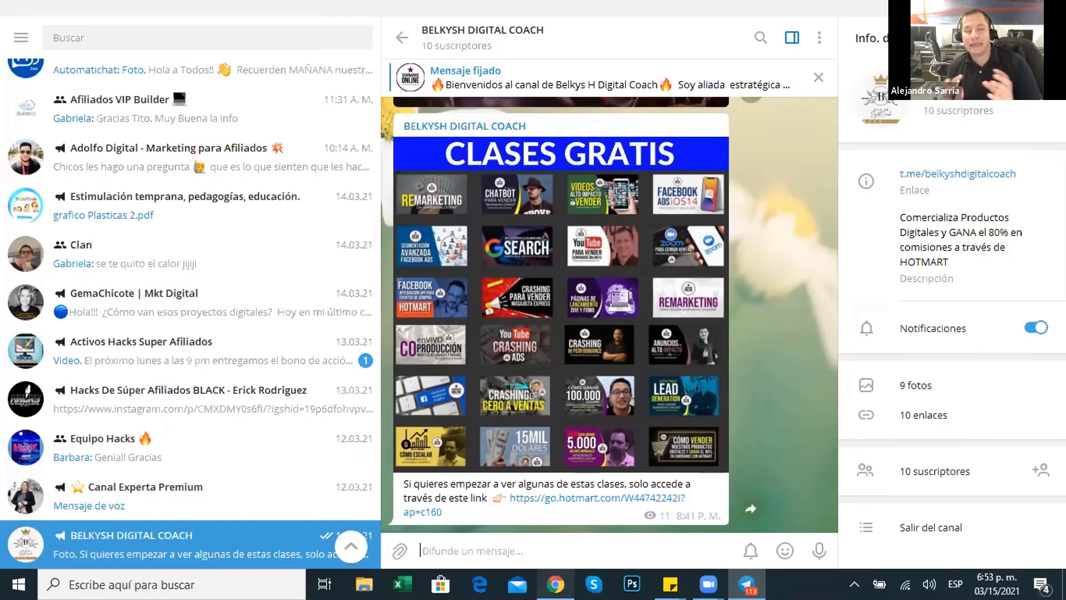
Switch back to Chrome and review the ad set results of the Operaciones Digitales and Negocios Digitales accounts in Ads Manager
mouse_move(555, 584)
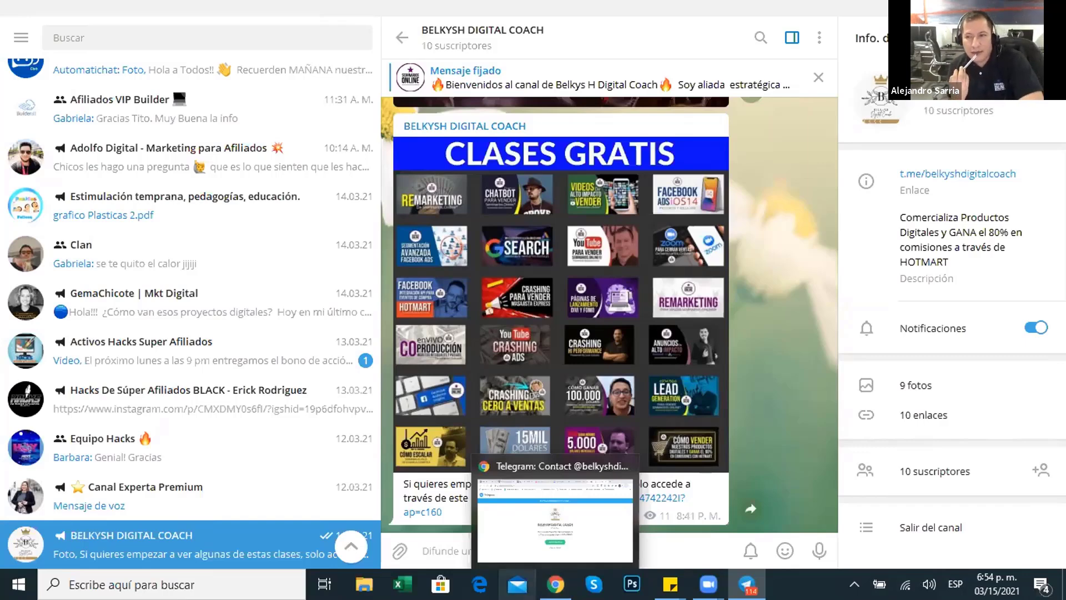
mouse_move(555, 584)
click(556, 538)
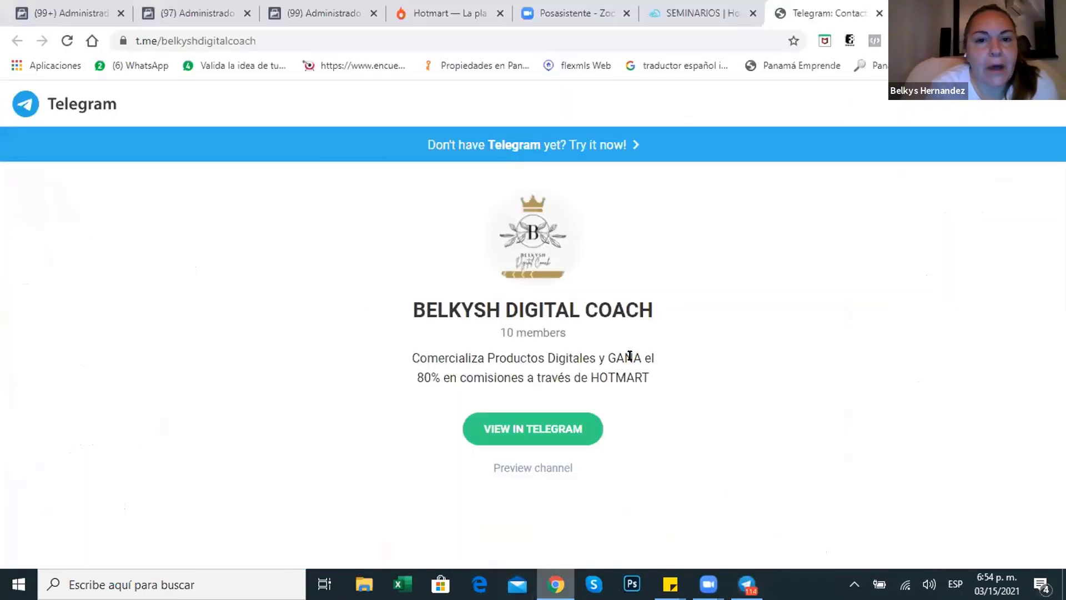
click(316, 12)
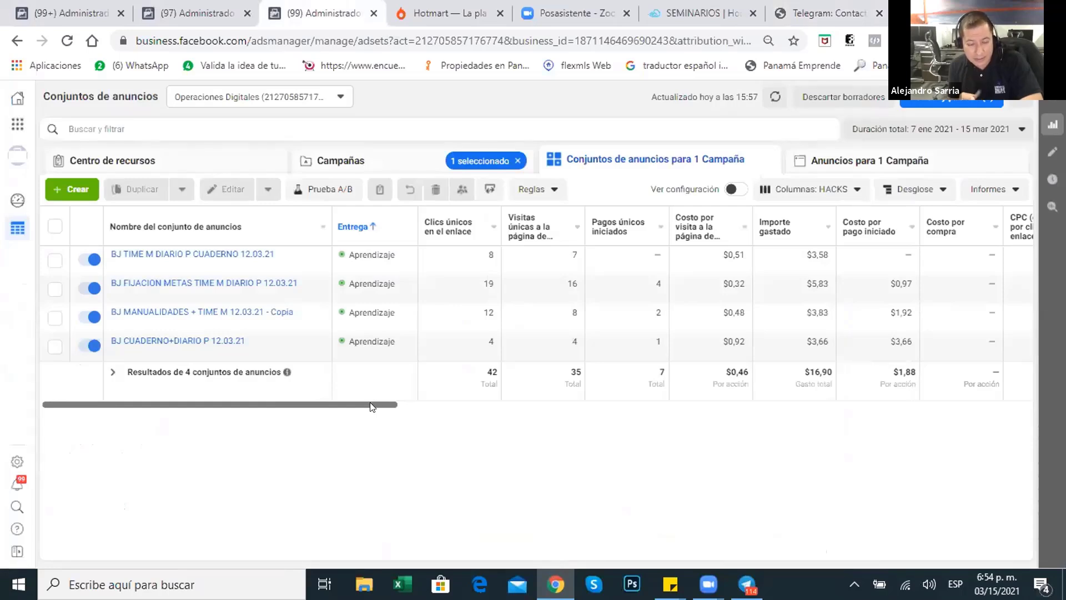
click(177, 9)
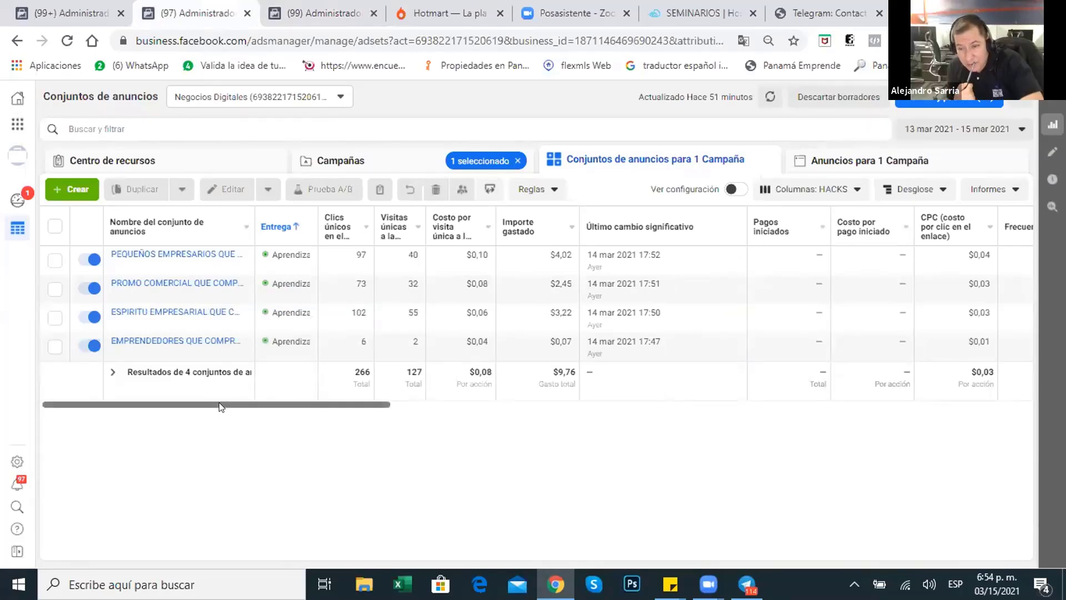
drag(239, 407, 183, 419)
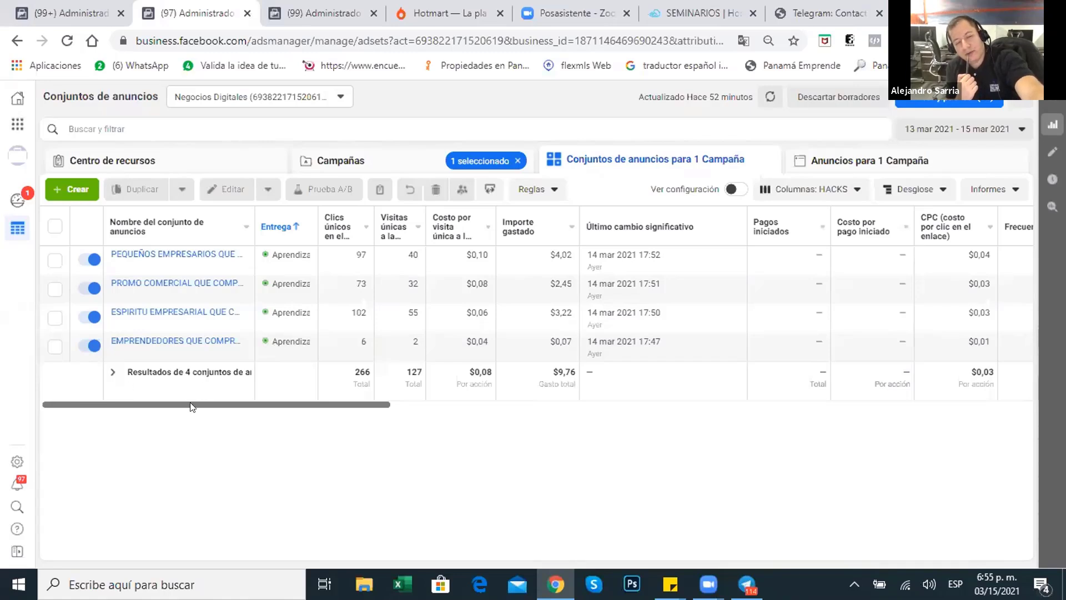
drag(190, 407, 128, 406)
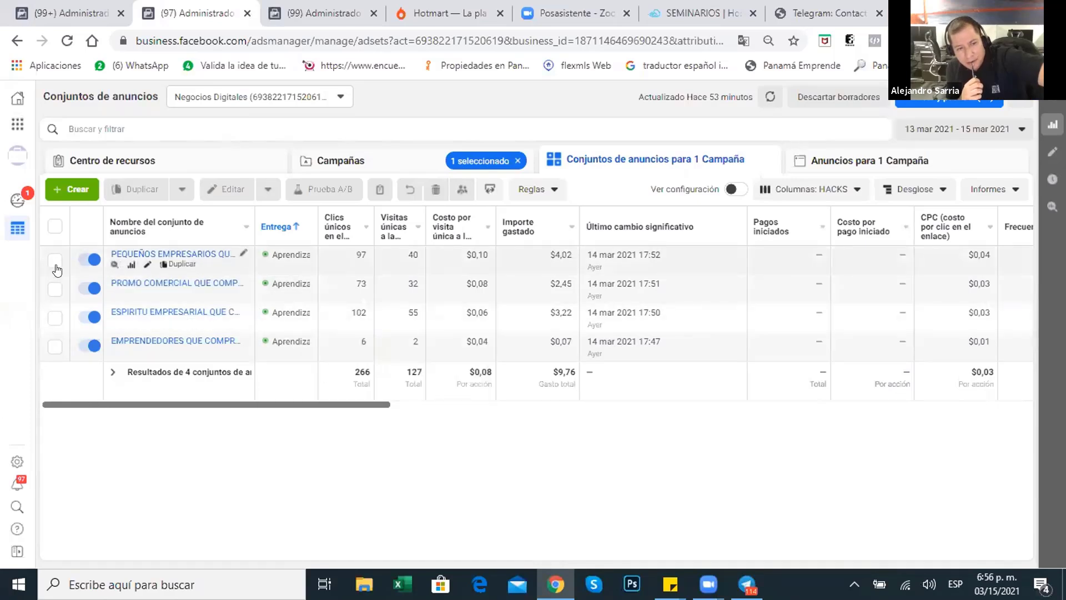
Select the PEQUEÑOS EMPRESARIOS ad set and examine the results of the individual video ads inside it
click(261, 250)
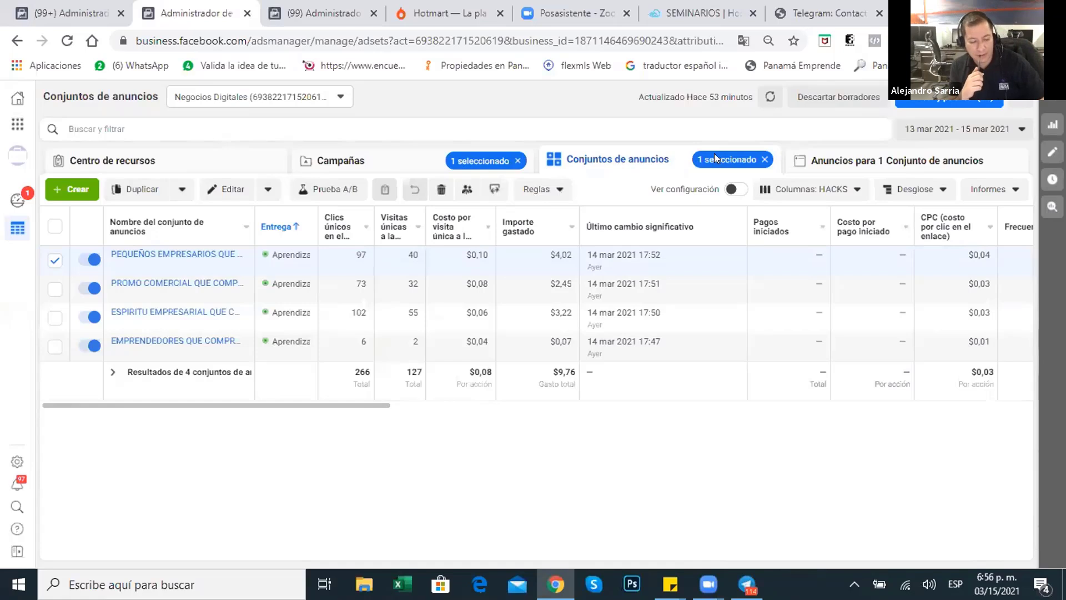
click(848, 162)
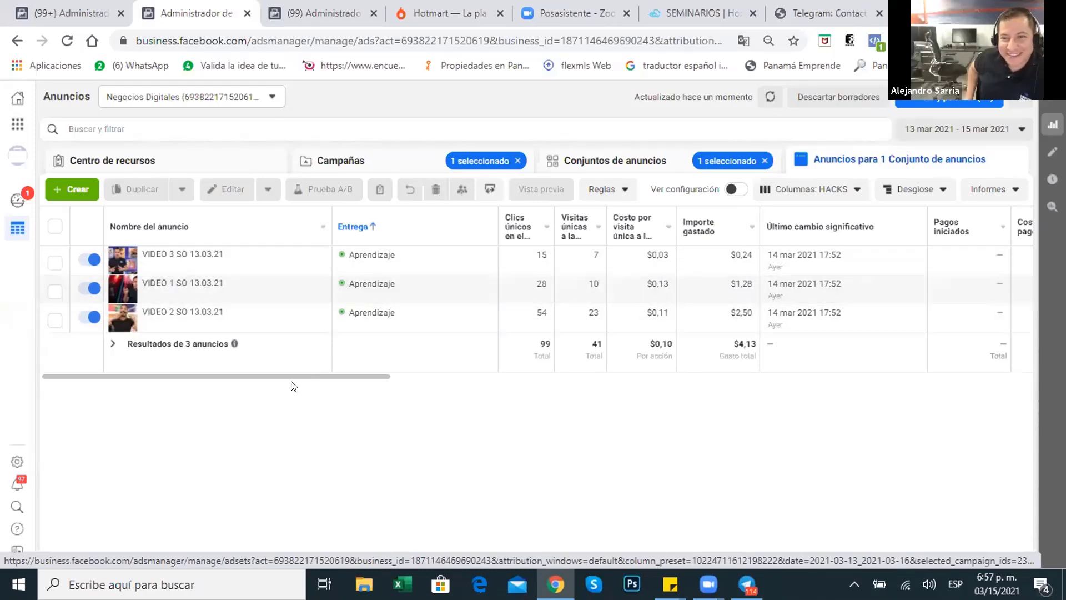
drag(280, 374, 257, 398)
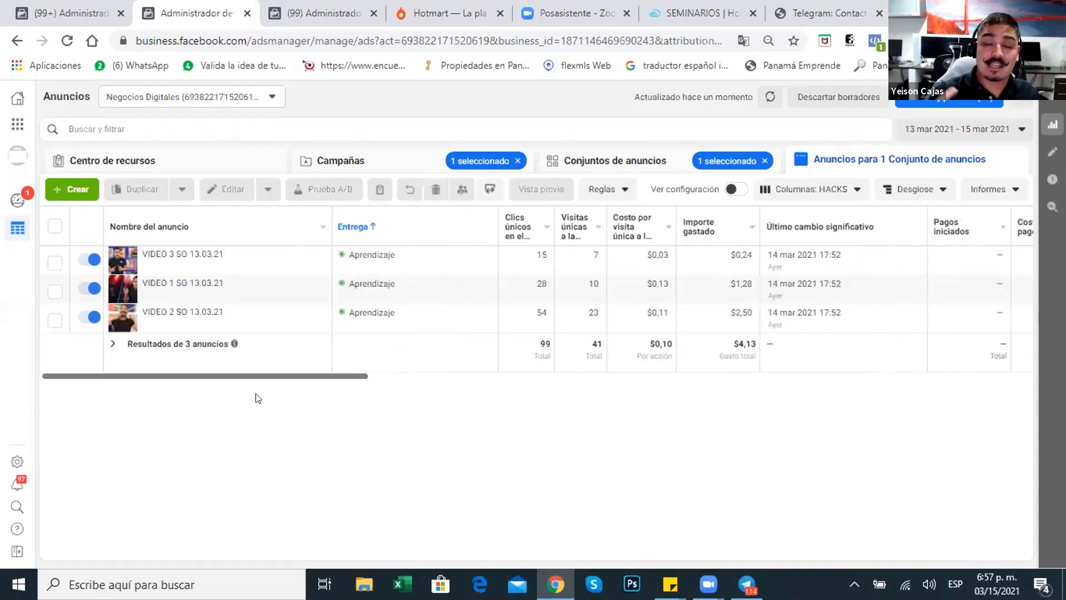